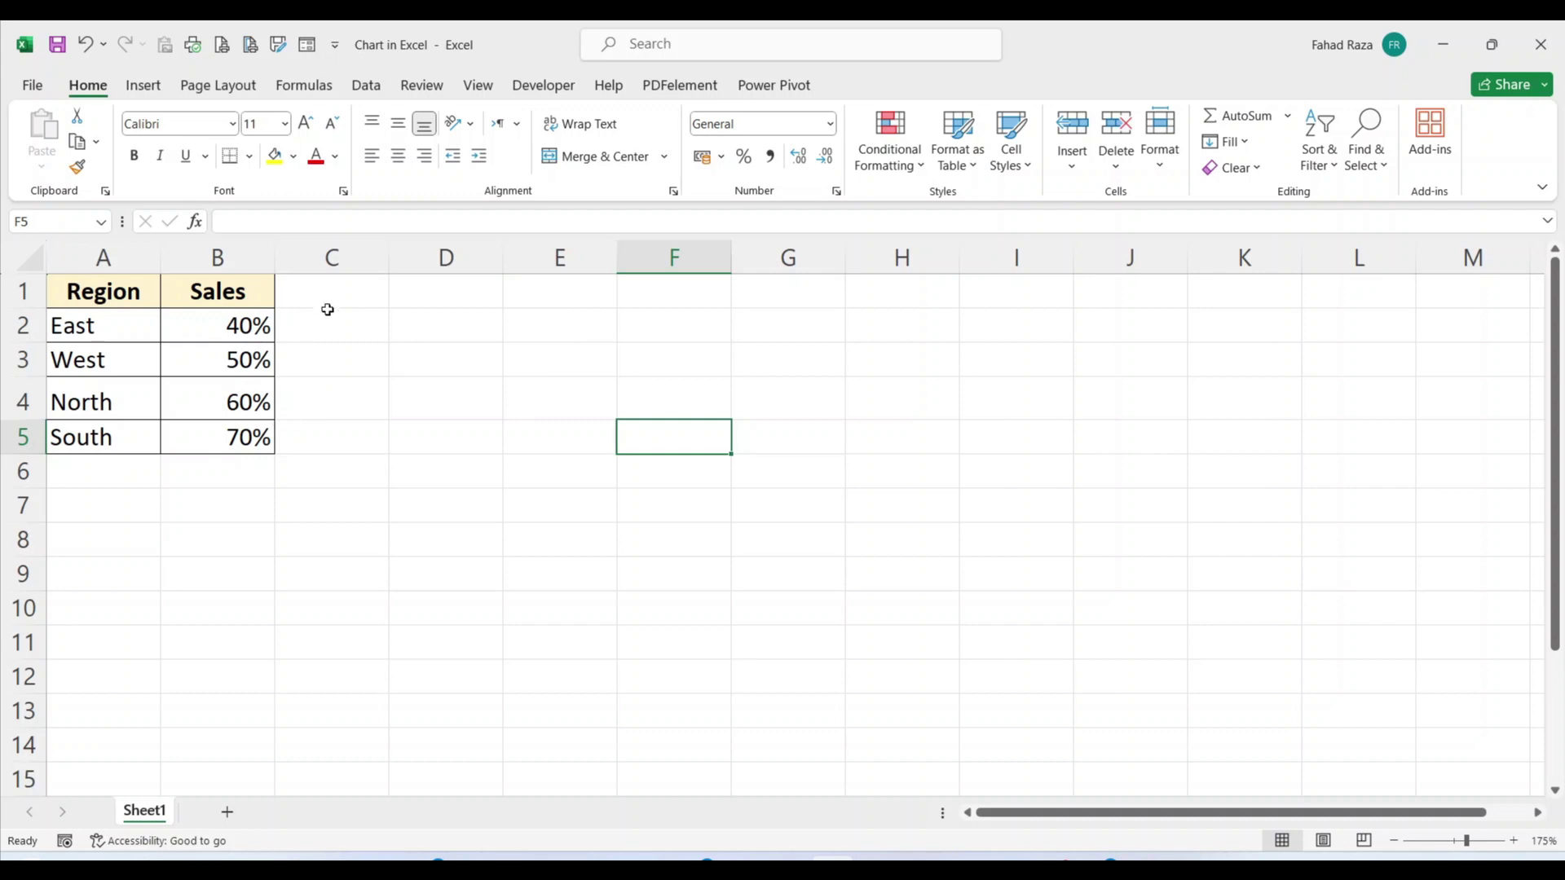
Calculate the remaining percentage in C2 with the formula =100%-B2 and fill it down to C5
{"action": "left_click", "coordinate": [312, 332]}
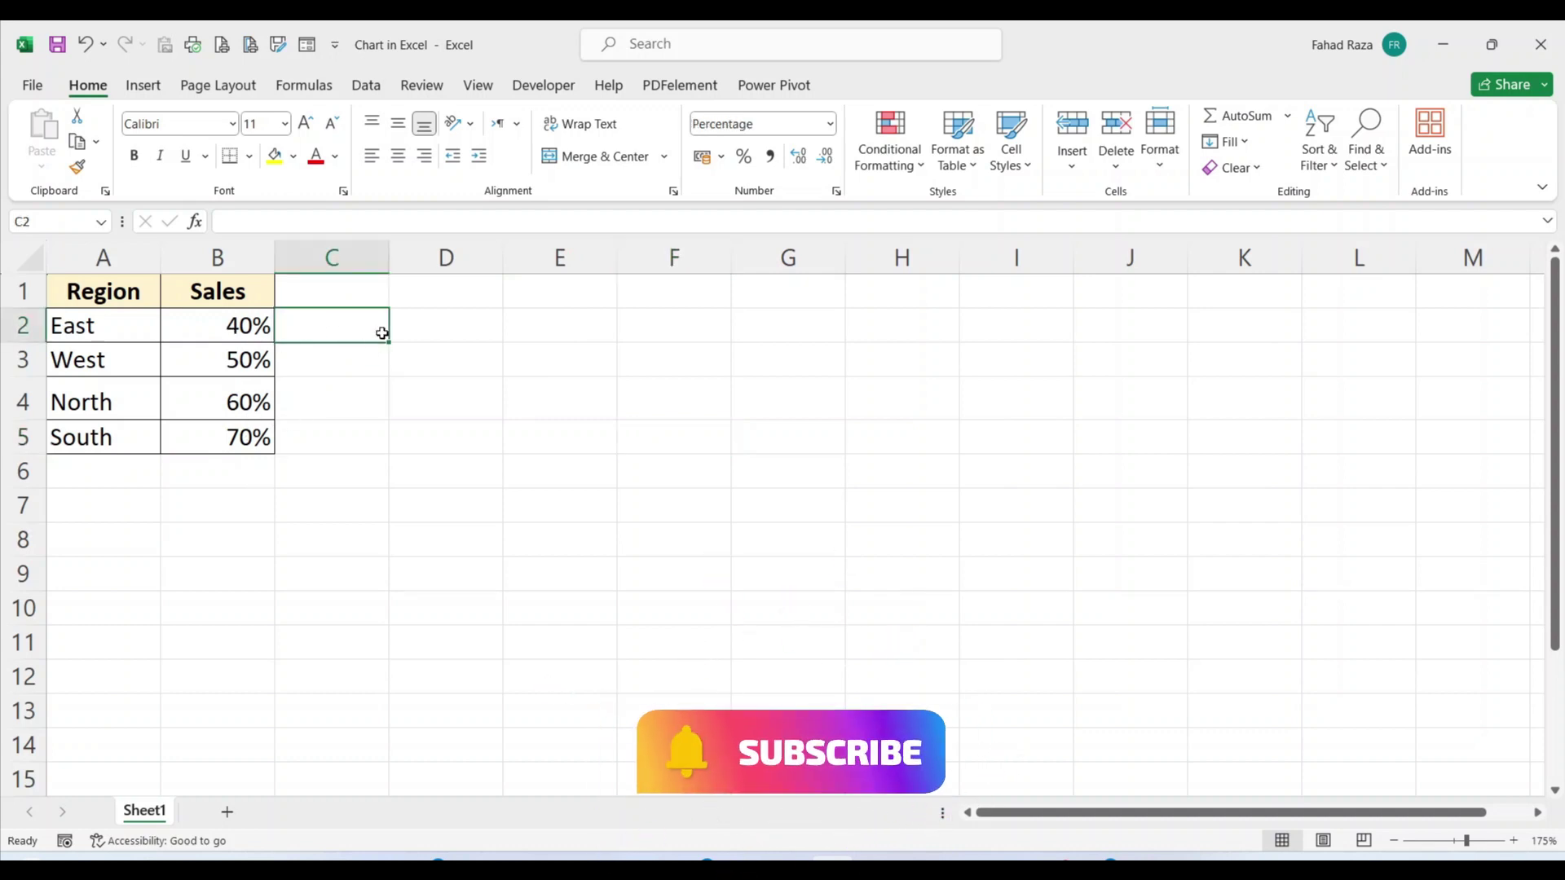
{"action": "type", "text": "=10"}
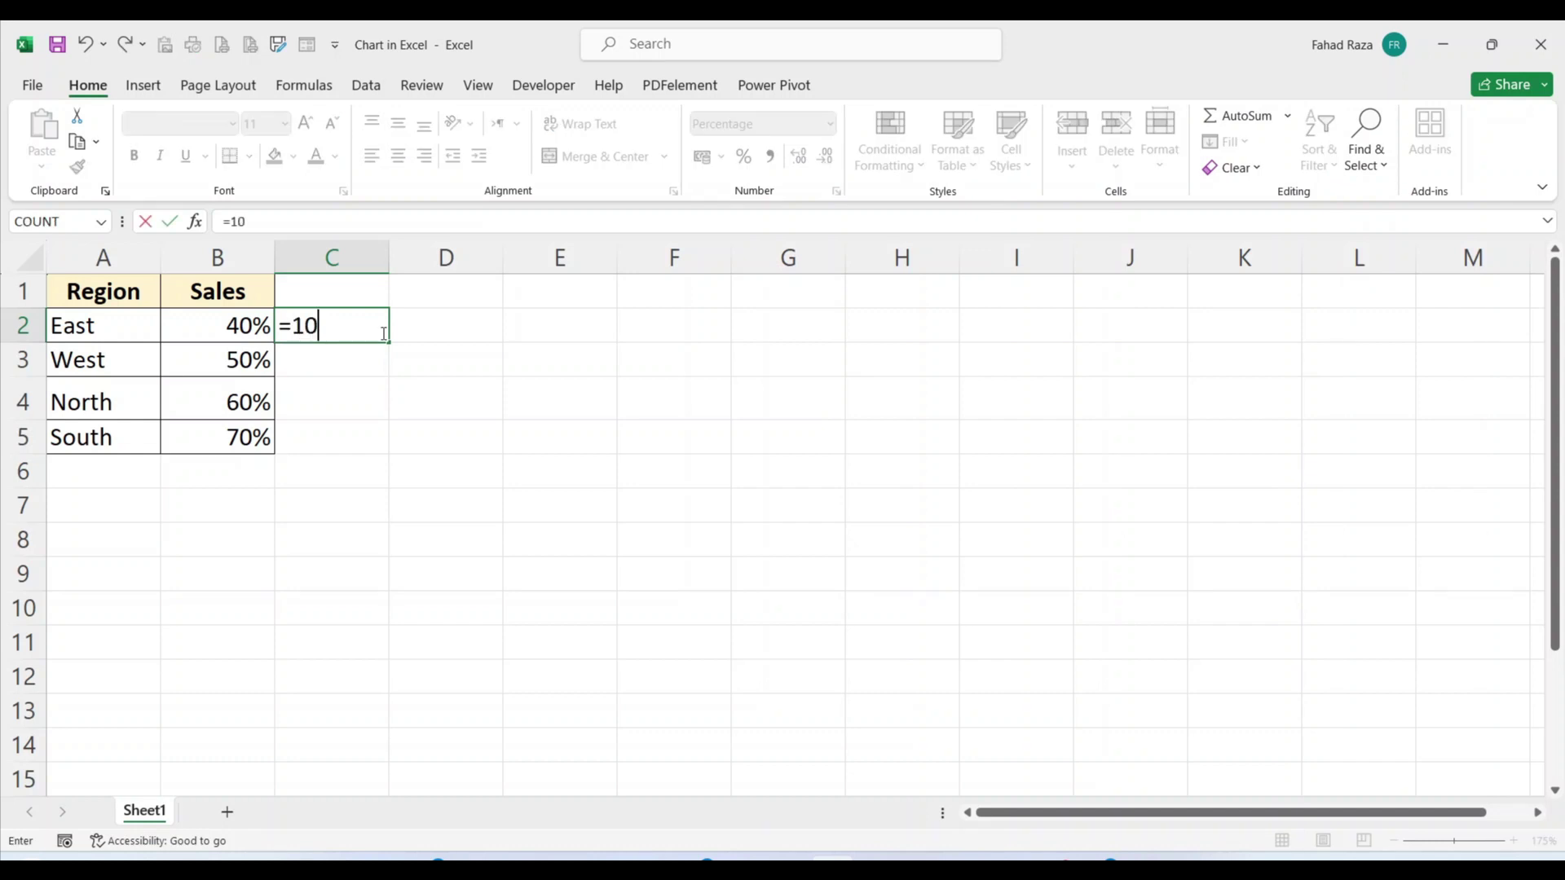
{"action": "type", "text": "0%-"}
{"action": "key", "text": "Left"}
{"action": "key", "text": "Return"}
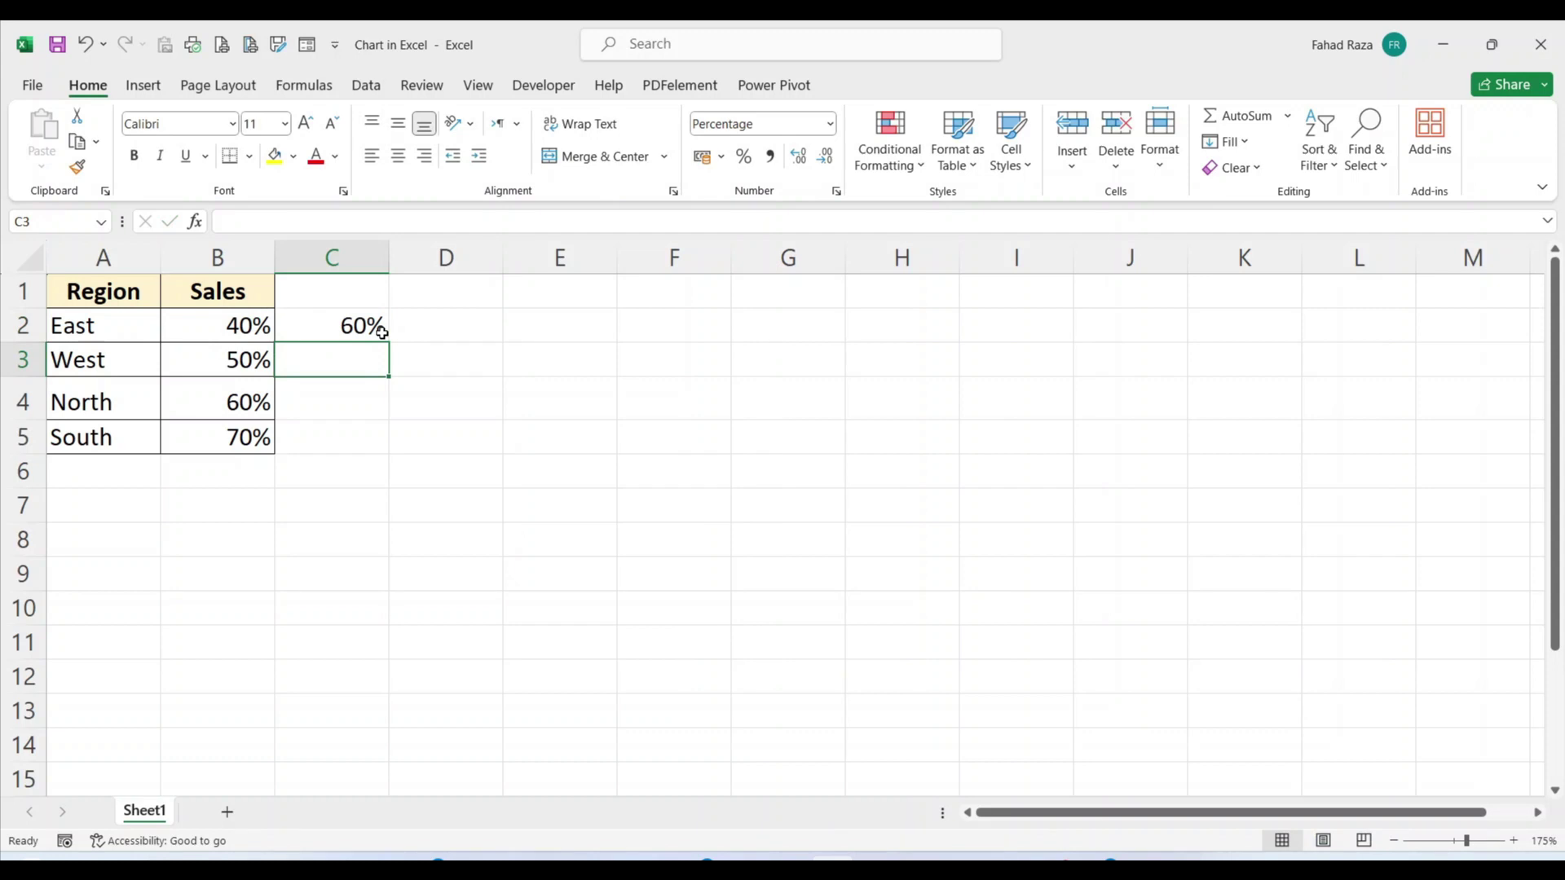
{"action": "key", "text": "Down"}
{"action": "left_click", "coordinate": [358, 327]}
{"action": "left_click_drag", "start_coordinate": [390, 345], "coordinate": [383, 450]}
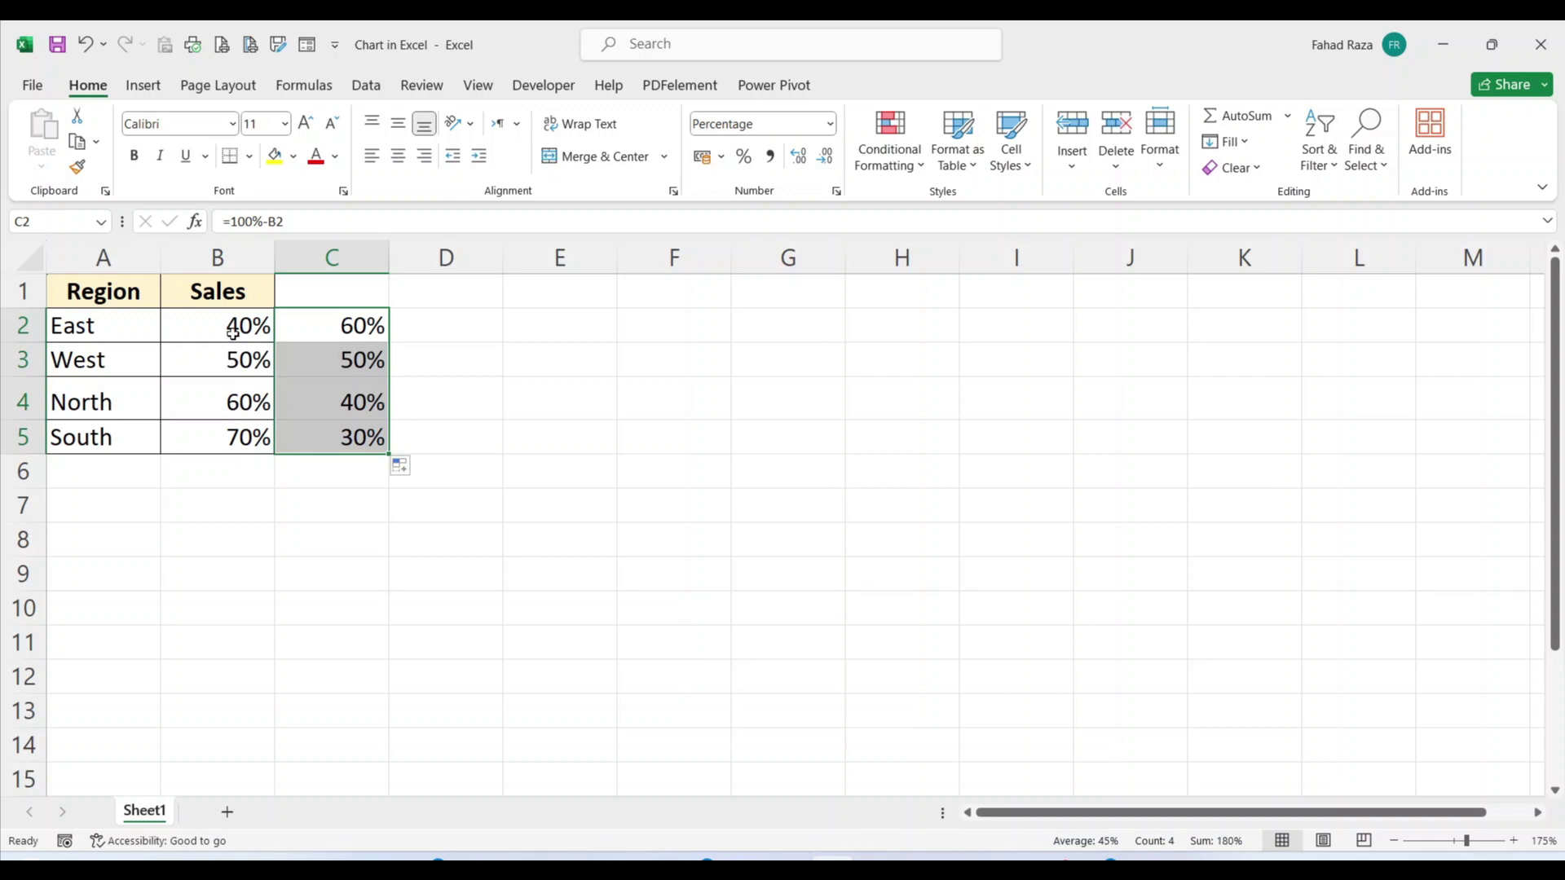
Insert an empty doughnut chart from a blank cell and shrink it so it clears the data, starting at column E
{"action": "left_click", "coordinate": [559, 360]}
{"action": "left_click", "coordinate": [142, 84]}
{"action": "left_click", "coordinate": [613, 167]}
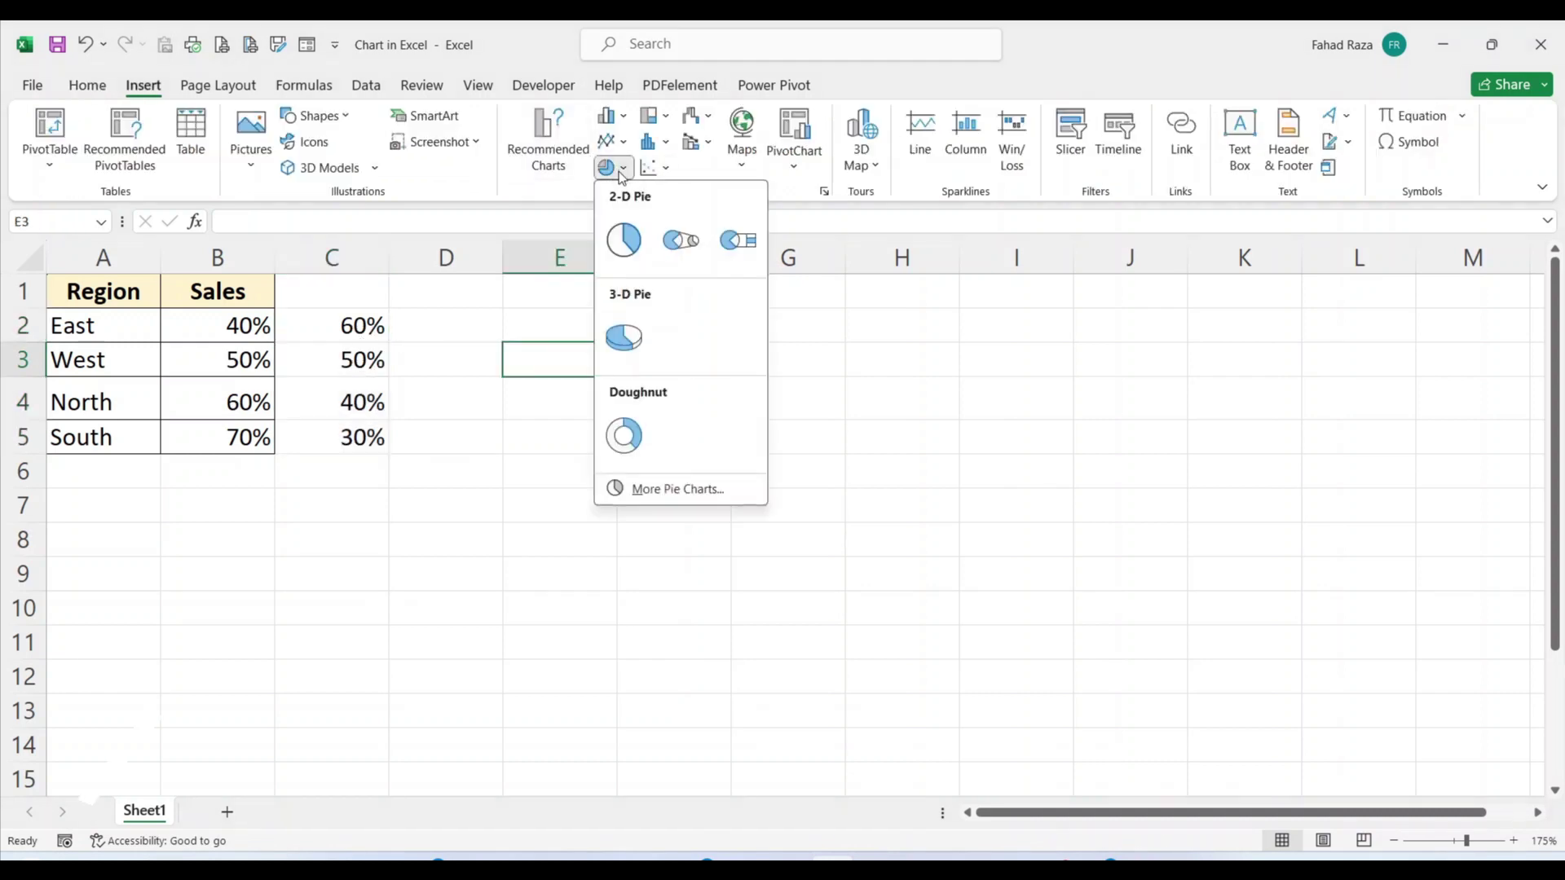
{"action": "left_click", "coordinate": [640, 454]}
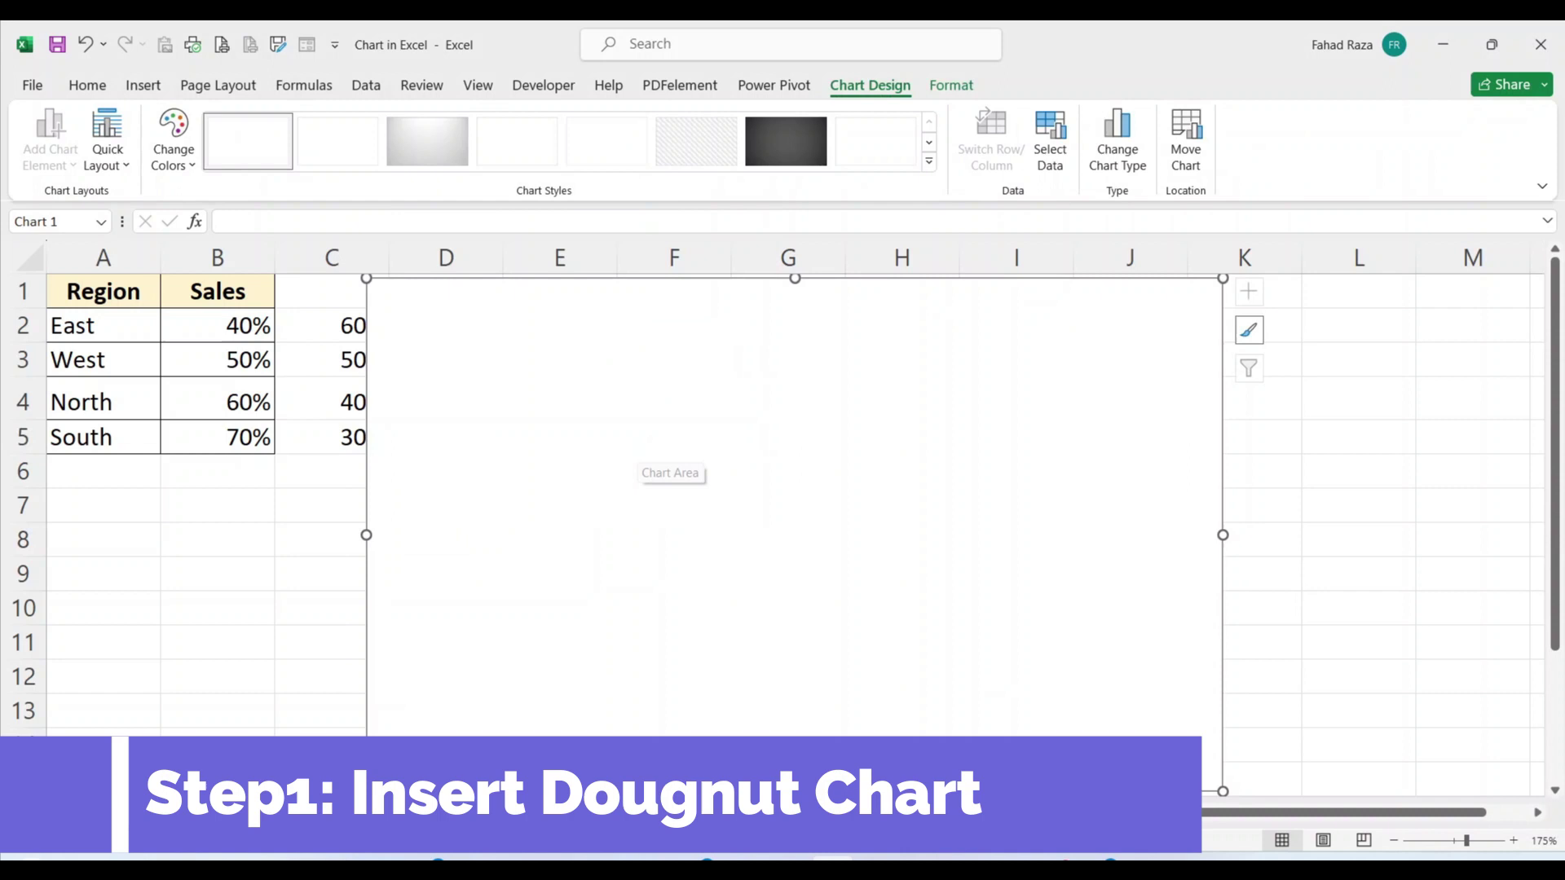
{"action": "left_click_drag", "start_coordinate": [366, 791], "coordinate": [499, 664]}
{"action": "scroll", "coordinate": [884, 478], "scroll_direction": "up", "scroll_amount": 1}
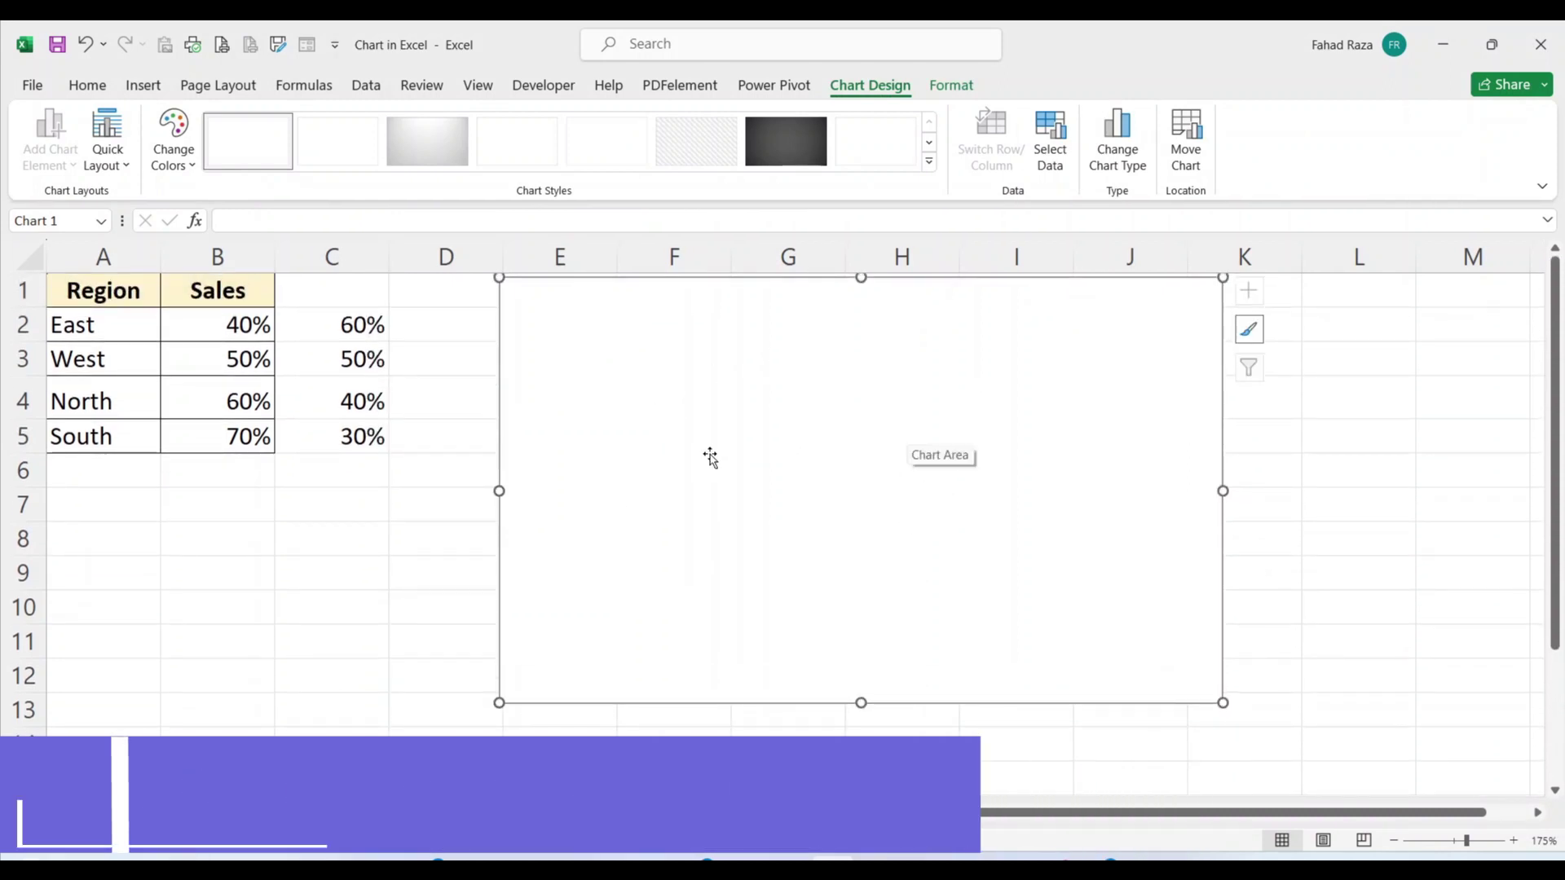
Add a data series to the empty chart whose values are an array of twenty 1s
{"action": "right_click", "coordinate": [658, 403]}
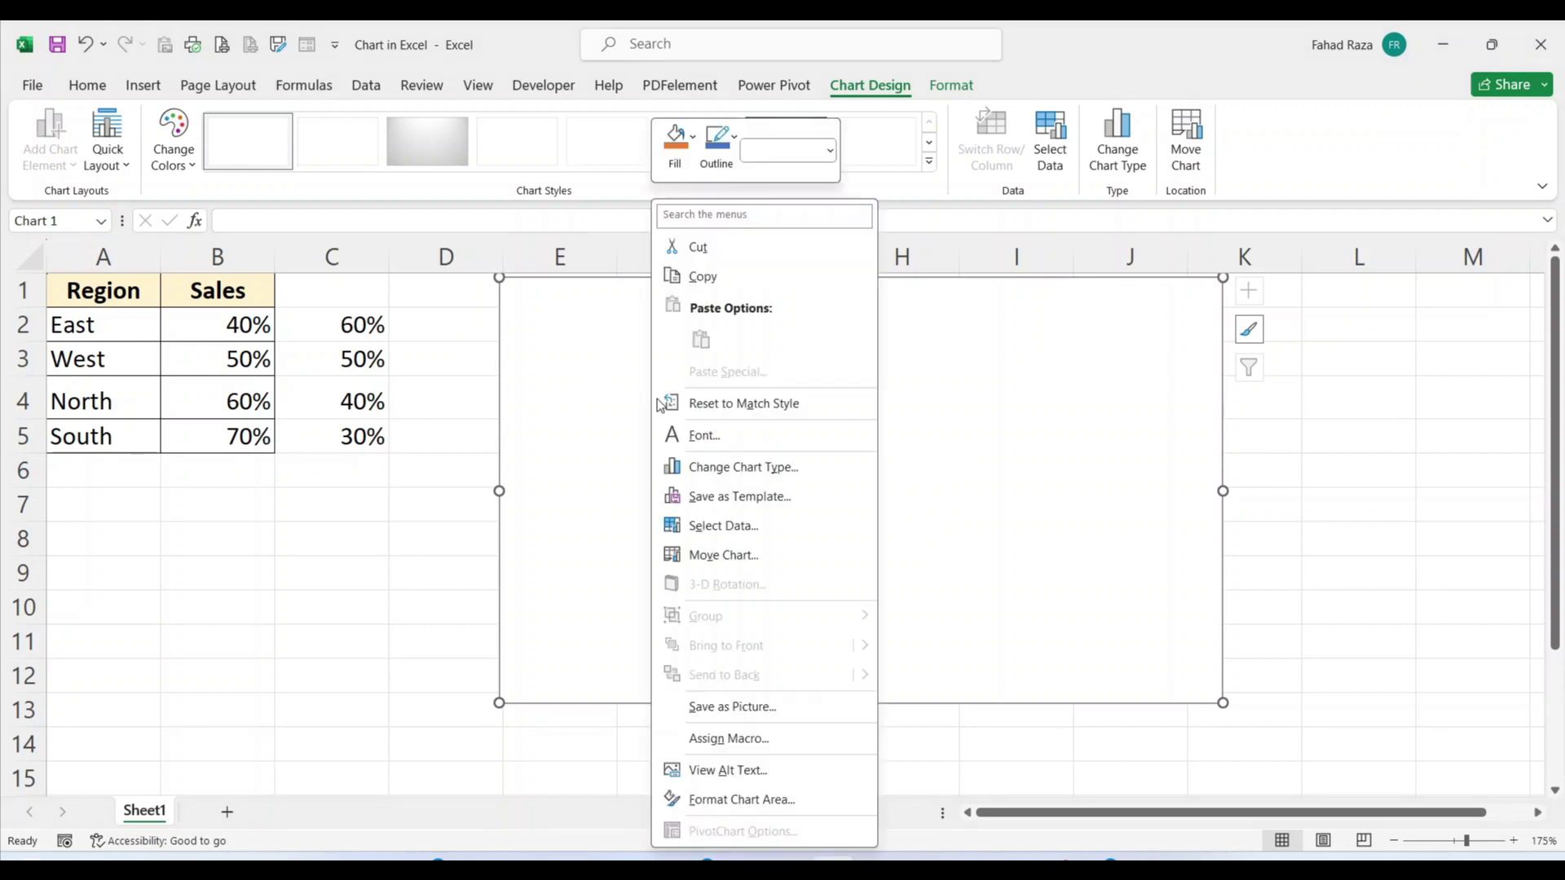
{"action": "left_click", "coordinate": [706, 527]}
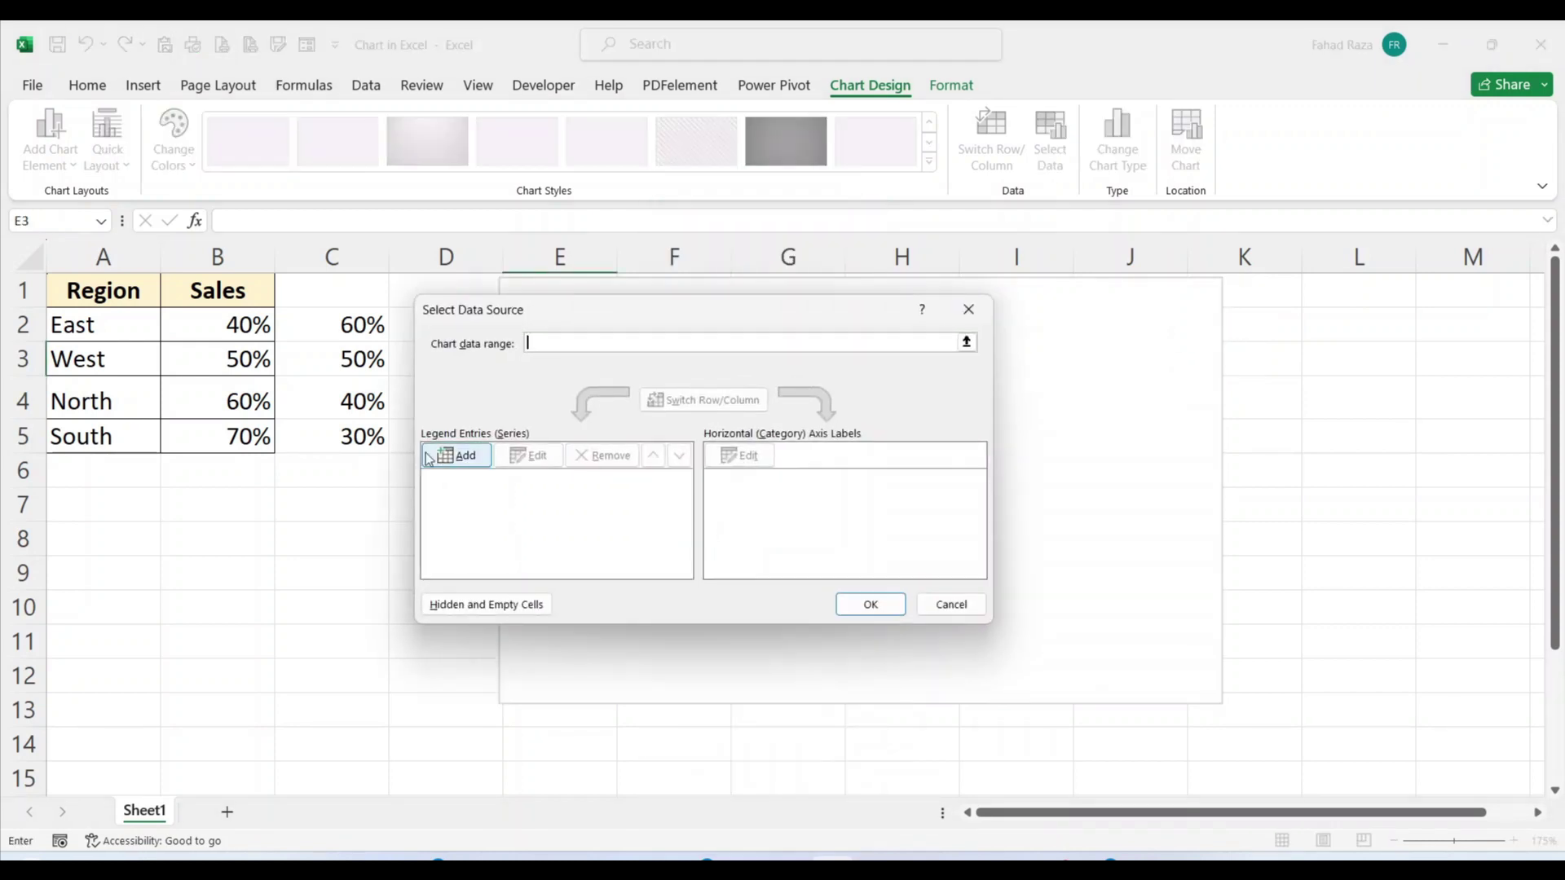
{"action": "left_click", "coordinate": [458, 455]}
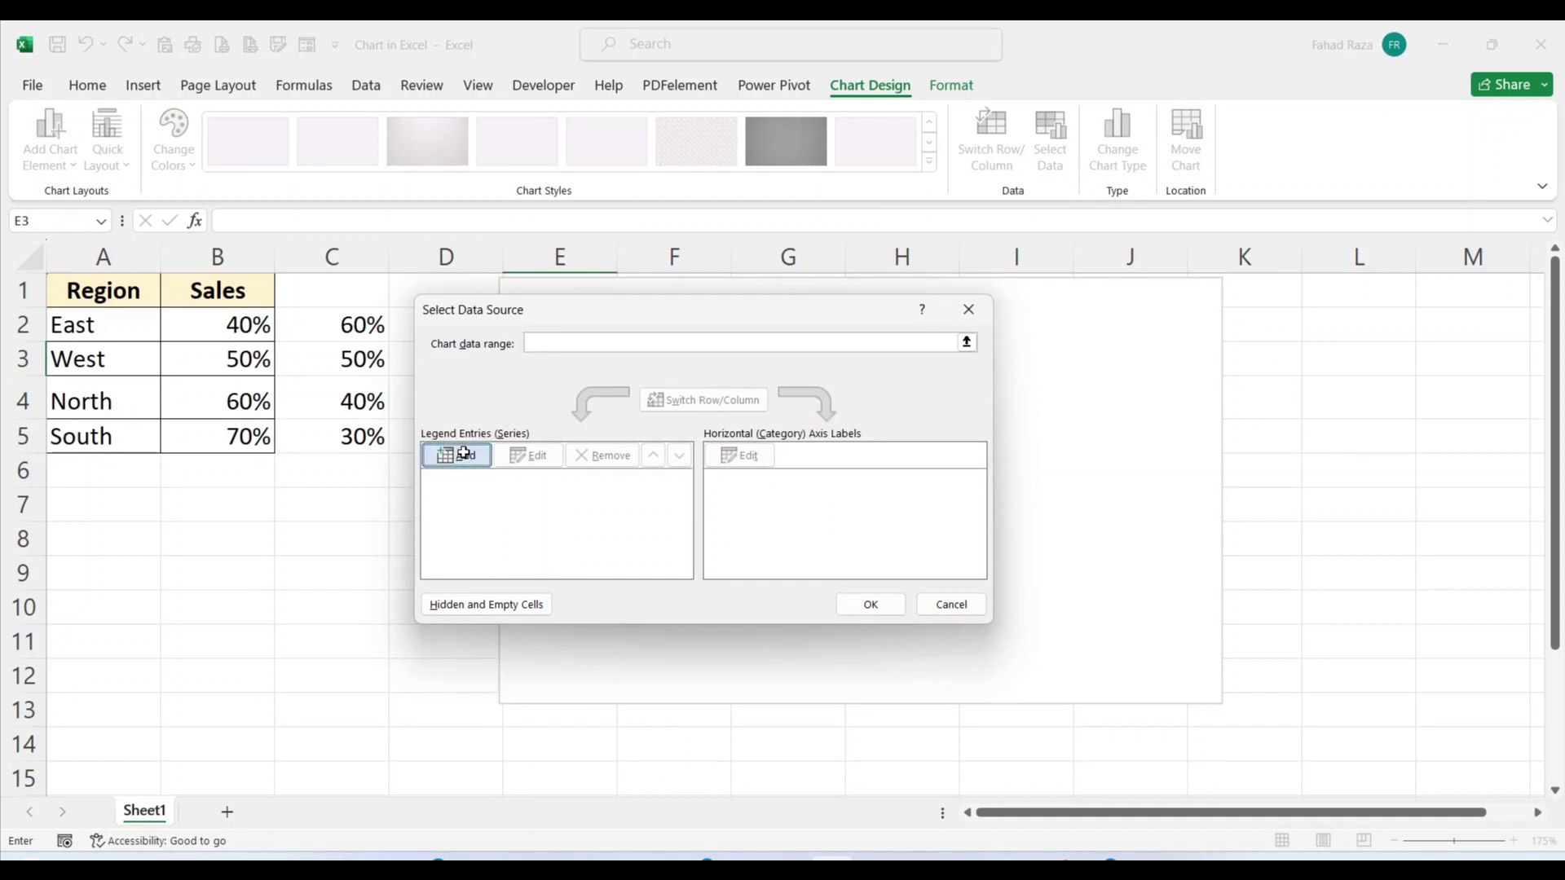
{"action": "left_click", "coordinate": [580, 489]}
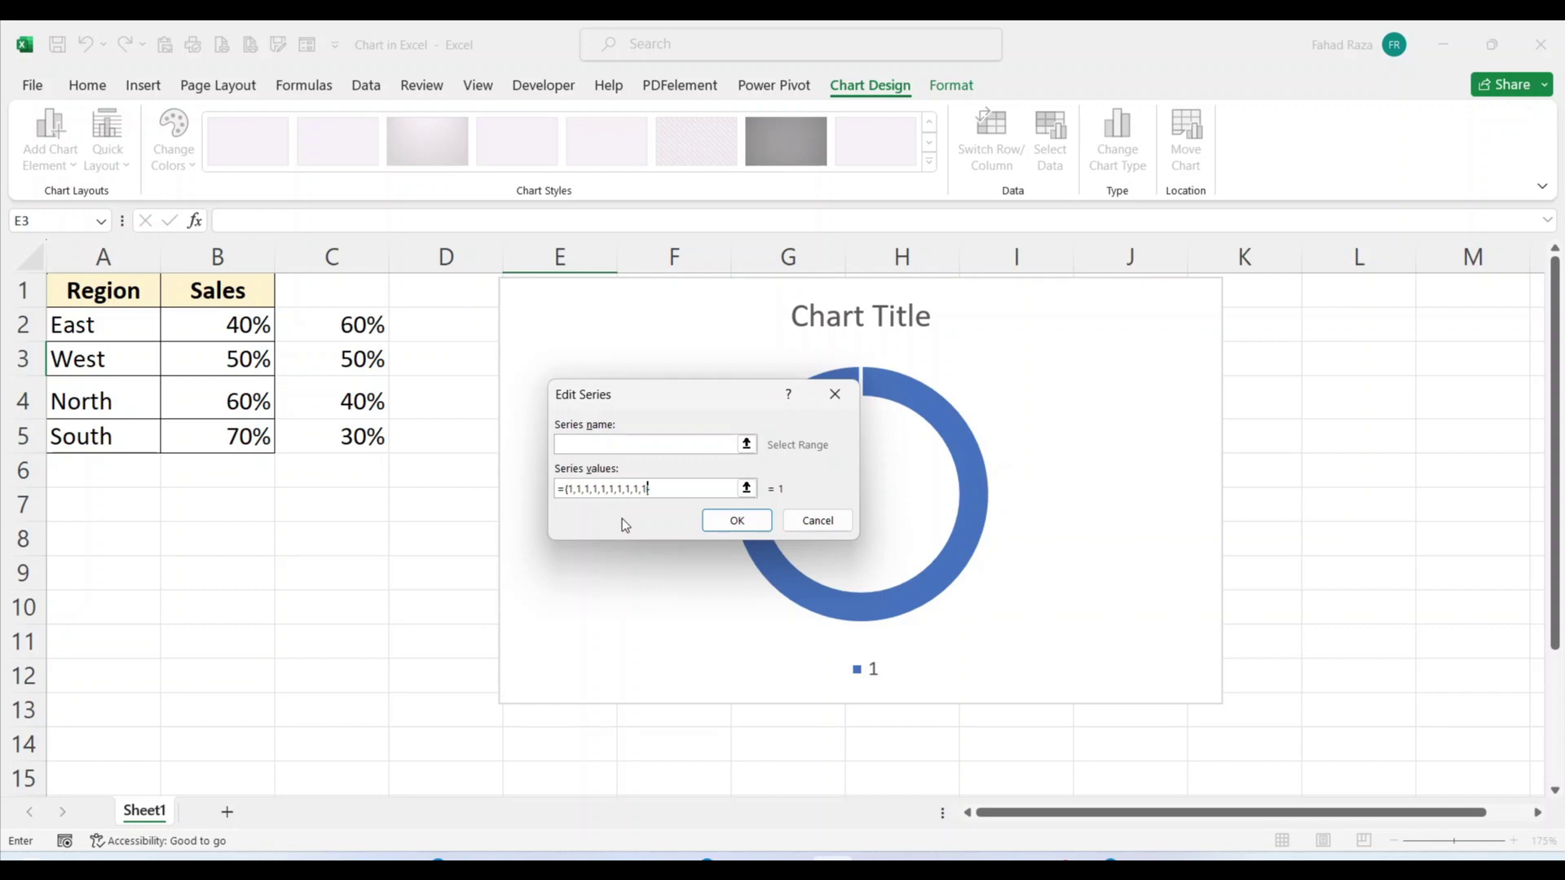
{"action": "type", "text": ",1,1,1,1,"}
{"action": "type", "text": "1,1,1,1"}
{"action": "type", "text": "}"}
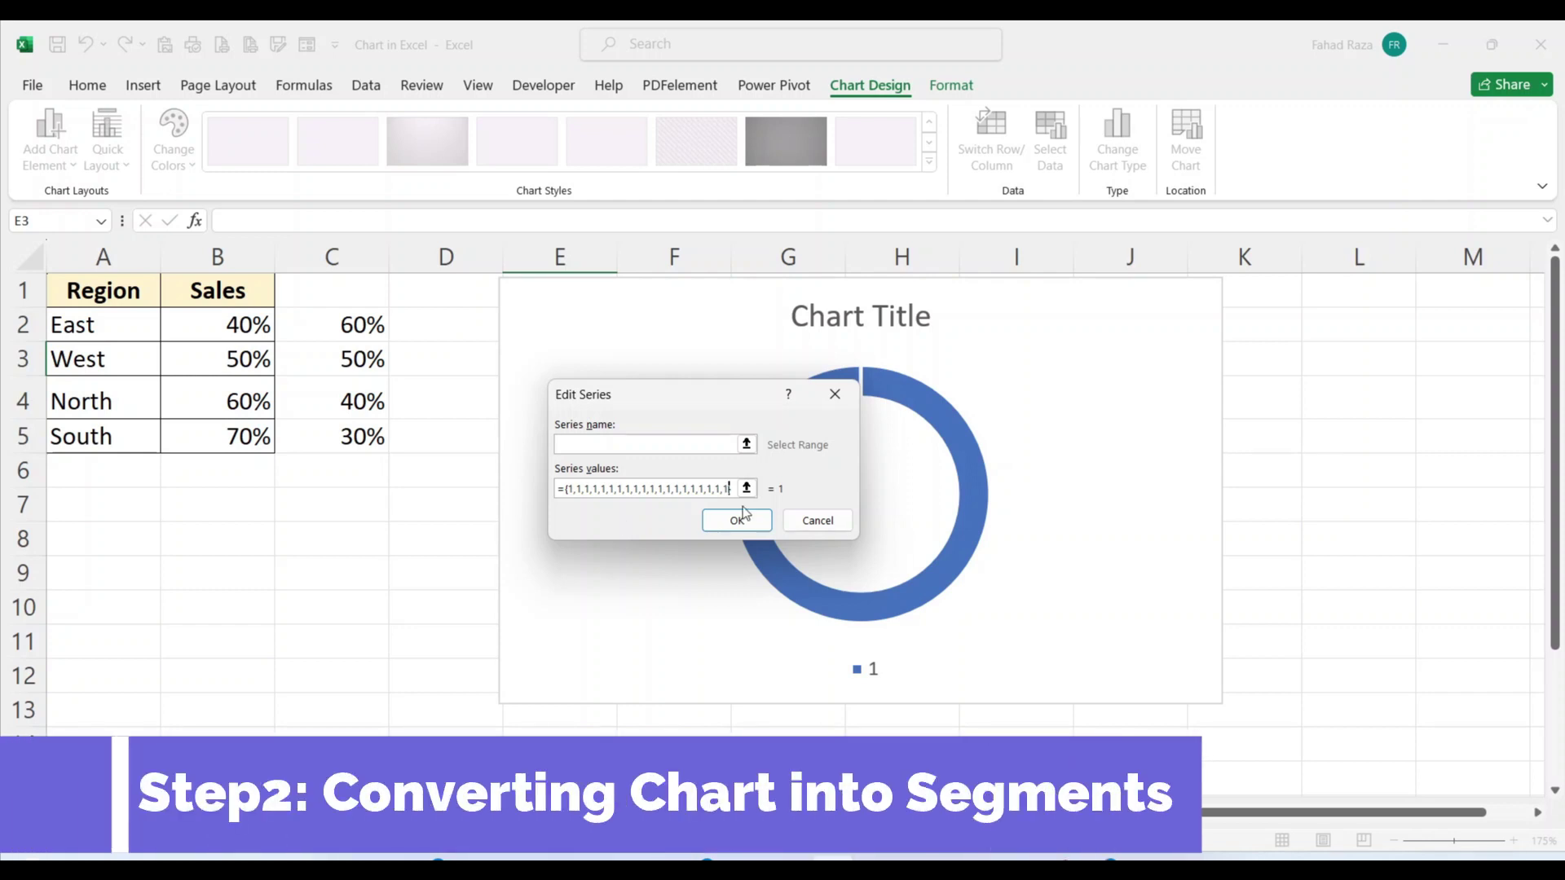
{"action": "left_click", "coordinate": [736, 522]}
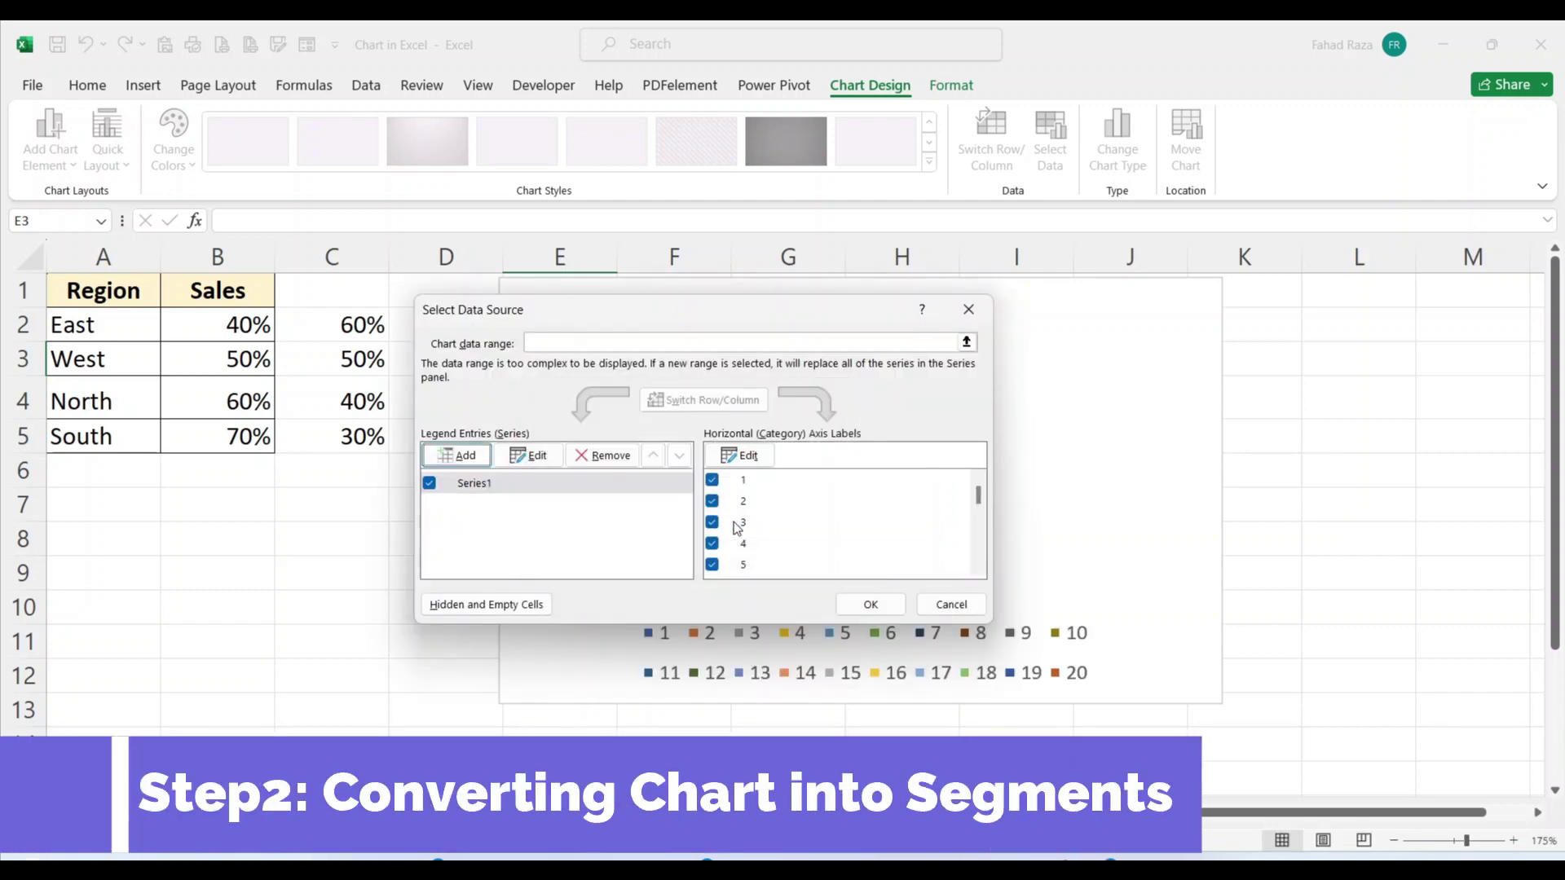
{"action": "scroll", "coordinate": [737, 521], "scroll_direction": "down", "scroll_amount": 5}
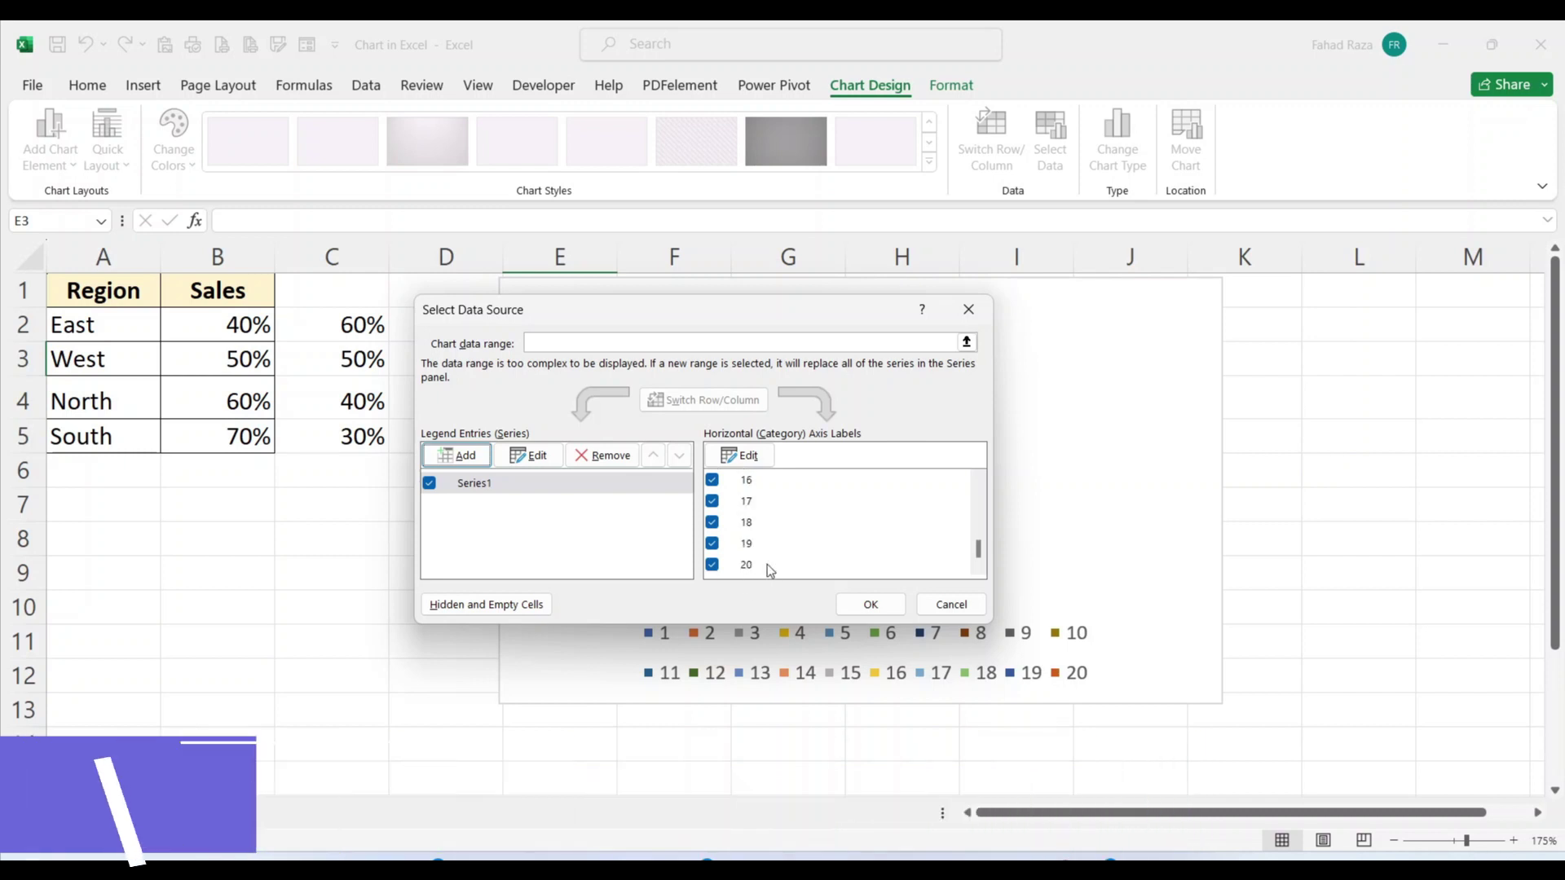
{"action": "left_click", "coordinate": [870, 604]}
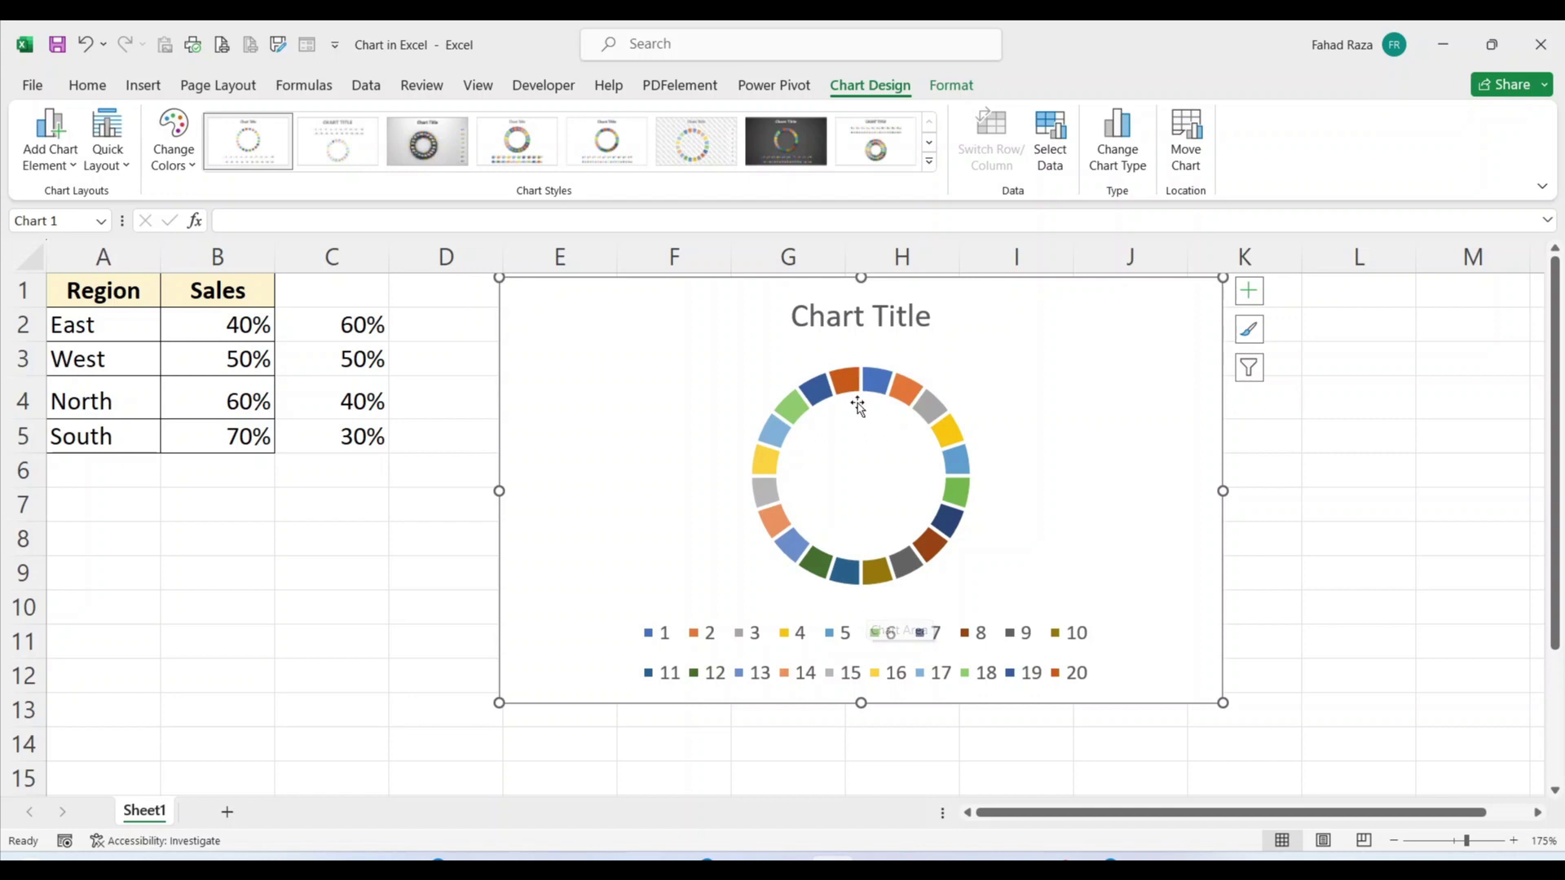
Delete the legend and the title from the doughnut chart
{"action": "left_click", "coordinate": [853, 613]}
{"action": "key", "text": "Delete"}
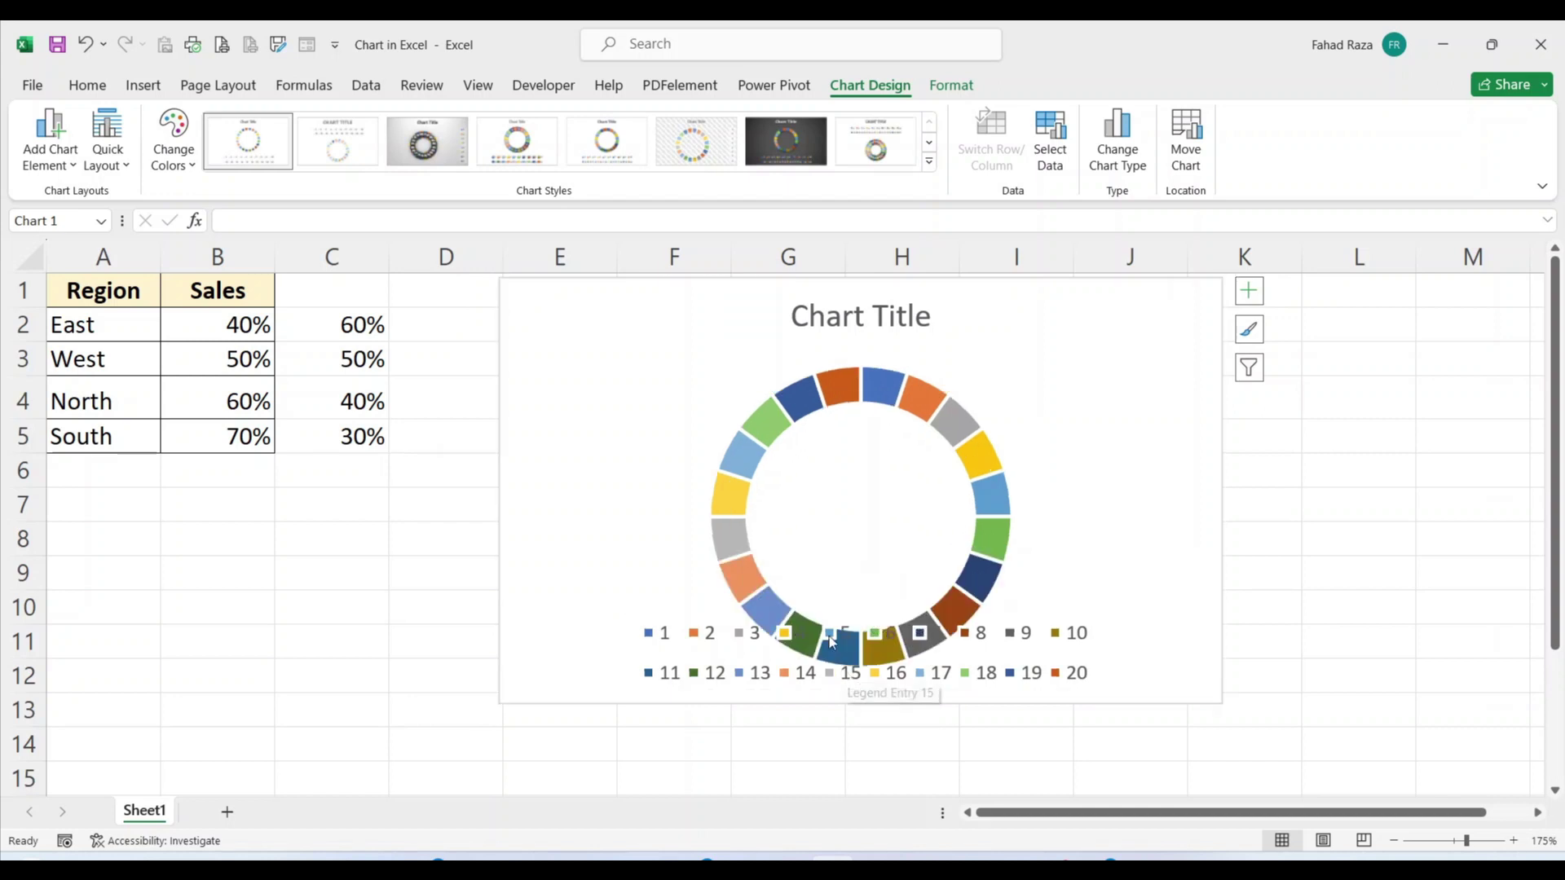
{"action": "left_click", "coordinate": [871, 310]}
{"action": "key", "text": "Delete"}
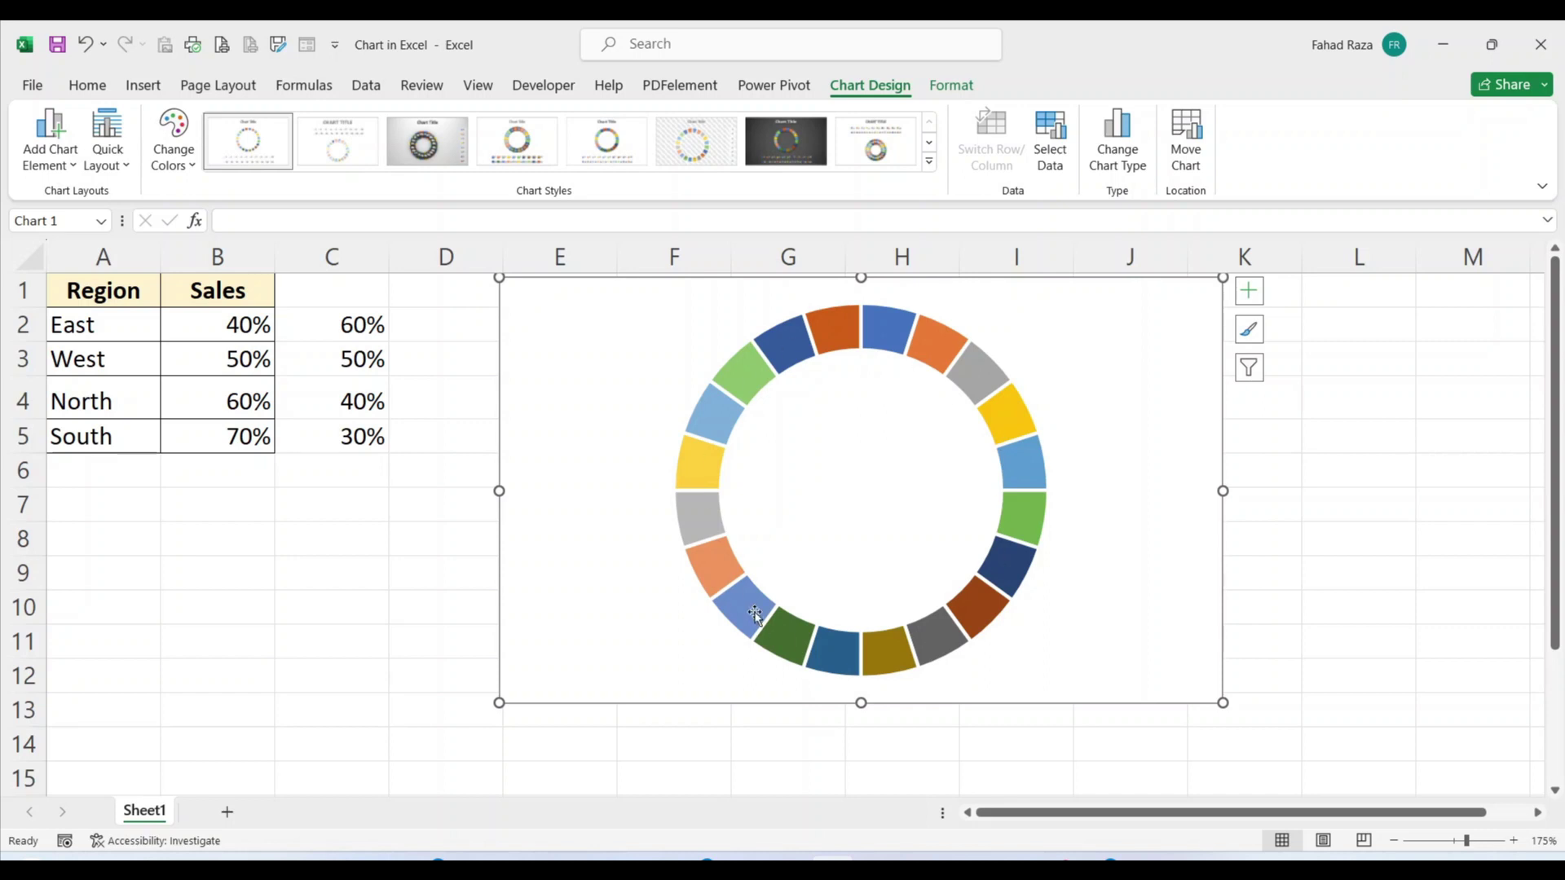
Reduce the doughnut hole size of the series to 67%
{"action": "right_click", "coordinate": [960, 371]}
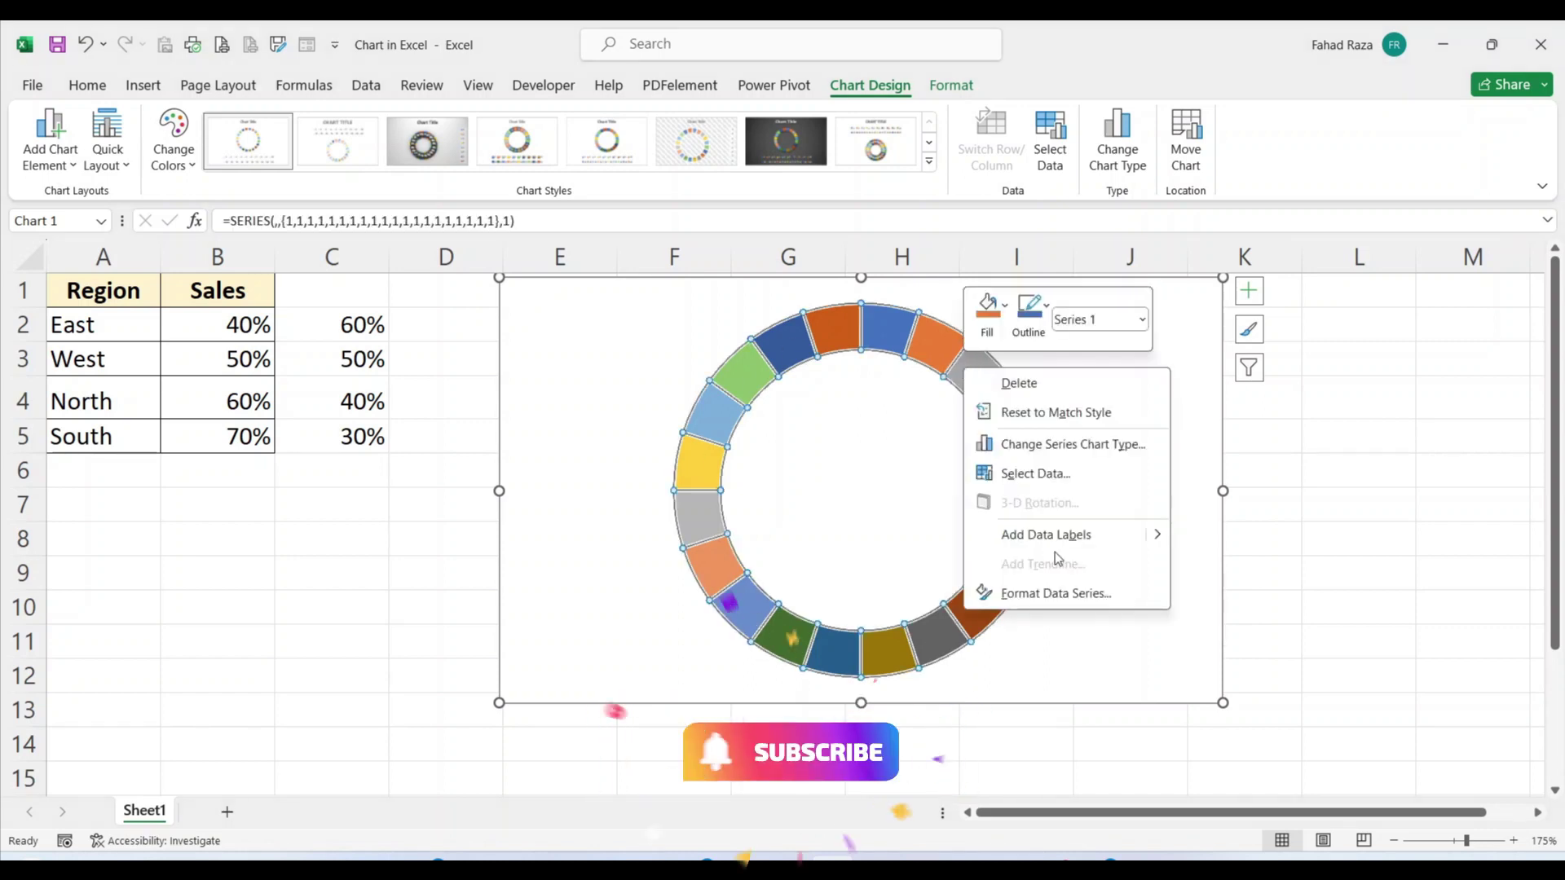
{"action": "left_click", "coordinate": [1064, 594]}
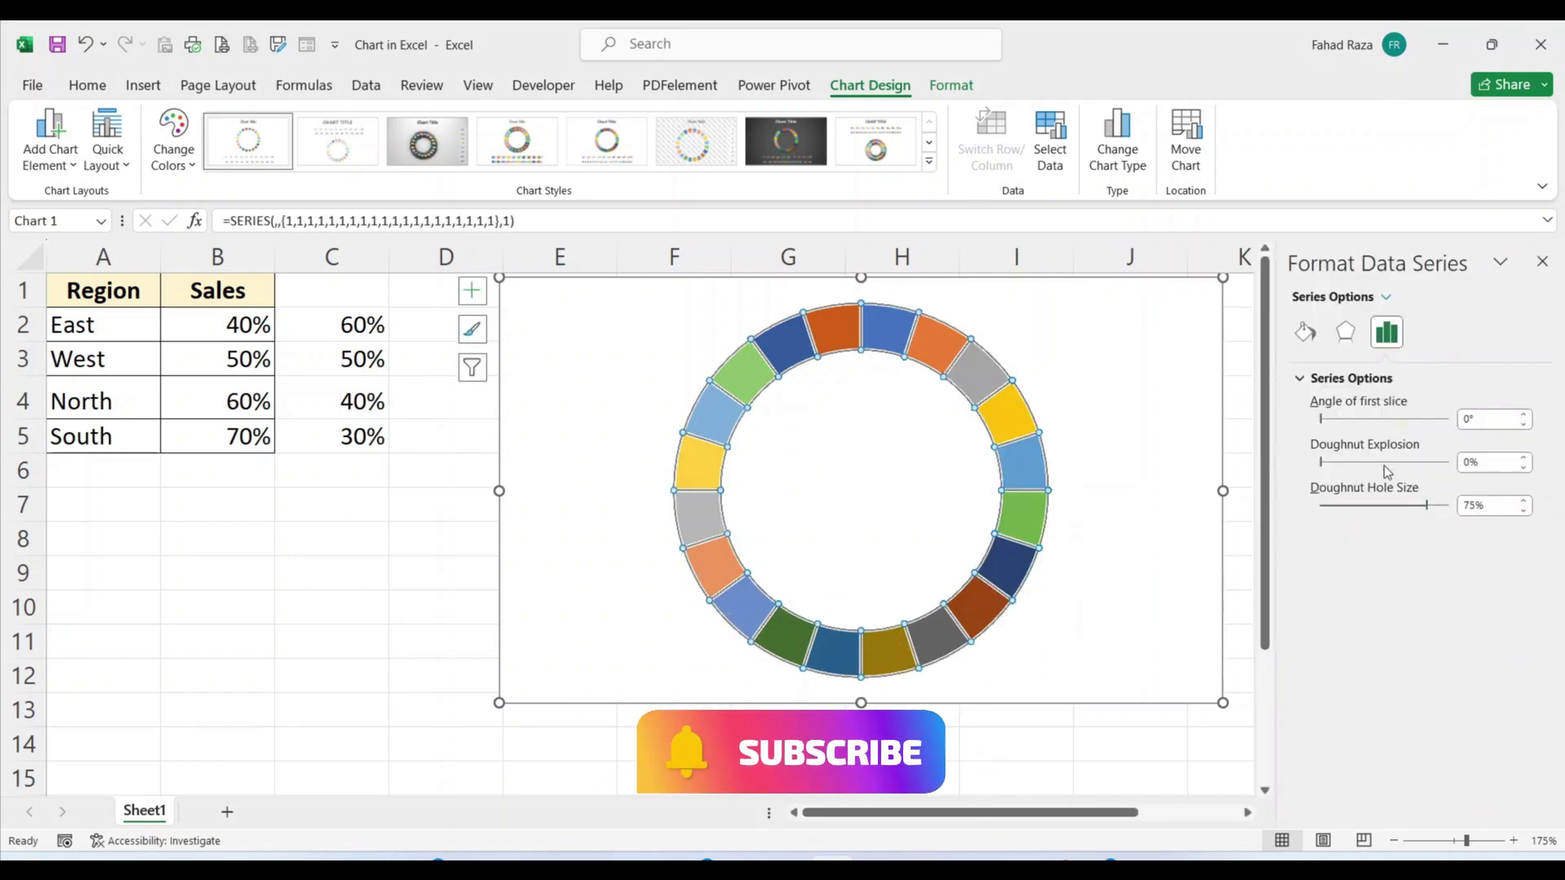
{"action": "left_click", "coordinate": [1523, 511]}
{"action": "left_click", "coordinate": [1523, 511]}
{"action": "left_click", "coordinate": [1523, 511]}
{"action": "left_click", "coordinate": [1523, 511]}
{"action": "left_click", "coordinate": [1524, 511]}
{"action": "left_click", "coordinate": [1523, 511]}
{"action": "left_click", "coordinate": [1523, 511]}
{"action": "left_click", "coordinate": [1524, 511]}
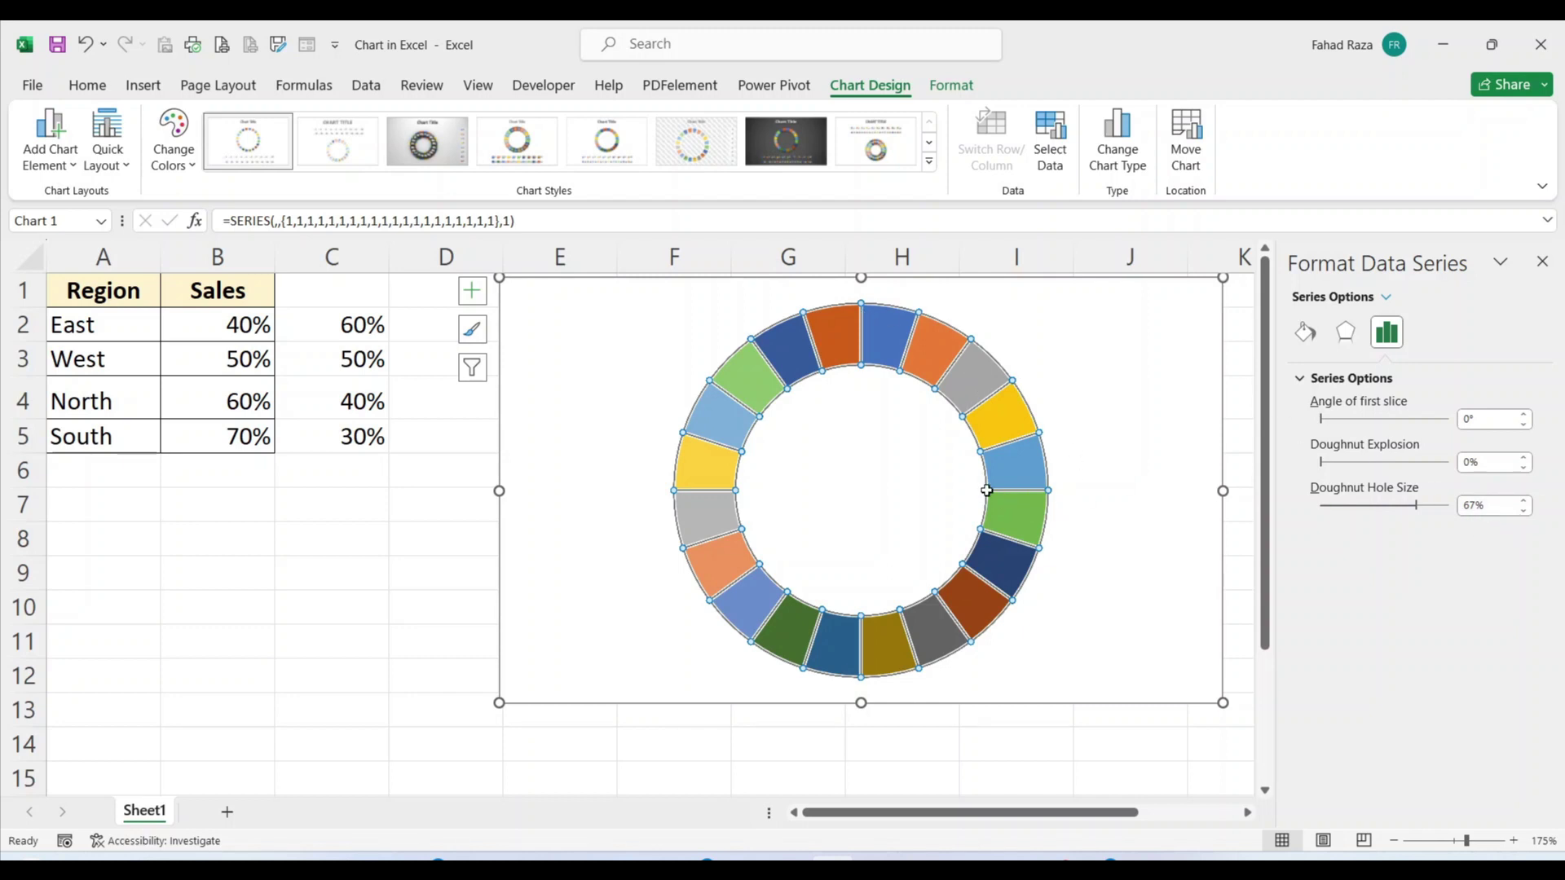
Give all doughnut segments the same blue solid fill
{"action": "left_click", "coordinate": [1305, 332]}
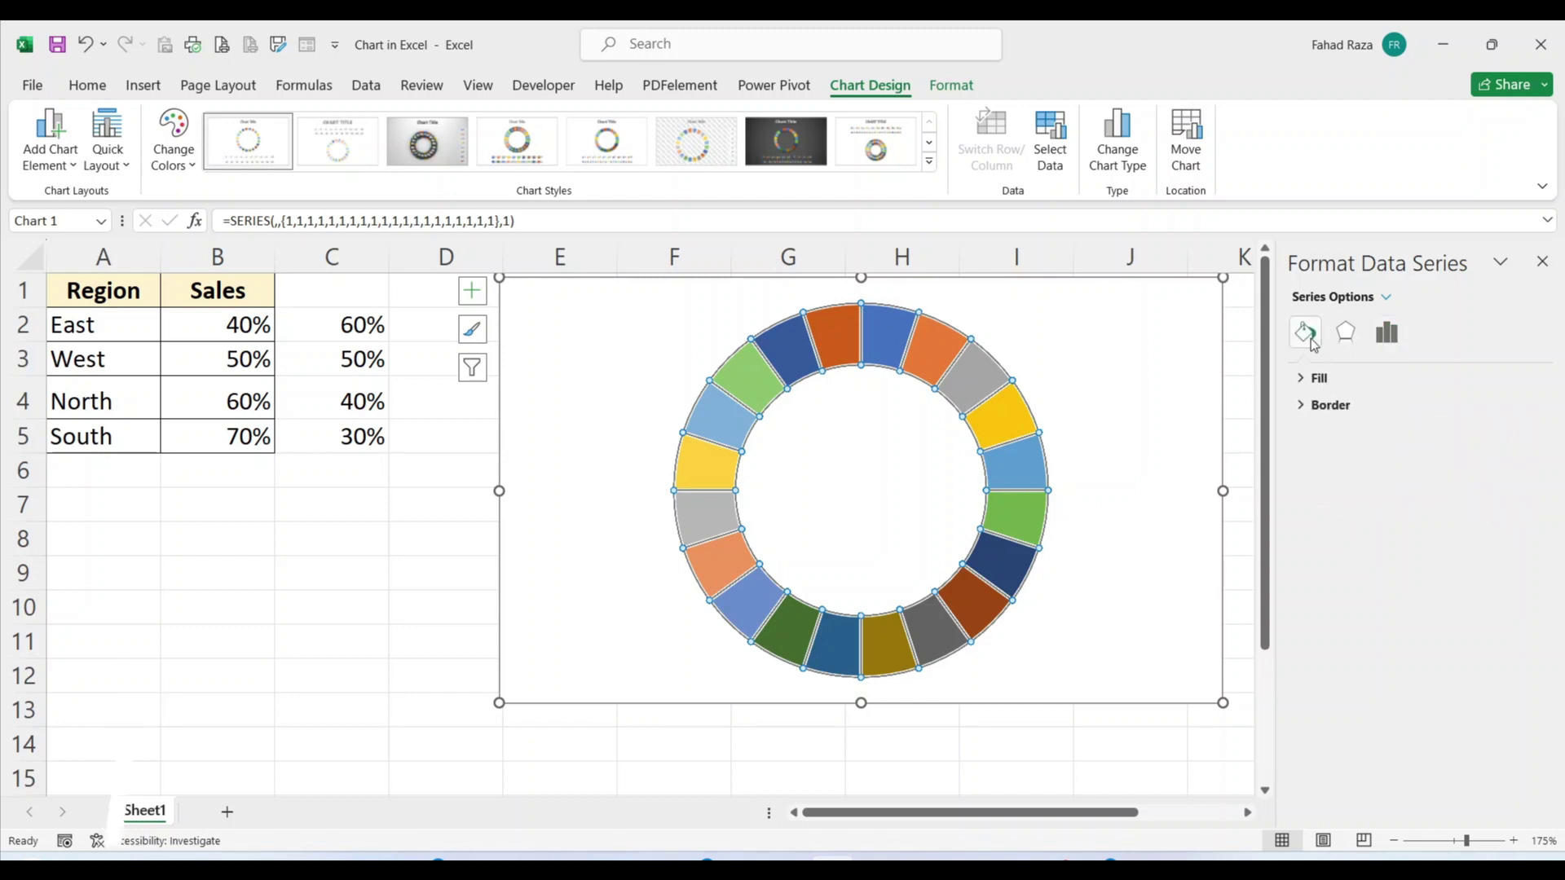
{"action": "left_click", "coordinate": [1308, 379]}
{"action": "left_click", "coordinate": [1316, 433]}
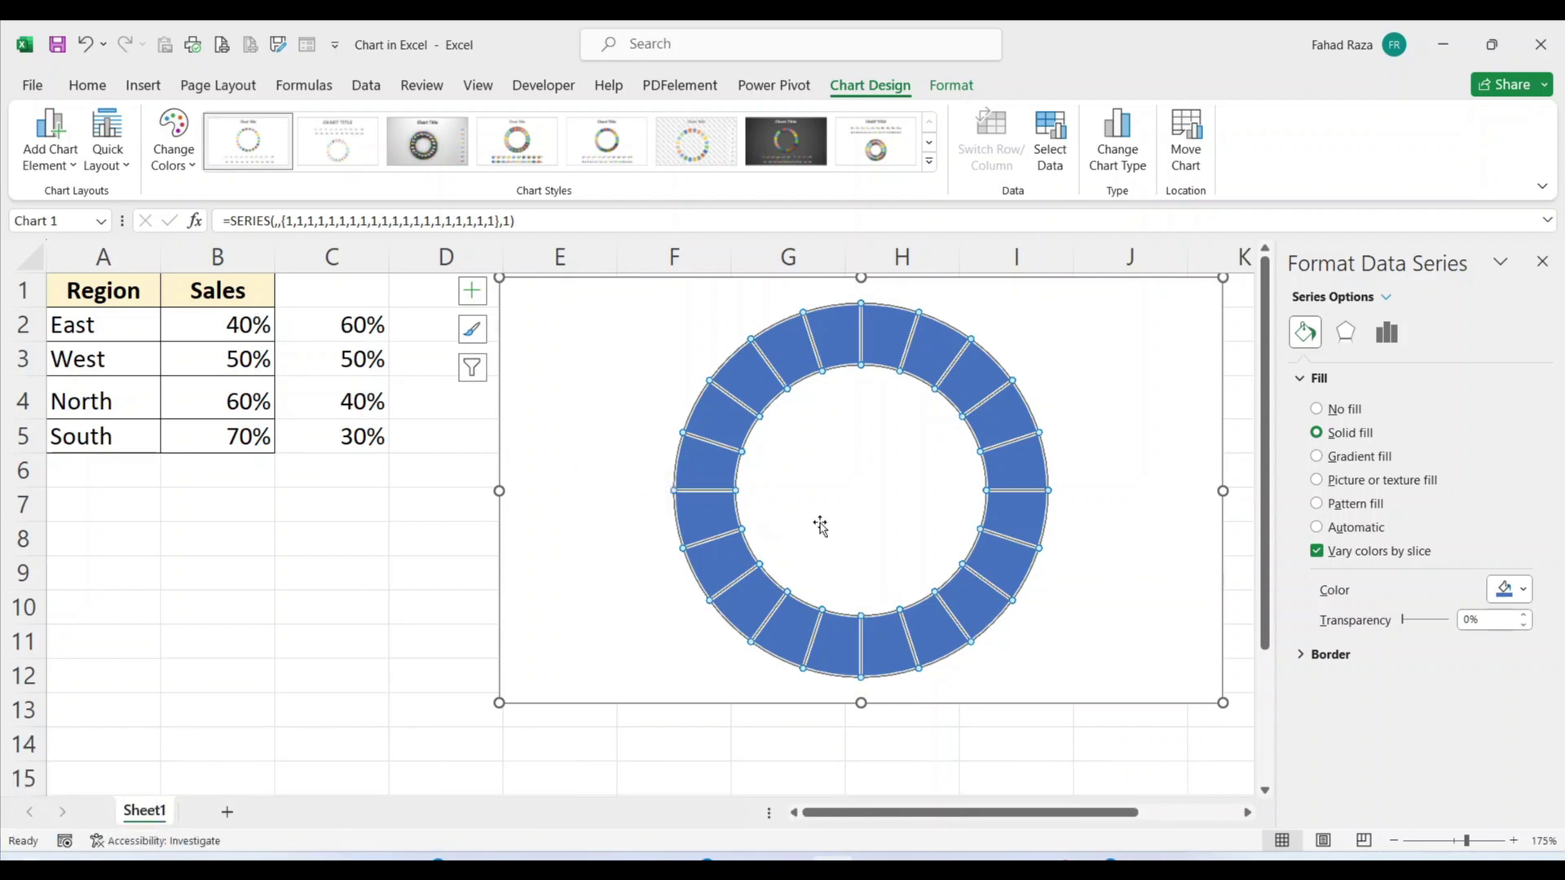
Set the chart area to no fill, and shrink and place the chart below the data across columns A to C
{"action": "left_click_drag", "start_coordinate": [1222, 703], "coordinate": [991, 530]}
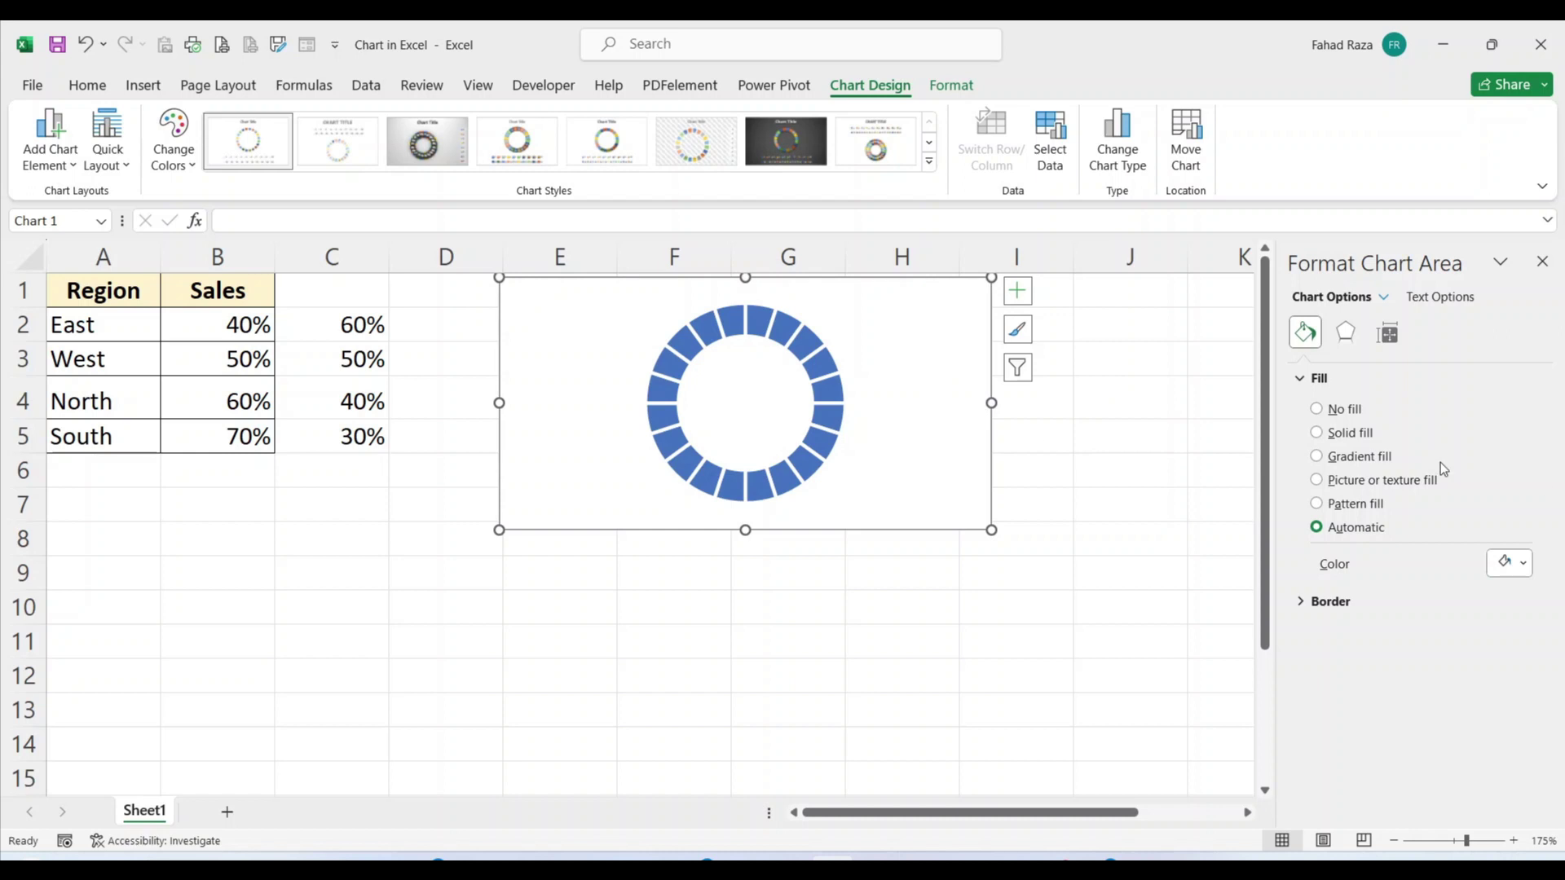
{"action": "left_click", "coordinate": [1317, 409]}
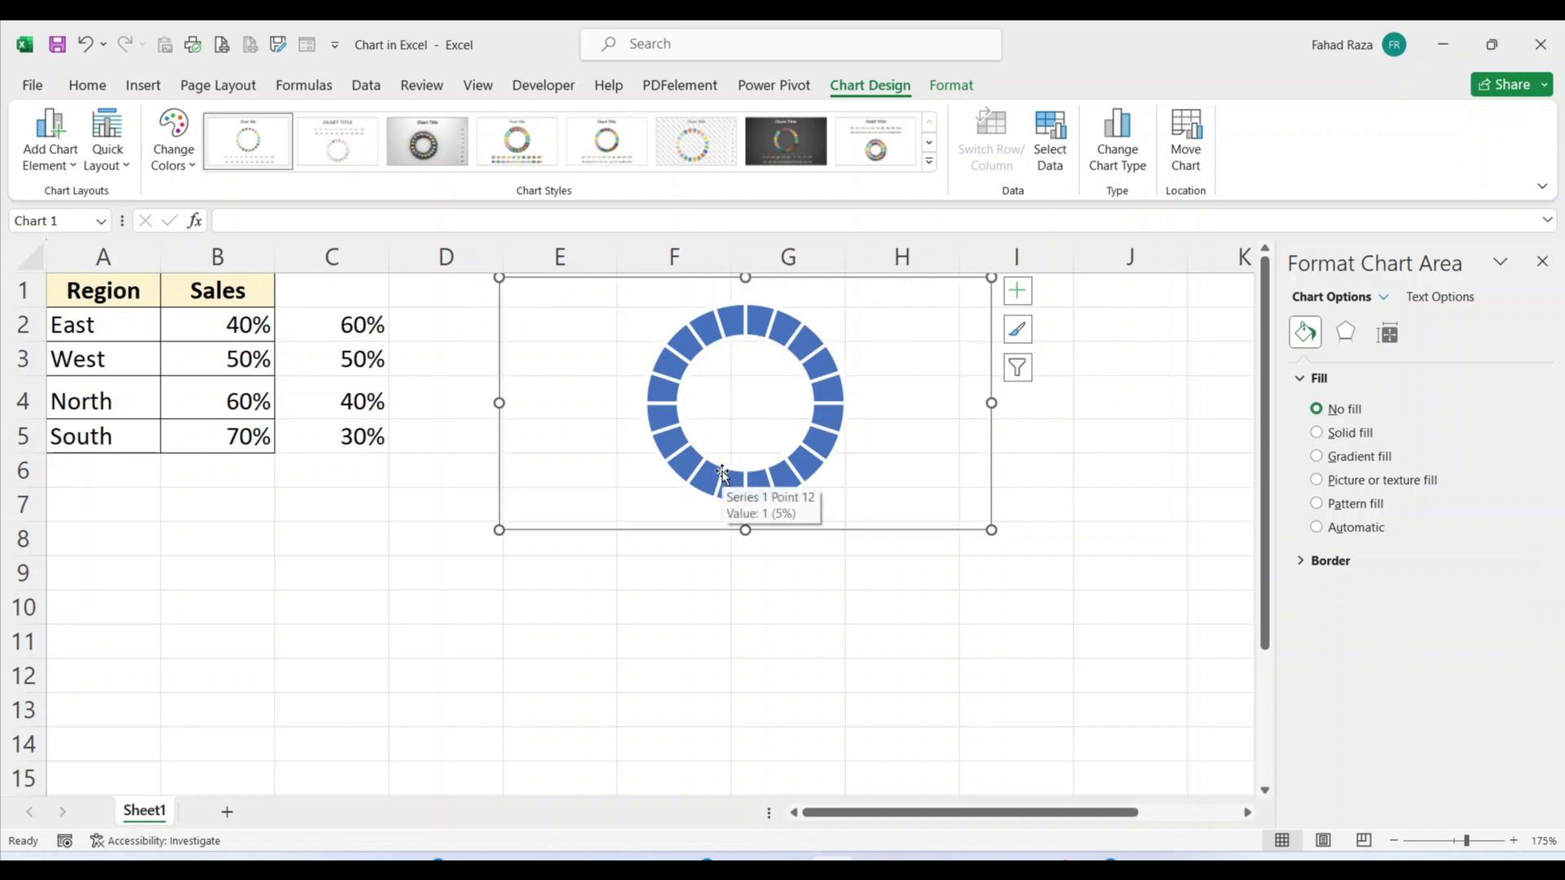
{"action": "left_click", "coordinate": [1017, 291]}
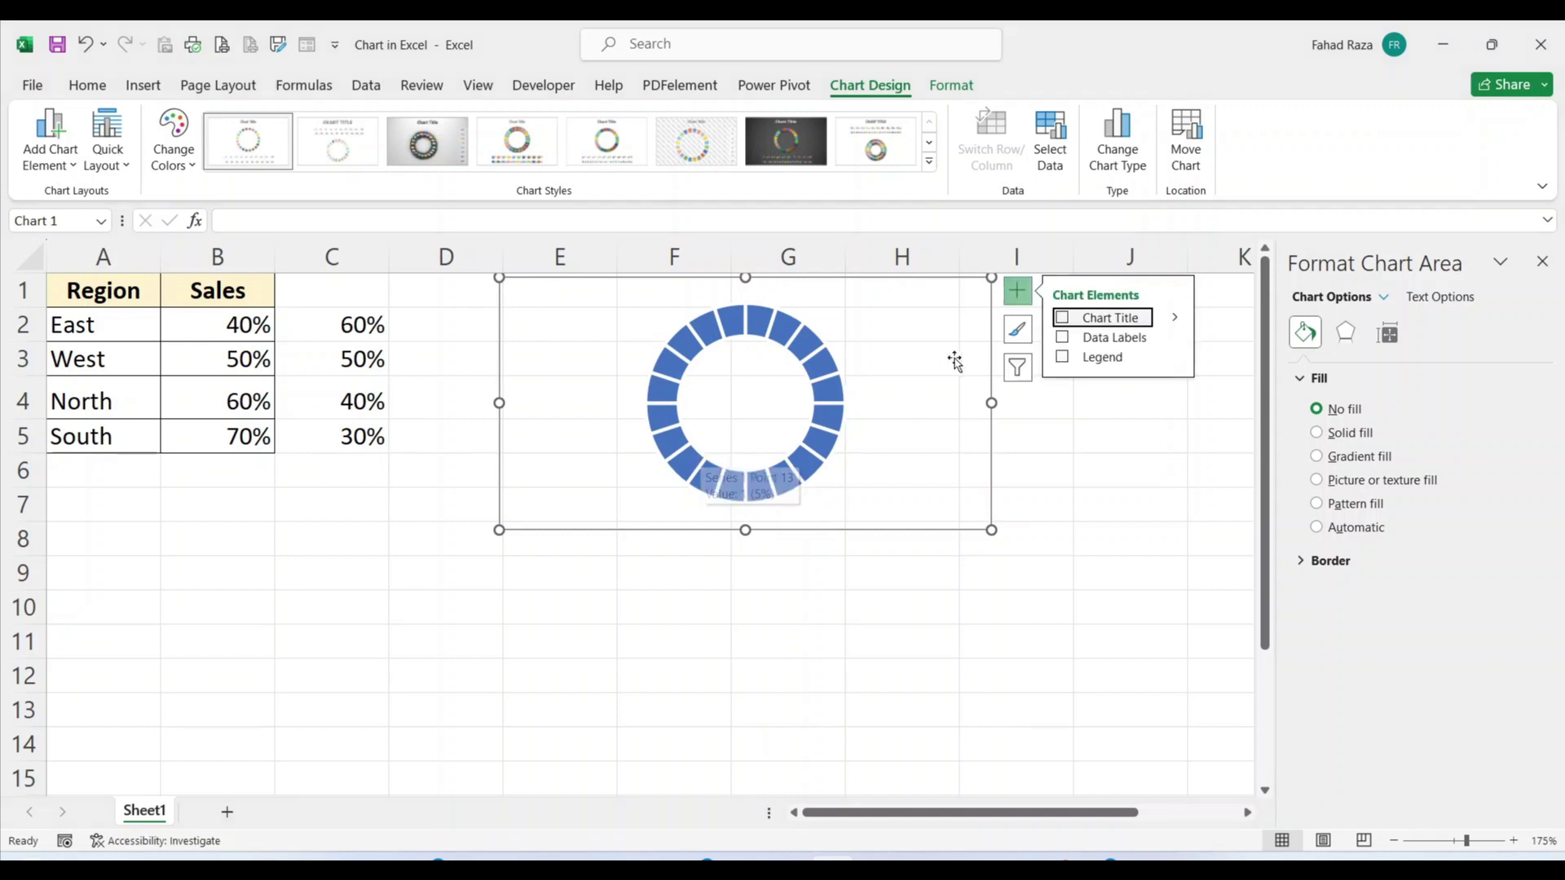
{"action": "left_click_drag", "start_coordinate": [869, 373], "coordinate": [477, 566]}
{"action": "left_click_drag", "start_coordinate": [553, 602], "coordinate": [396, 600]}
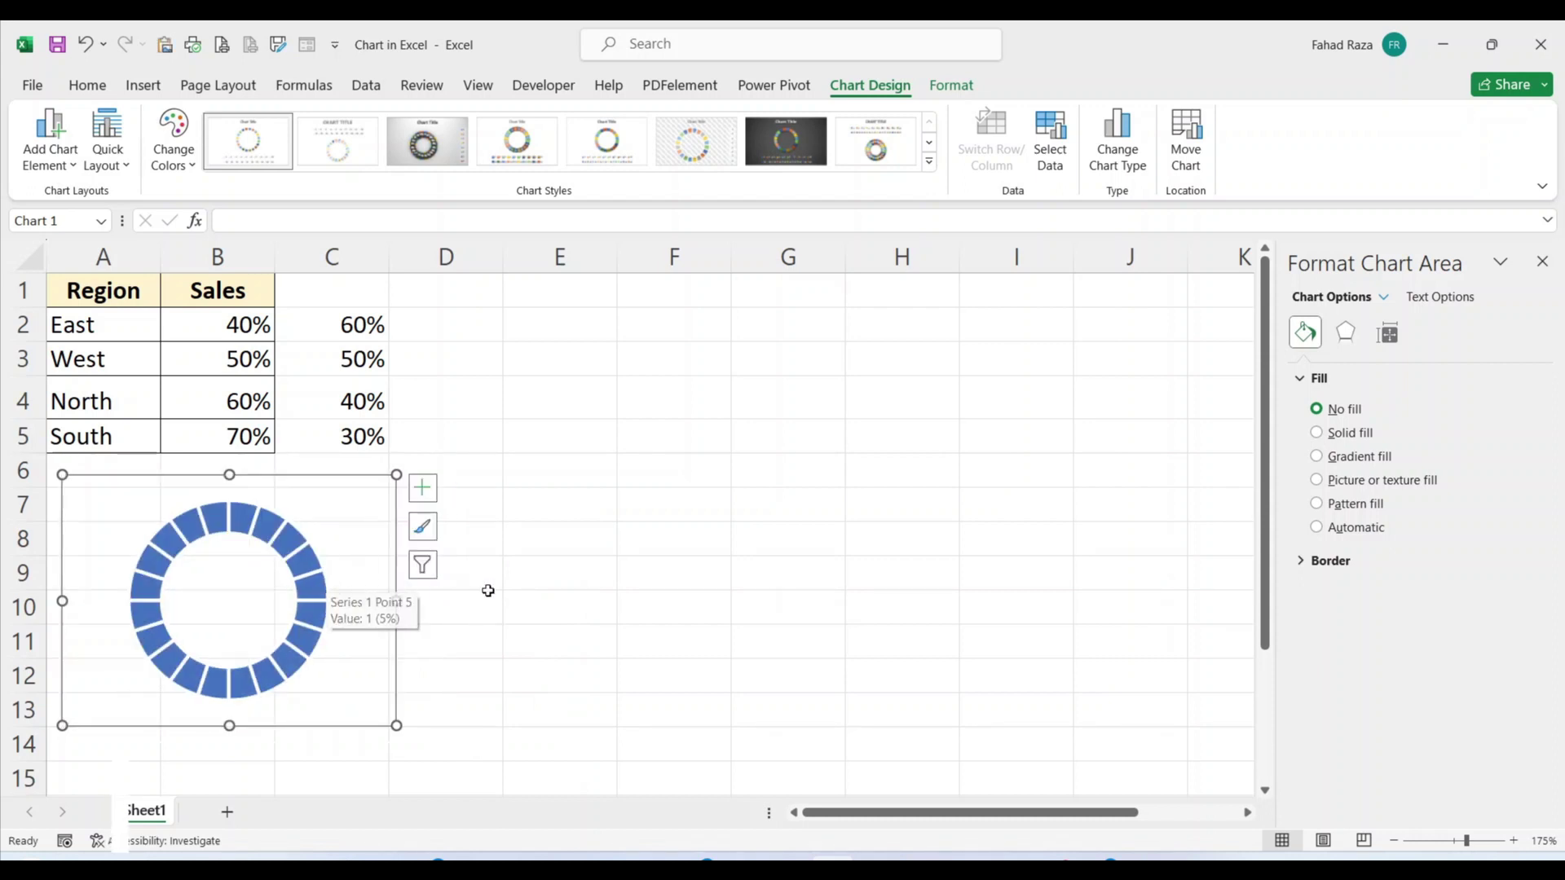
Paste two copies of the segmented doughnut chart and line them up in a row beside the original
{"action": "left_click", "coordinate": [500, 595]}
{"action": "key", "text": "ctrl+v"}
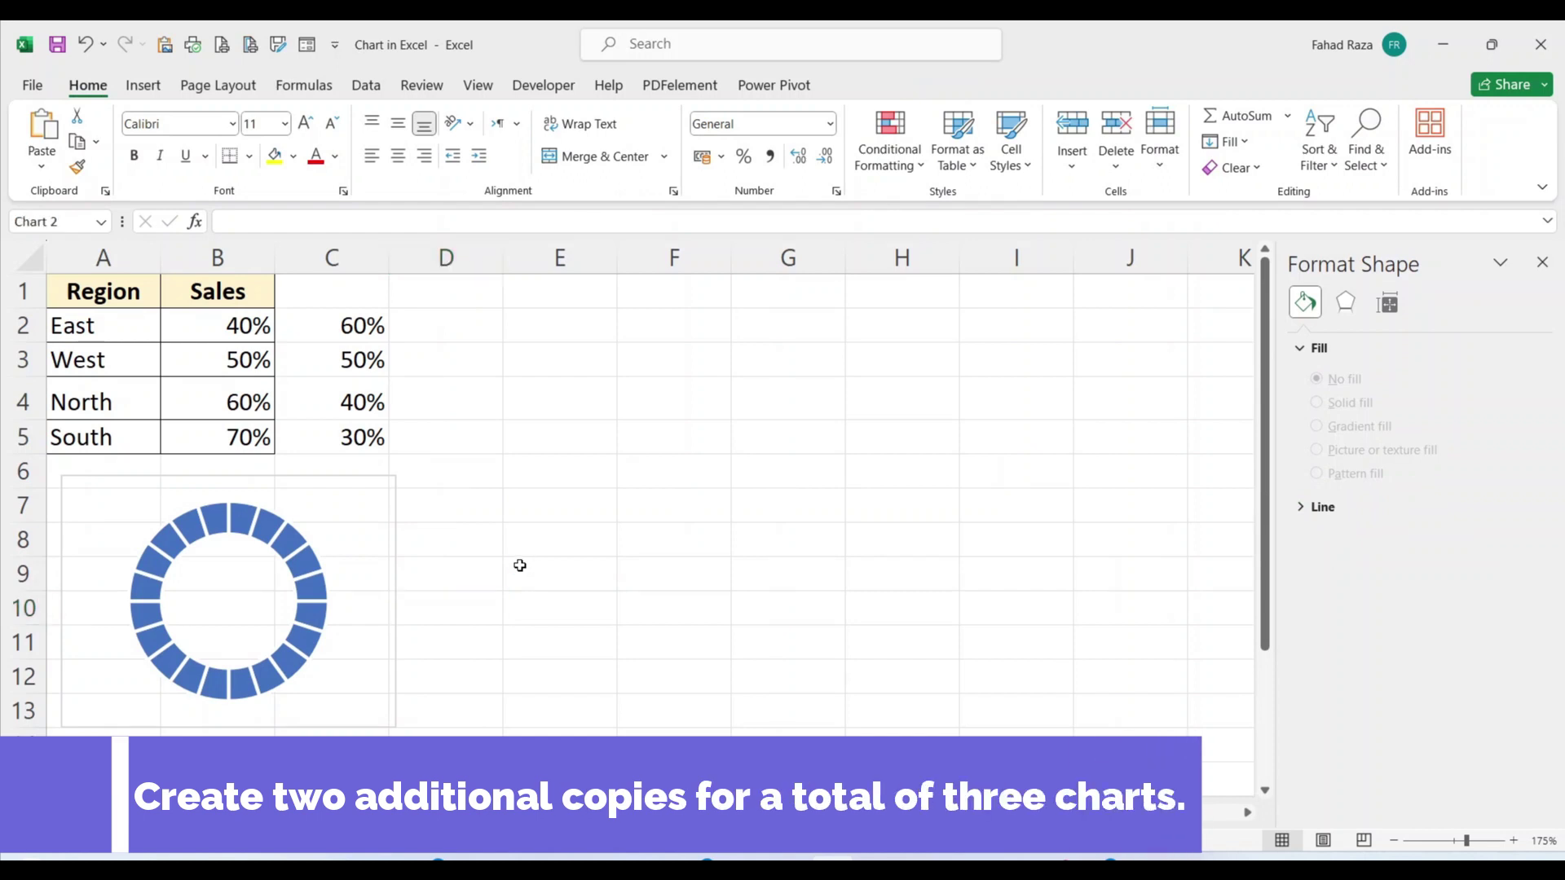
{"action": "left_click_drag", "start_coordinate": [599, 590], "coordinate": [634, 476]}
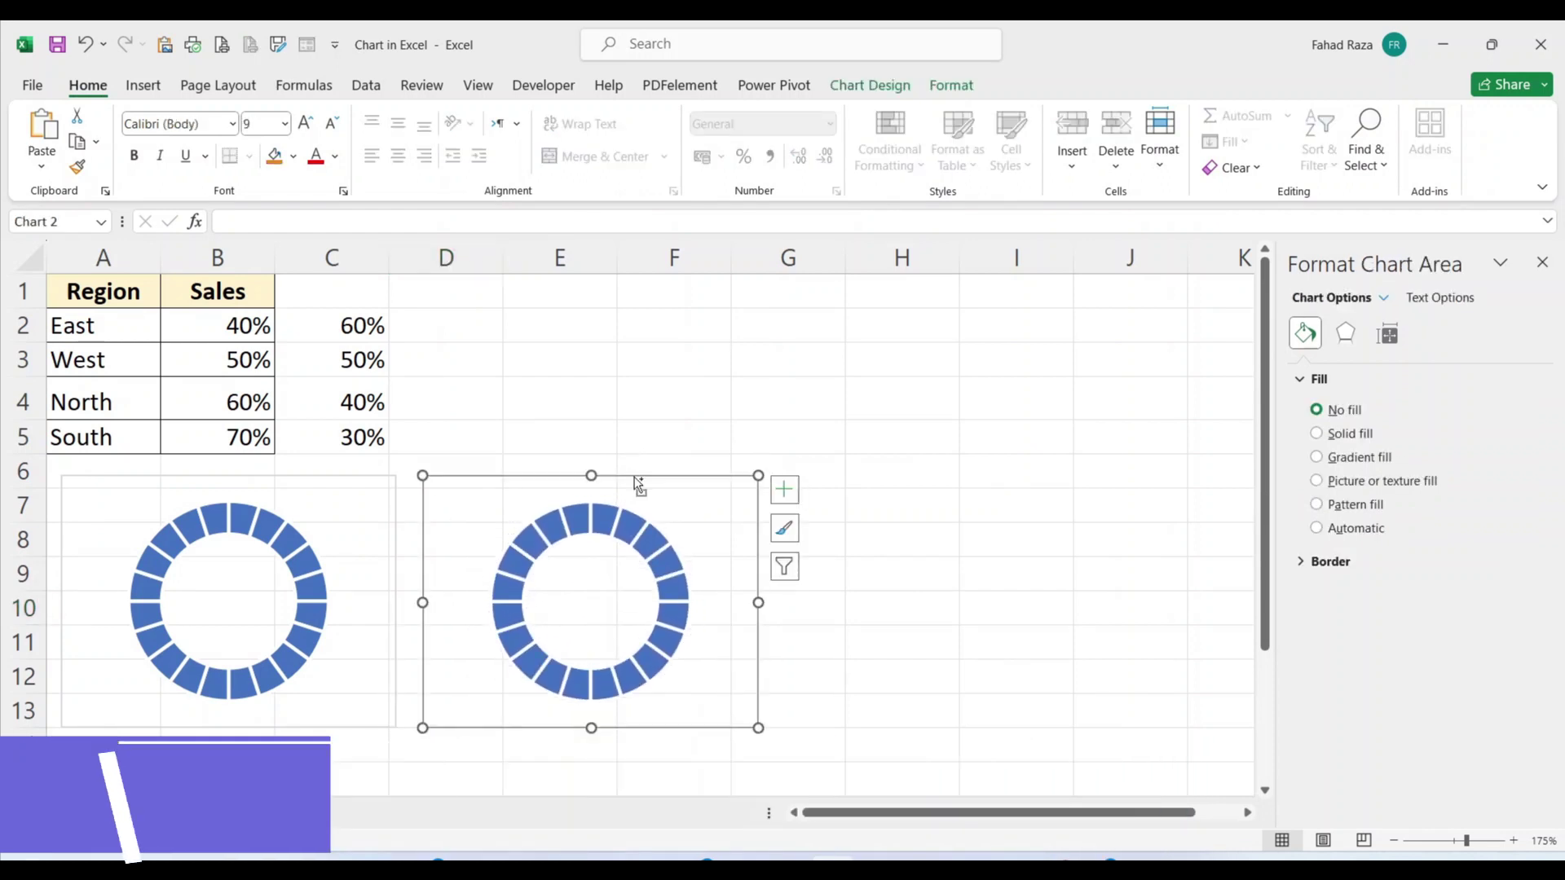
{"action": "key", "text": "ctrl+v"}
{"action": "left_click_drag", "start_coordinate": [697, 482], "coordinate": [1034, 475]}
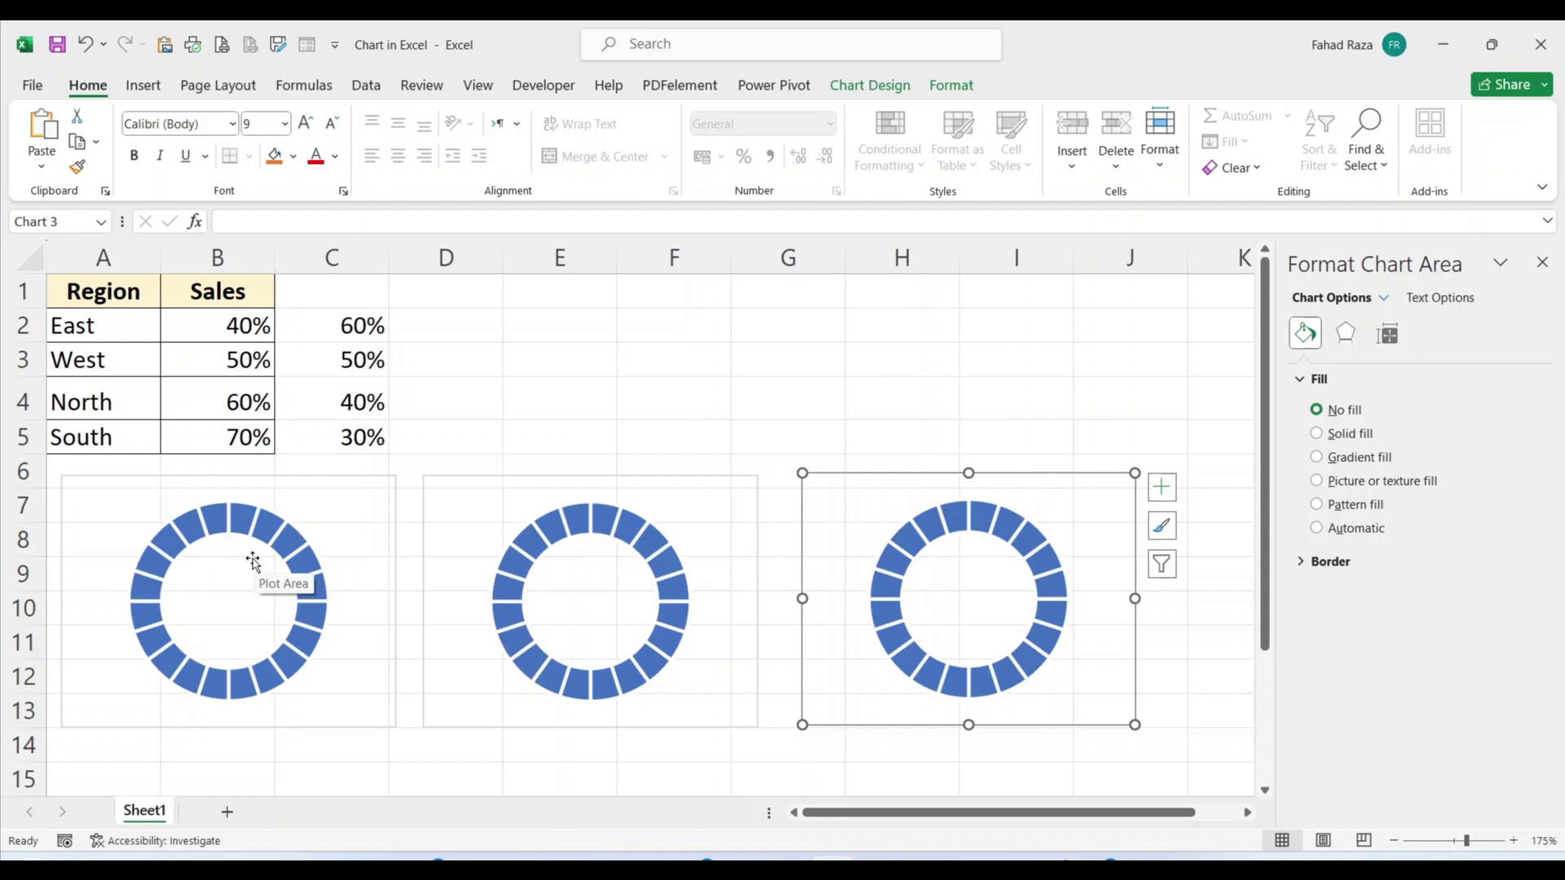
Add a data series to the first doughnut chart, named from cell A2 (East) with values from B2:C2
{"action": "left_click", "coordinate": [286, 535]}
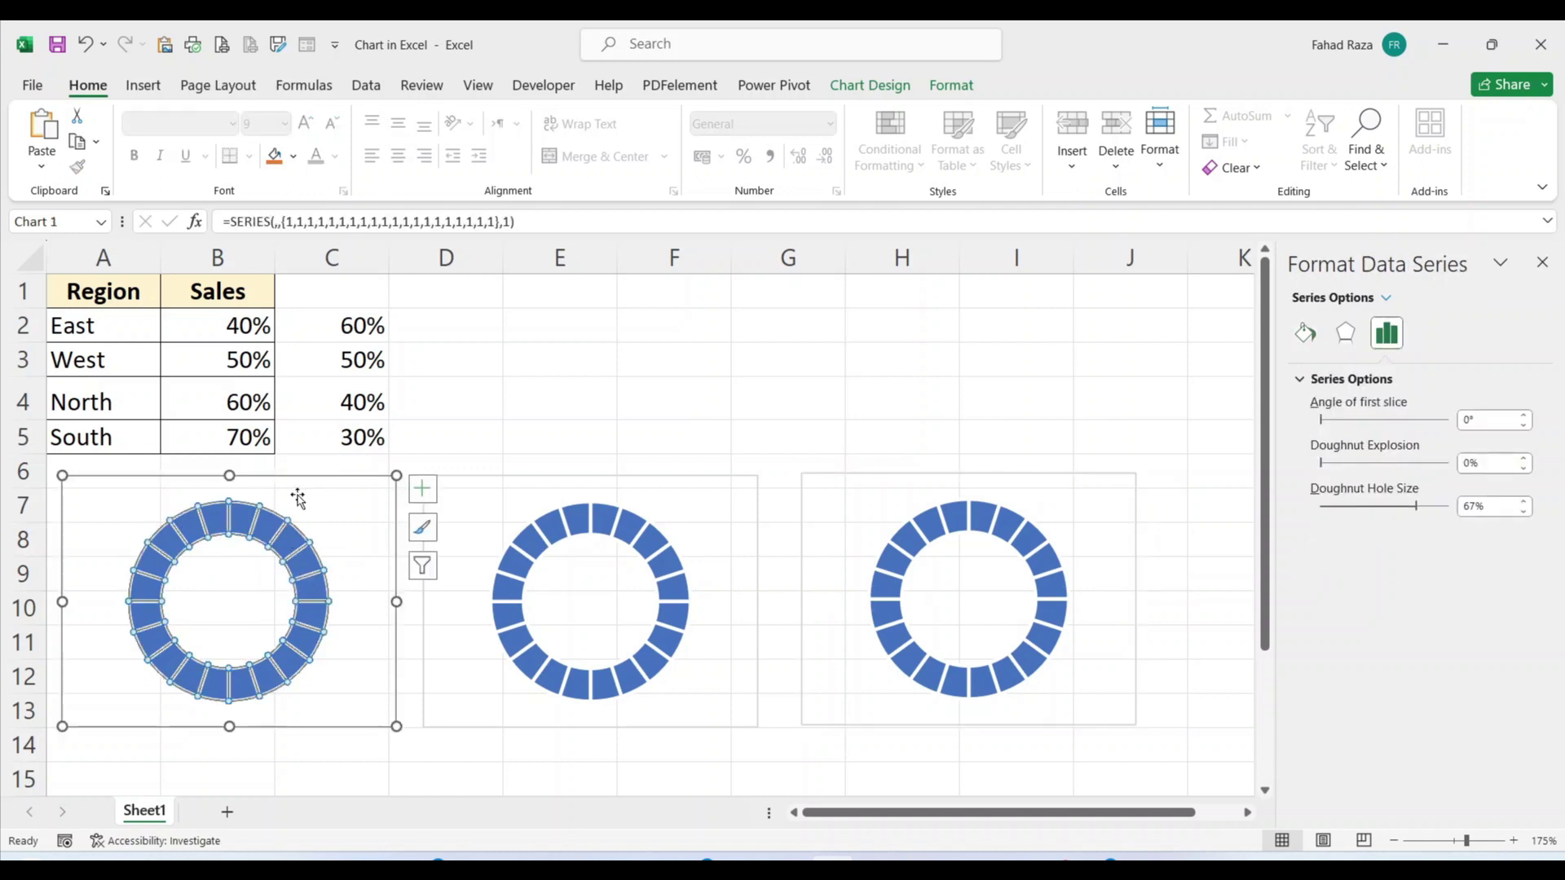
{"action": "left_click", "coordinate": [298, 498]}
{"action": "right_click", "coordinate": [295, 511]}
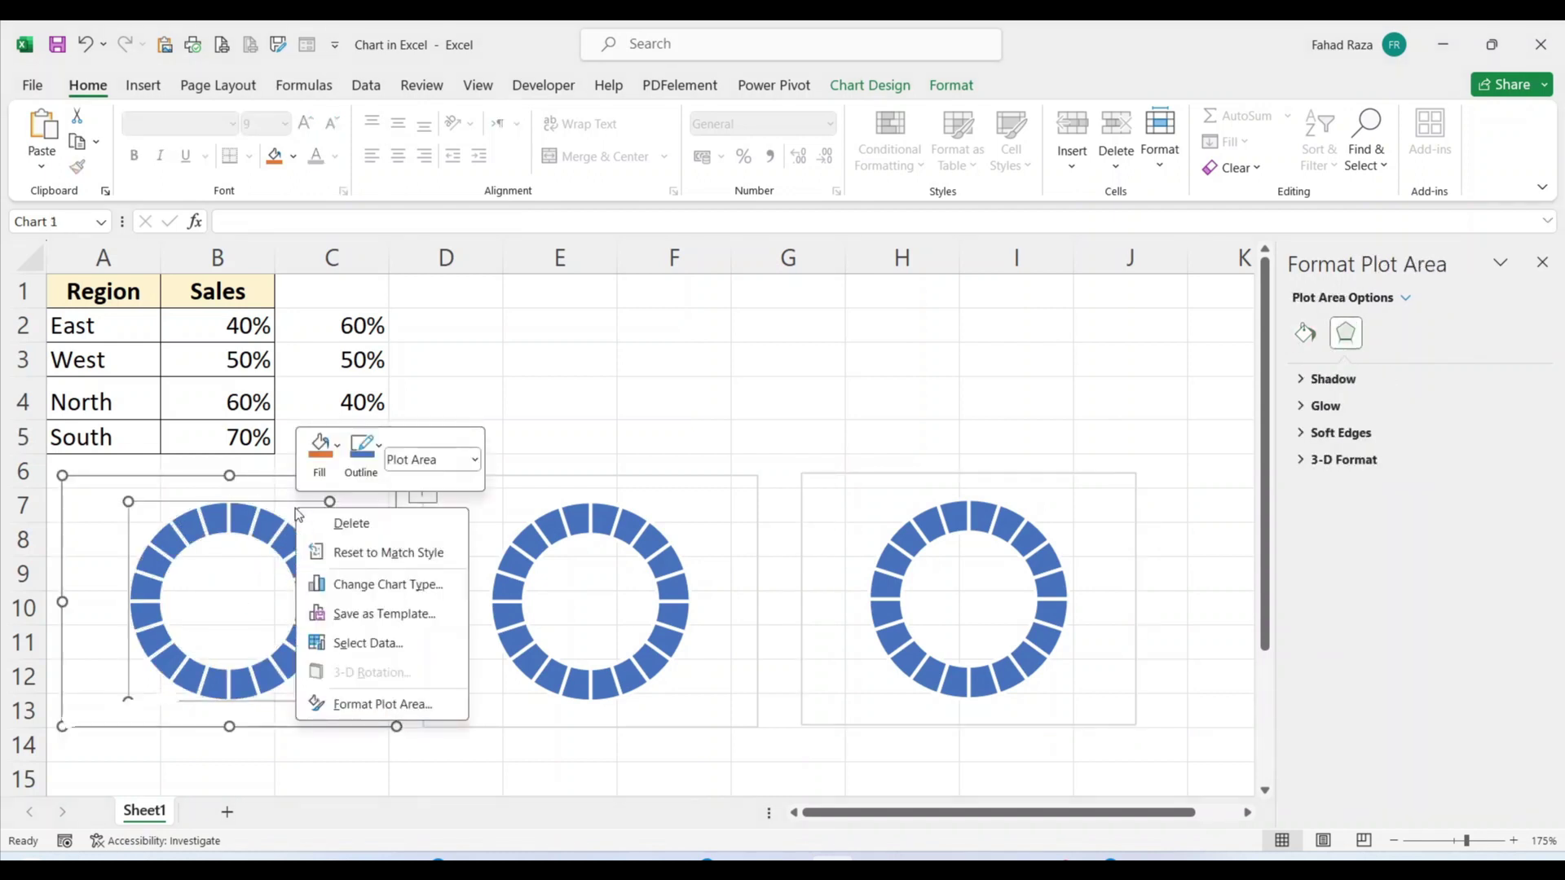
{"action": "left_click", "coordinate": [364, 649]}
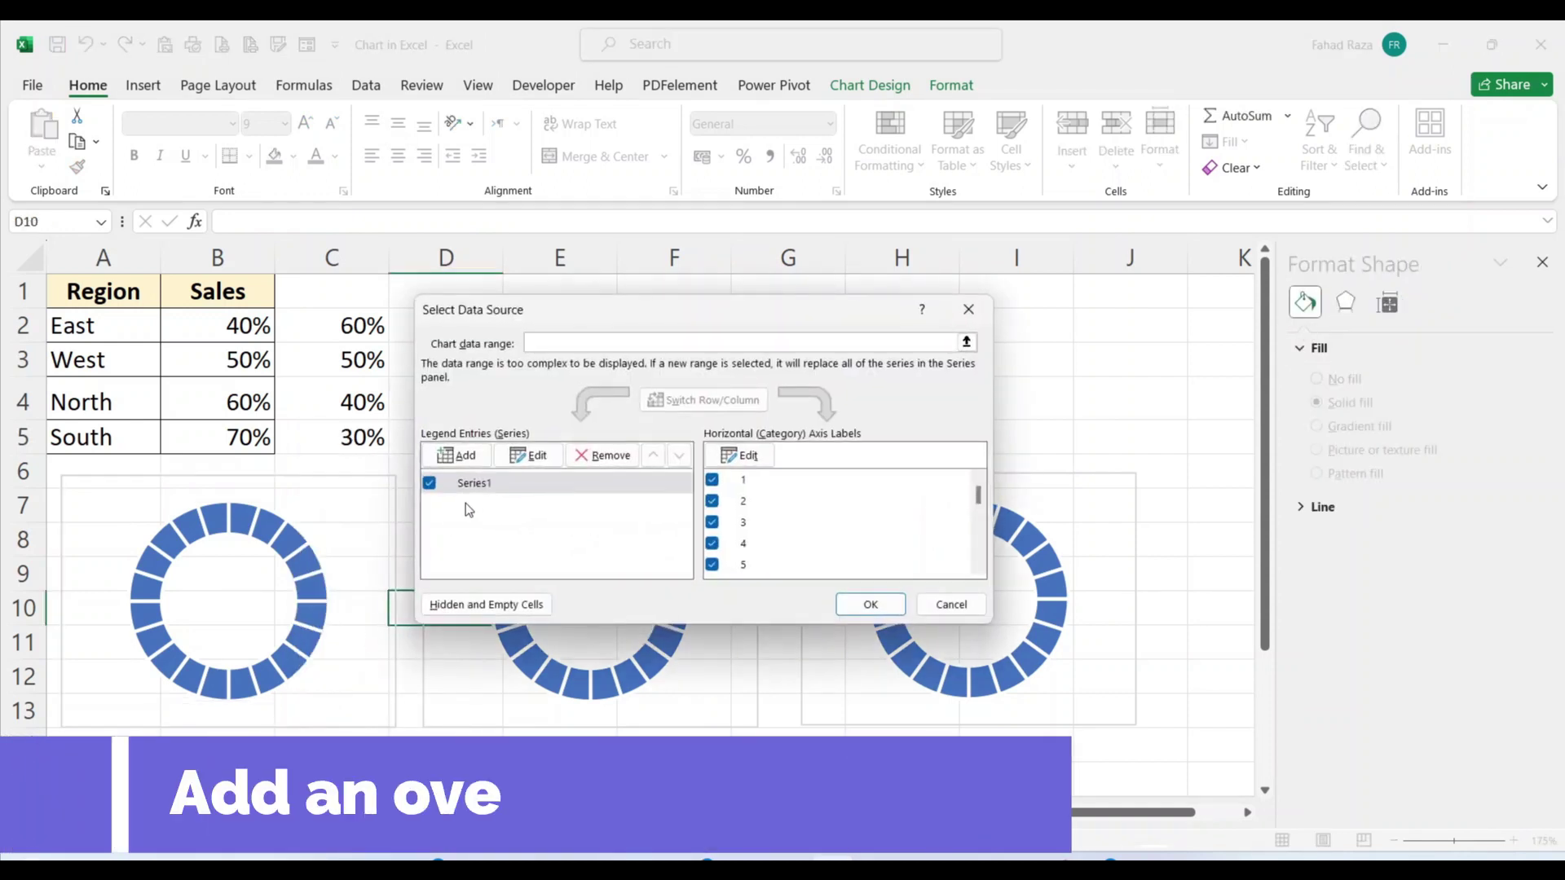
{"action": "left_click", "coordinate": [457, 455]}
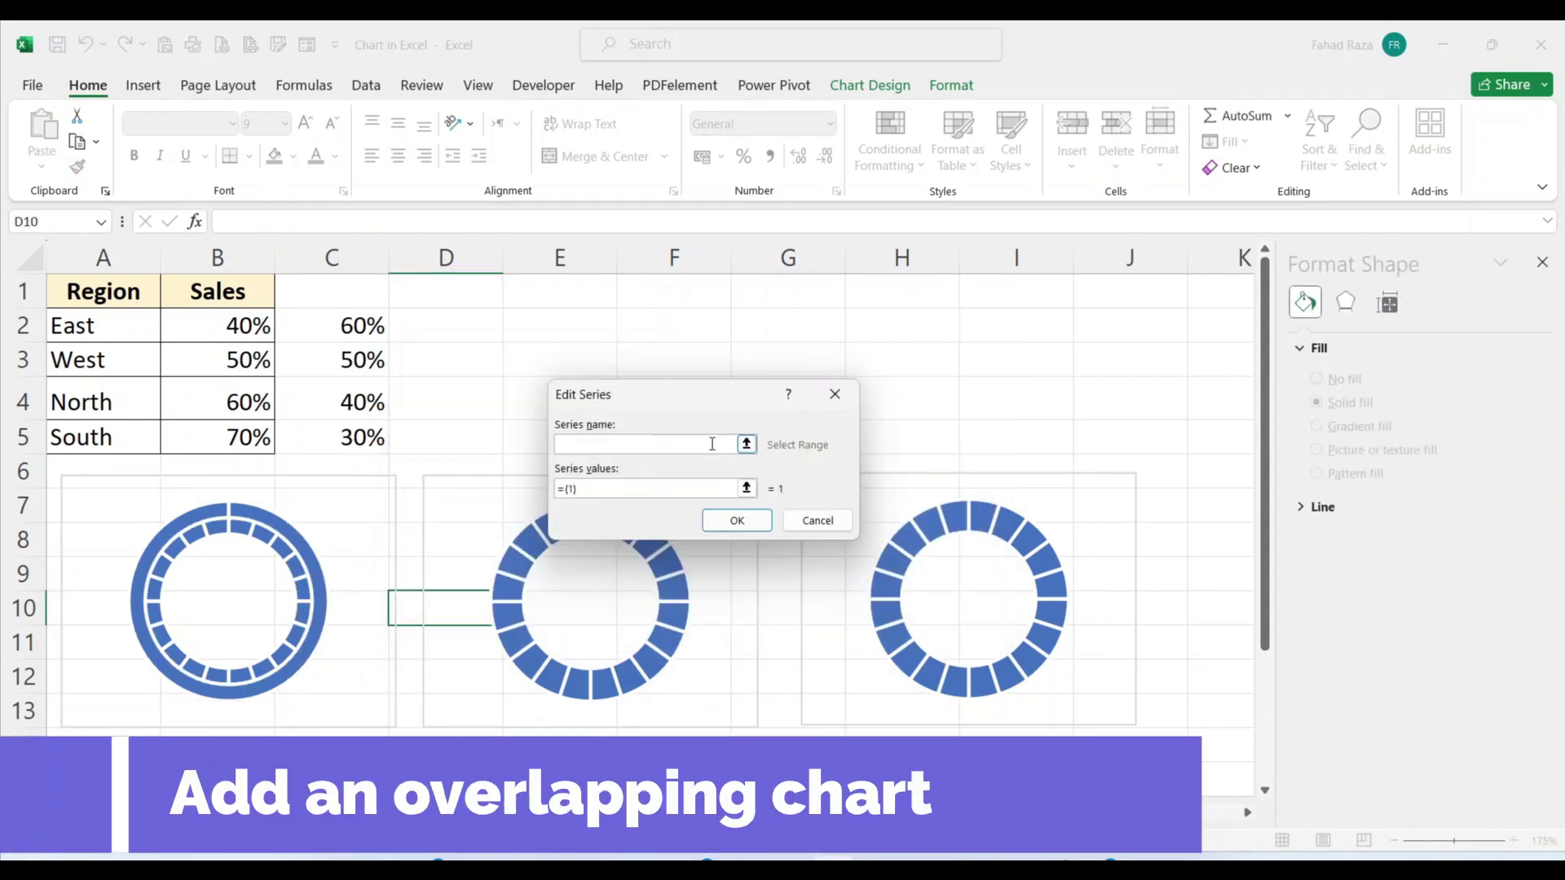
{"action": "left_click", "coordinate": [88, 326]}
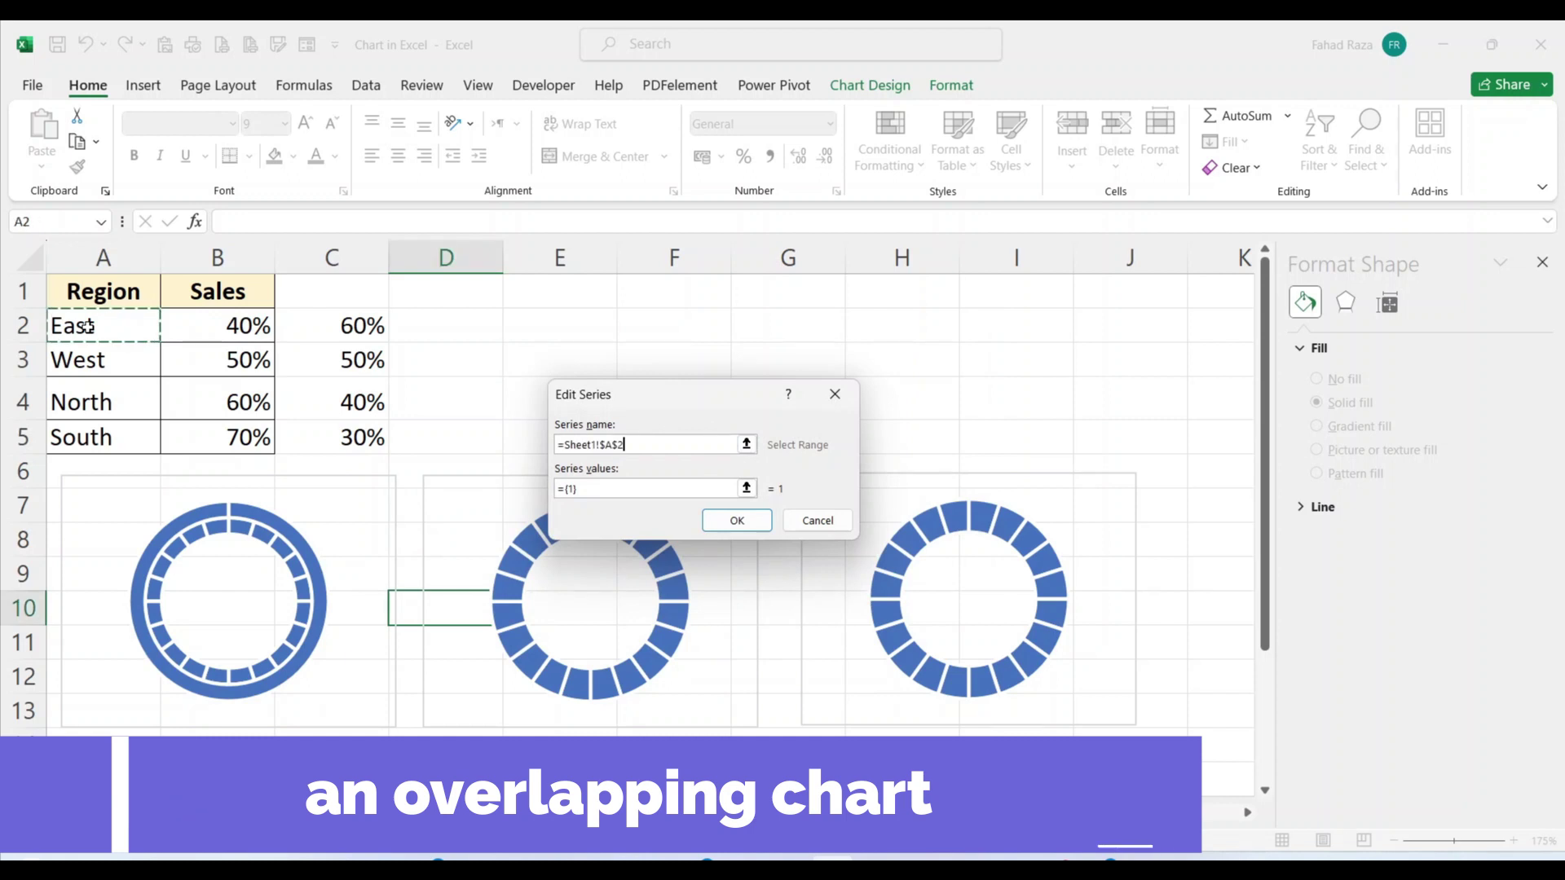
{"action": "triple_click", "coordinate": [584, 489]}
{"action": "key", "text": "BackSpace"}
{"action": "left_click_drag", "start_coordinate": [236, 328], "coordinate": [359, 326]}
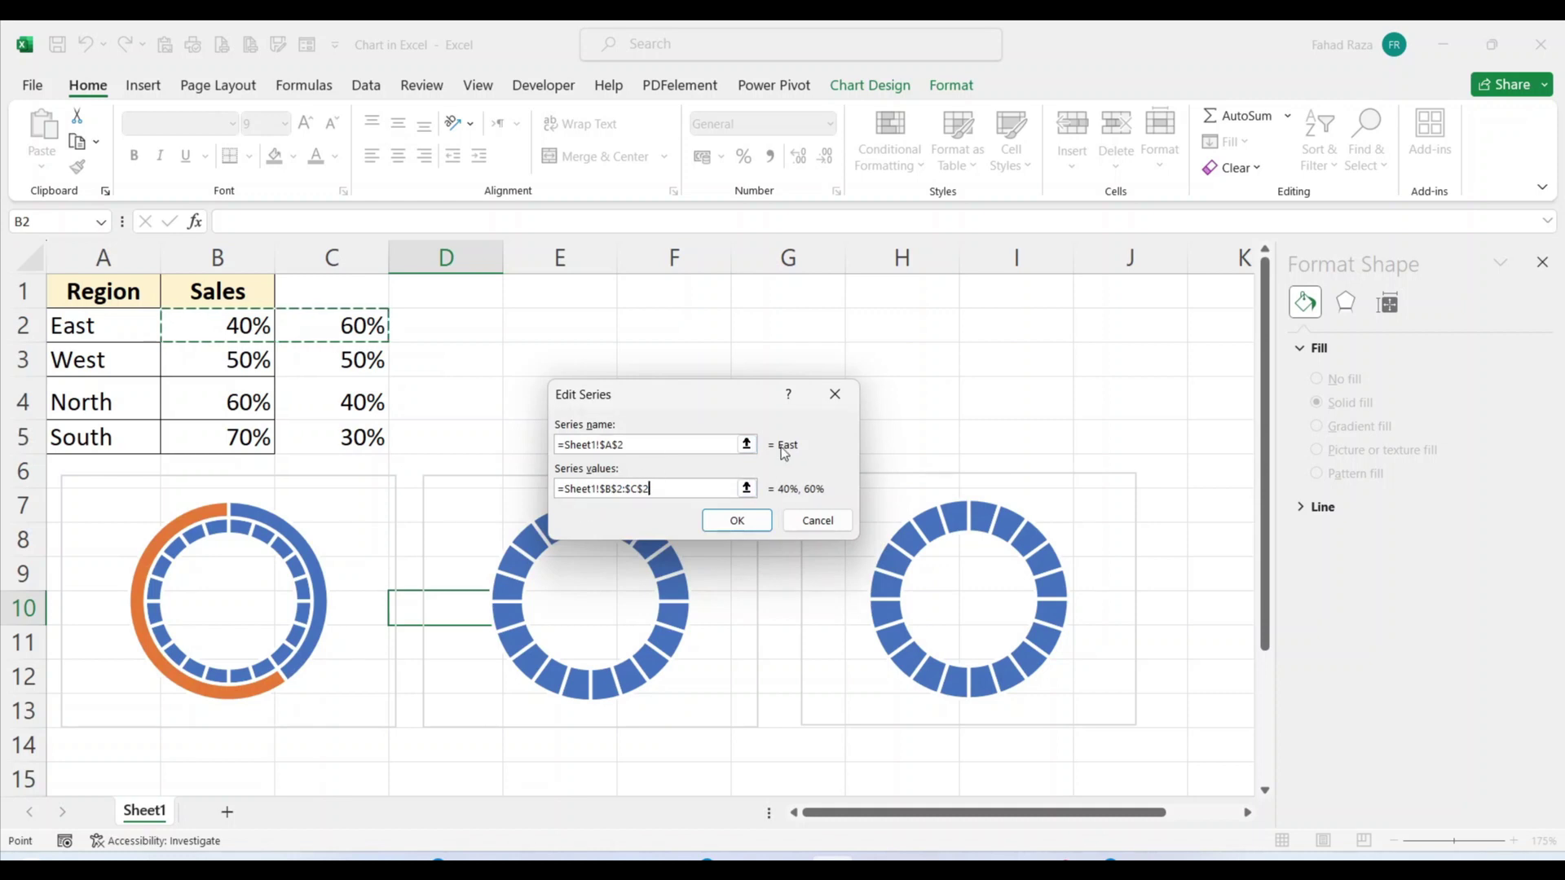
{"action": "left_click", "coordinate": [736, 520]}
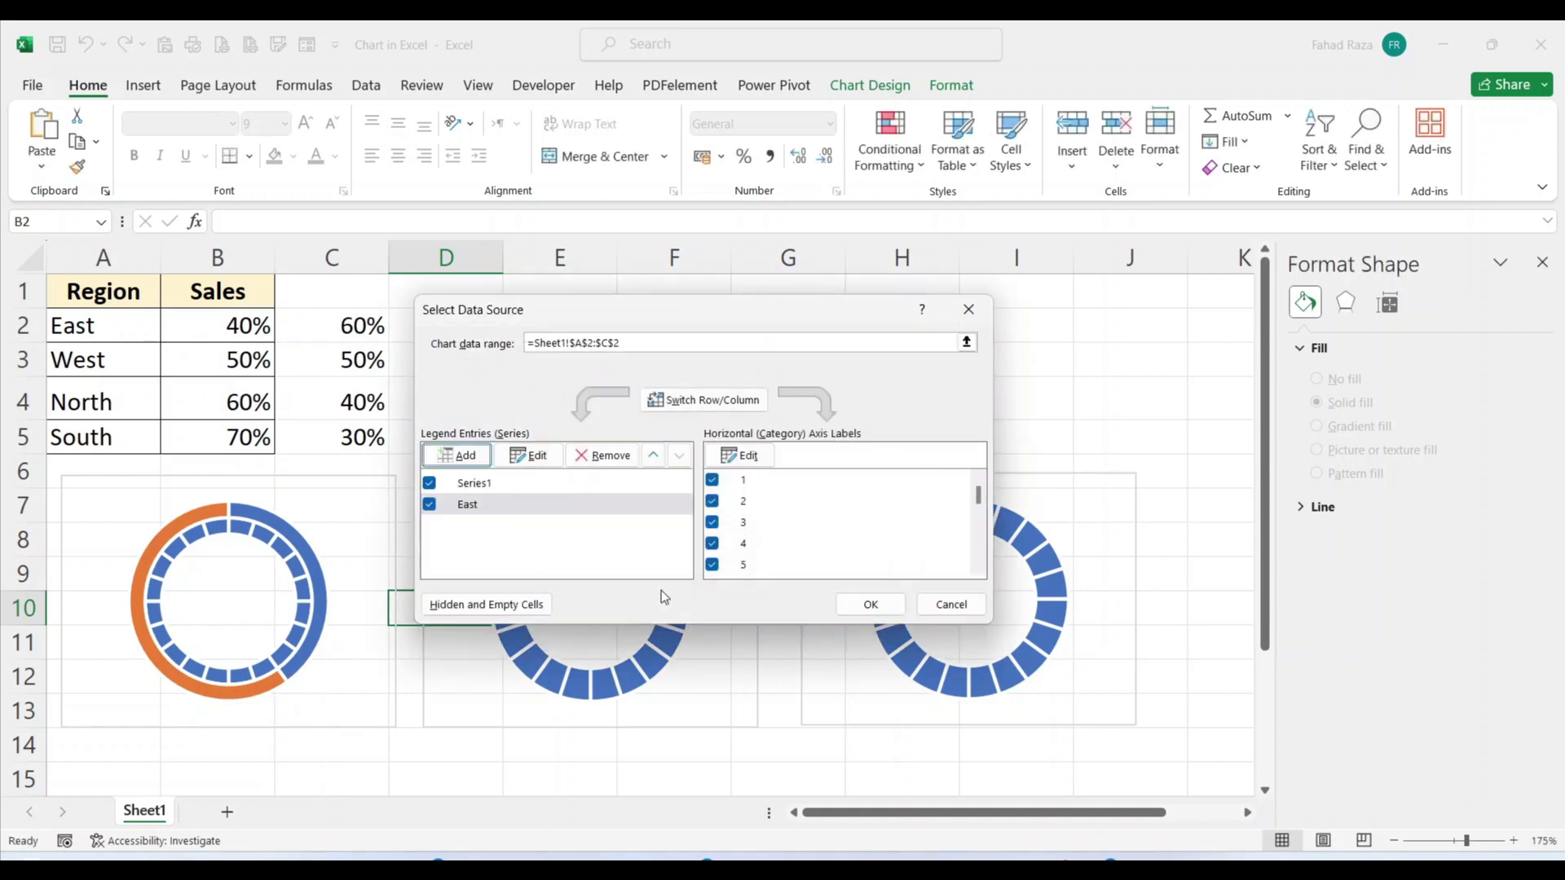
{"action": "left_click", "coordinate": [869, 604]}
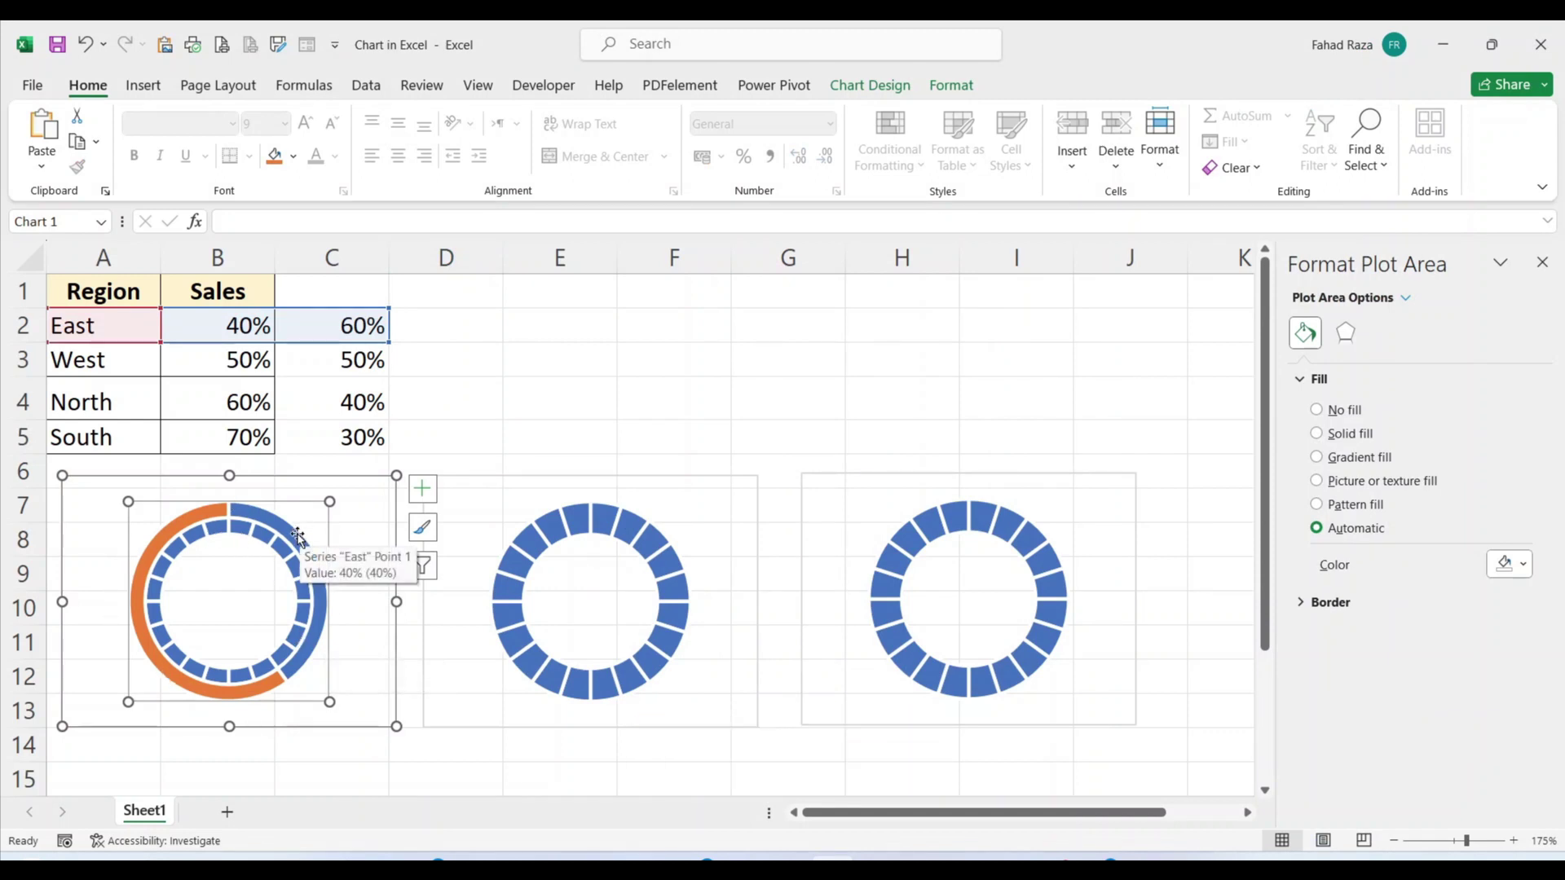
Plot the East series of the first chart on the secondary axis, keeping the doughnut chart type
{"action": "left_click", "coordinate": [297, 536]}
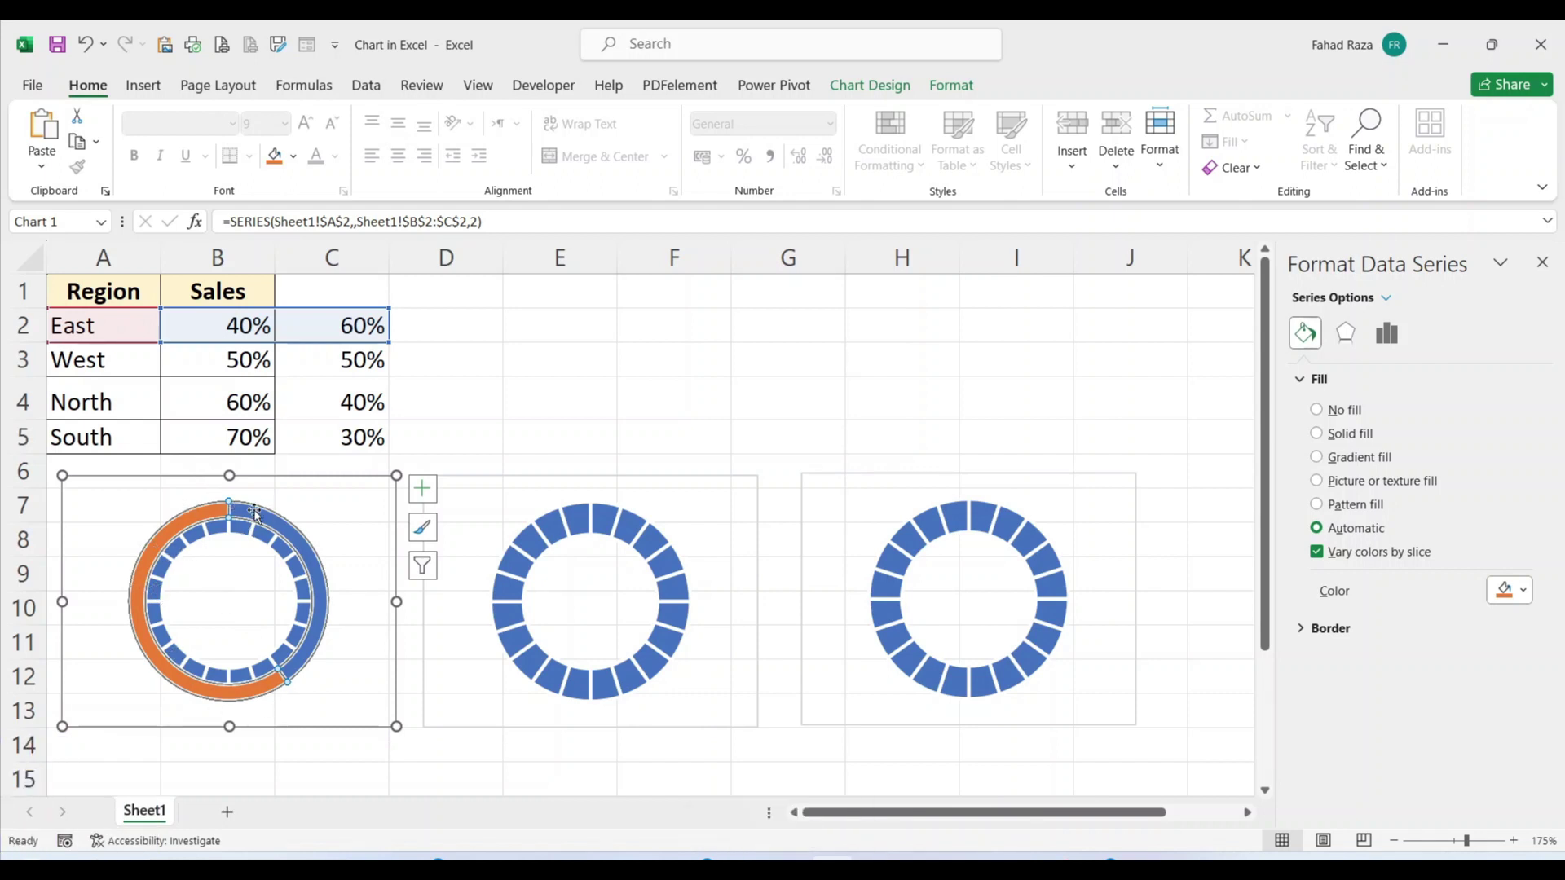
{"action": "mouse_move", "coordinate": [258, 510]}
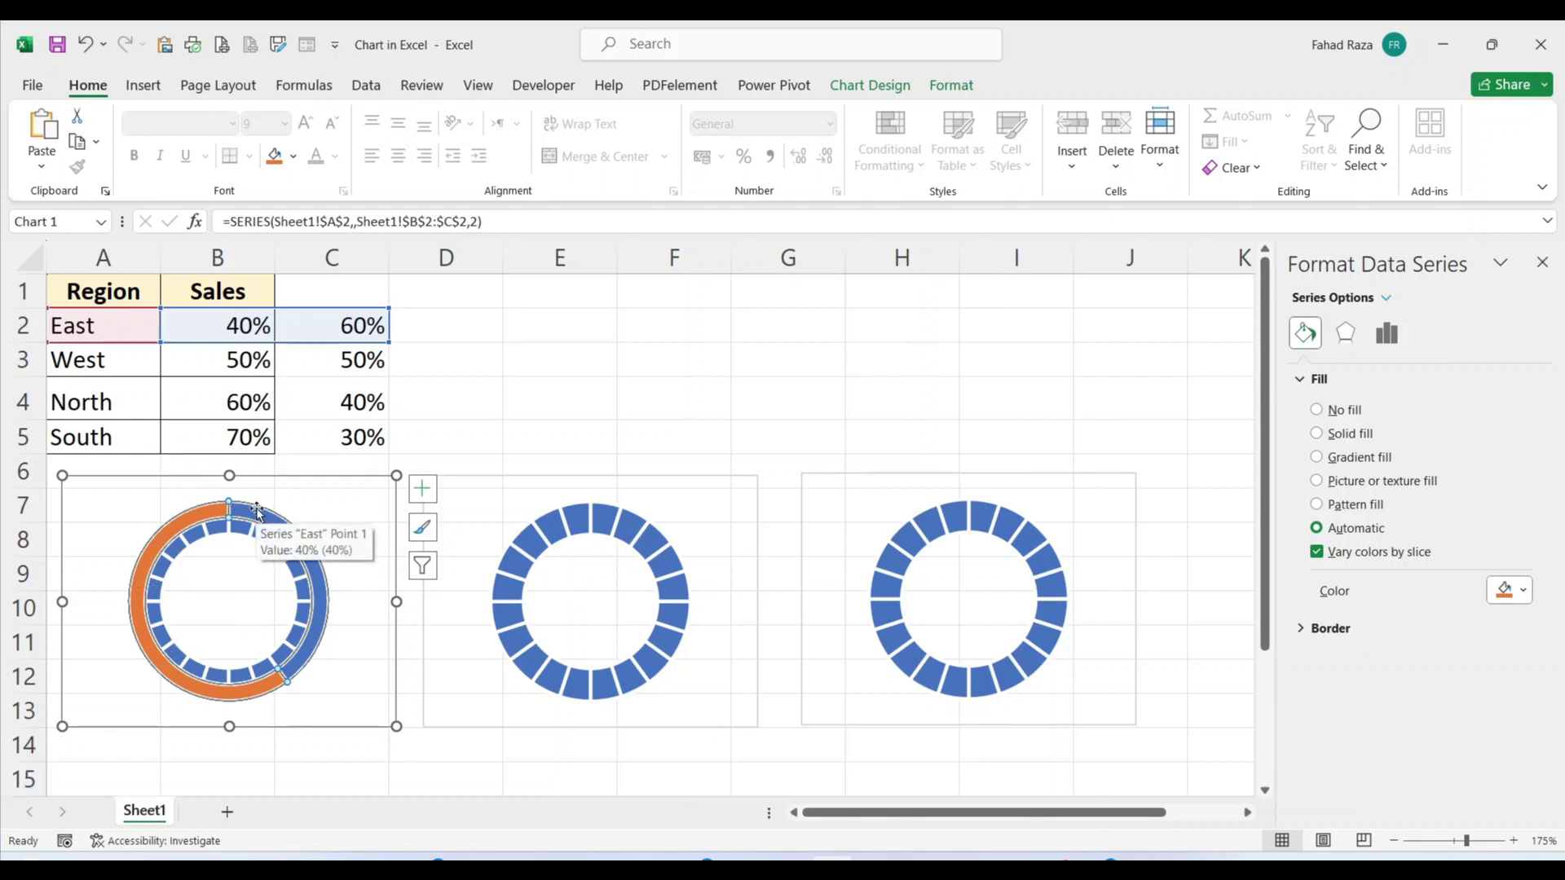
{"action": "right_click", "coordinate": [257, 510]}
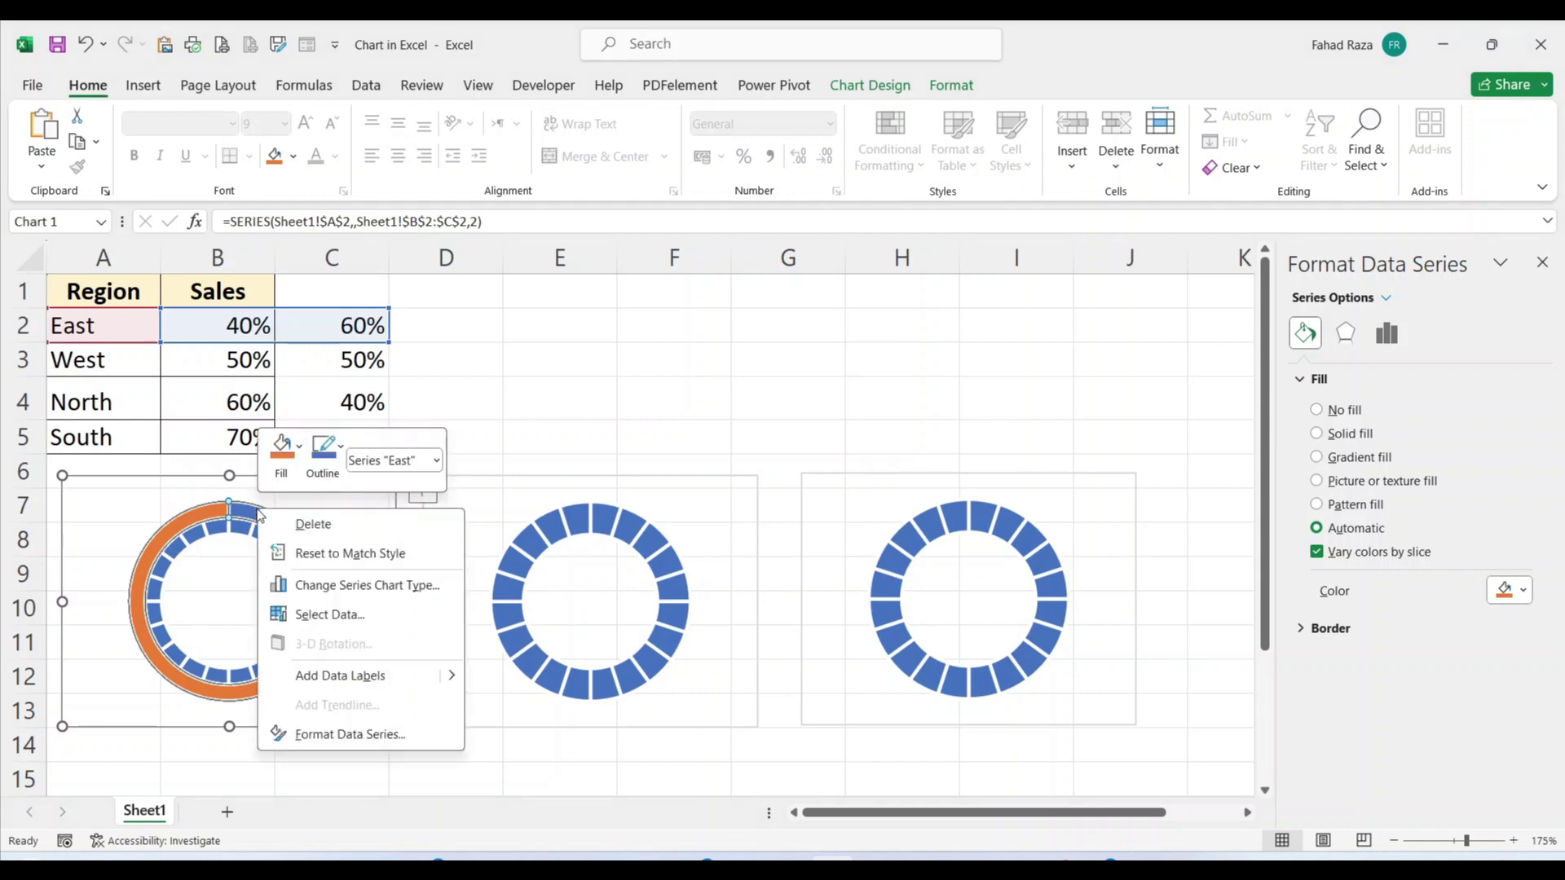
{"action": "left_click", "coordinate": [339, 587]}
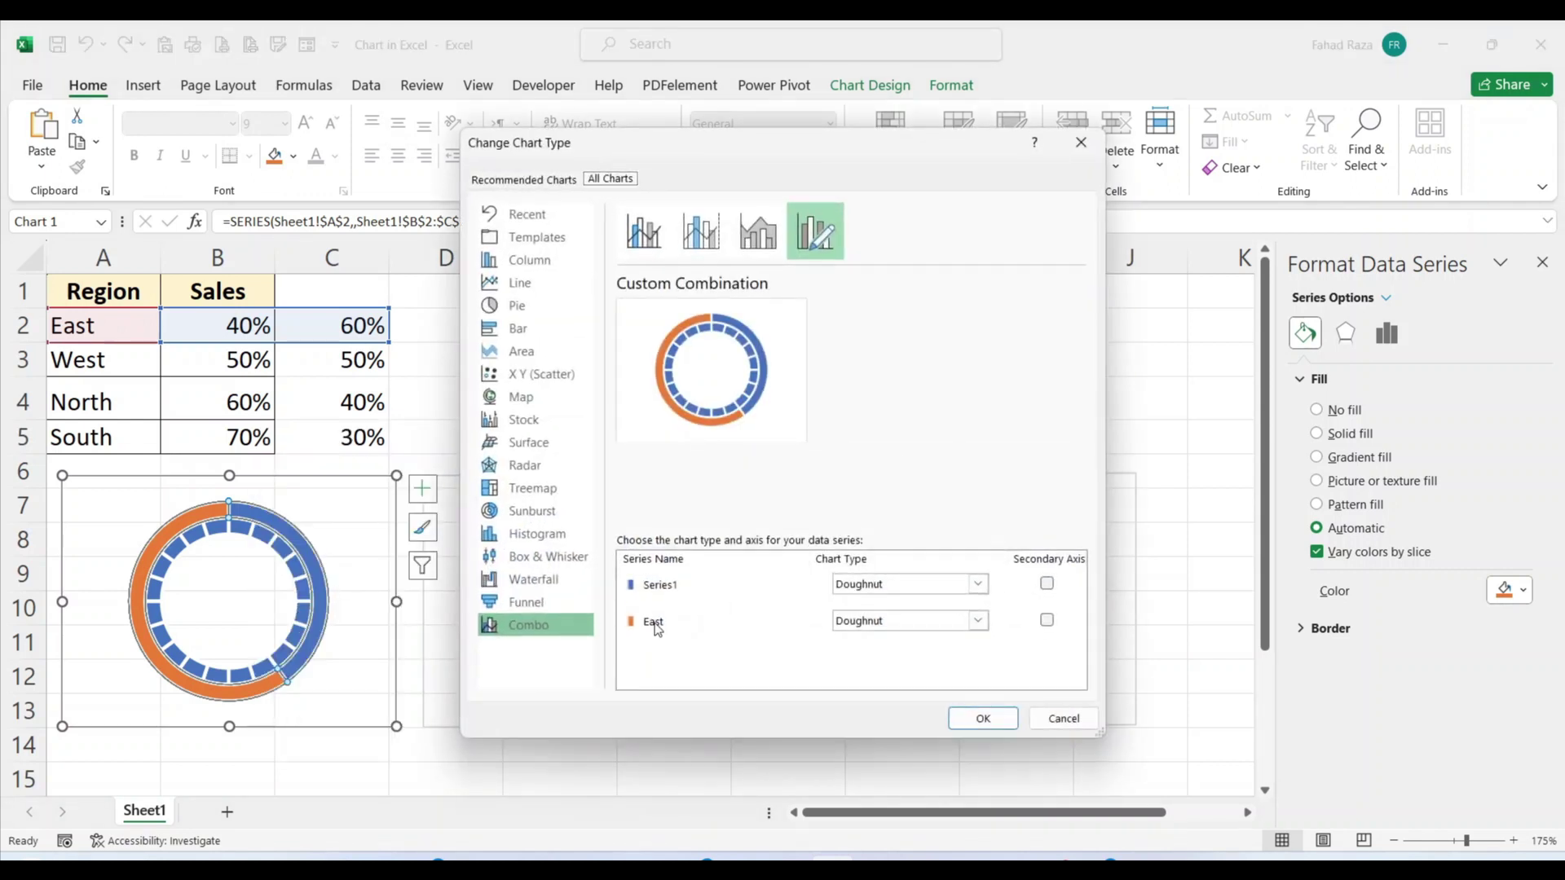
{"action": "left_click", "coordinate": [1048, 621]}
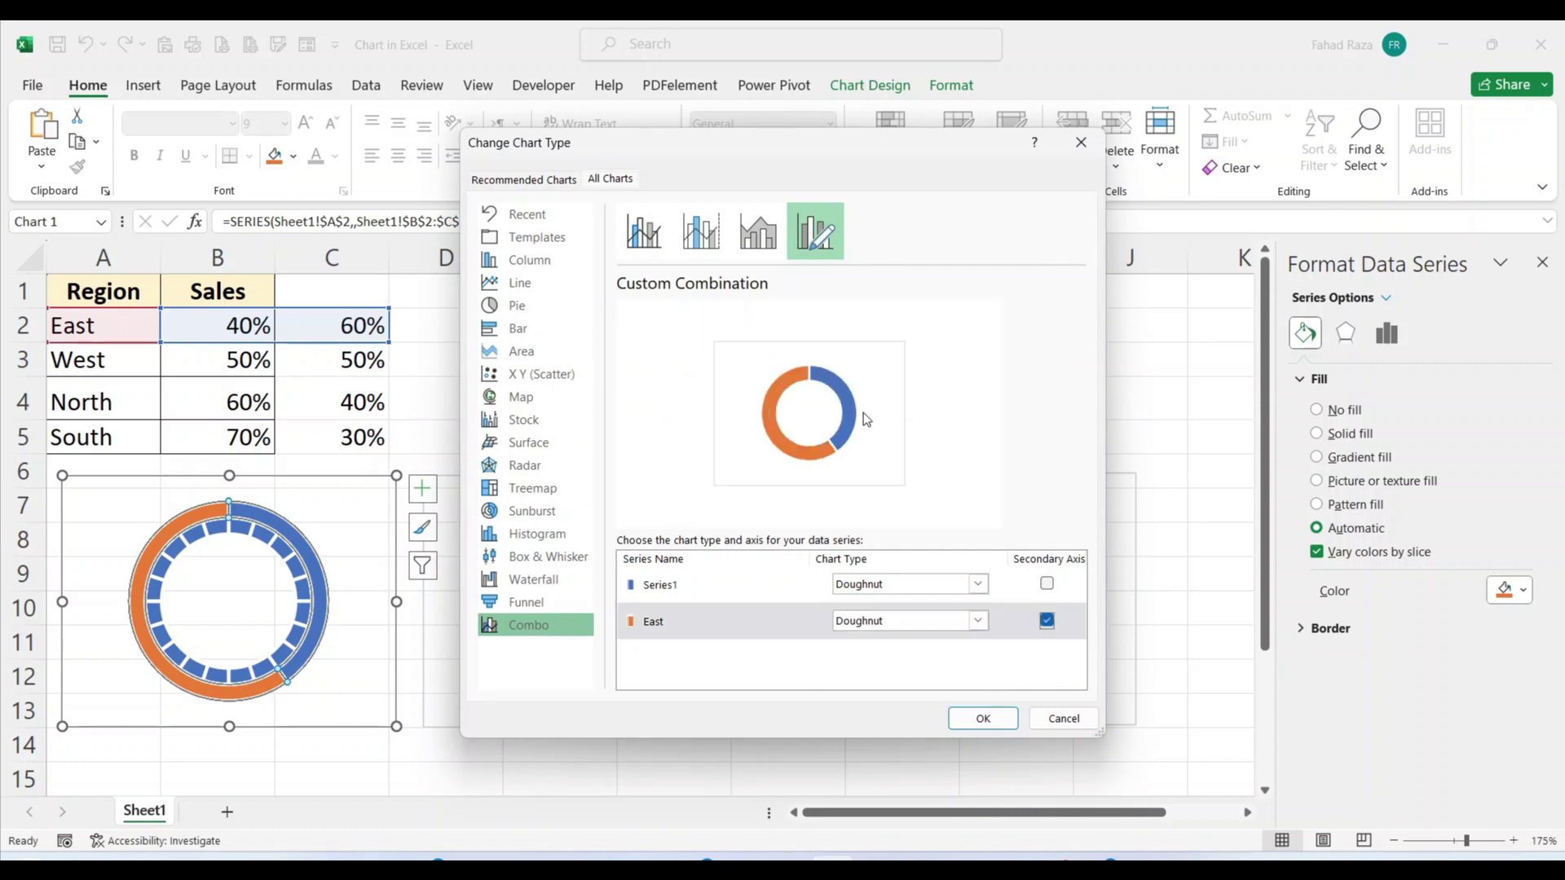
{"action": "left_click", "coordinate": [975, 723]}
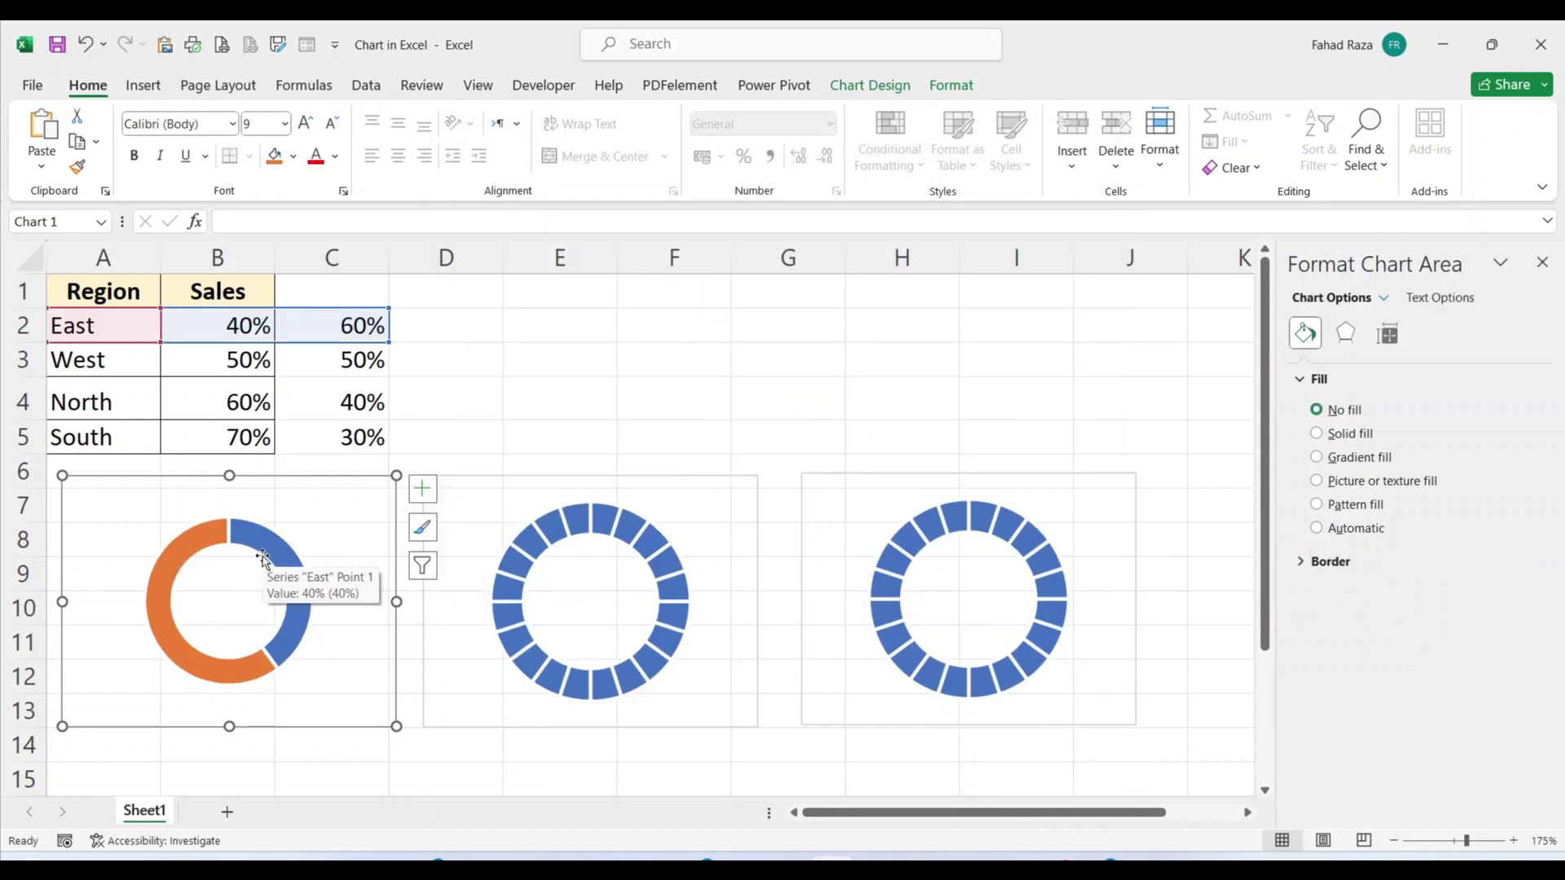
Set only the 40% slice of the East series to no fill in the first chart
{"action": "left_click", "coordinate": [275, 542]}
{"action": "left_click", "coordinate": [276, 543]}
{"action": "left_click_drag", "start_coordinate": [279, 554], "coordinate": [352, 559]}
{"action": "key", "text": "ctrl+z"}
{"action": "key", "text": "ctrl+z"}
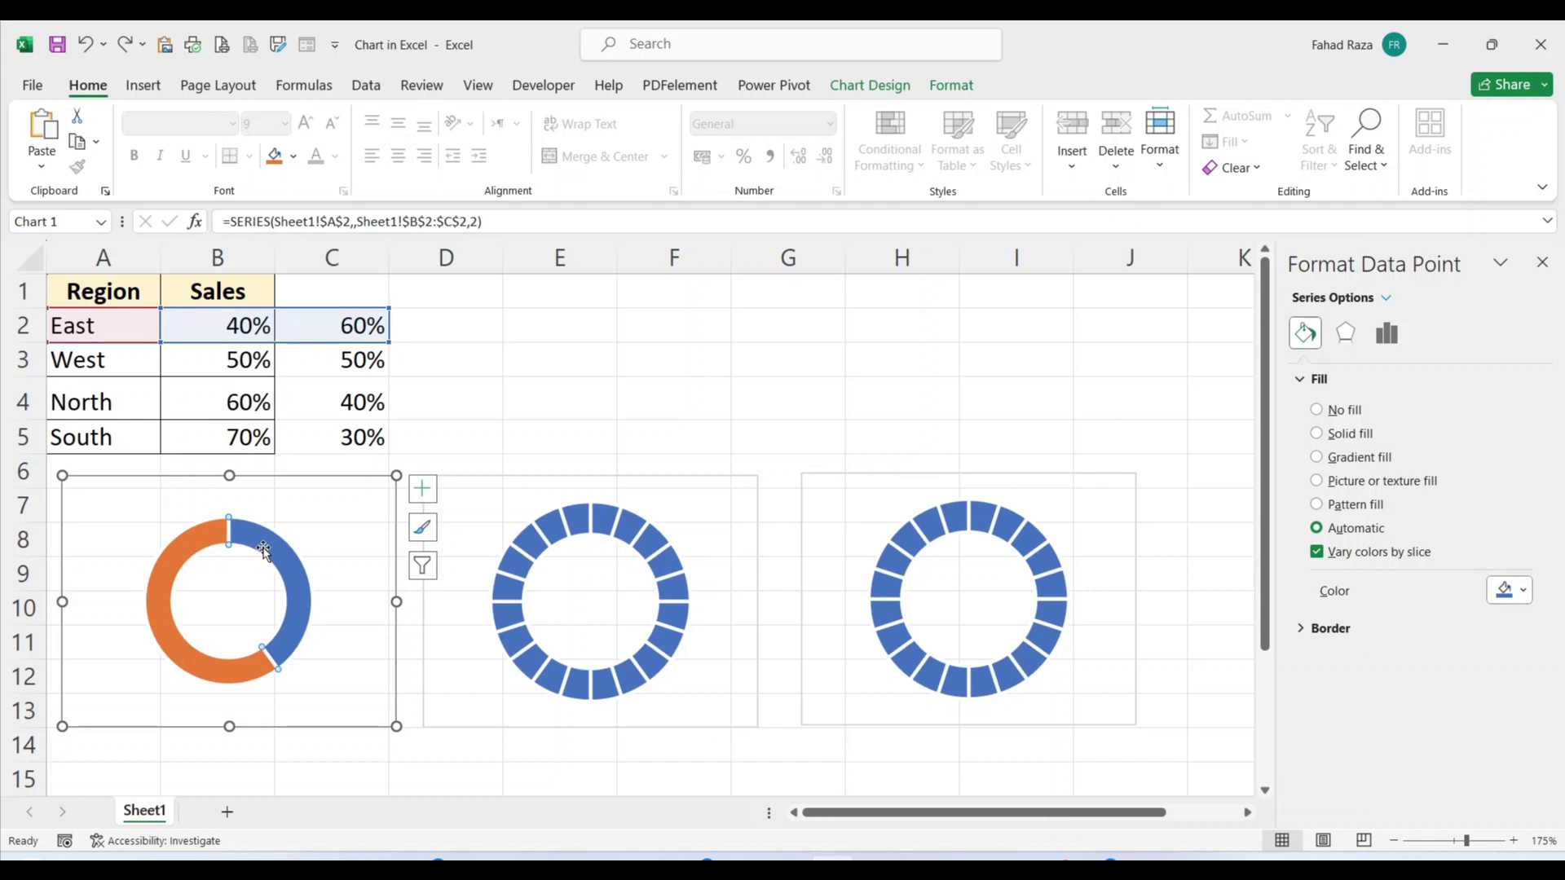
{"action": "left_click", "coordinate": [1317, 410]}
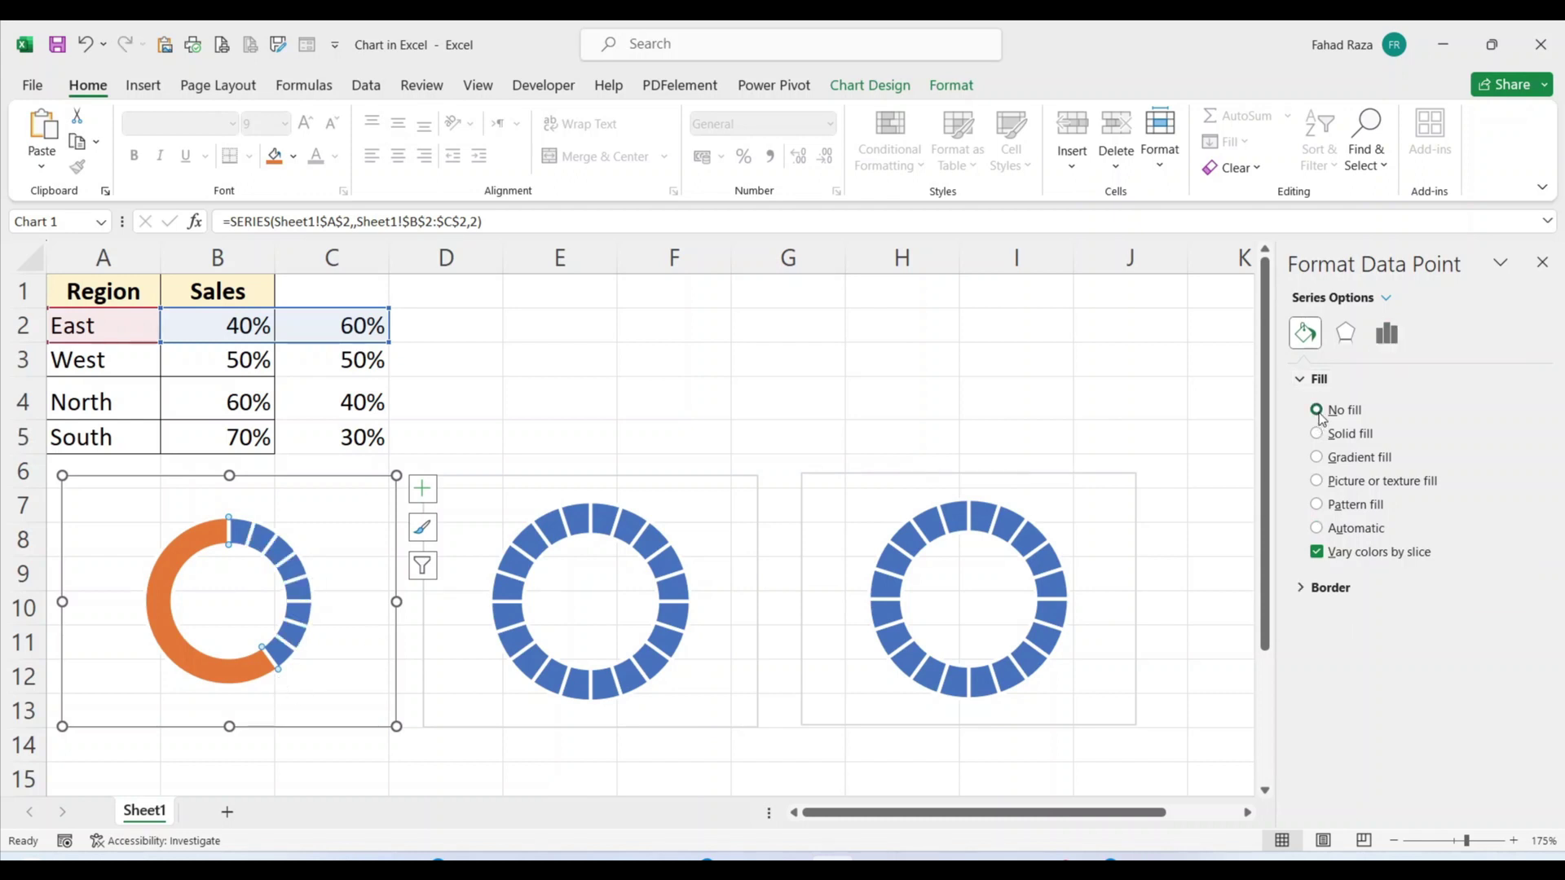
Give the 60% slice of the East series a light grey solid fill with 8% transparency
{"action": "key", "text": "ctrl+z"}
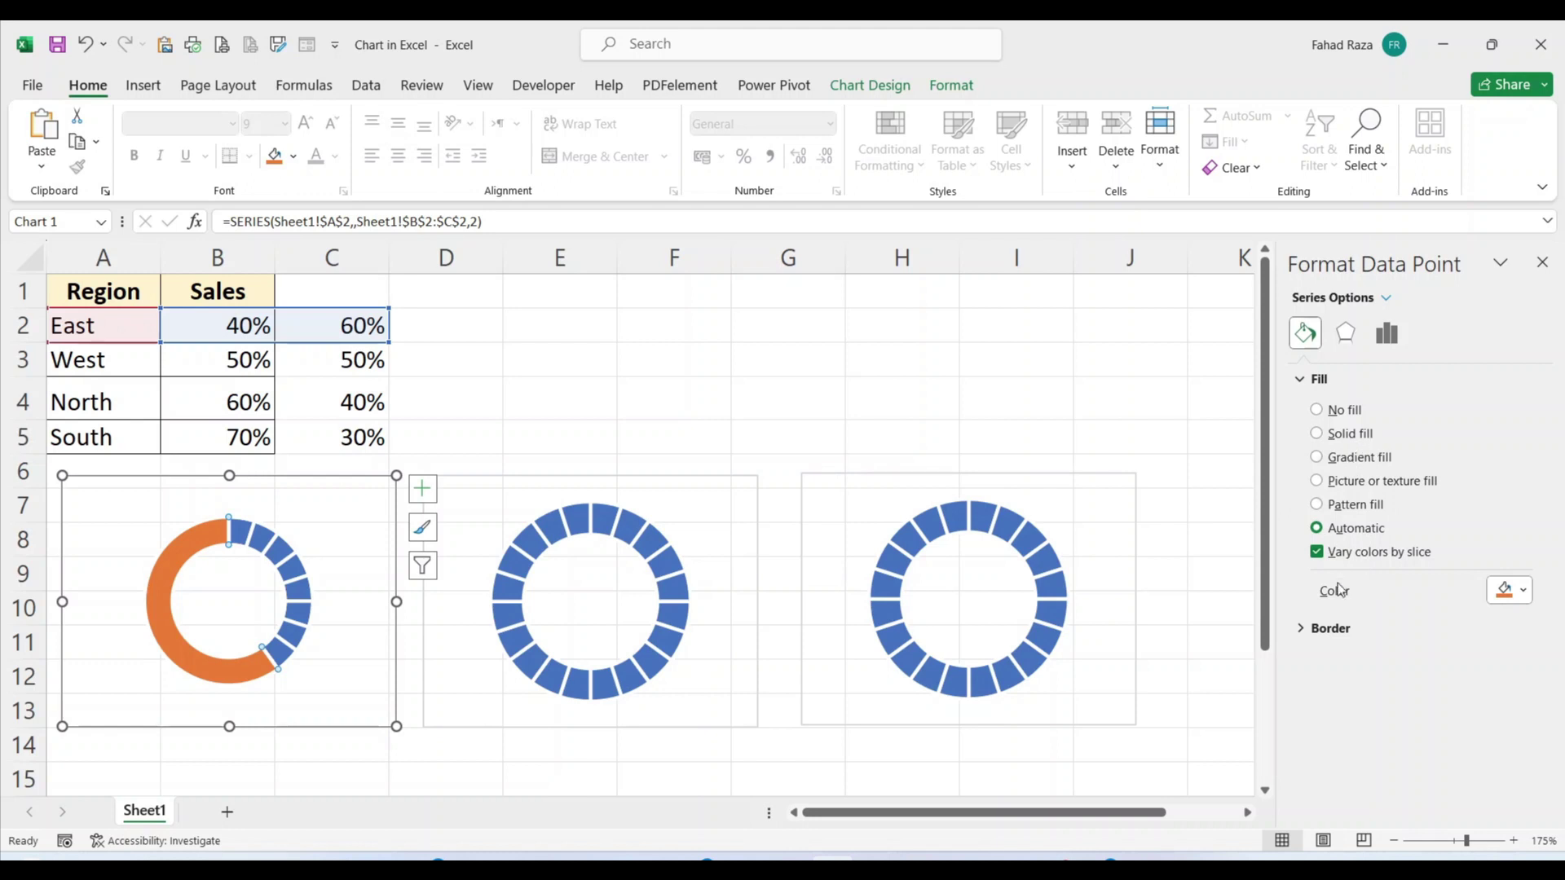
{"action": "left_click", "coordinate": [1340, 440]}
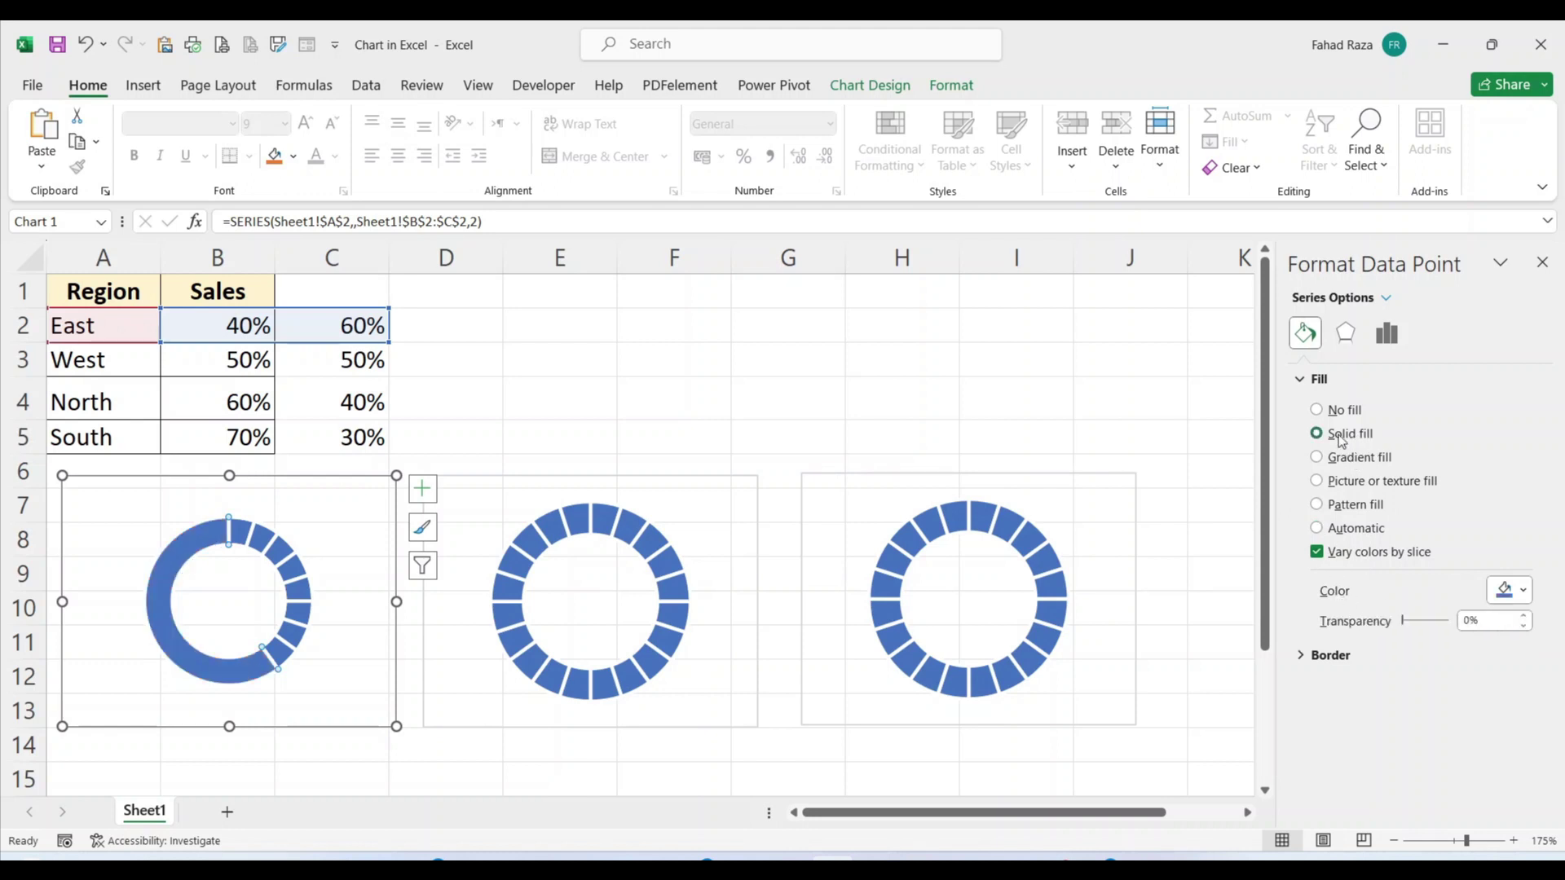
{"action": "left_click_drag", "start_coordinate": [1403, 625], "coordinate": [1427, 622]}
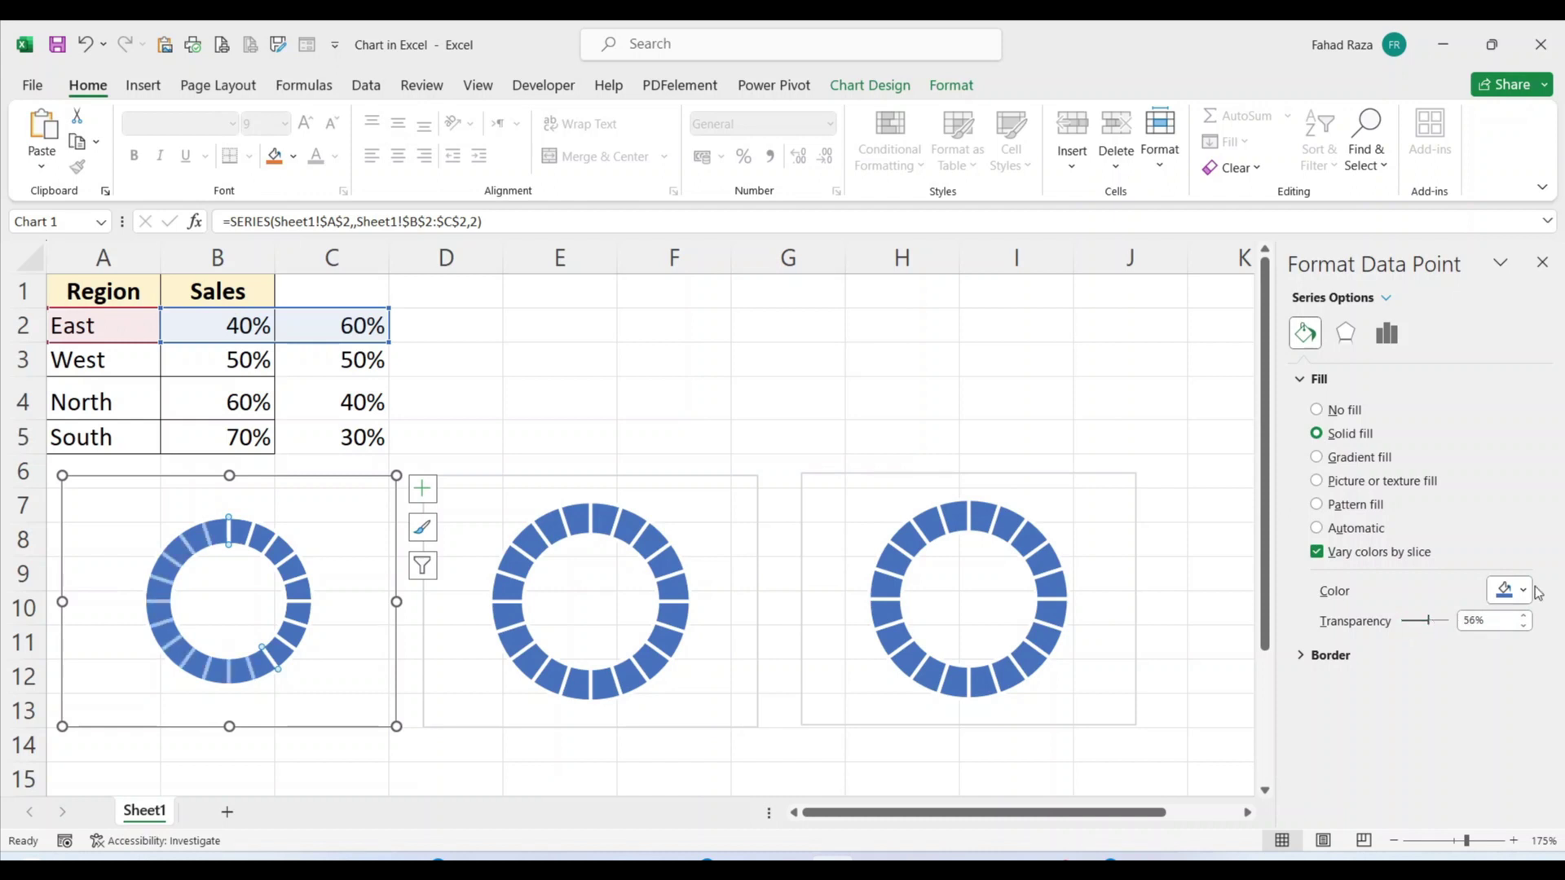
{"action": "left_click", "coordinate": [1509, 590]}
{"action": "left_click", "coordinate": [1441, 645]}
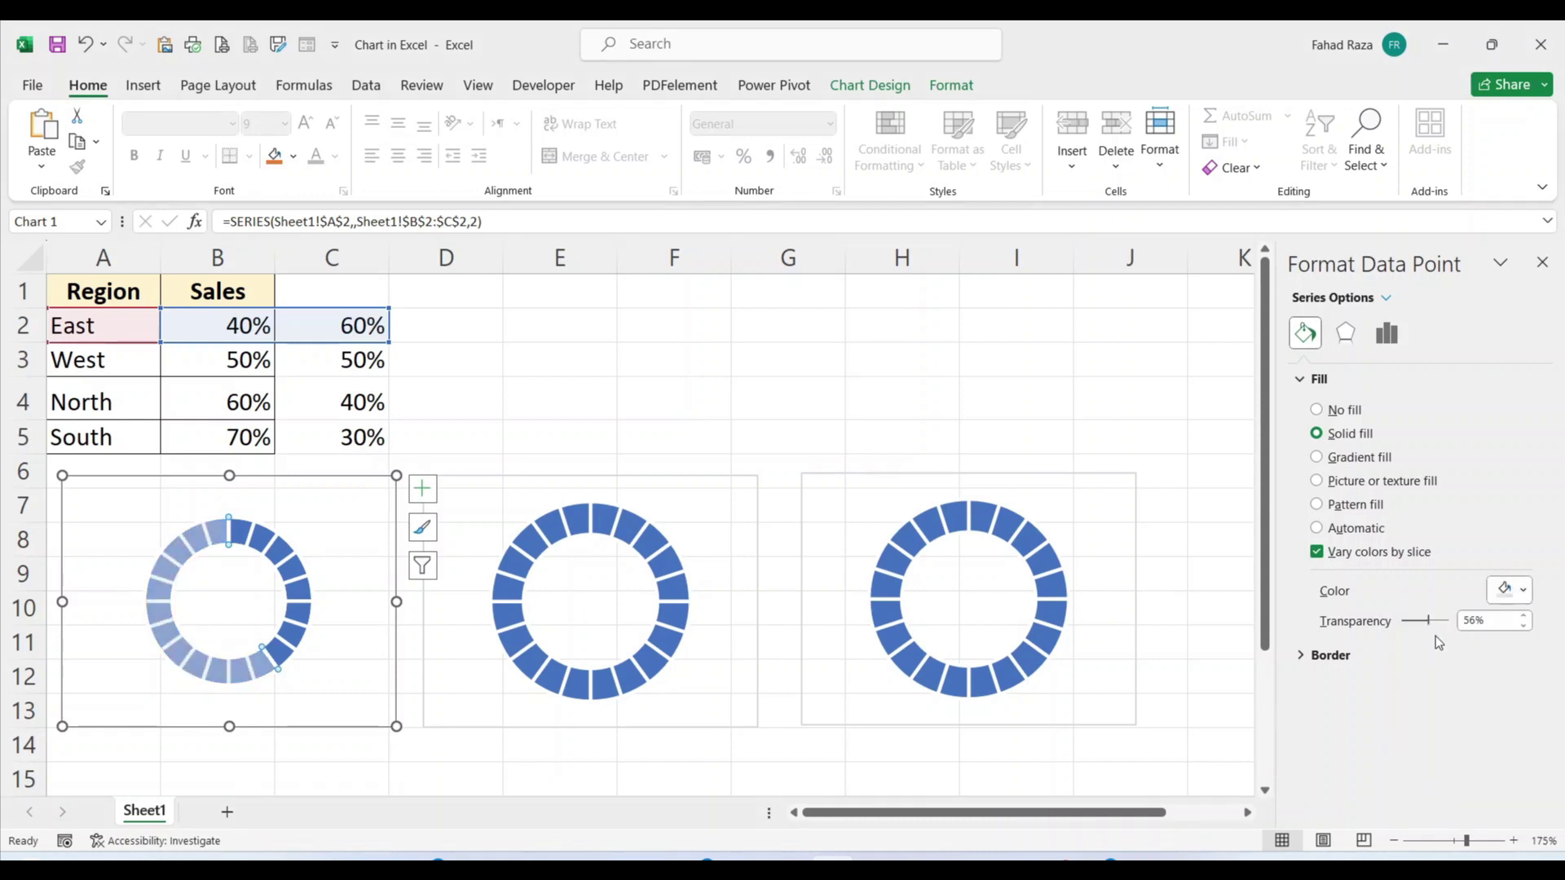
{"action": "left_click_drag", "start_coordinate": [1430, 623], "coordinate": [1408, 621]}
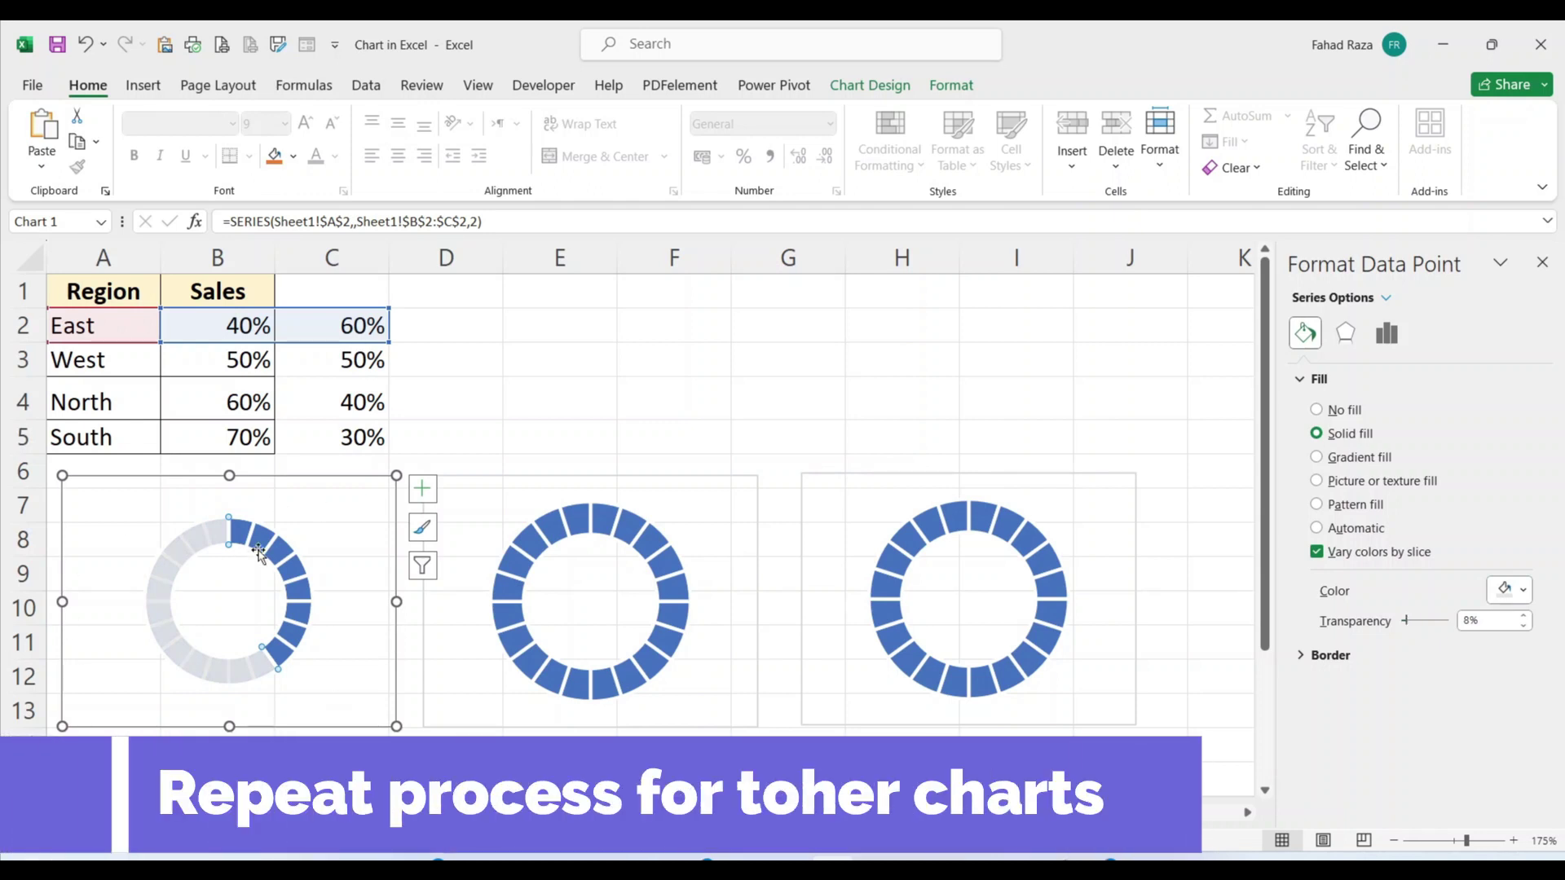
{"action": "left_click", "coordinate": [327, 516]}
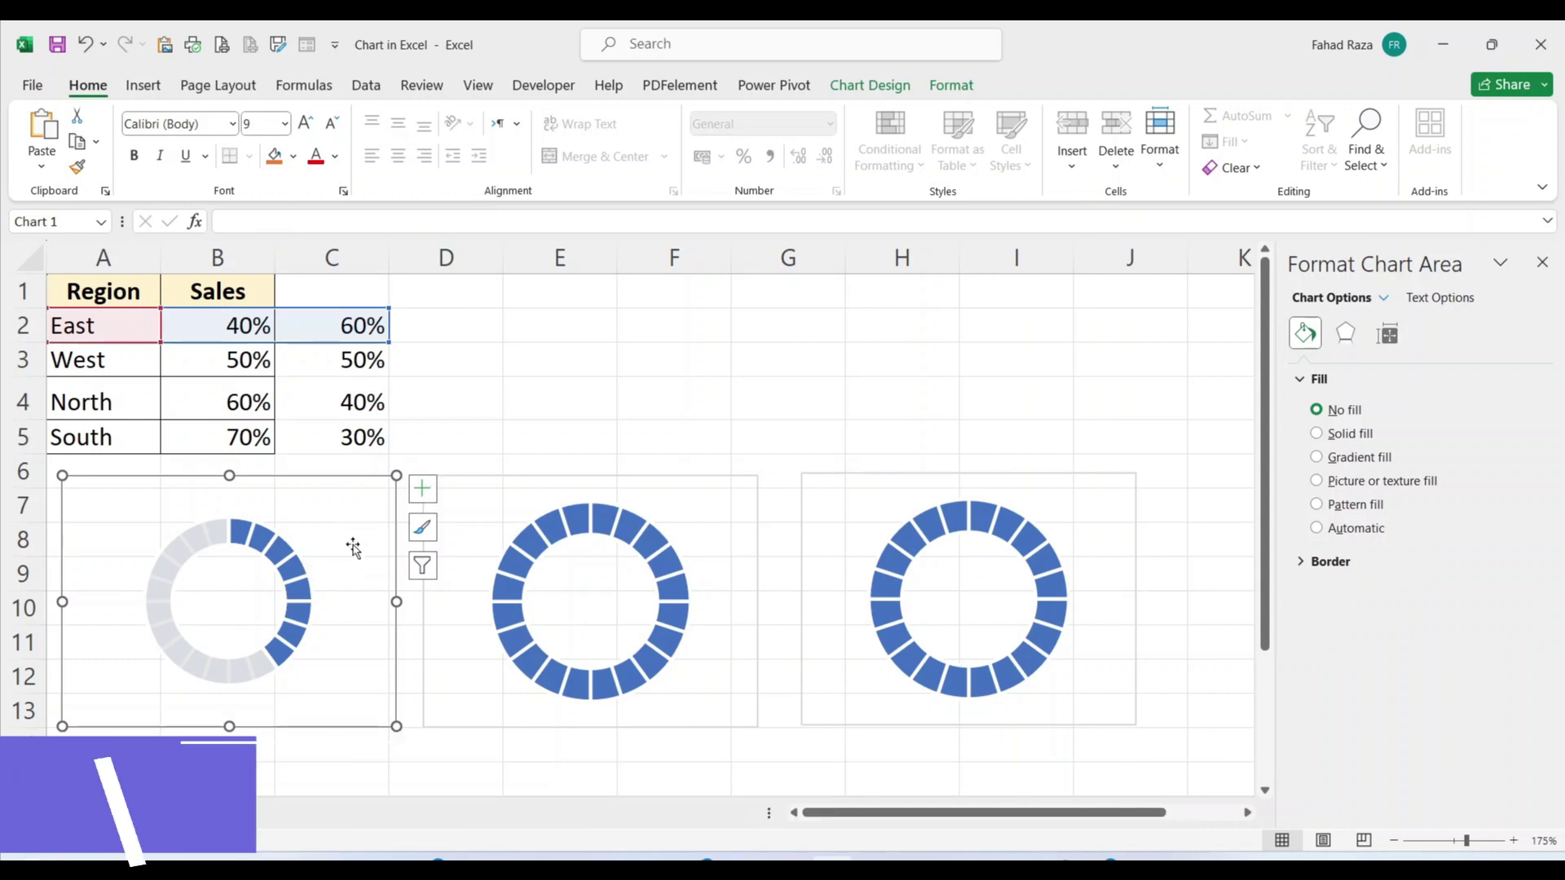
{"action": "left_click", "coordinate": [708, 515]}
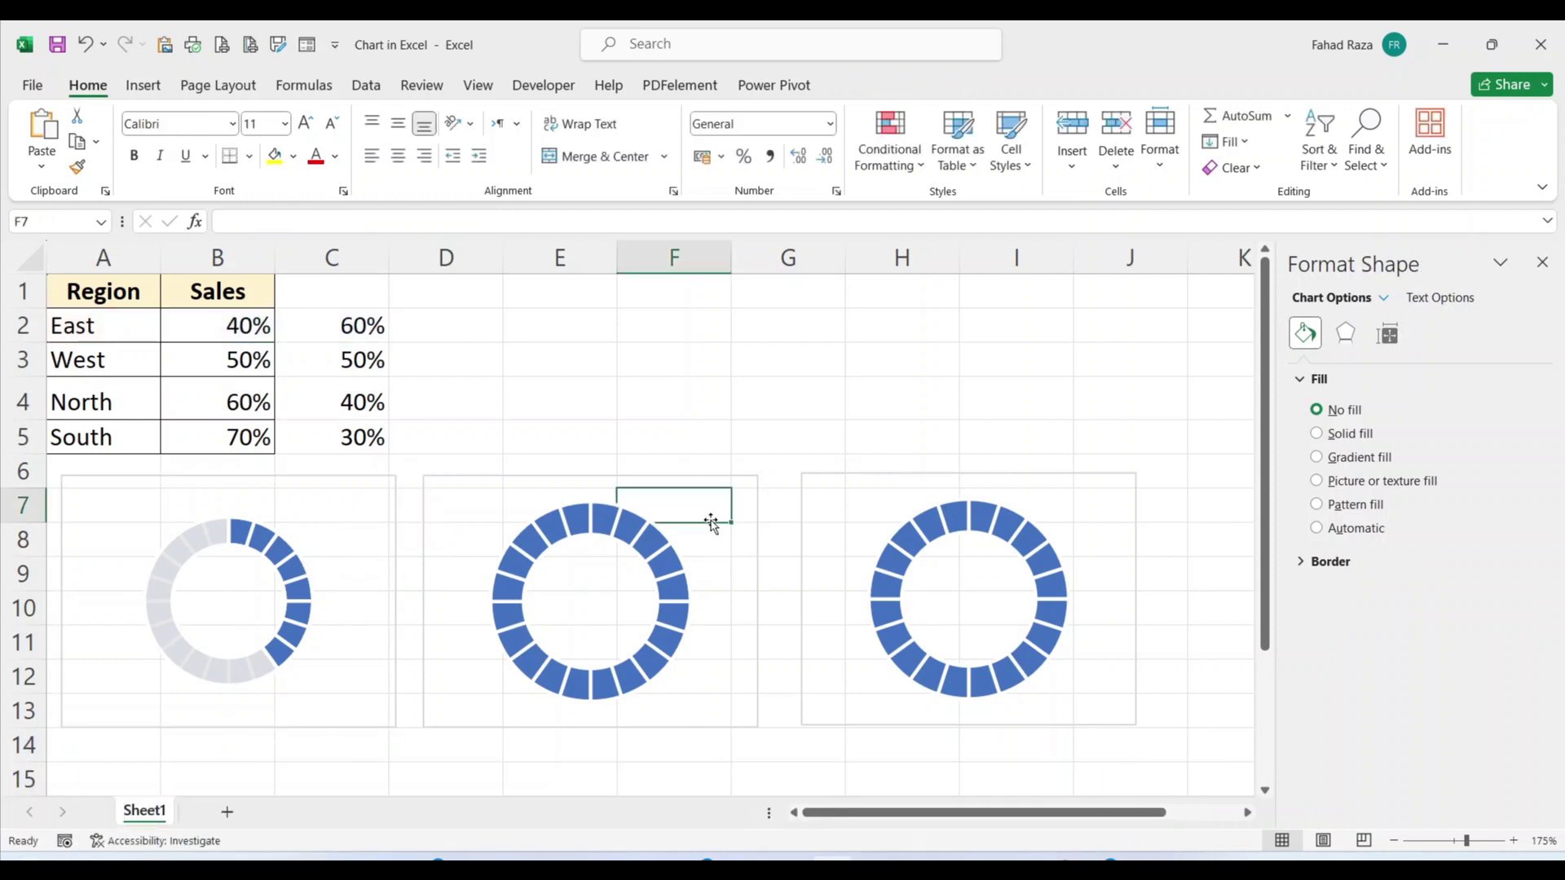
{"action": "left_click", "coordinate": [689, 573]}
{"action": "left_click", "coordinate": [689, 573]}
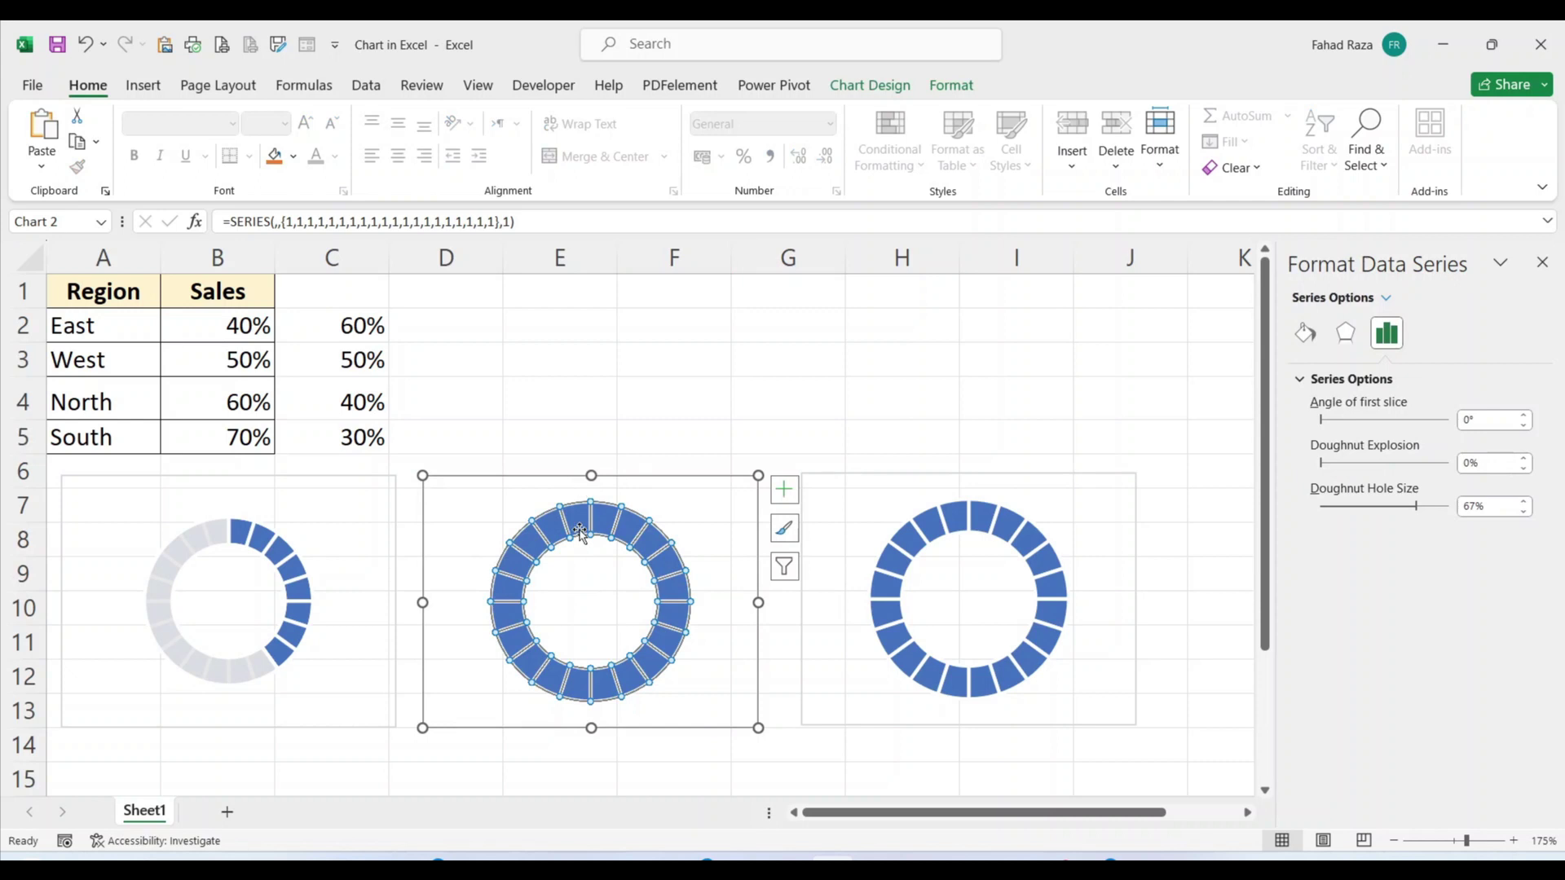
{"action": "left_click", "coordinate": [592, 479]}
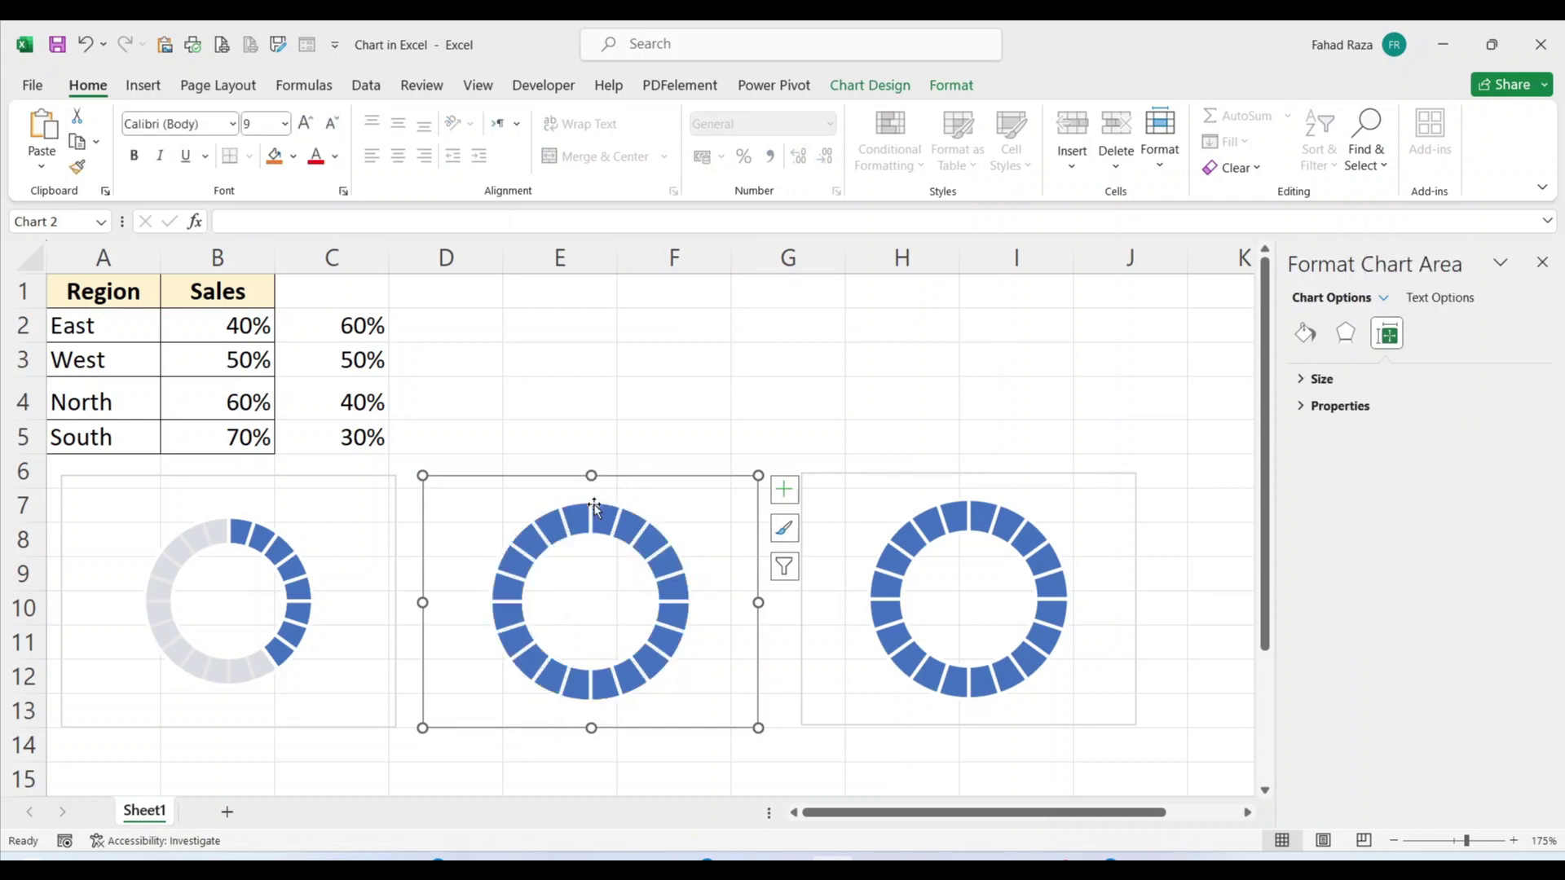
{"action": "right_click", "coordinate": [620, 492]}
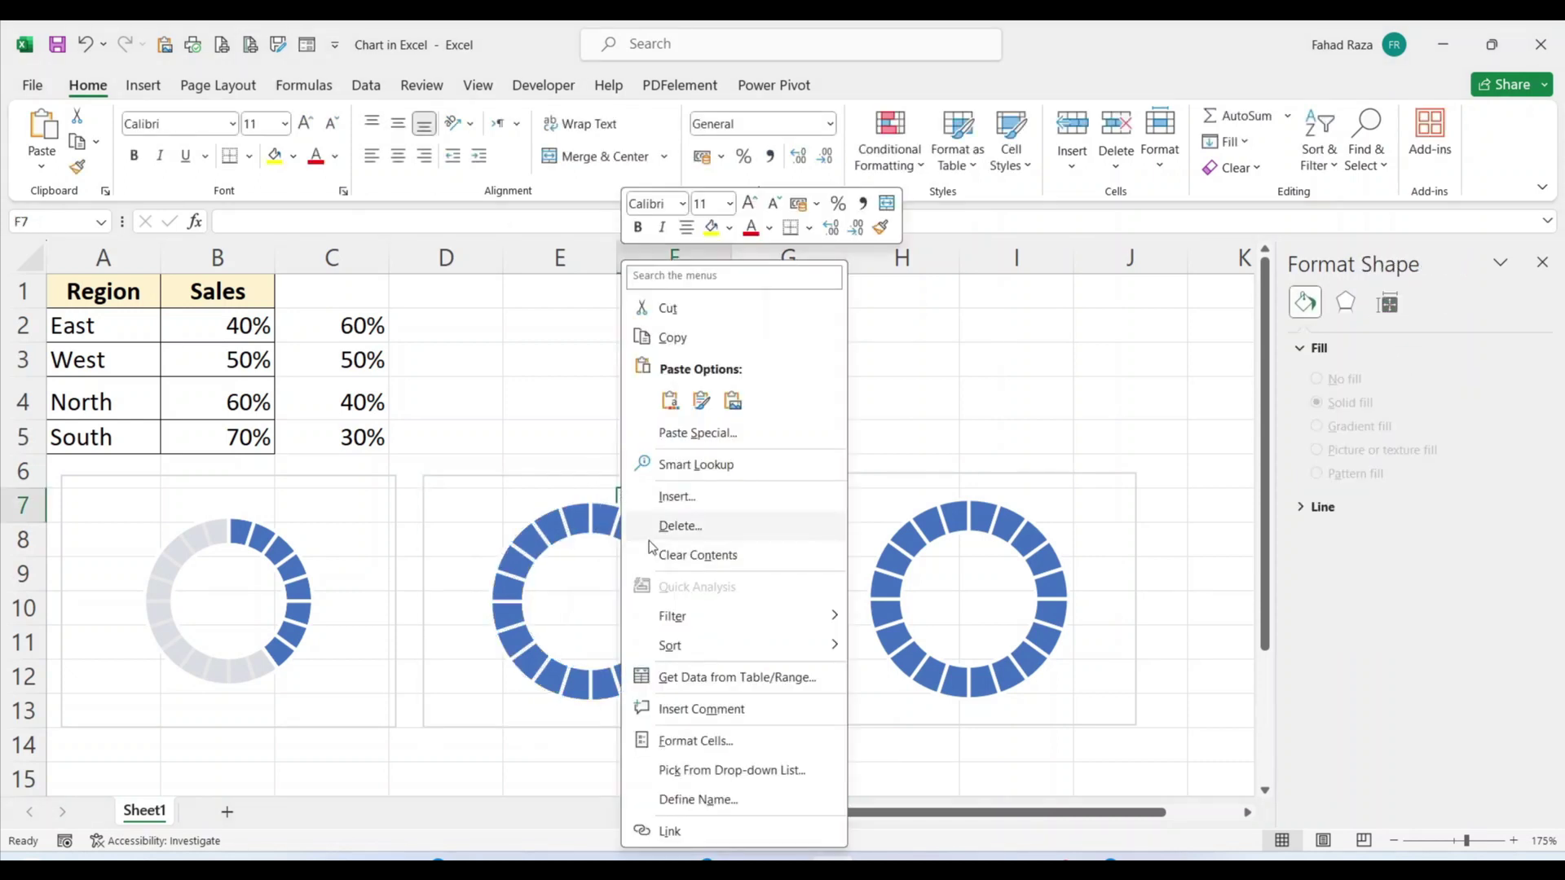
{"action": "left_click", "coordinate": [592, 528]}
{"action": "right_click", "coordinate": [593, 534]}
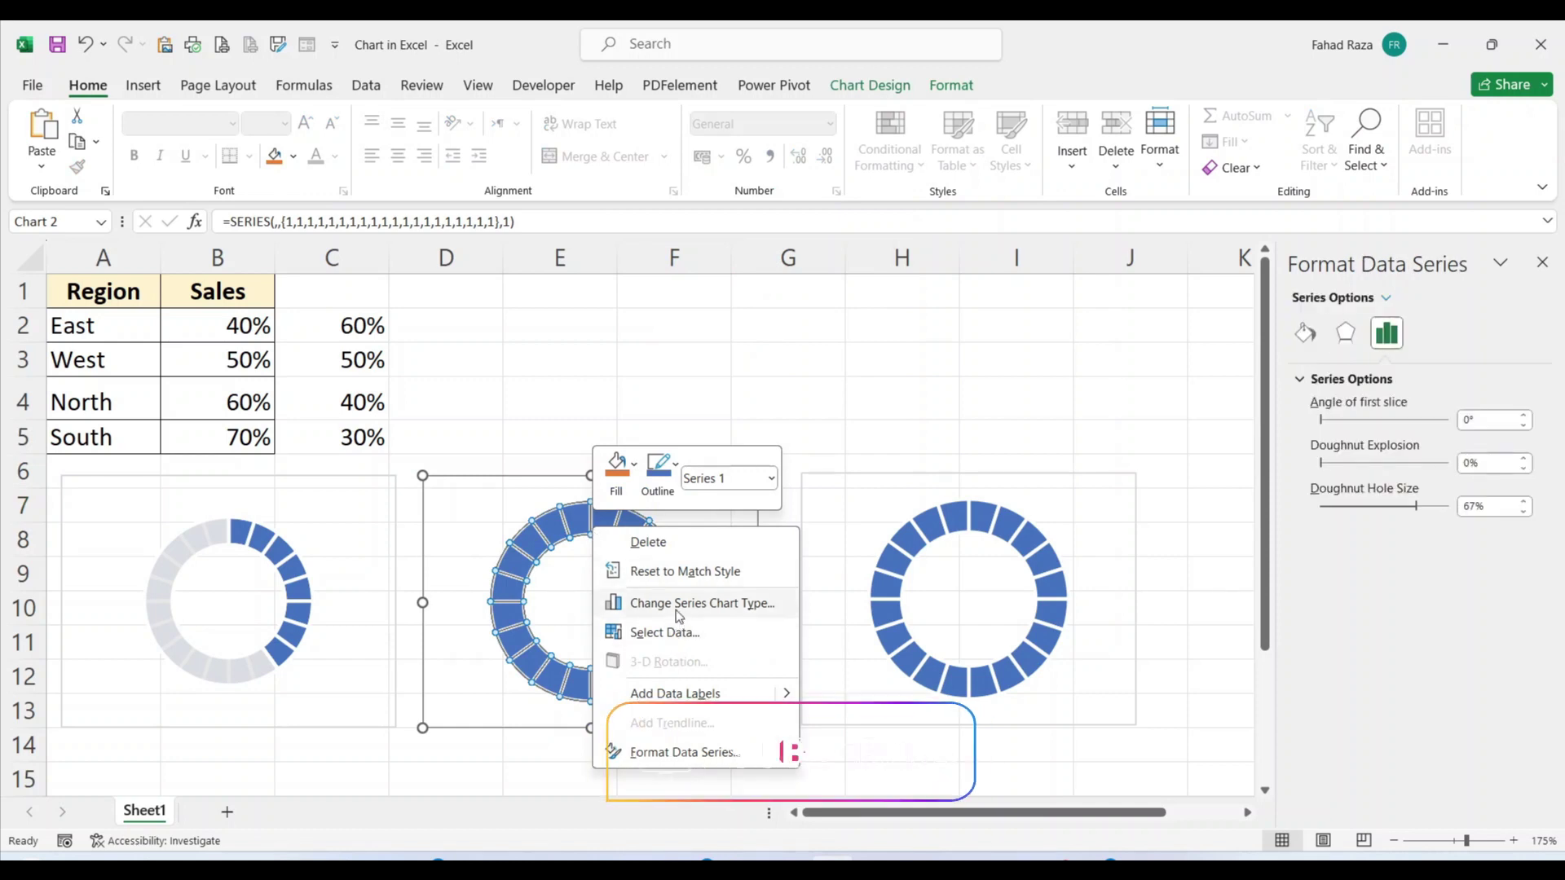
{"action": "key", "text": "Escape"}
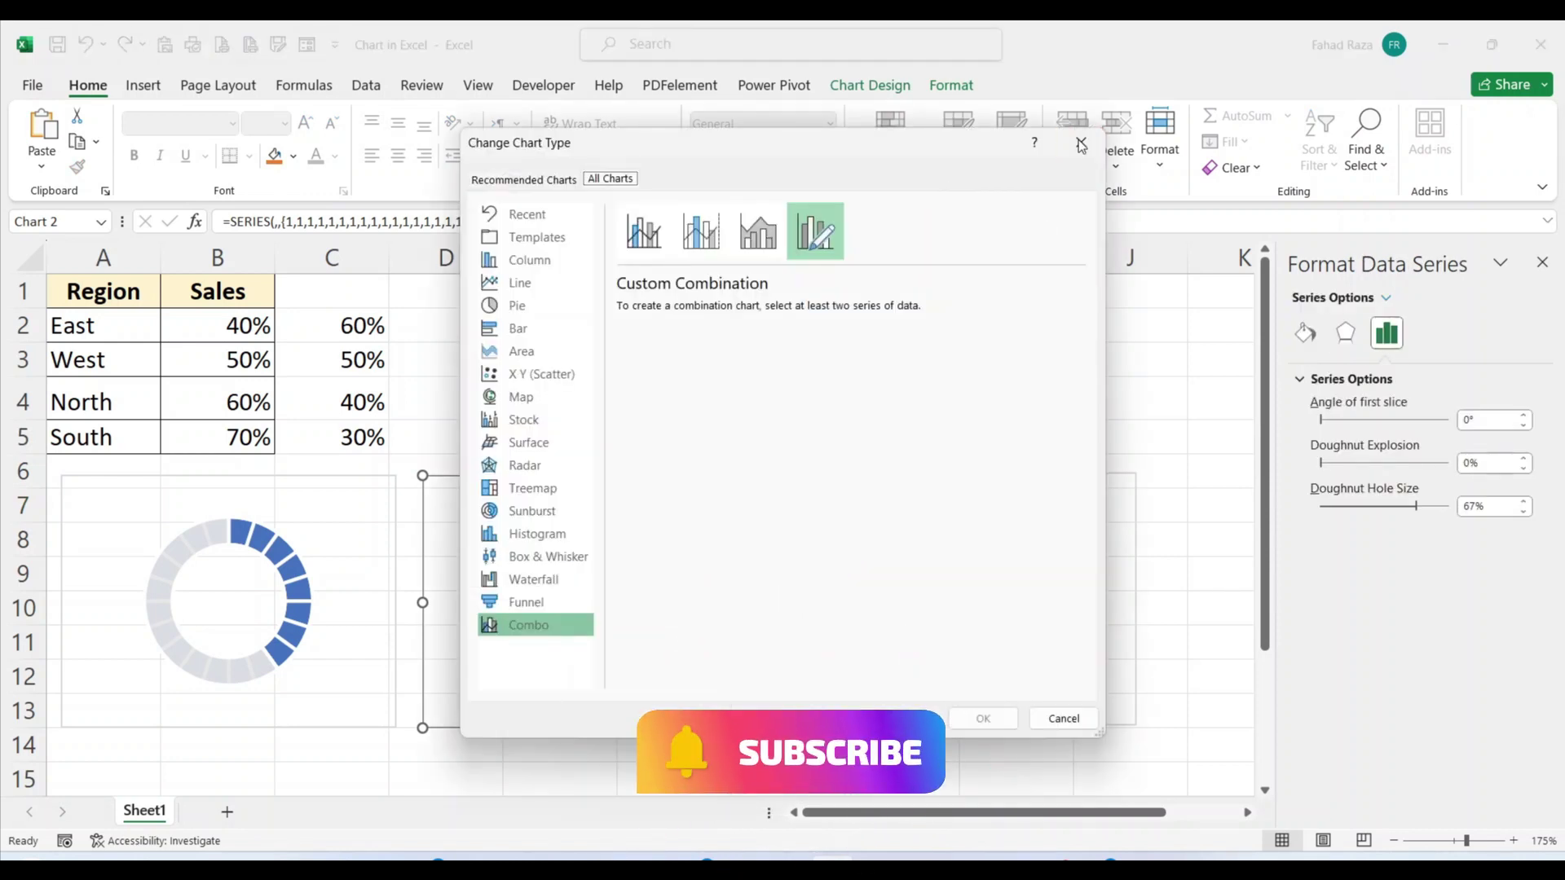
{"action": "left_click", "coordinate": [1064, 137]}
Add a data series to the middle doughnut chart, named from cell A3 (West) with values from B3:C3
{"action": "right_click", "coordinate": [665, 507]}
{"action": "left_click", "coordinate": [734, 640]}
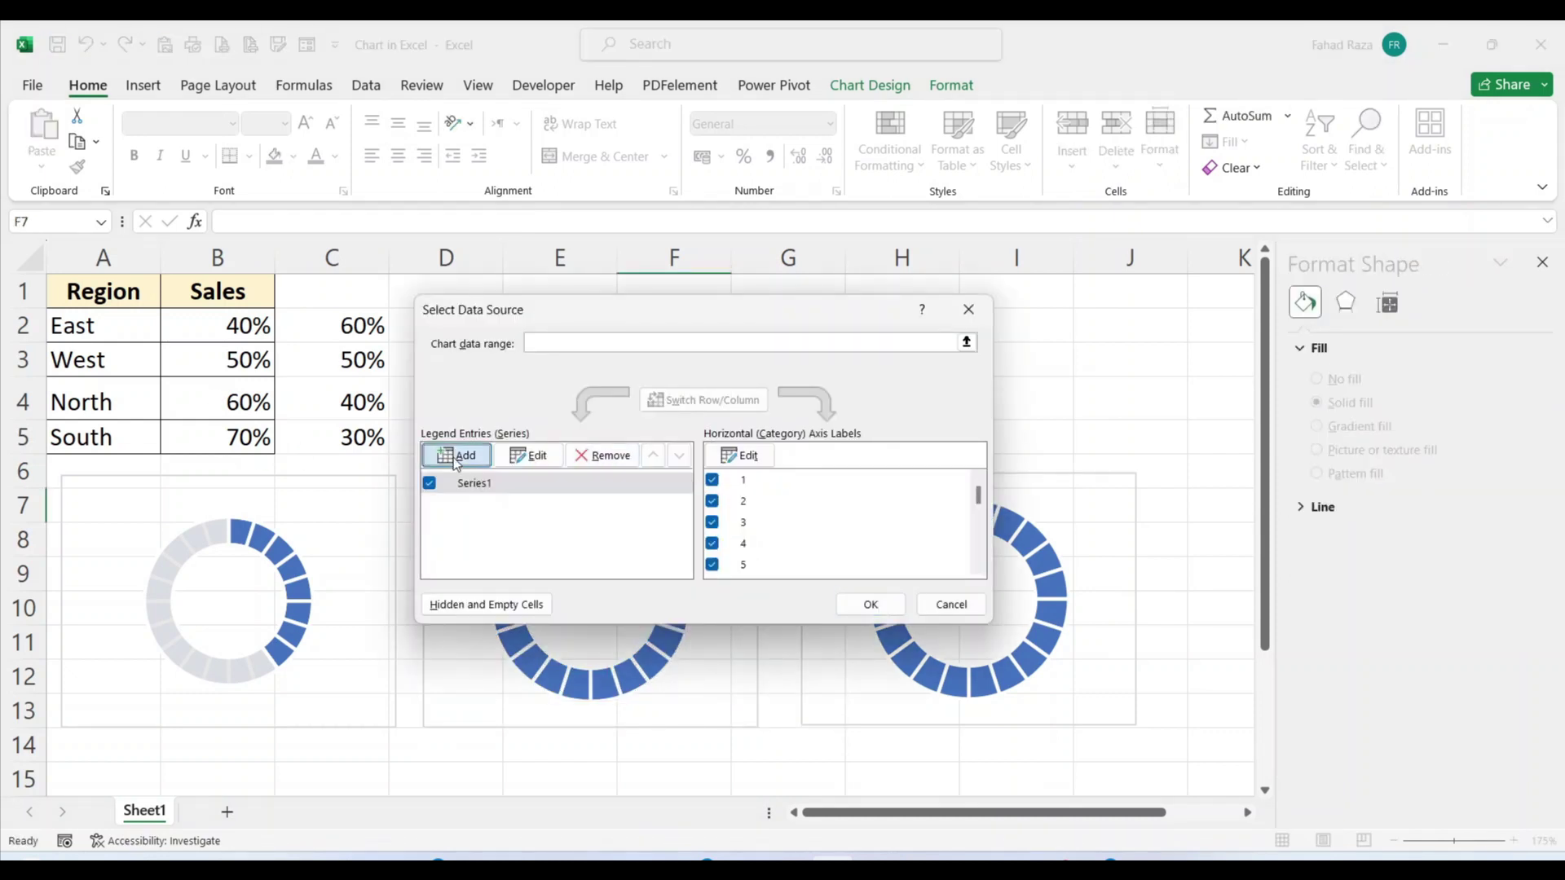
{"action": "left_click", "coordinate": [457, 455]}
{"action": "left_click", "coordinate": [105, 356]}
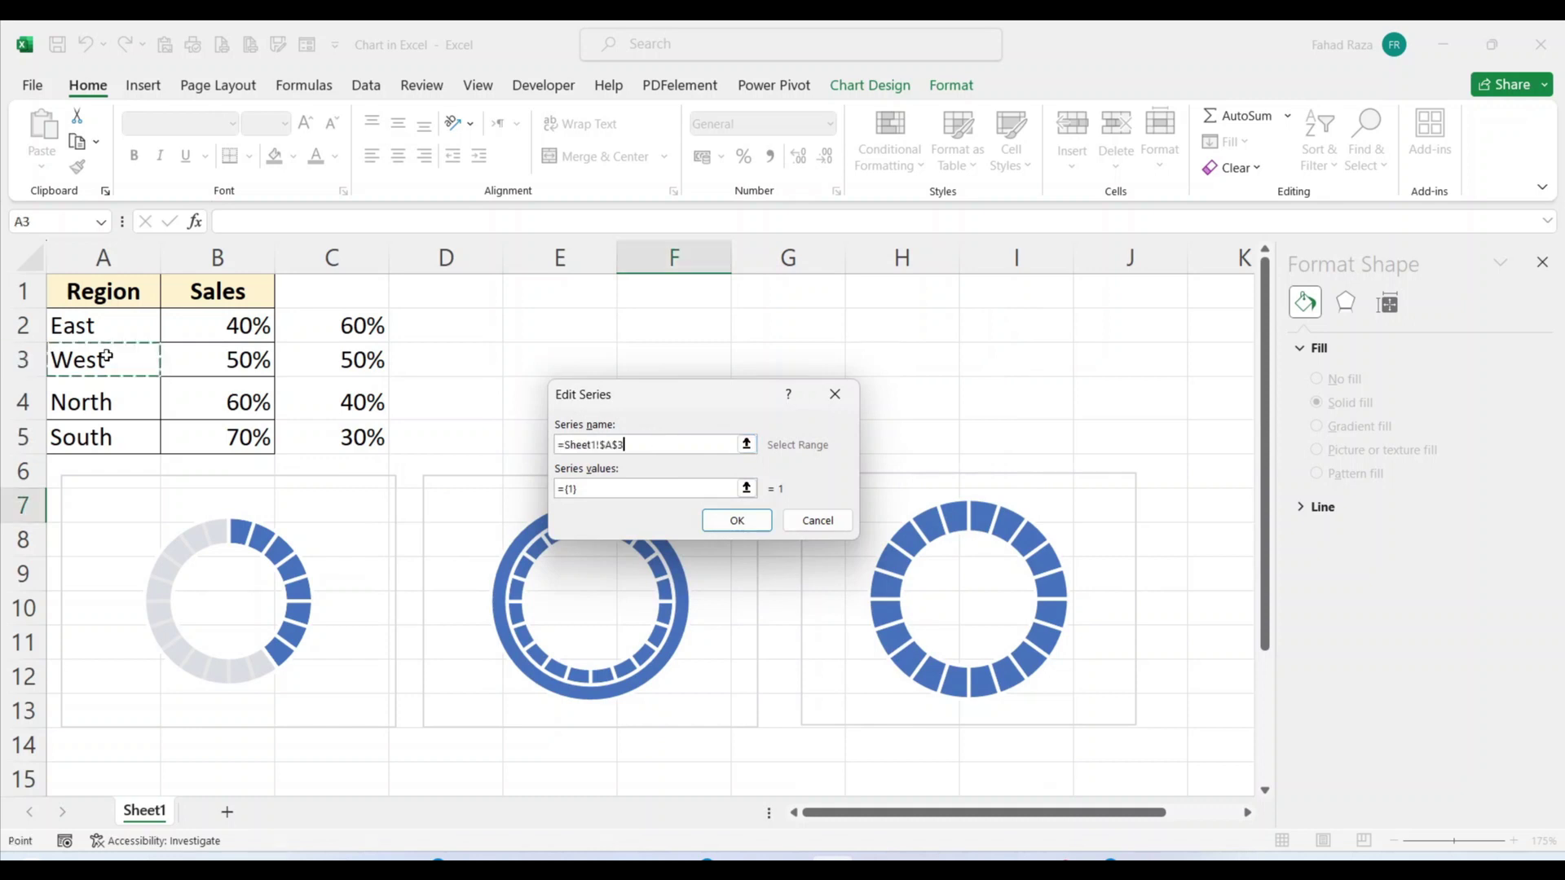
{"action": "left_click", "coordinate": [598, 492]}
{"action": "left_click_drag", "start_coordinate": [598, 492], "coordinate": [496, 479]}
{"action": "key", "text": "BackSpace"}
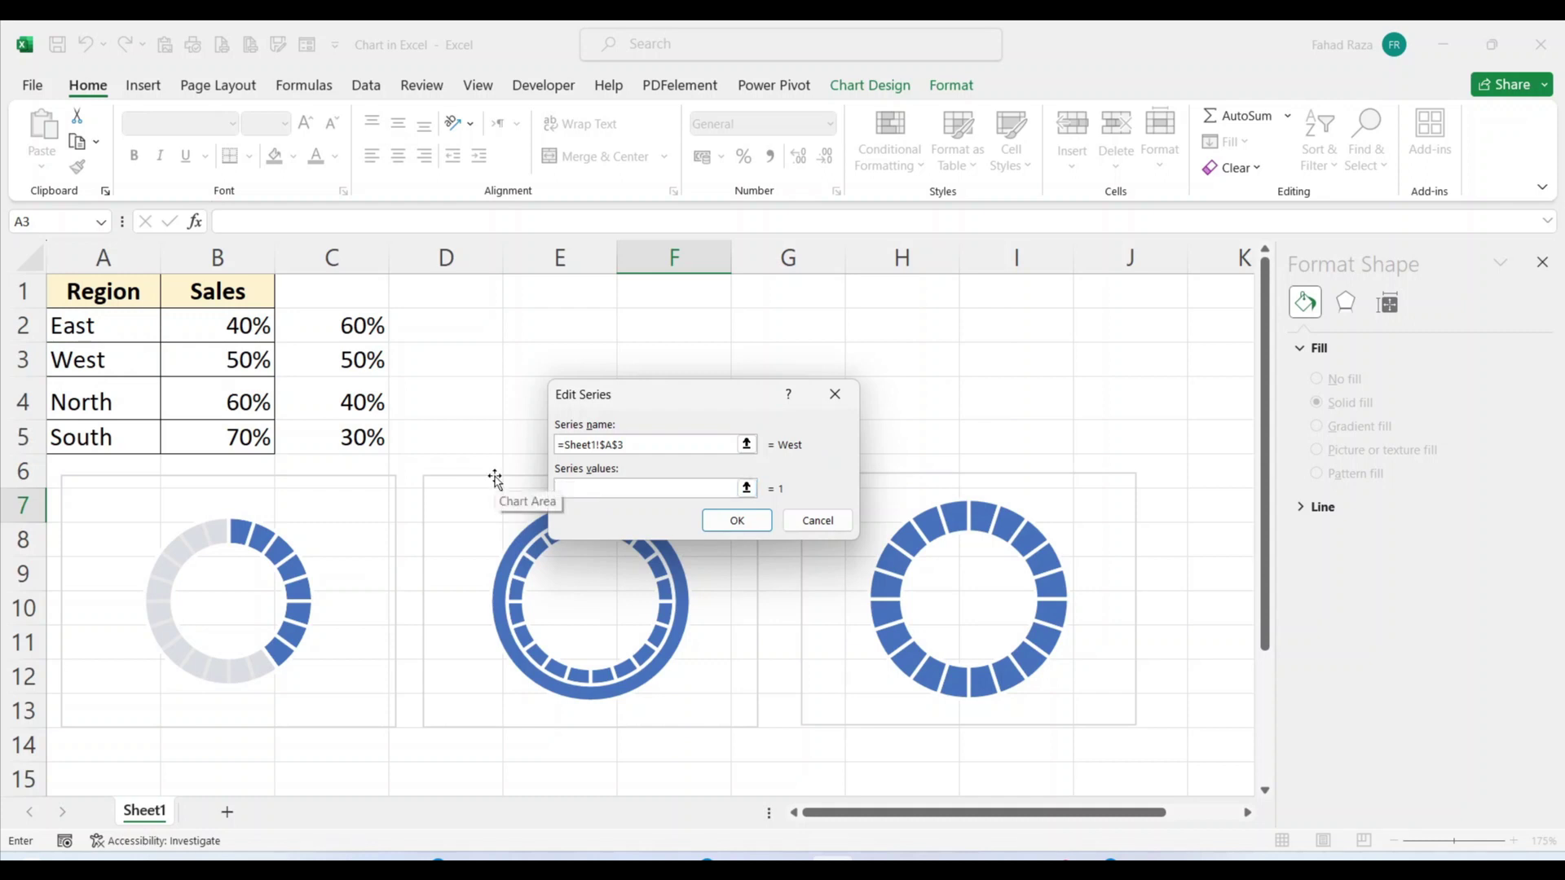
{"action": "left_click_drag", "start_coordinate": [232, 361], "coordinate": [330, 362]}
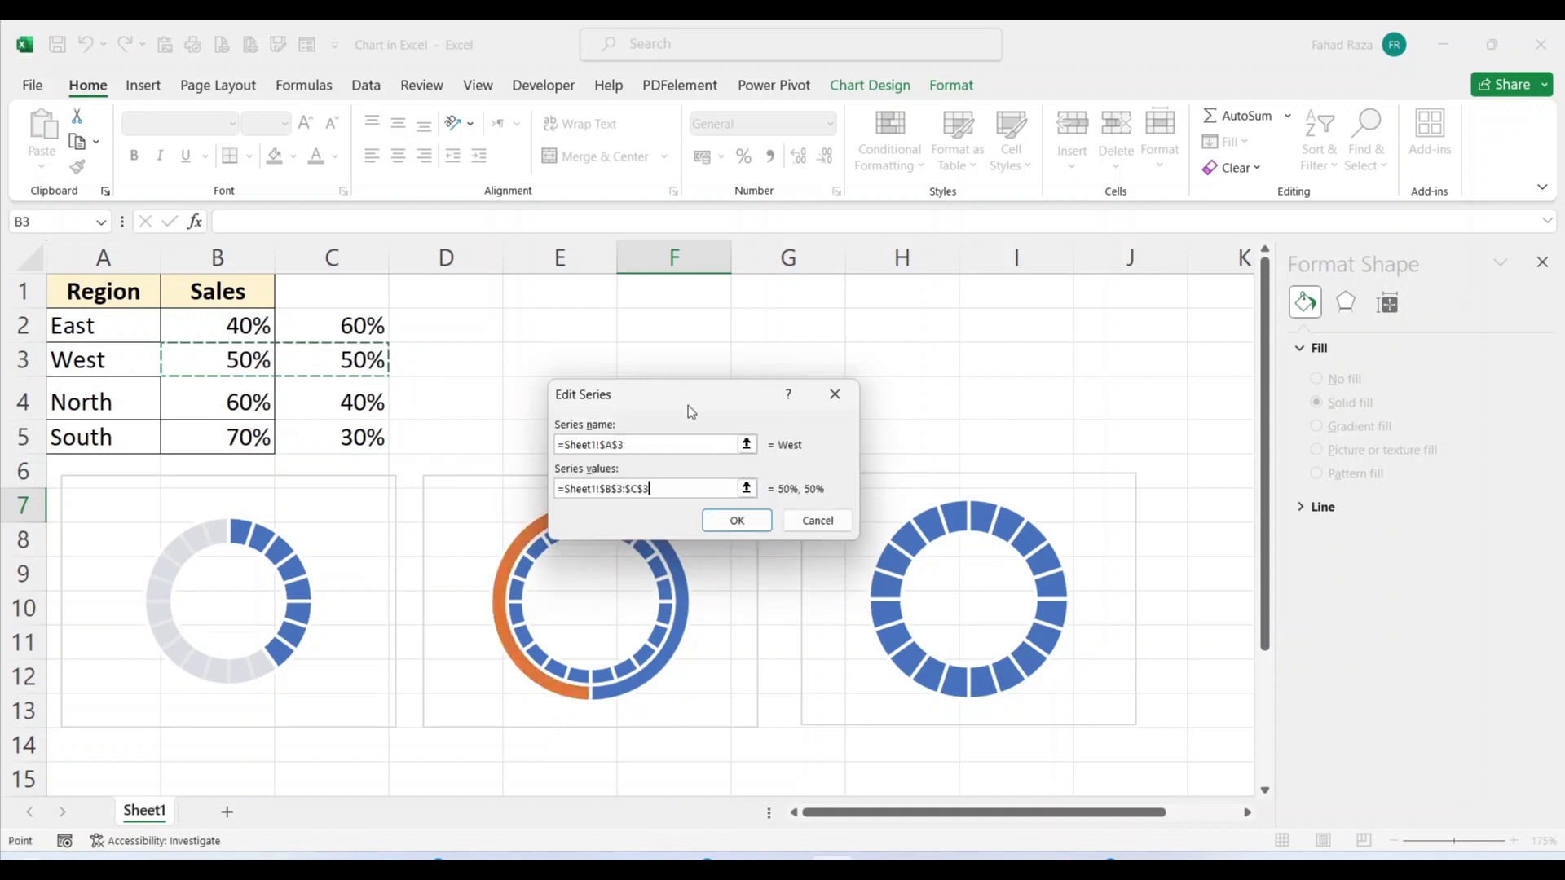
{"action": "left_click", "coordinate": [737, 521]}
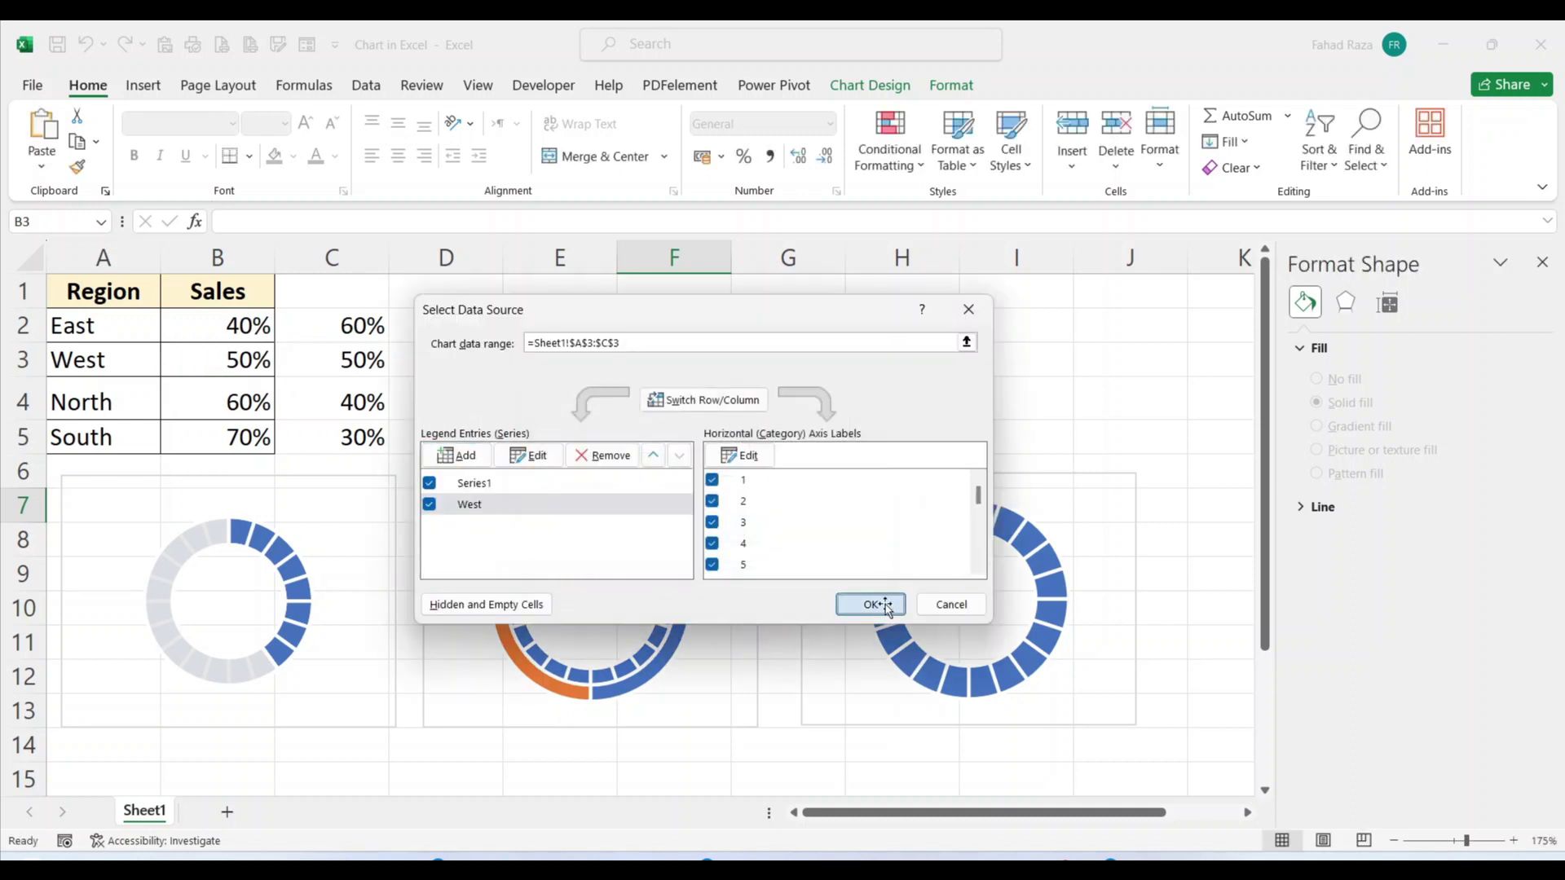
{"action": "left_click", "coordinate": [870, 605]}
Hide row 5, which holds the South region
{"action": "left_click", "coordinate": [8, 437]}
{"action": "right_click", "coordinate": [6, 438]}
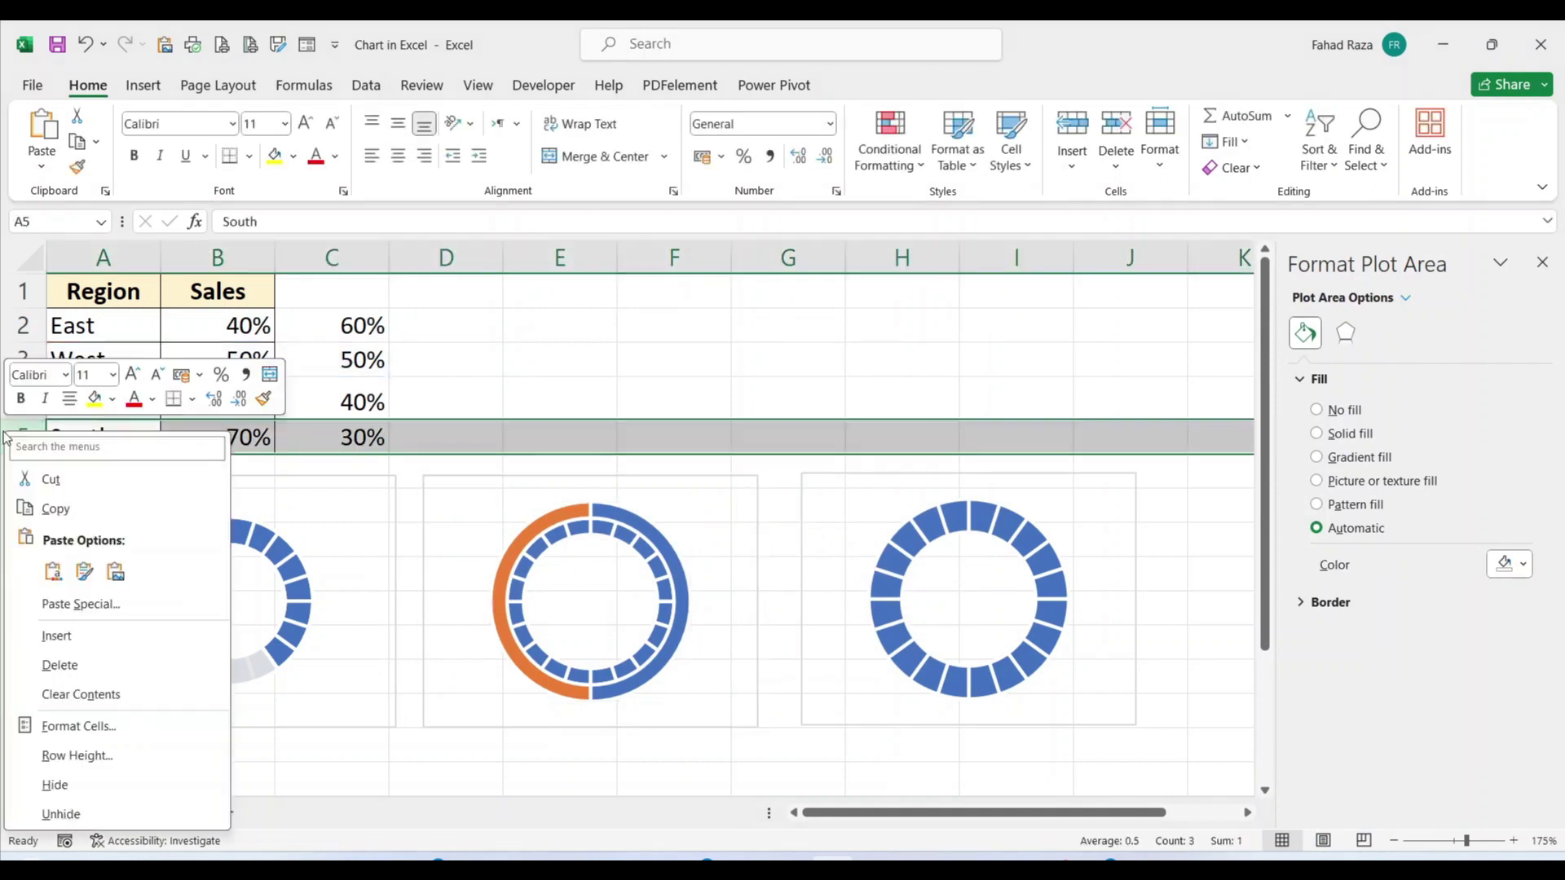
{"action": "left_click", "coordinate": [54, 785]}
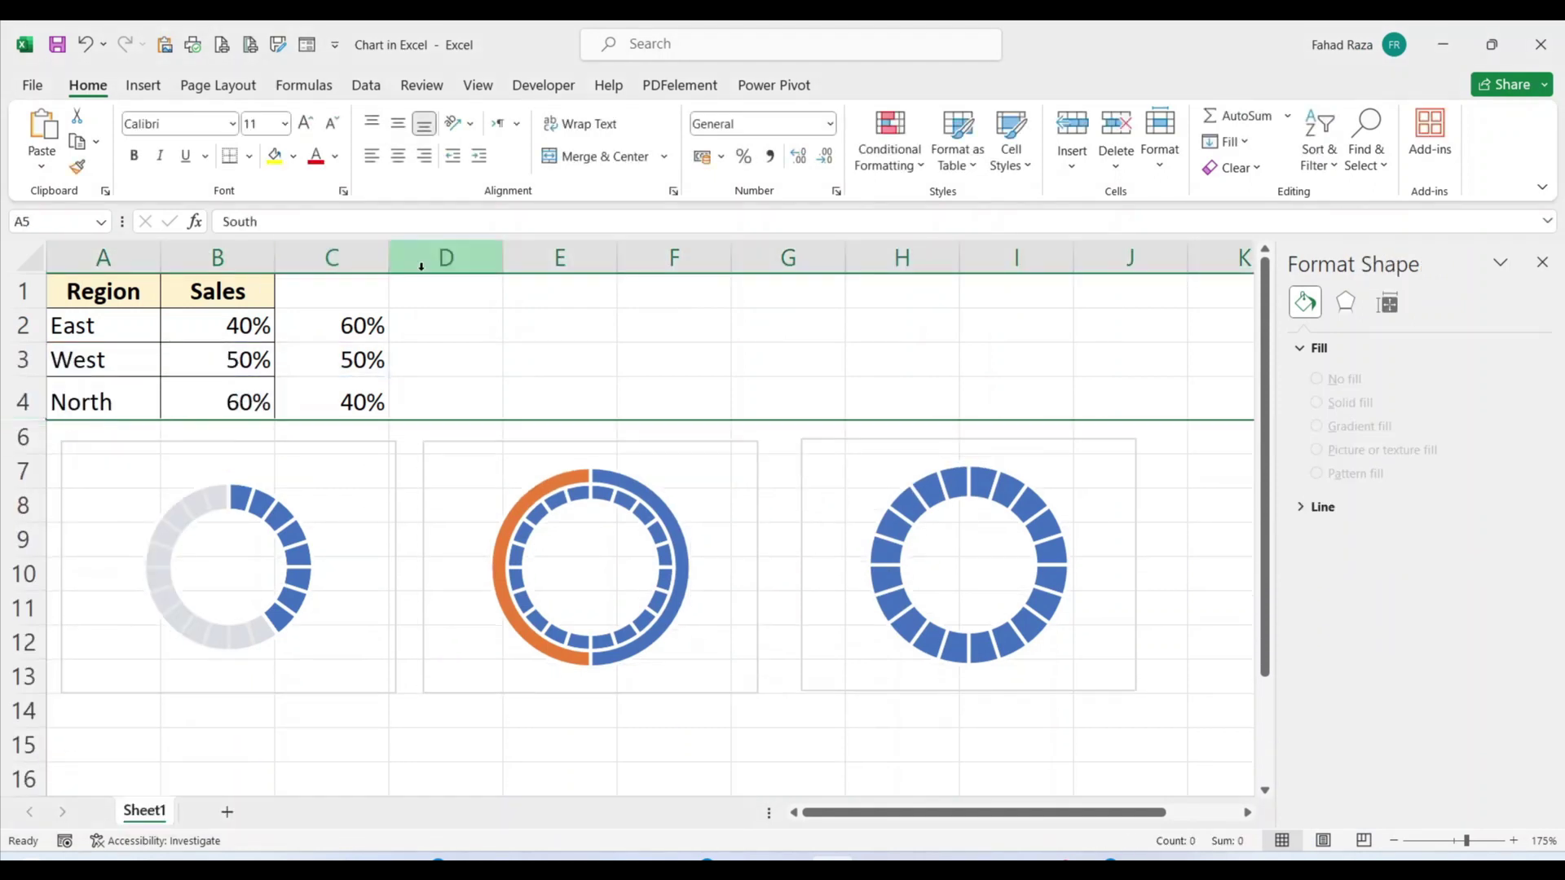
{"action": "left_click", "coordinate": [489, 335]}
{"action": "left_click", "coordinate": [619, 484]}
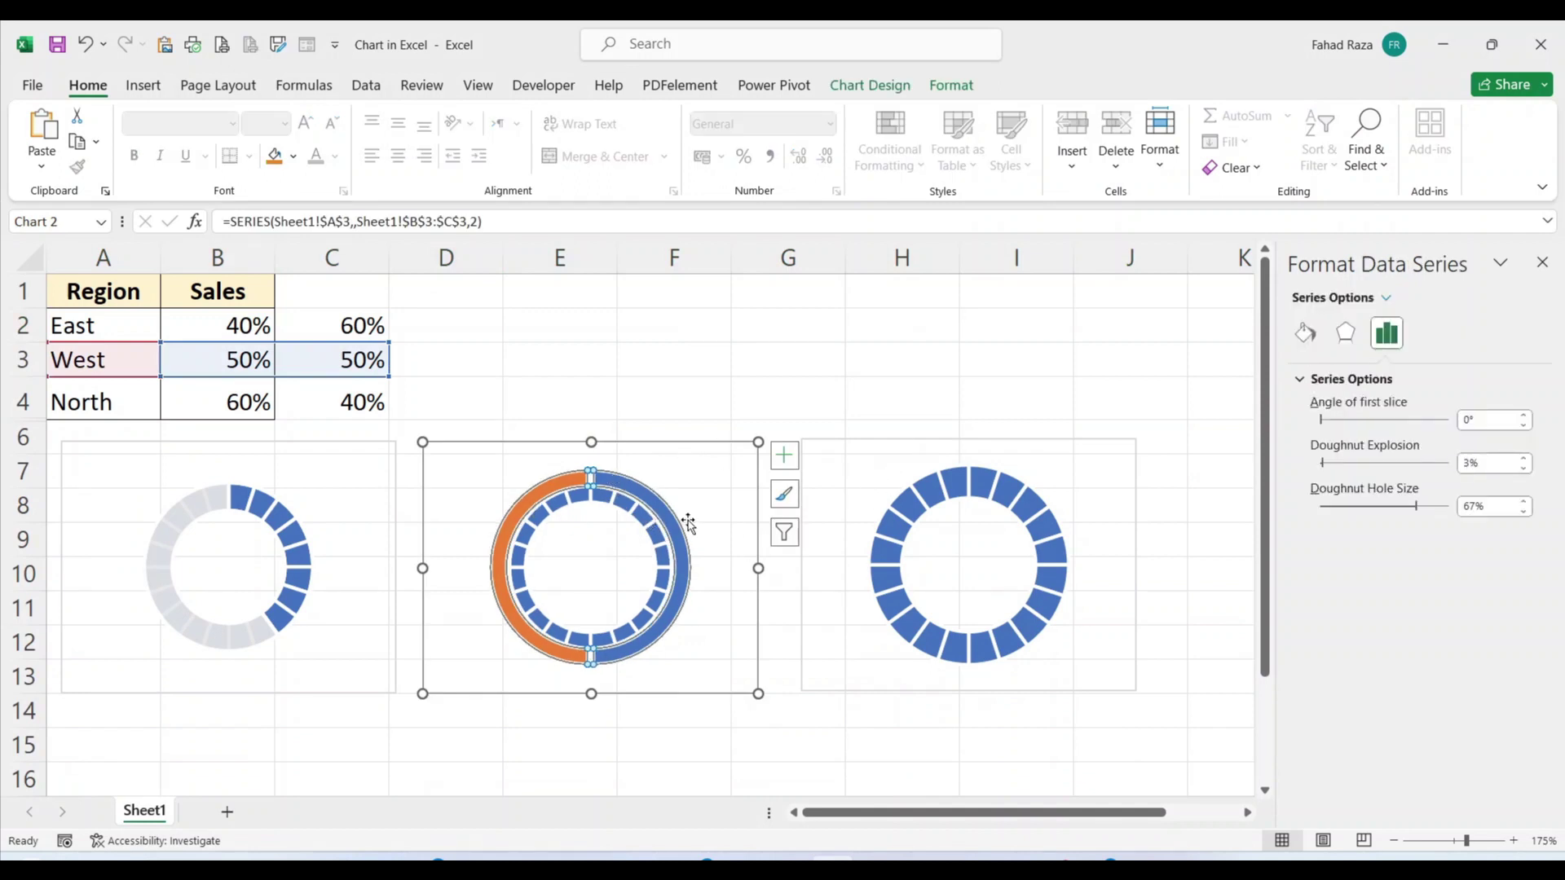
{"action": "right_click", "coordinate": [634, 486]}
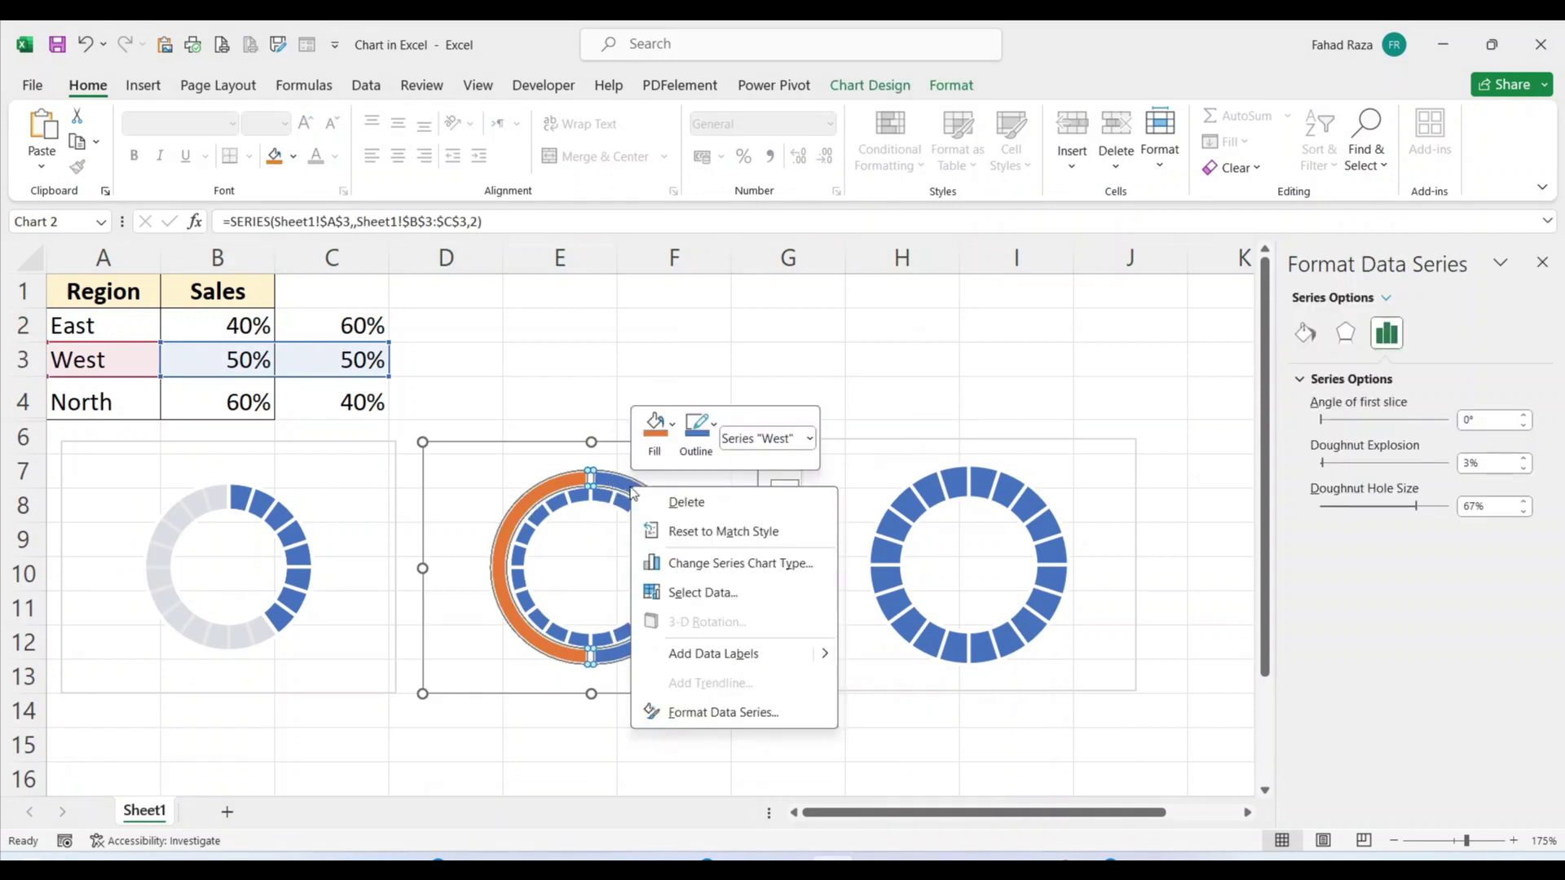
{"action": "left_click", "coordinate": [582, 556]}
Fill the twenty-segment ring of the middle doughnut chart with dark orange
{"action": "left_click", "coordinate": [631, 511]}
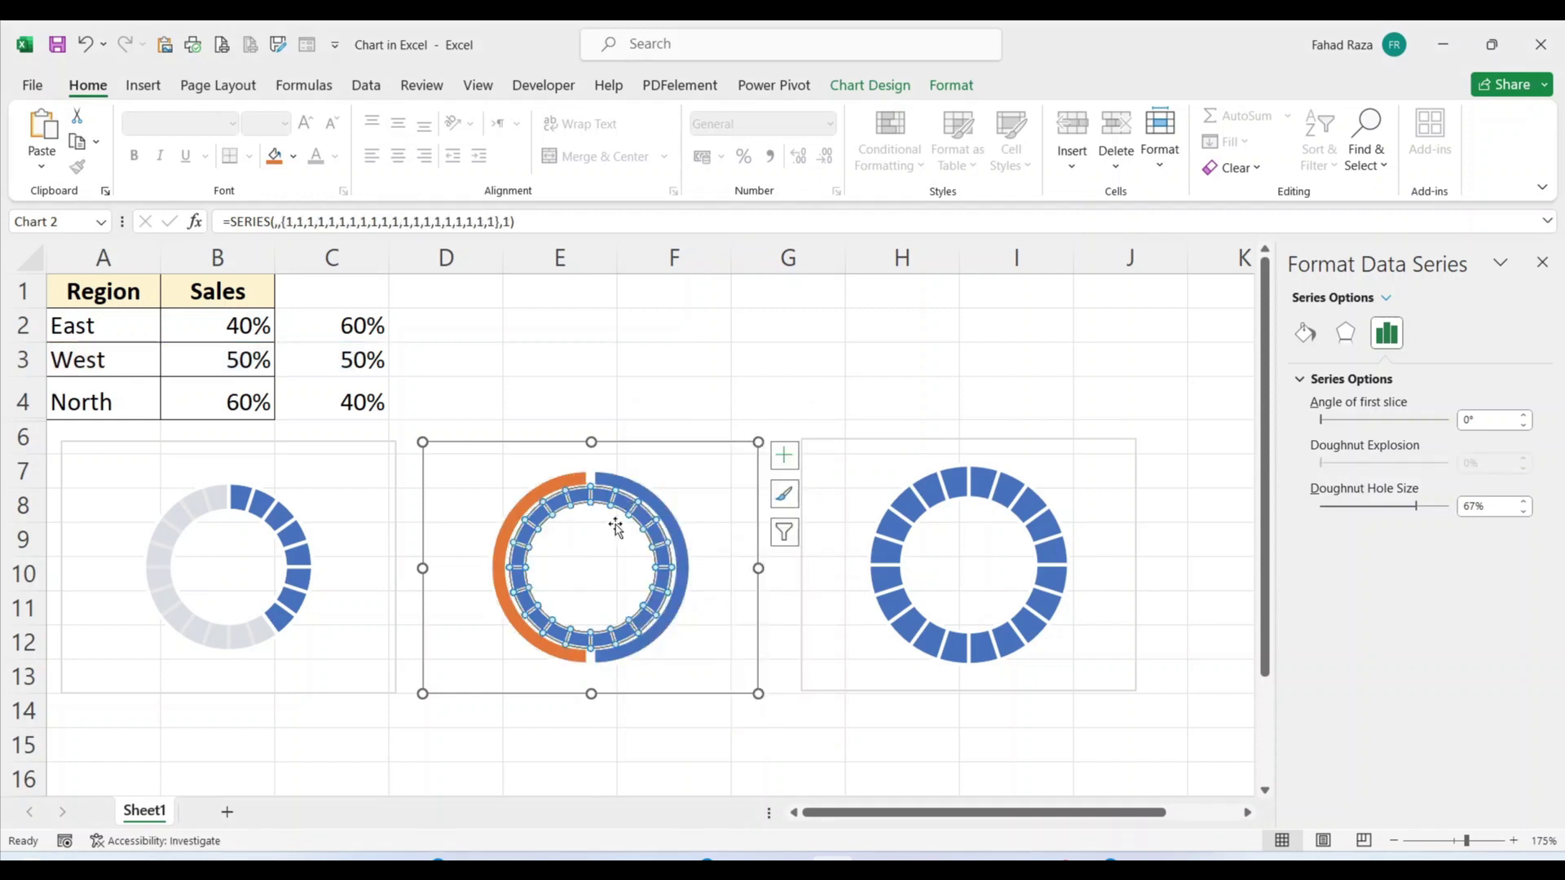
{"action": "left_click", "coordinate": [1305, 332]}
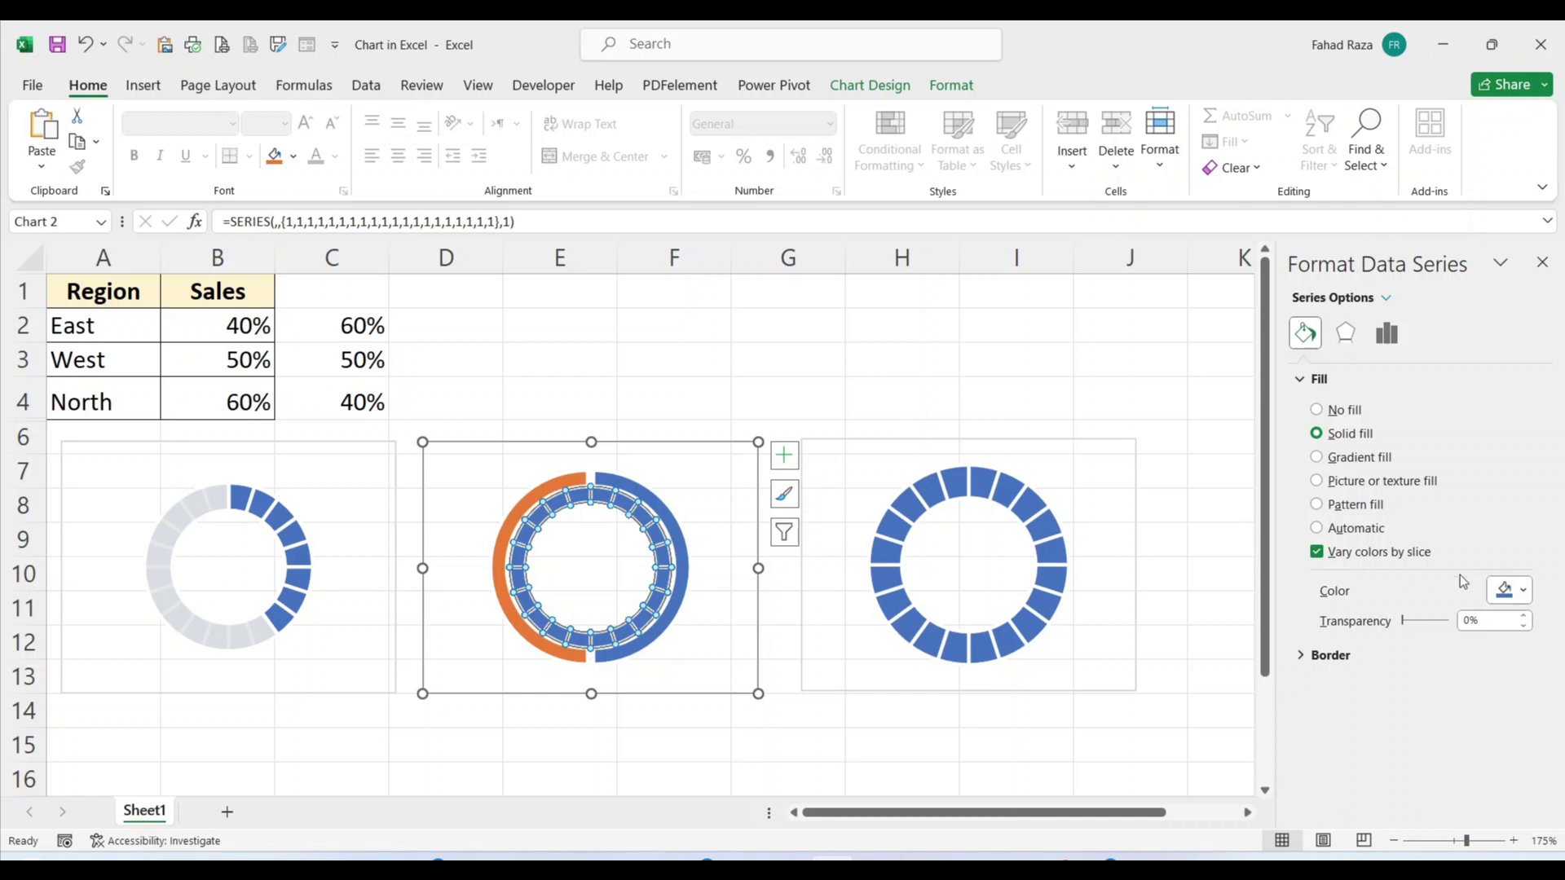
{"action": "left_click", "coordinate": [1524, 593]}
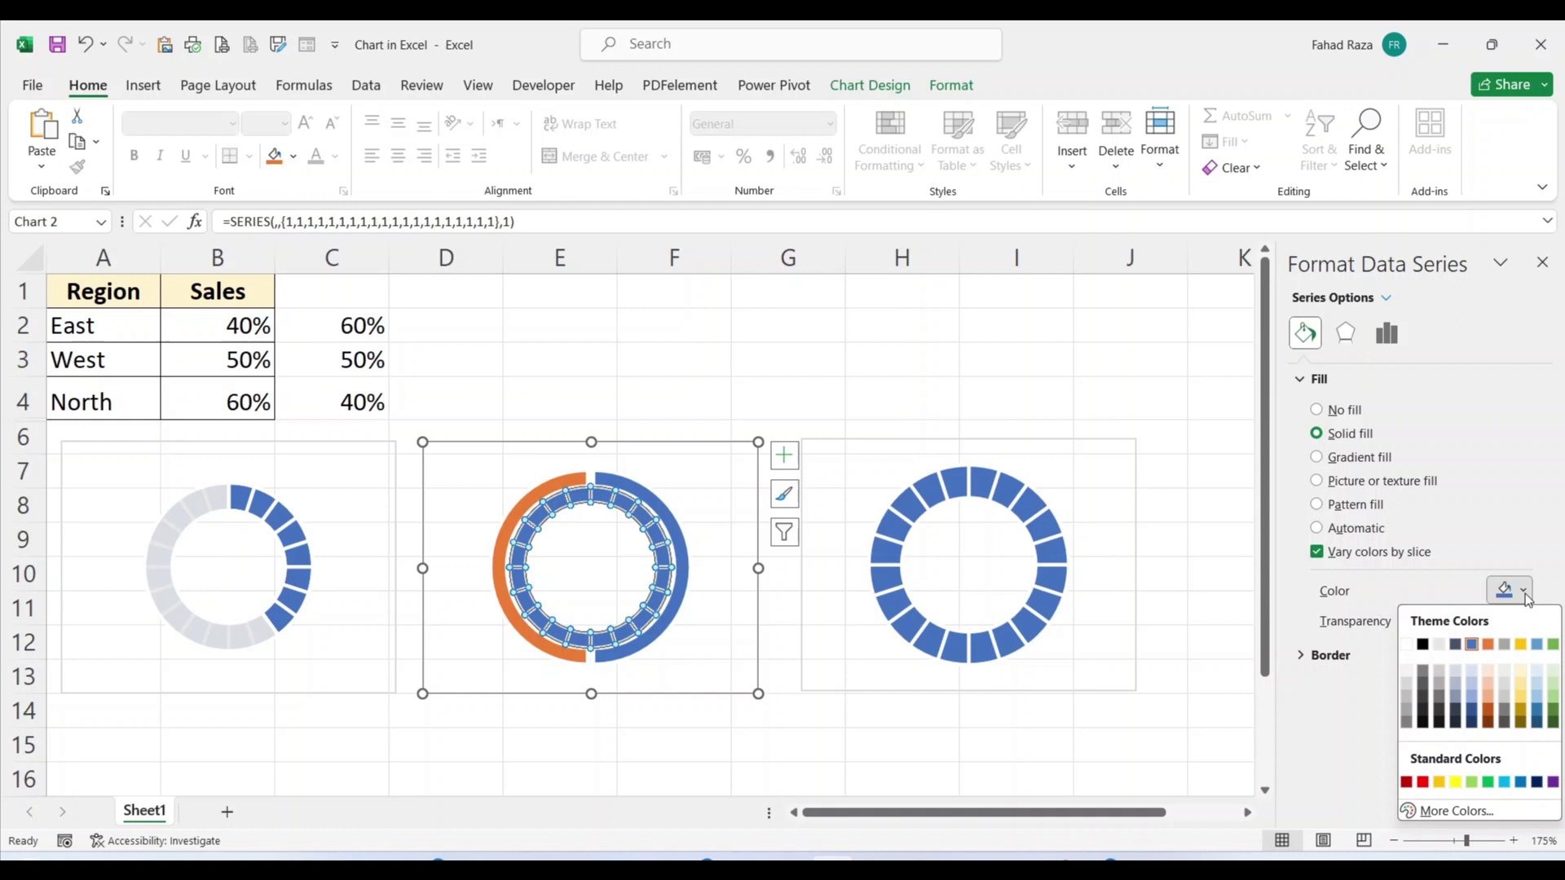
{"action": "left_click", "coordinate": [1491, 712]}
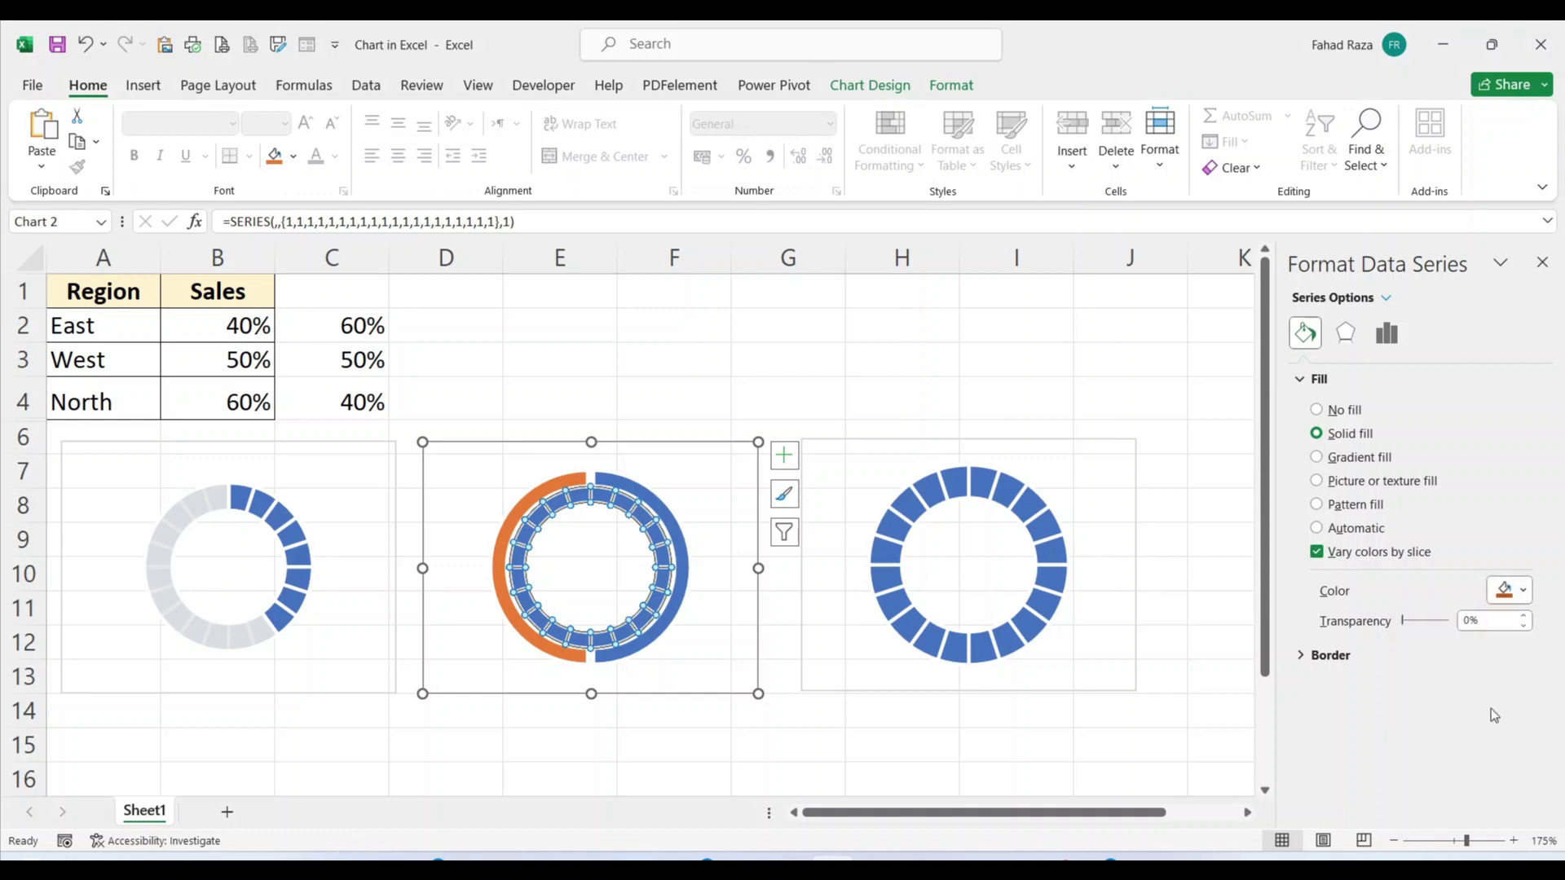
Fill the twenty-segment ring of the third doughnut chart with the standard dark red
{"action": "left_click", "coordinate": [1020, 526]}
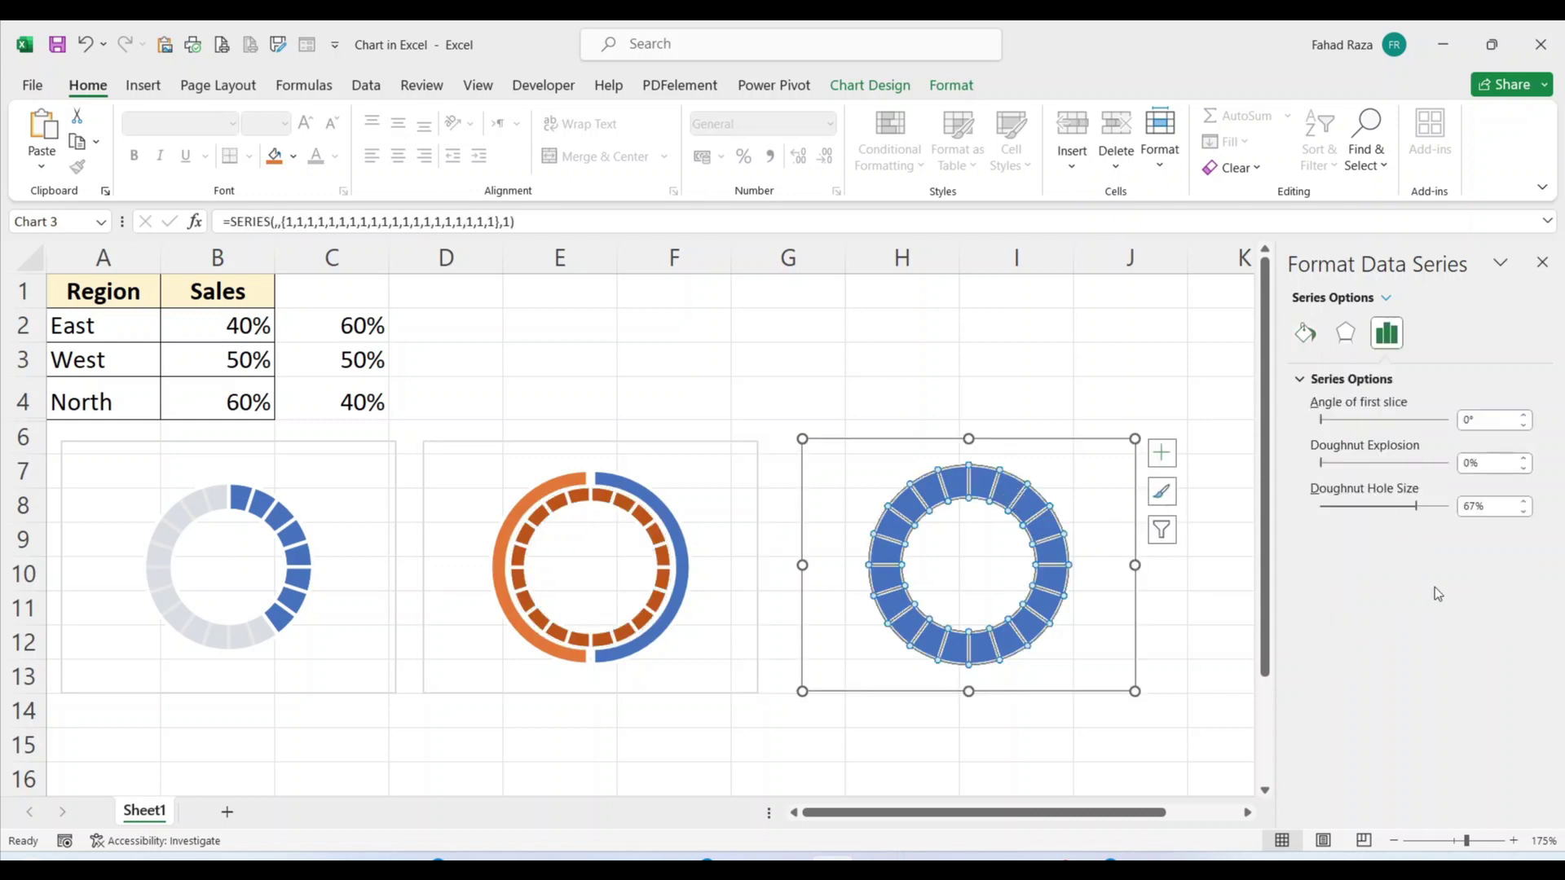
{"action": "left_click", "coordinate": [1302, 331]}
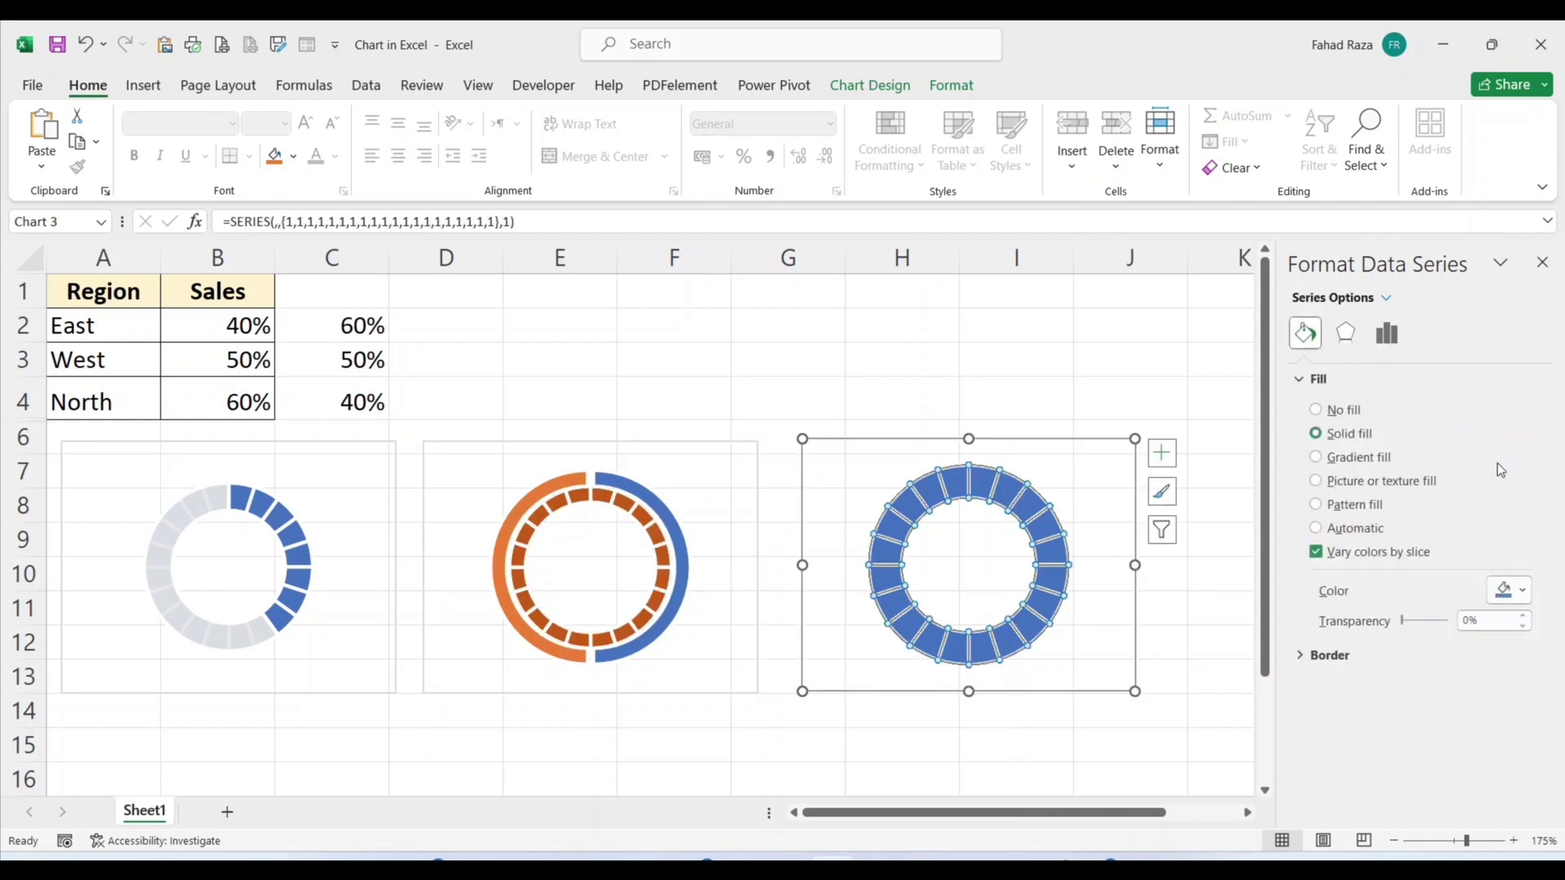
{"action": "left_click", "coordinate": [1523, 593]}
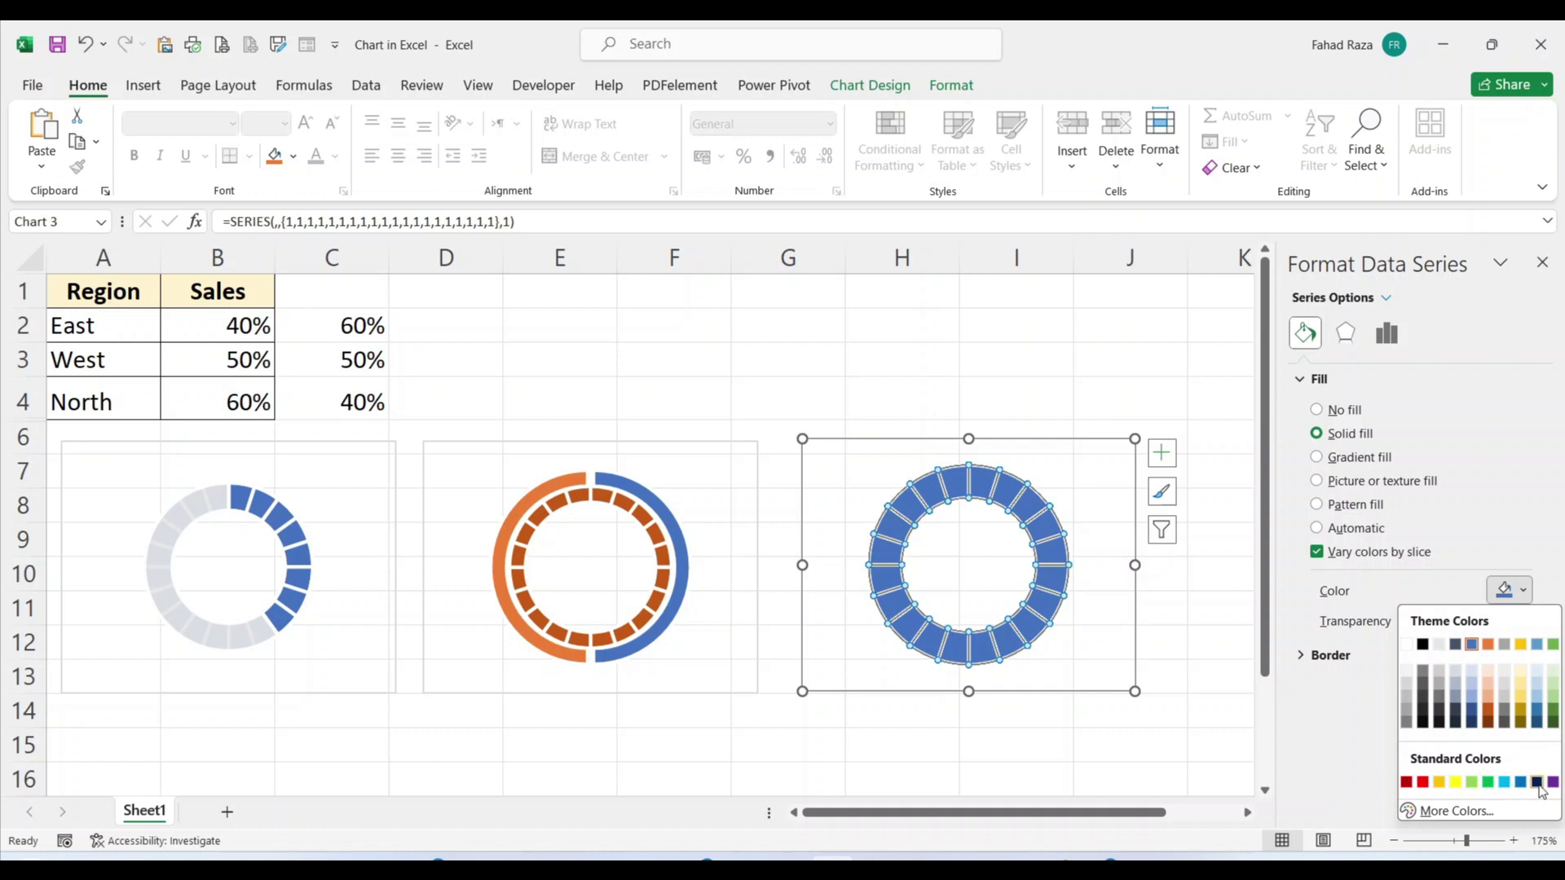
{"action": "left_click", "coordinate": [1405, 782]}
{"action": "left_click", "coordinate": [841, 372]}
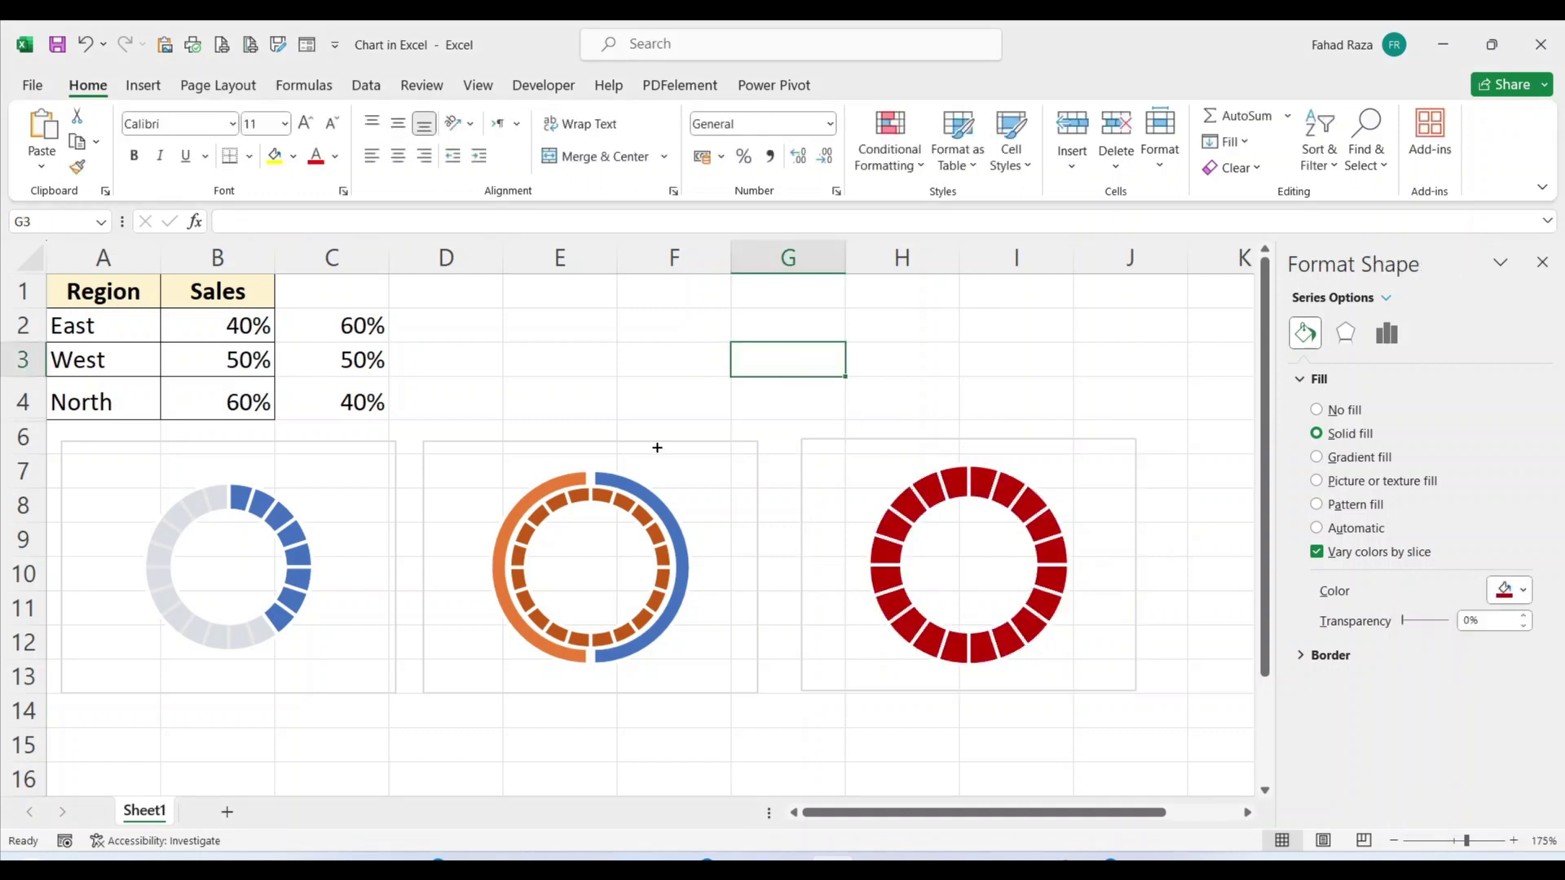
Fill the twenty-segment inner ring of the middle doughnut chart with gold
{"action": "left_click", "coordinate": [644, 518]}
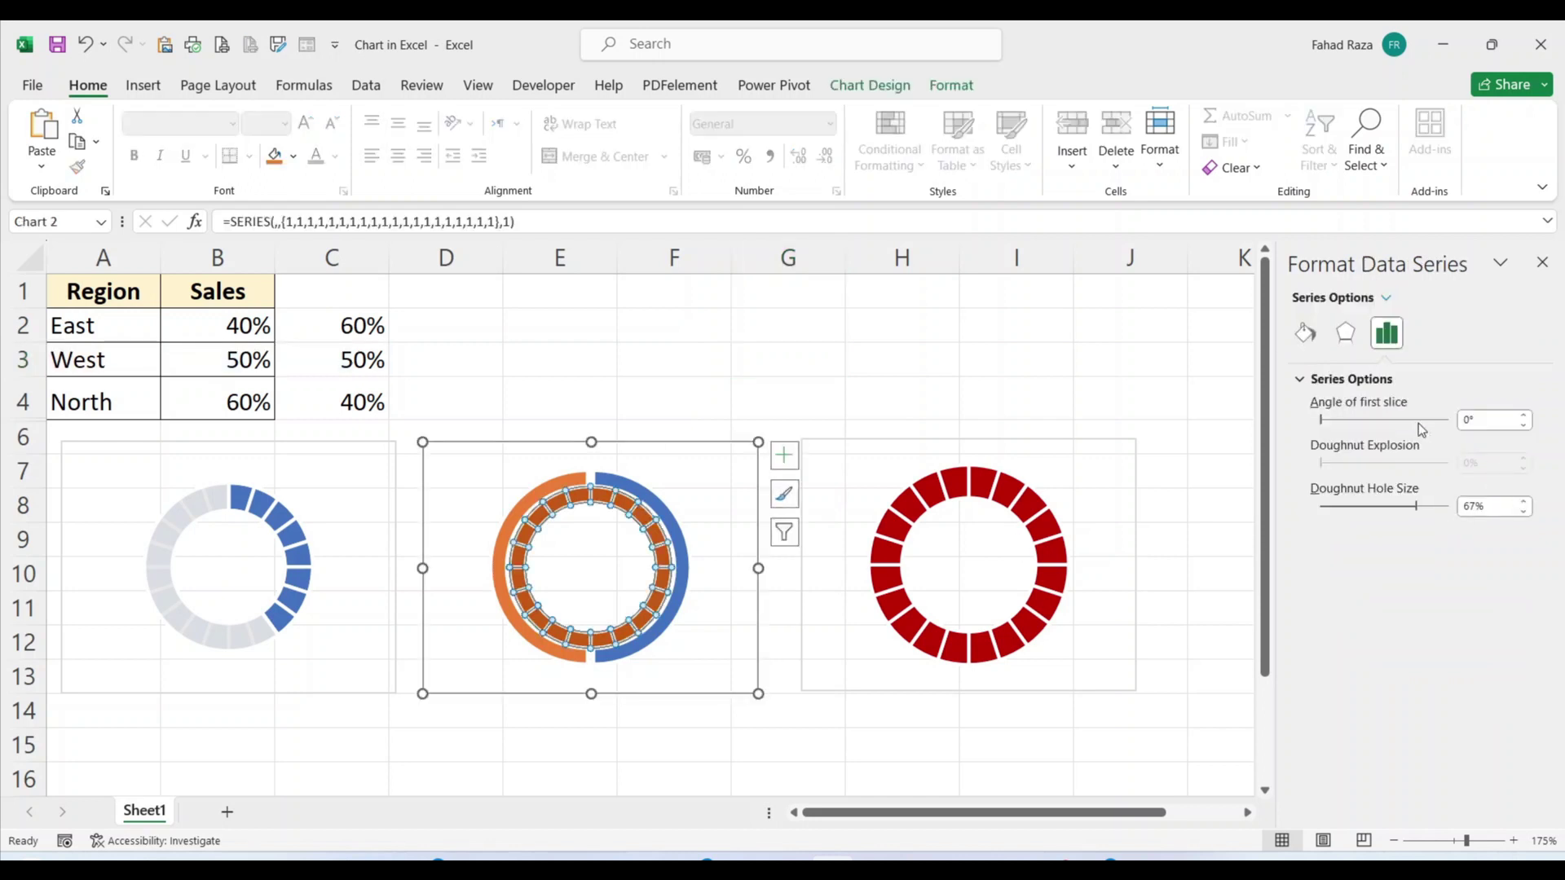
{"action": "left_click", "coordinate": [1305, 333]}
{"action": "left_click", "coordinate": [1524, 591]}
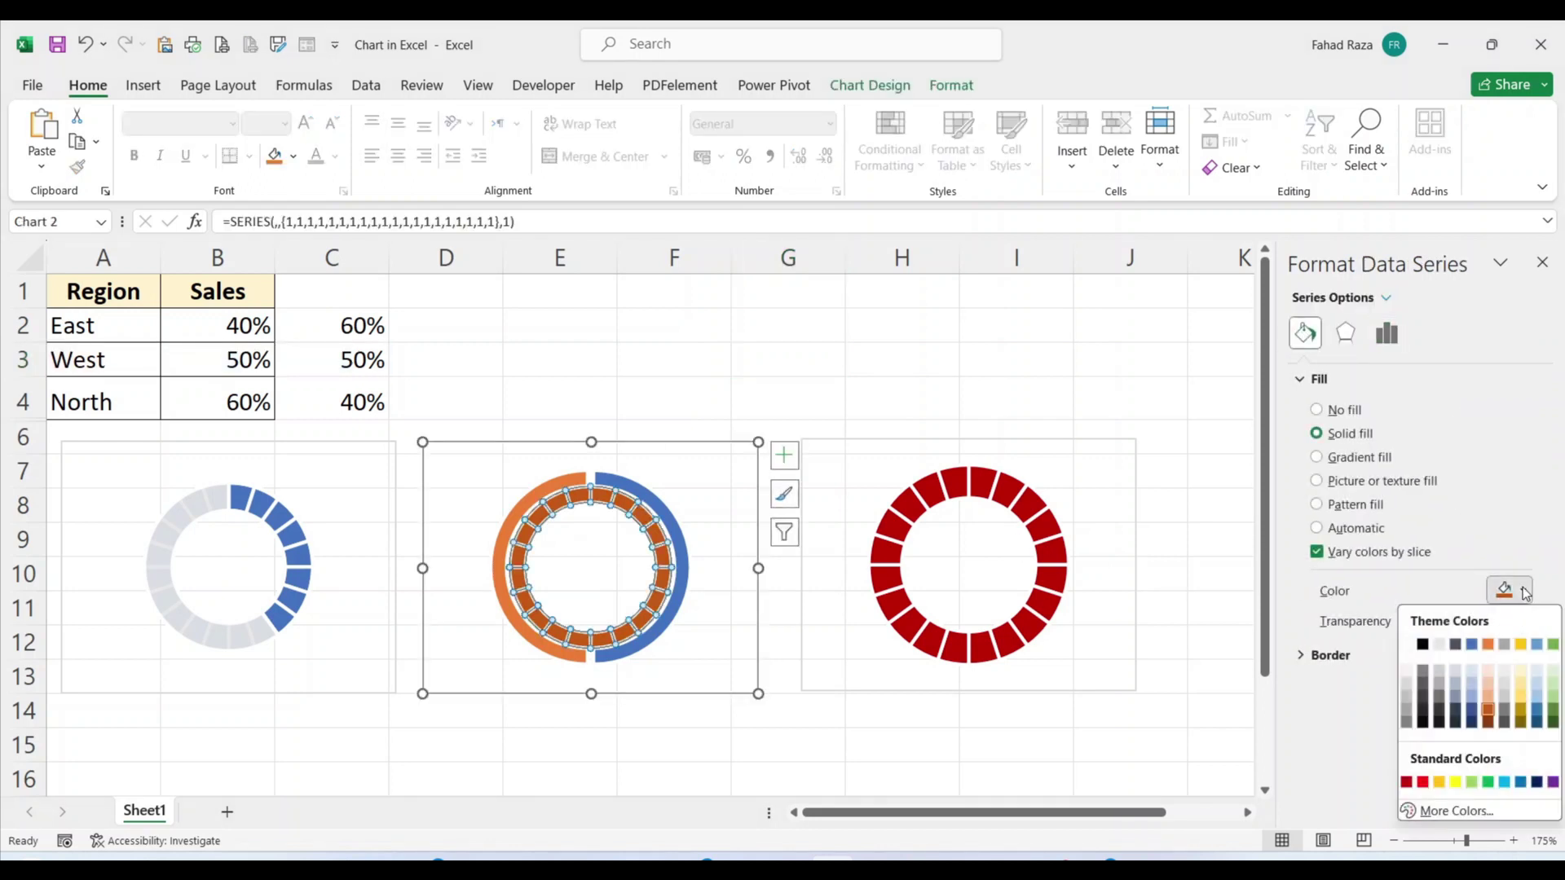
{"action": "left_click", "coordinate": [1455, 783]}
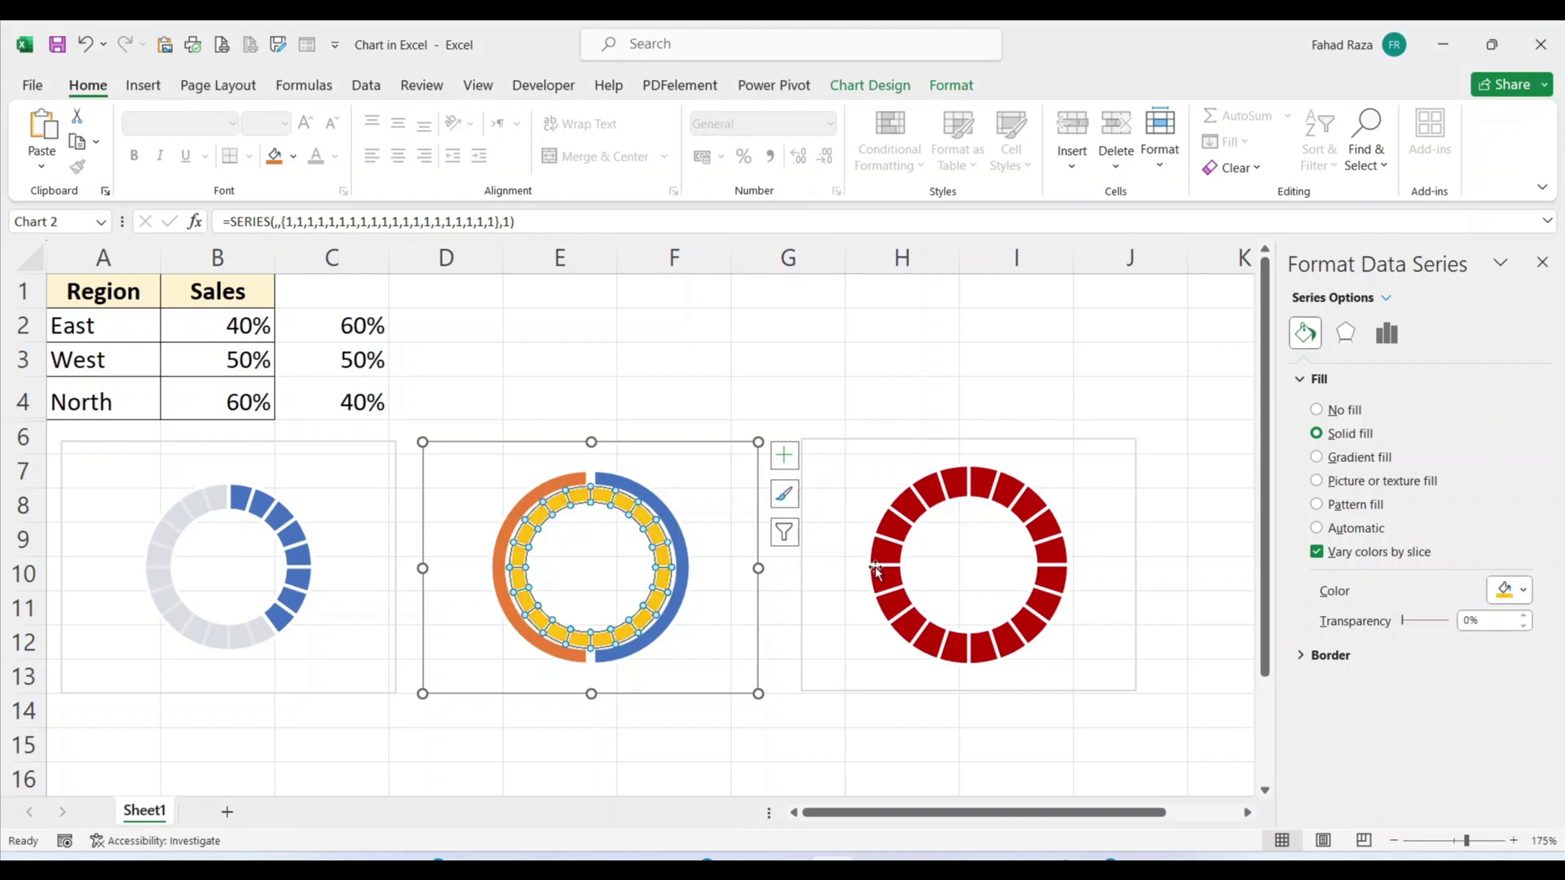
{"action": "left_click", "coordinate": [748, 348]}
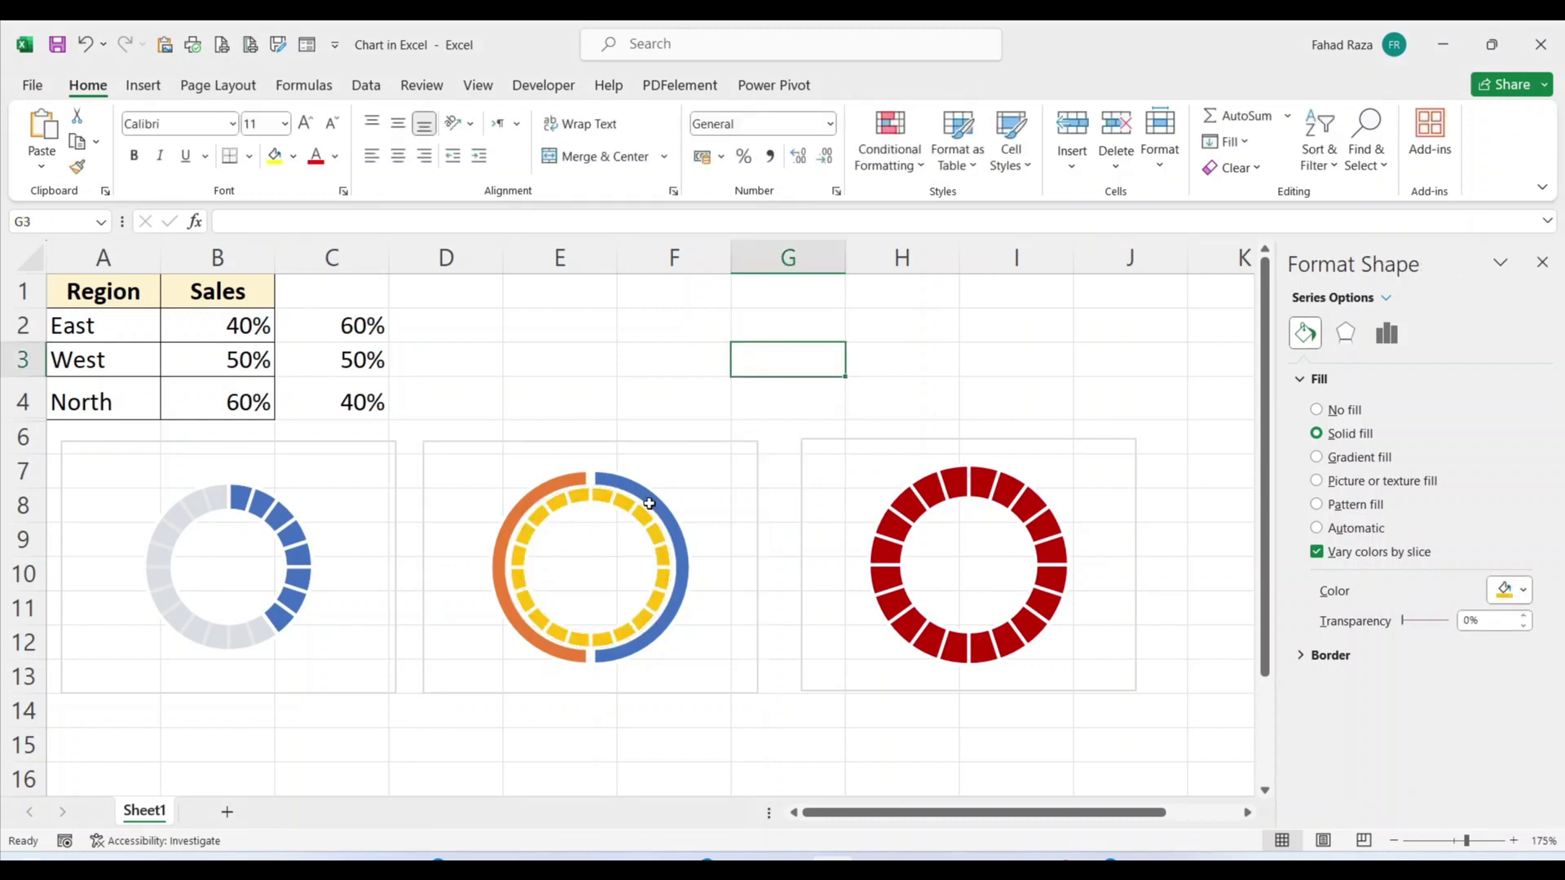
Place the West series of the middle chart on the secondary axis, keeping both series as doughnuts
{"action": "left_click", "coordinate": [642, 493]}
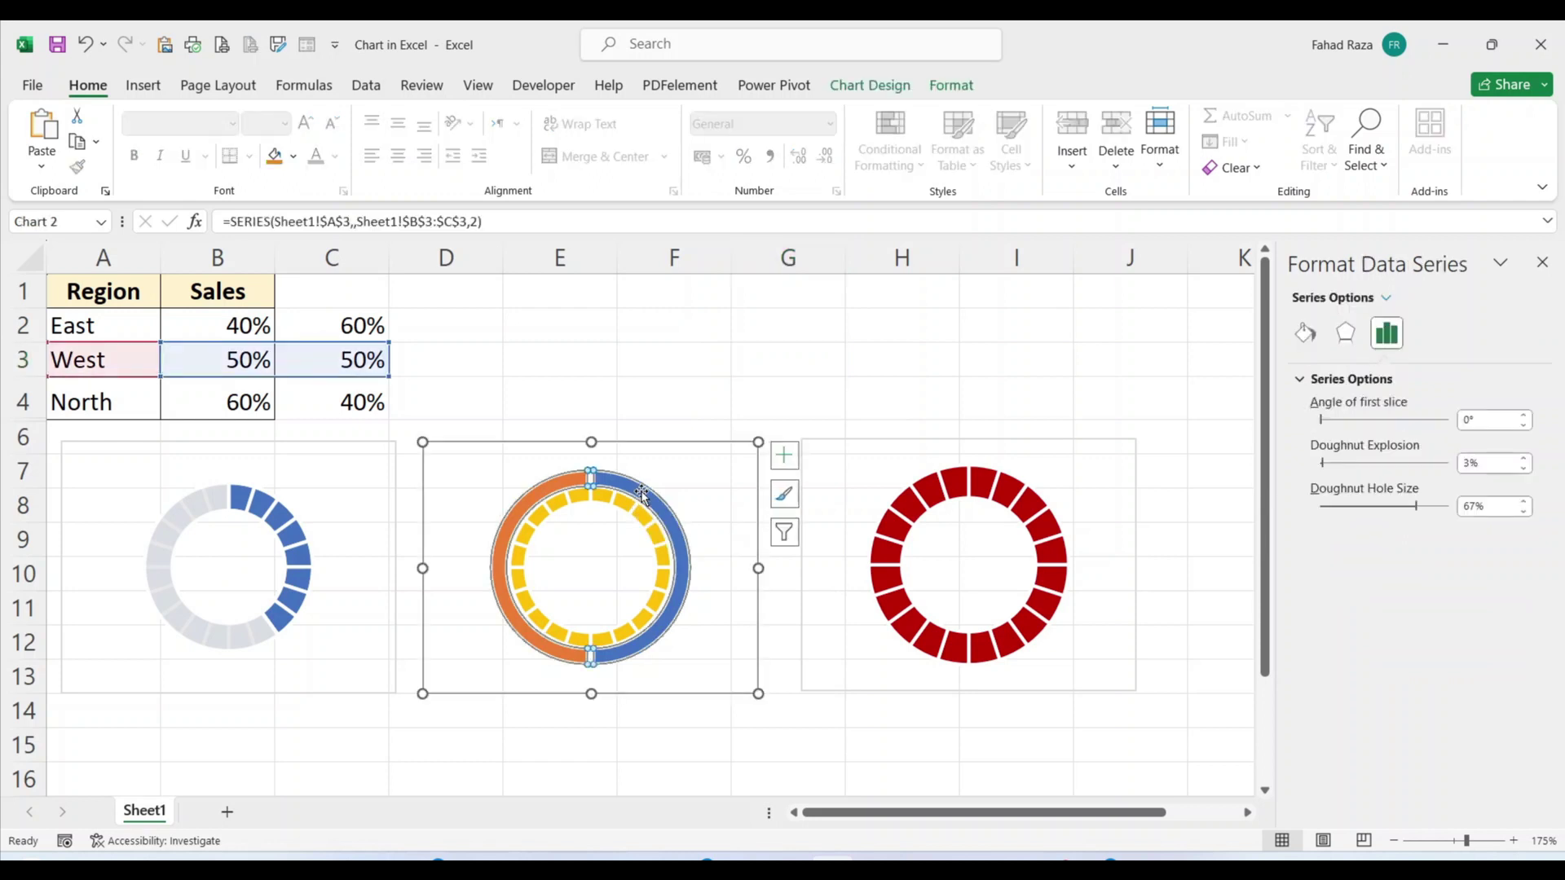
{"action": "right_click", "coordinate": [642, 493]}
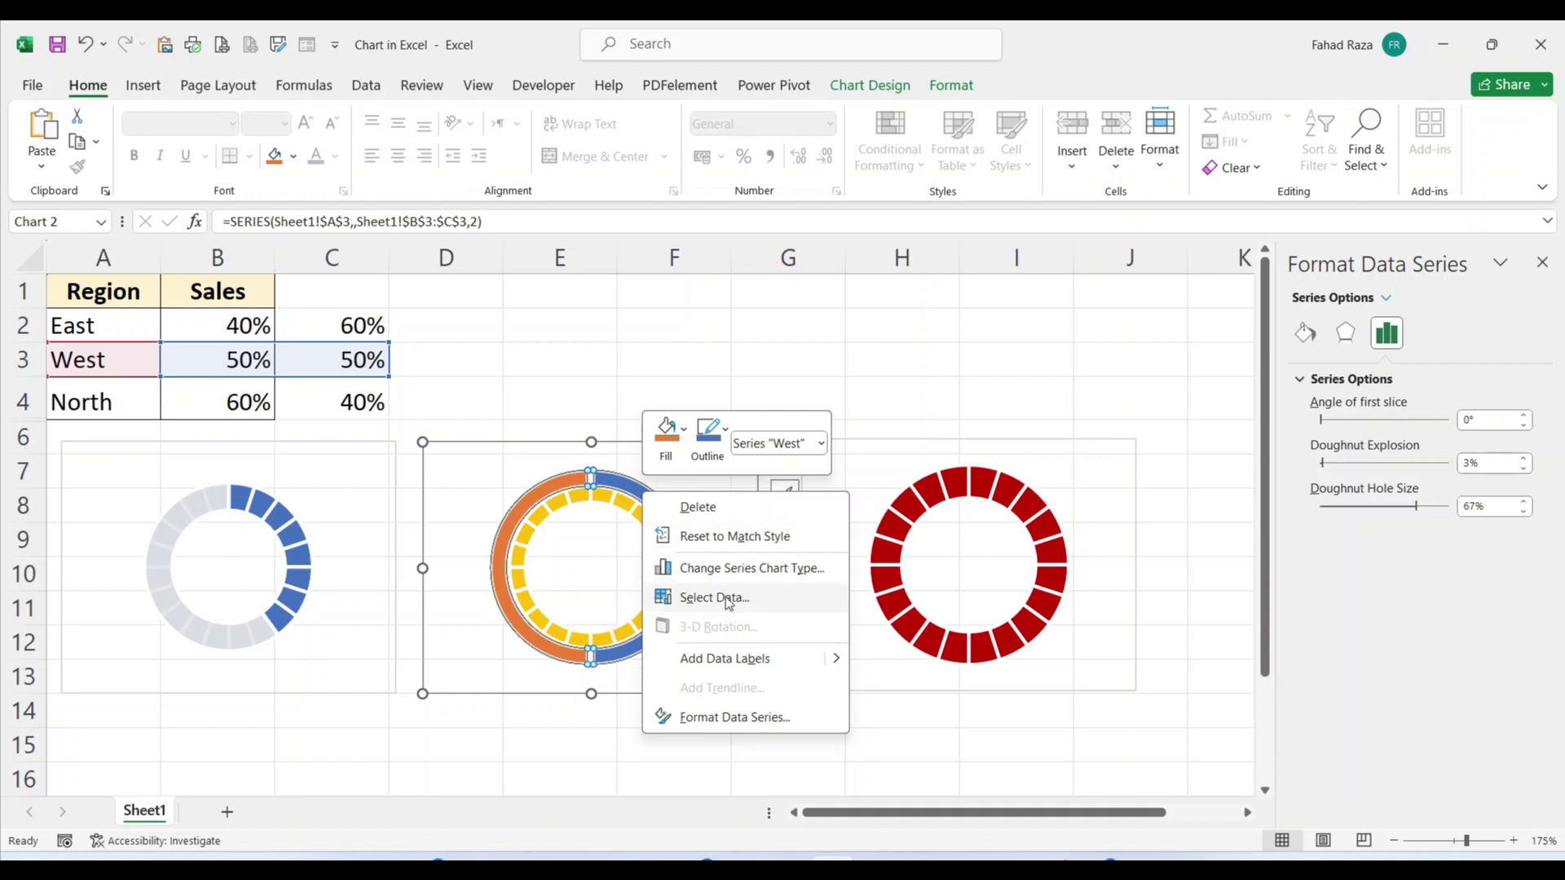
{"action": "left_click", "coordinate": [725, 568]}
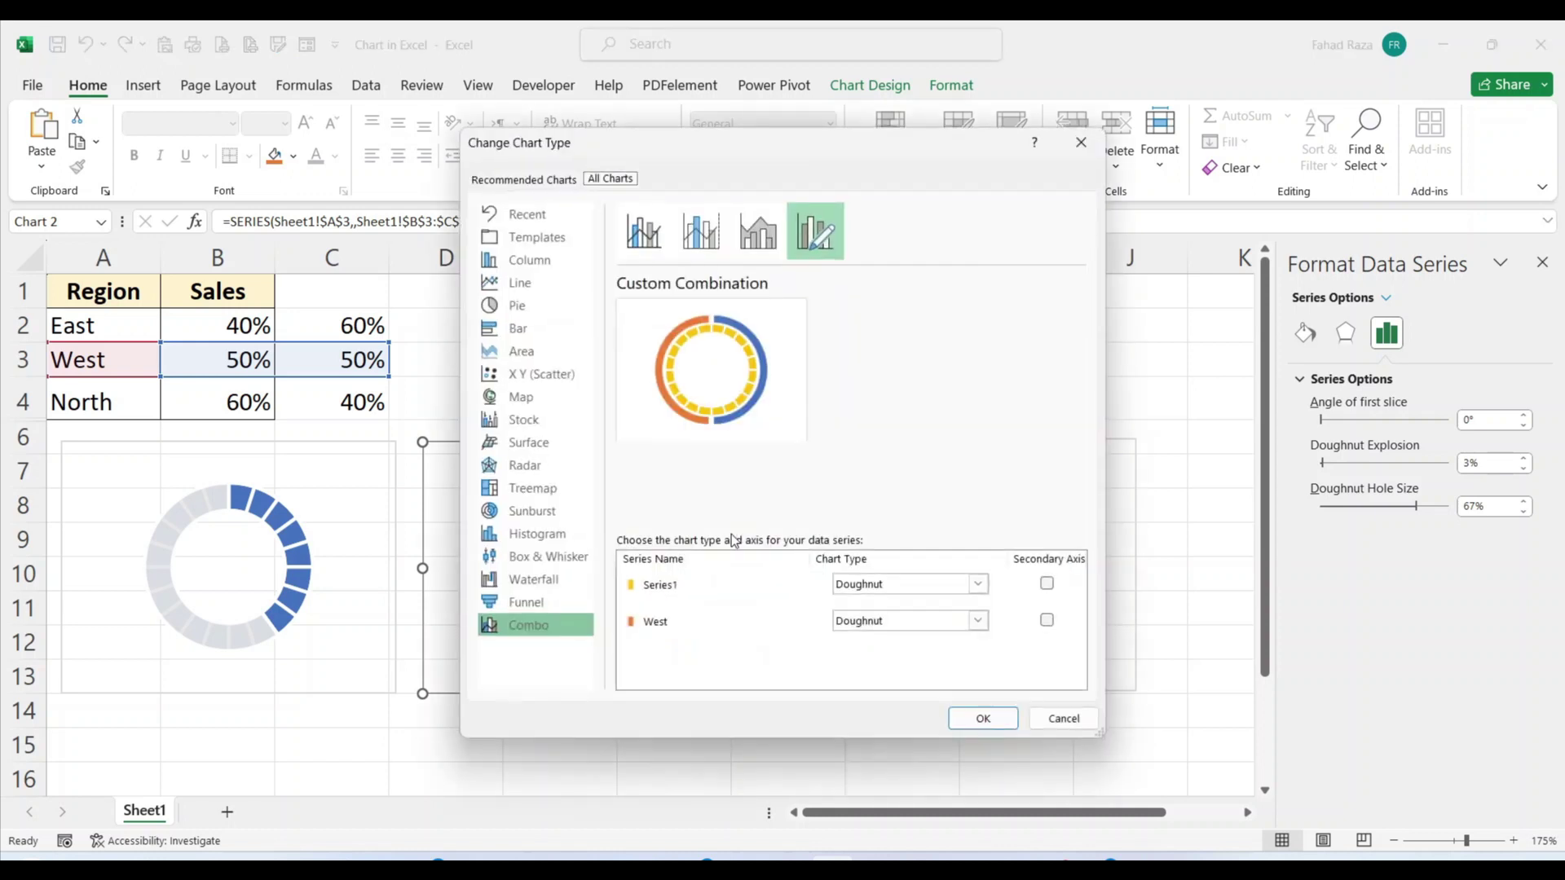
{"action": "left_click", "coordinate": [1046, 621]}
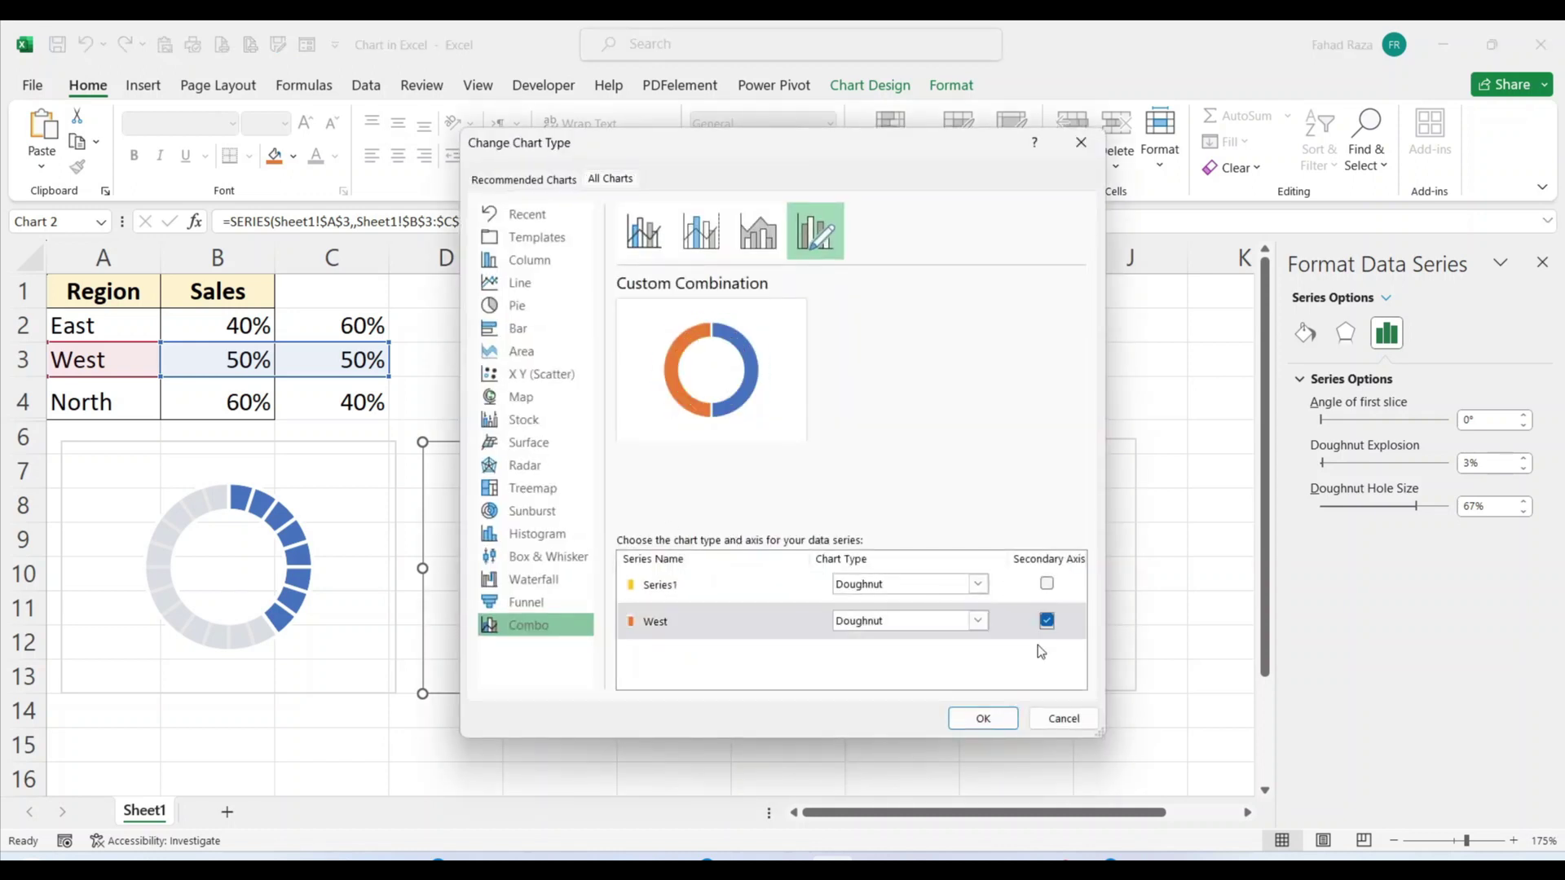
{"action": "left_click", "coordinate": [982, 718]}
Set only the blue 50% slice of the West series to no fill in the middle chart
{"action": "left_click", "coordinate": [649, 530]}
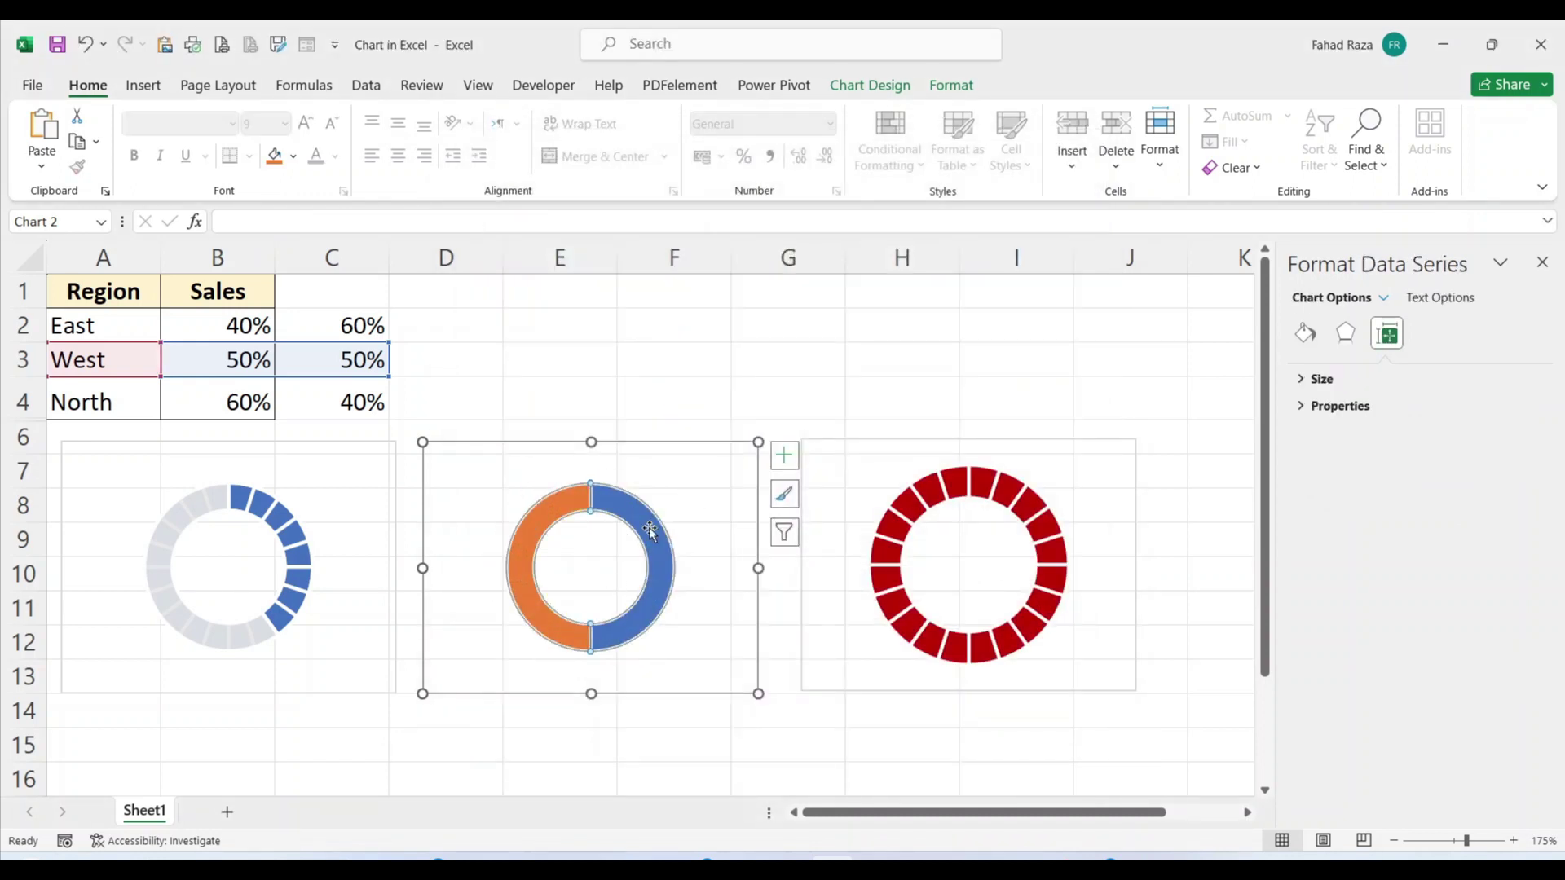
{"action": "left_click", "coordinate": [650, 530]}
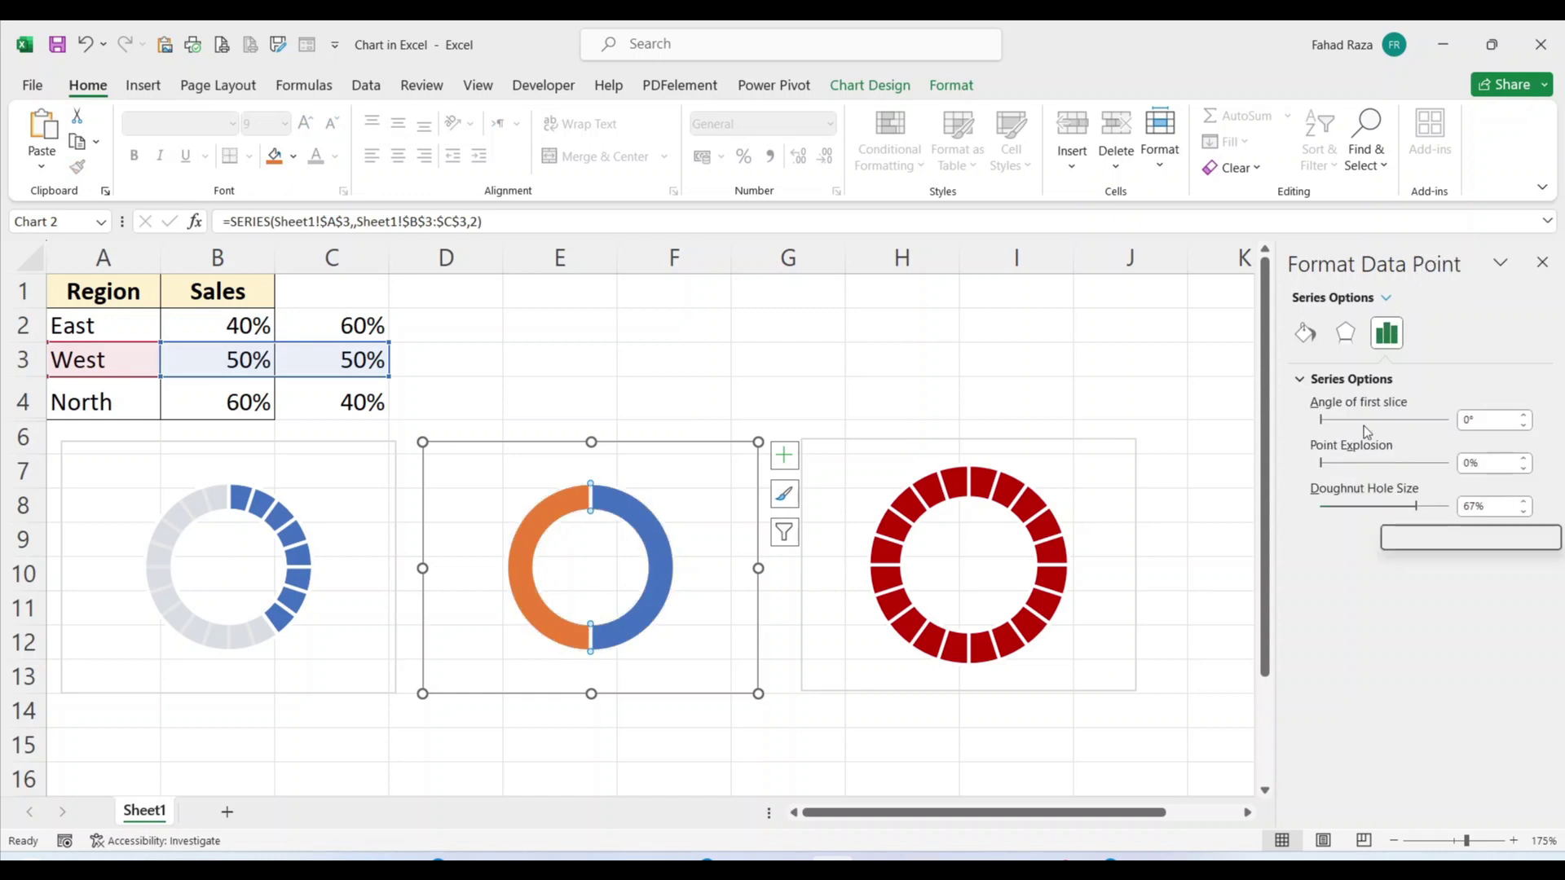
{"action": "left_click", "coordinate": [1304, 334]}
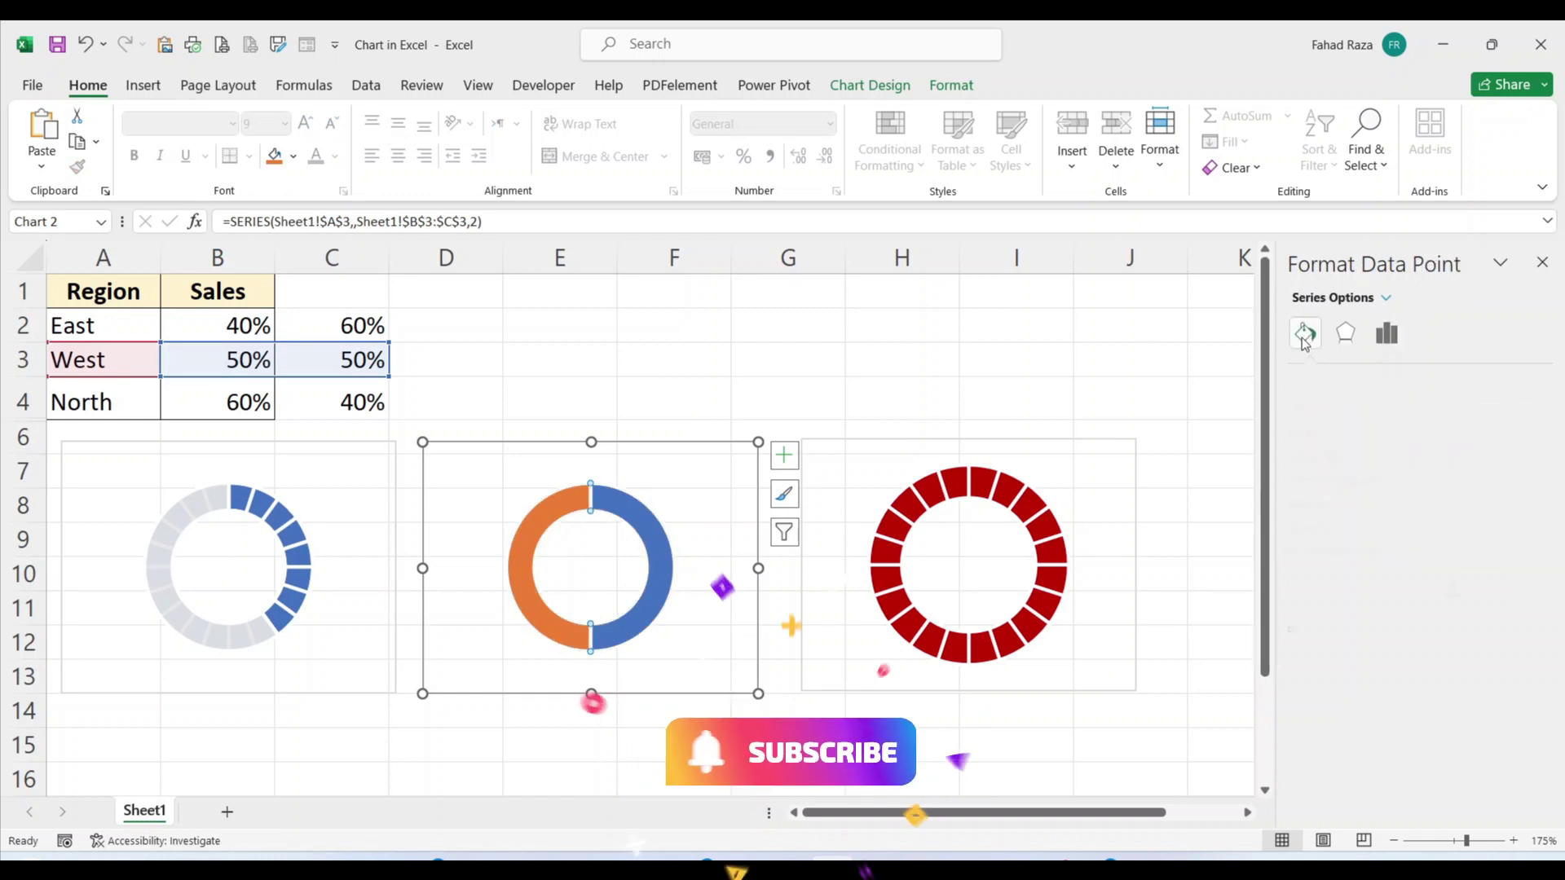
{"action": "left_click", "coordinate": [1336, 410]}
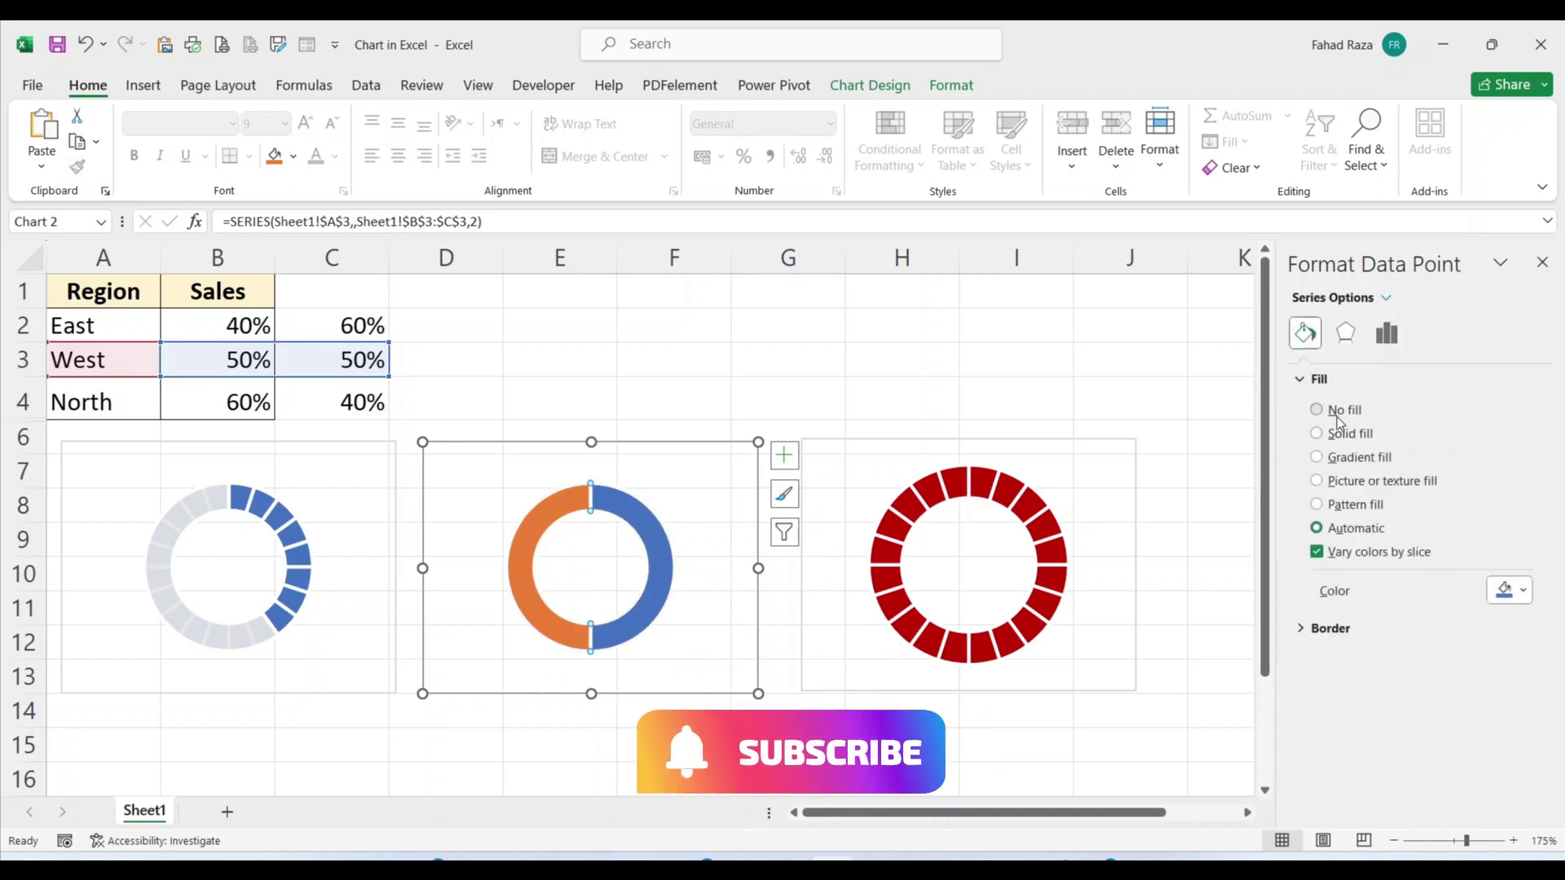
Give the orange 50% slice of the West series a light grey solid fill with about 13% transparency
{"action": "left_click", "coordinate": [536, 530]}
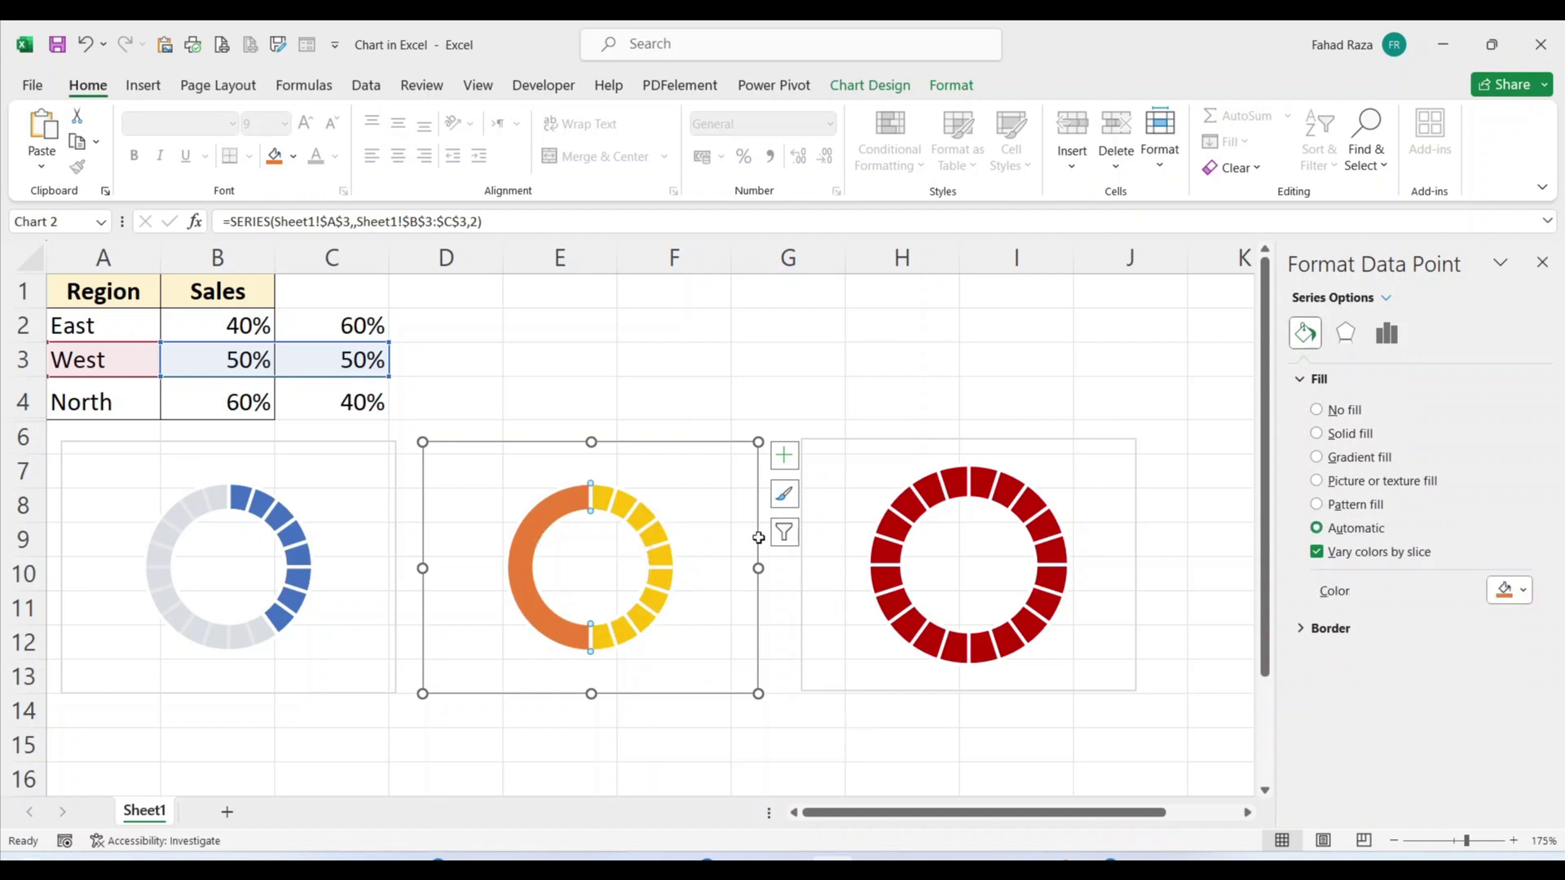
{"action": "left_click", "coordinate": [1358, 434]}
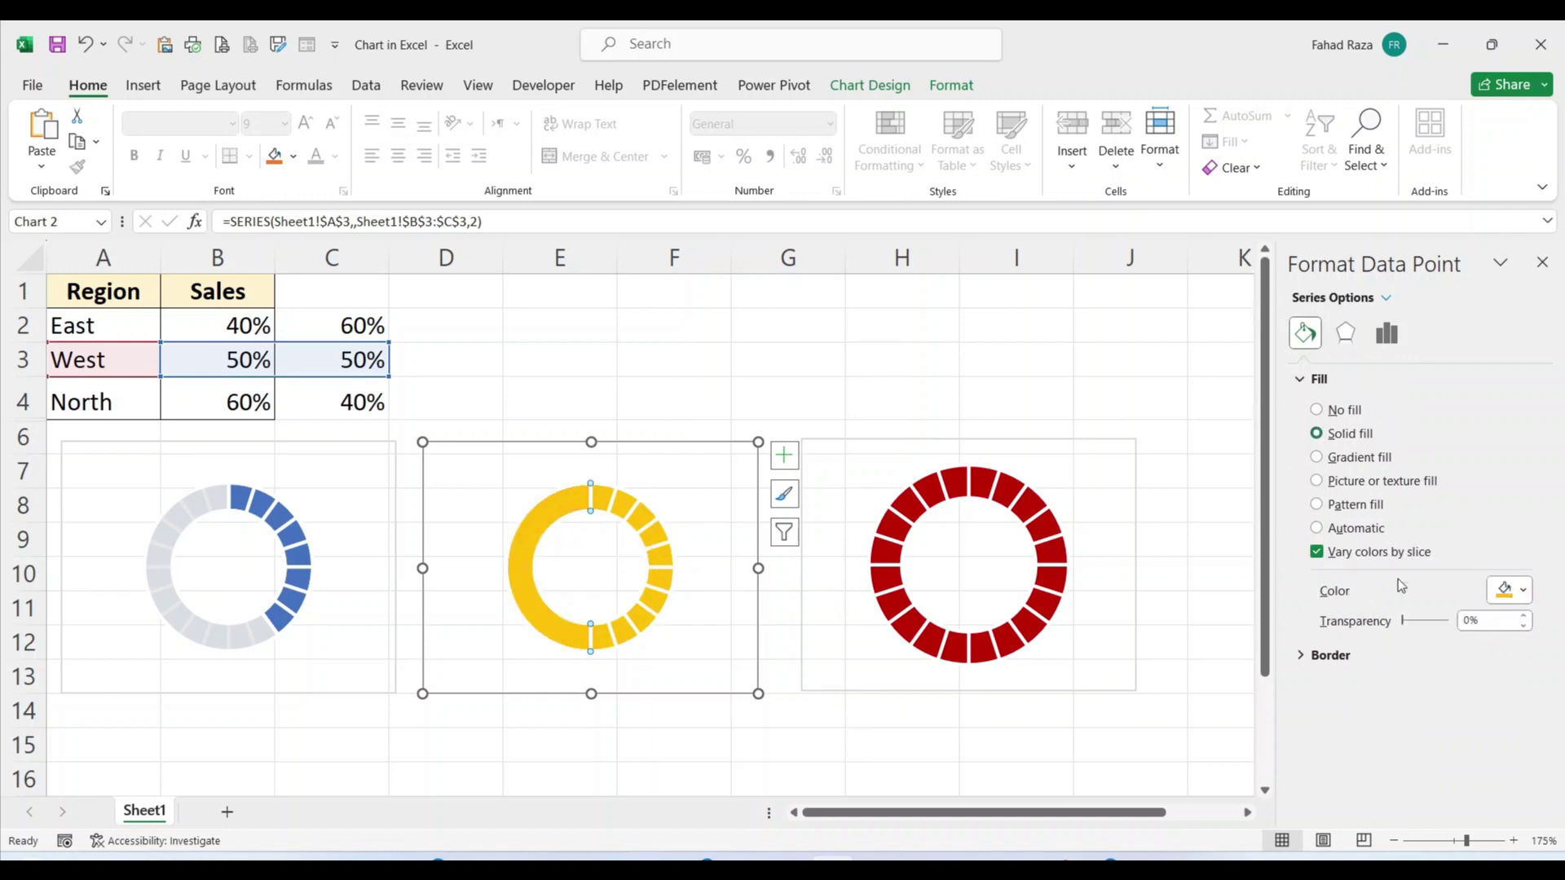
{"action": "left_click", "coordinate": [1521, 590]}
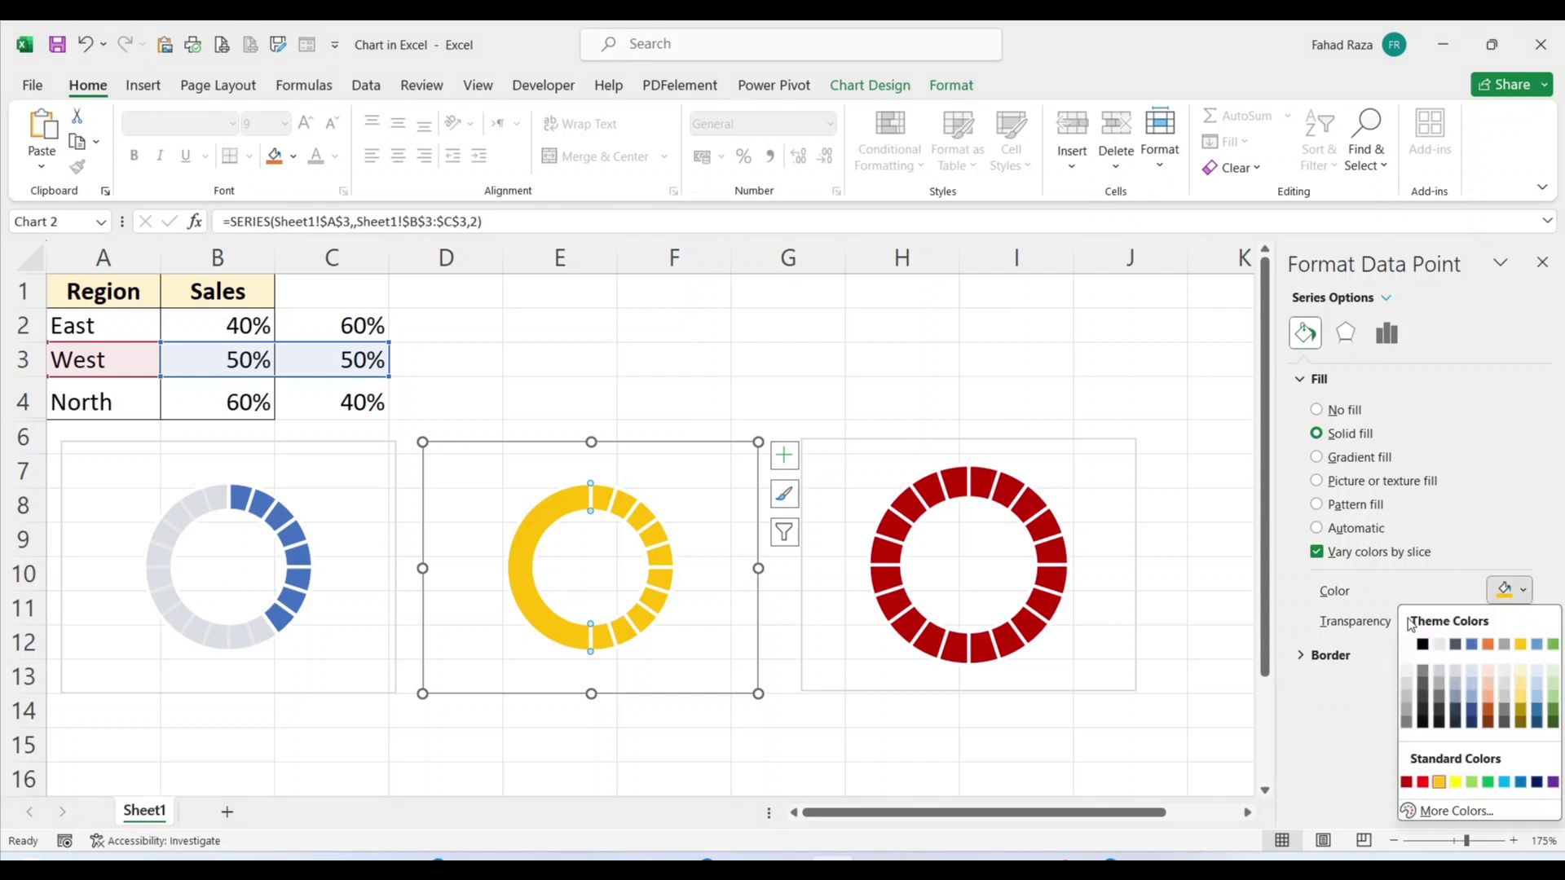
{"action": "left_click", "coordinate": [1447, 648]}
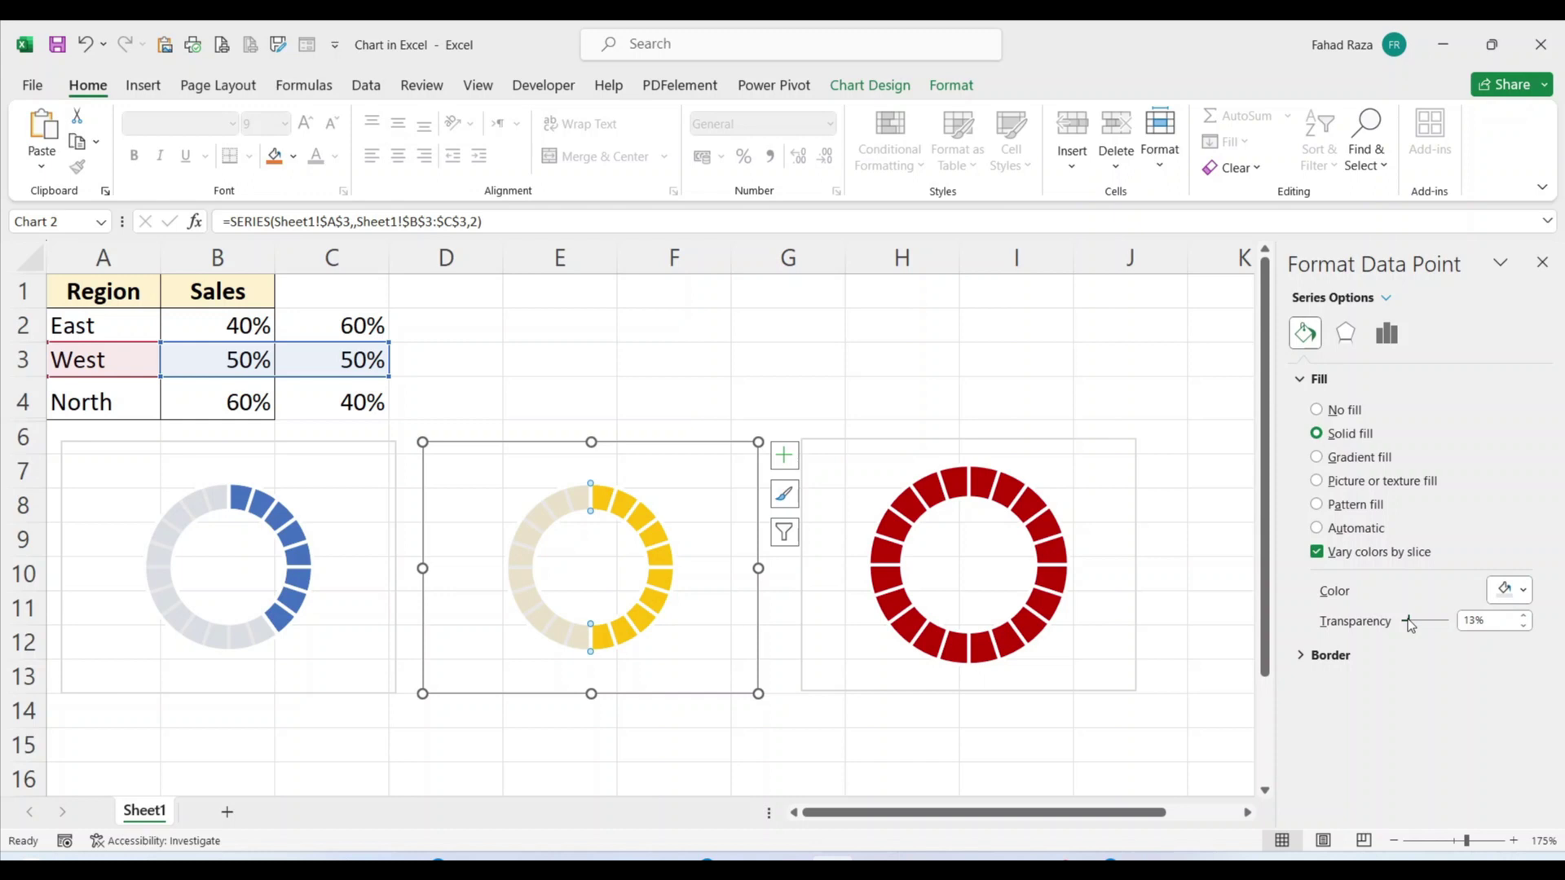
{"action": "left_click", "coordinate": [1523, 616]}
Add a data series to the third doughnut chart, named from cell A4 (North) with values from B4:C4
{"action": "left_click", "coordinate": [929, 492]}
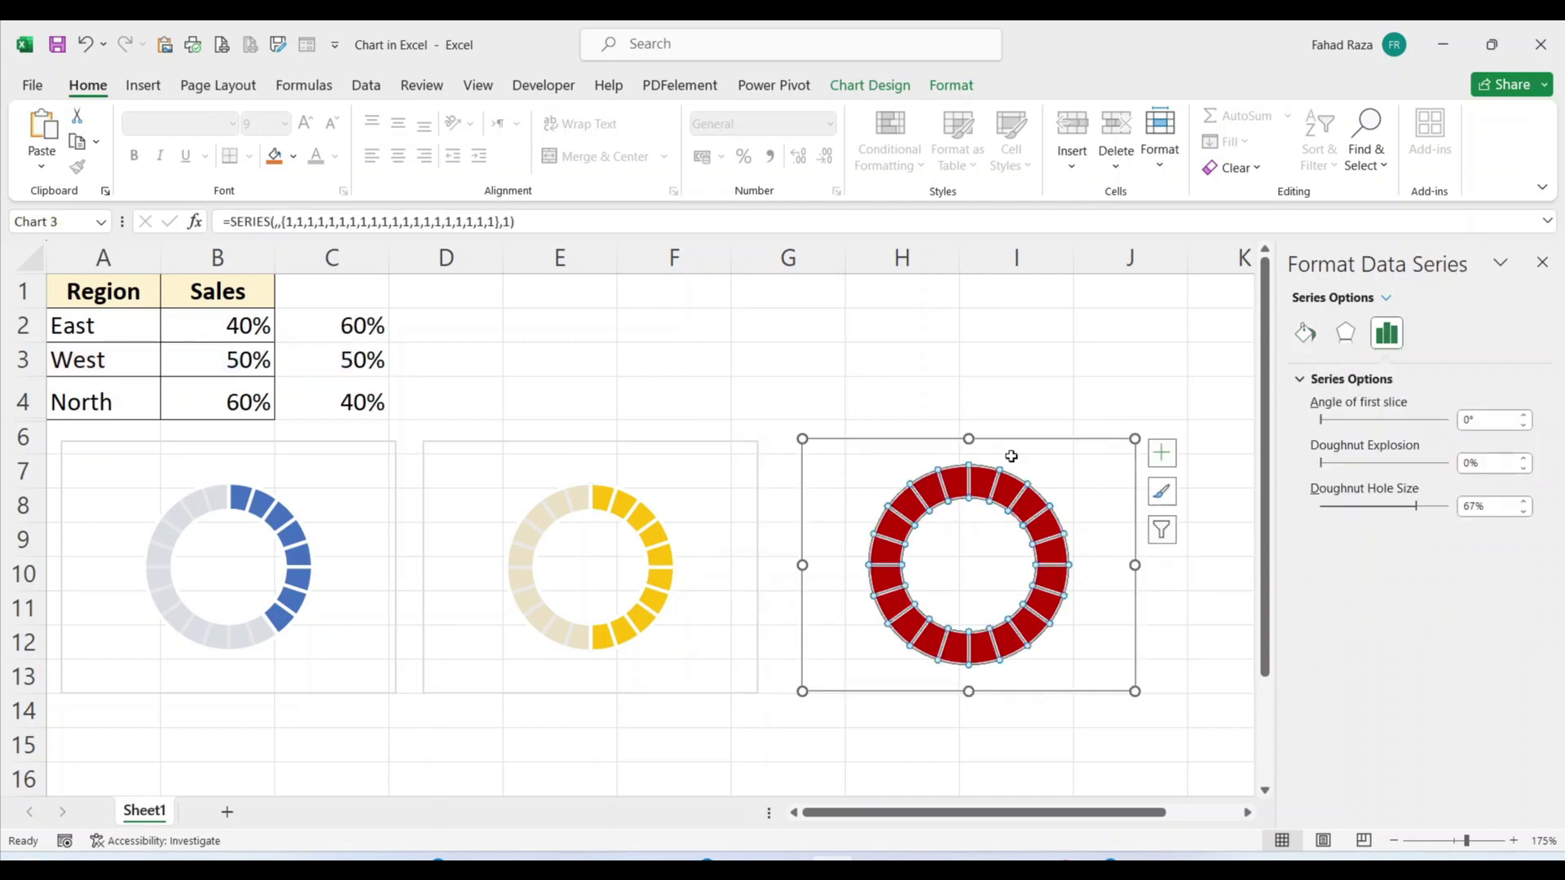
{"action": "right_click", "coordinate": [984, 481]}
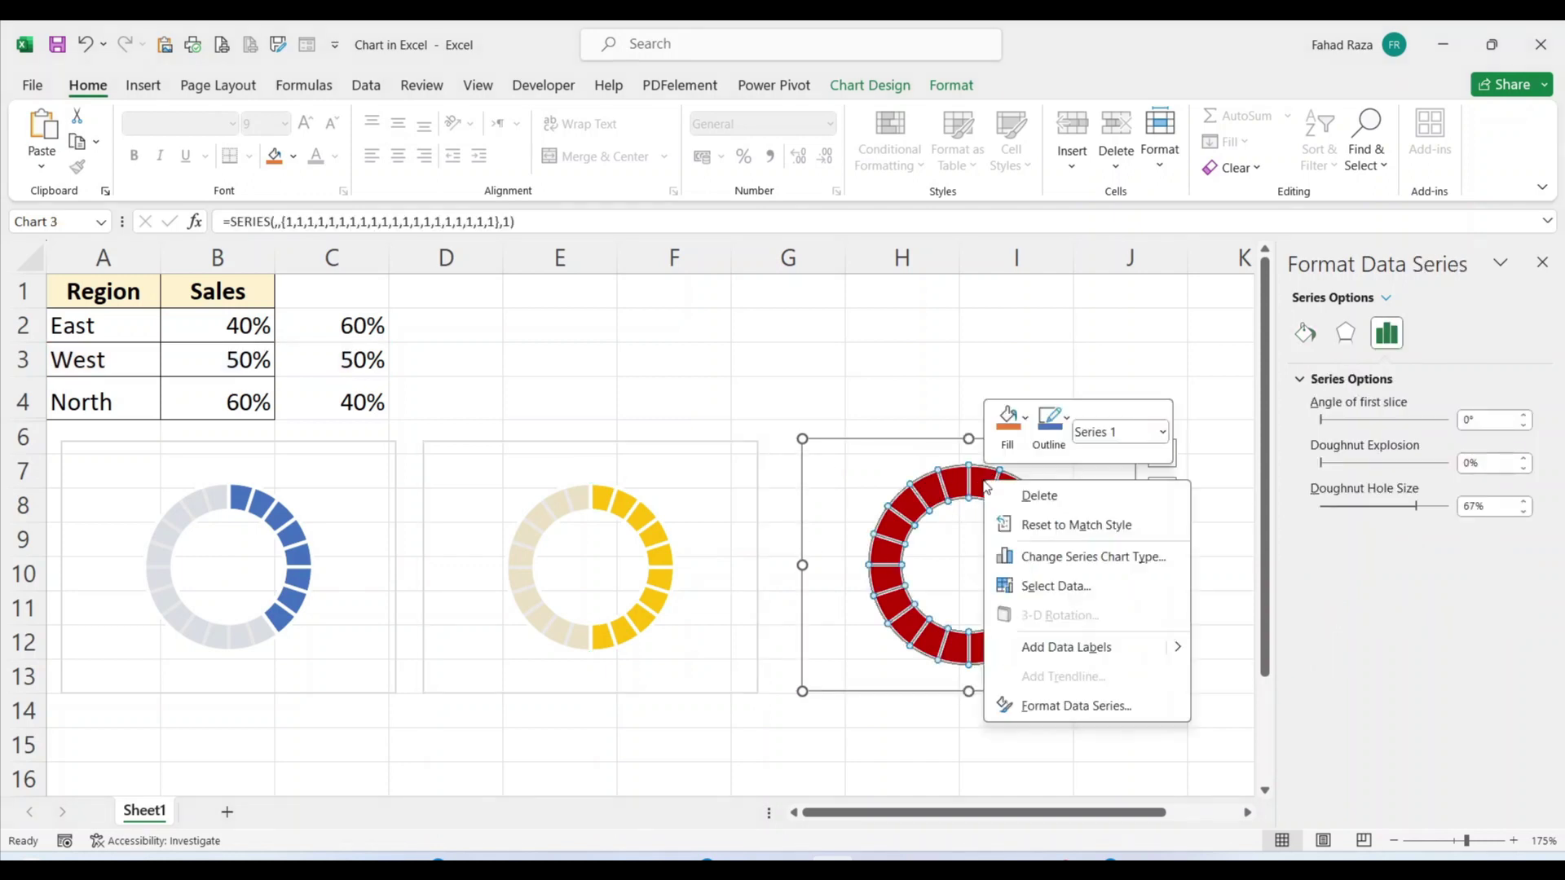
{"action": "left_click", "coordinate": [1053, 587]}
{"action": "left_click", "coordinate": [471, 465]}
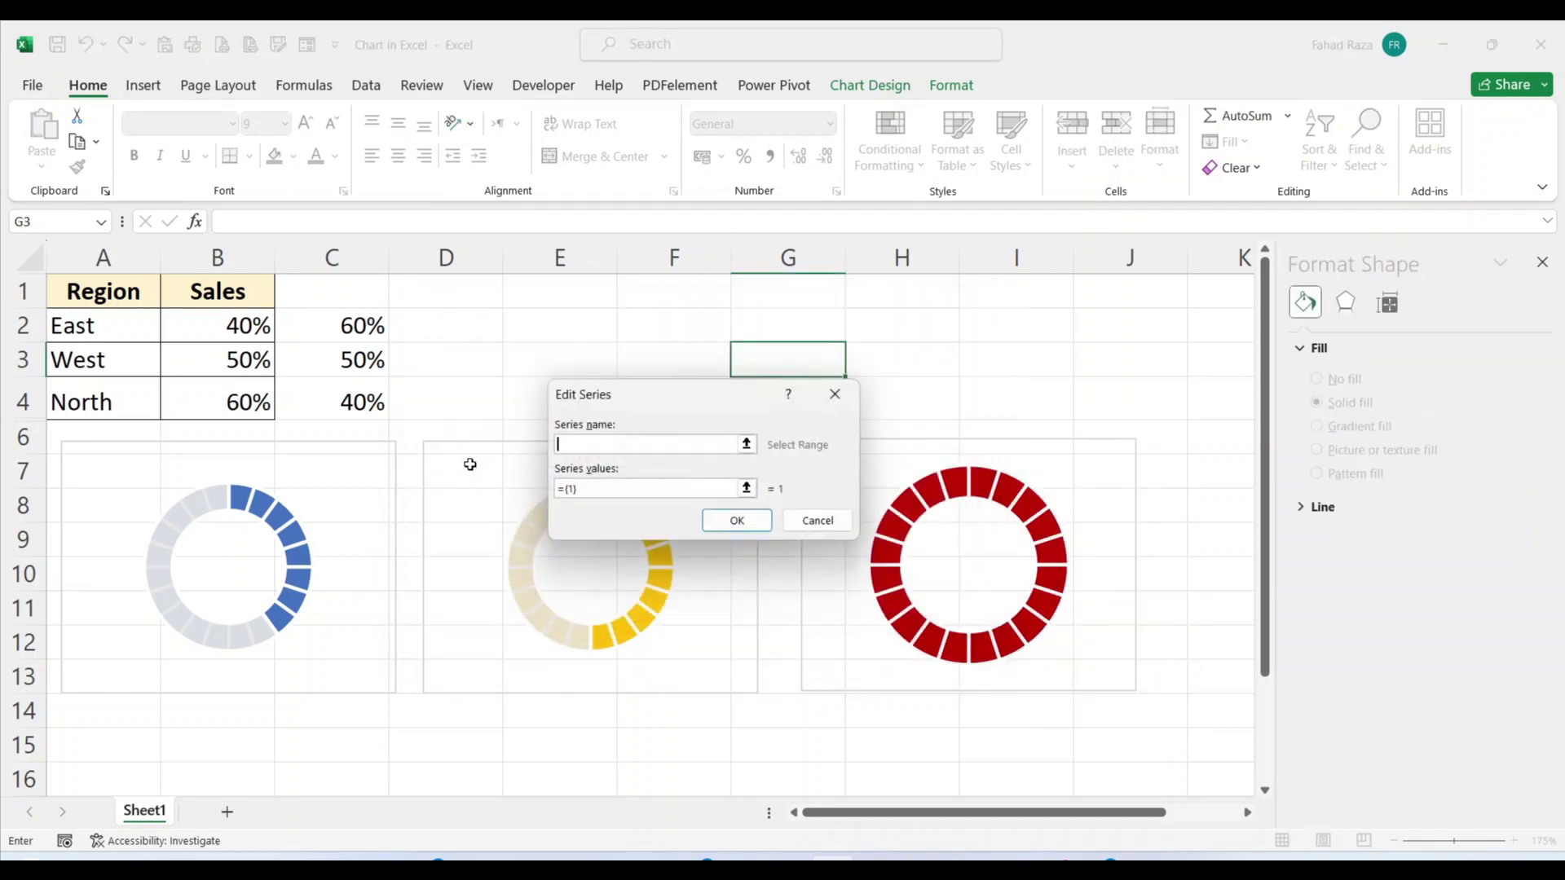
{"action": "left_click", "coordinate": [117, 395]}
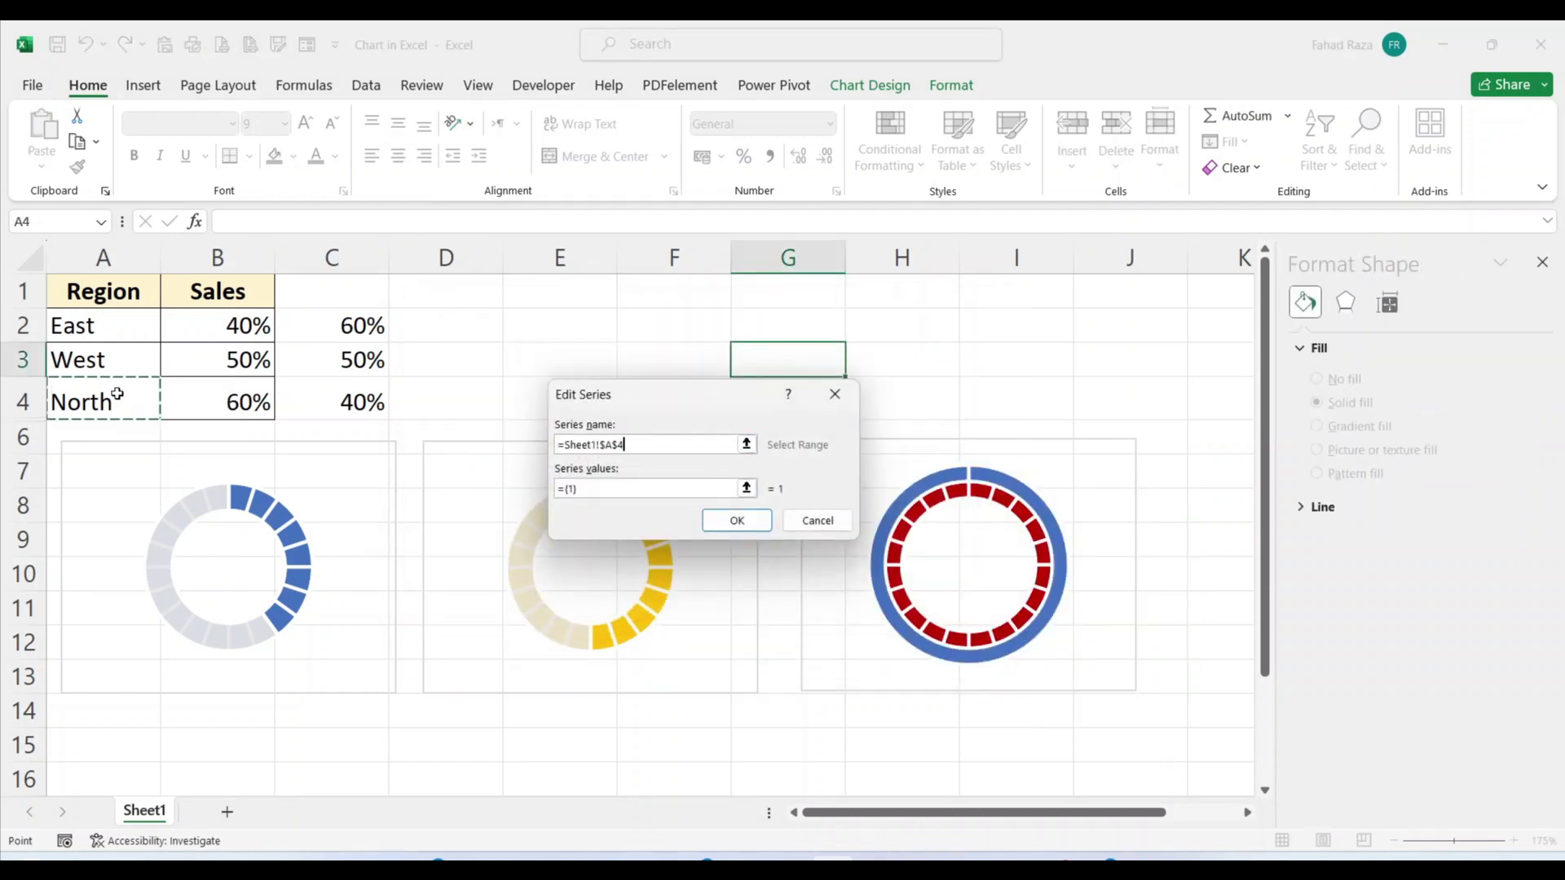
{"action": "key", "text": "Tab"}
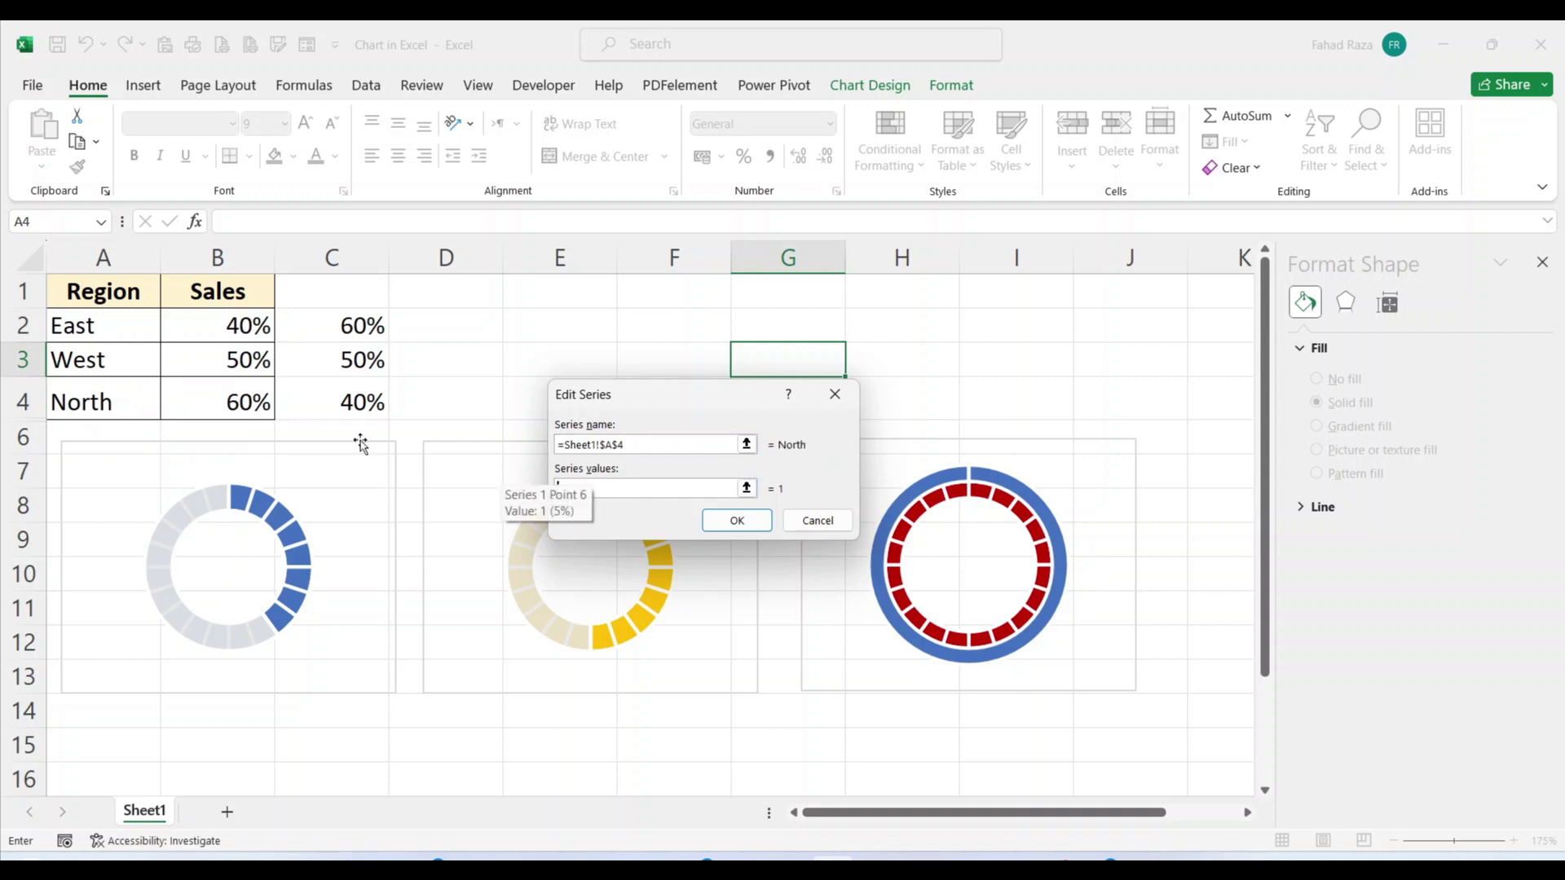
{"action": "left_click_drag", "start_coordinate": [269, 403], "coordinate": [350, 407]}
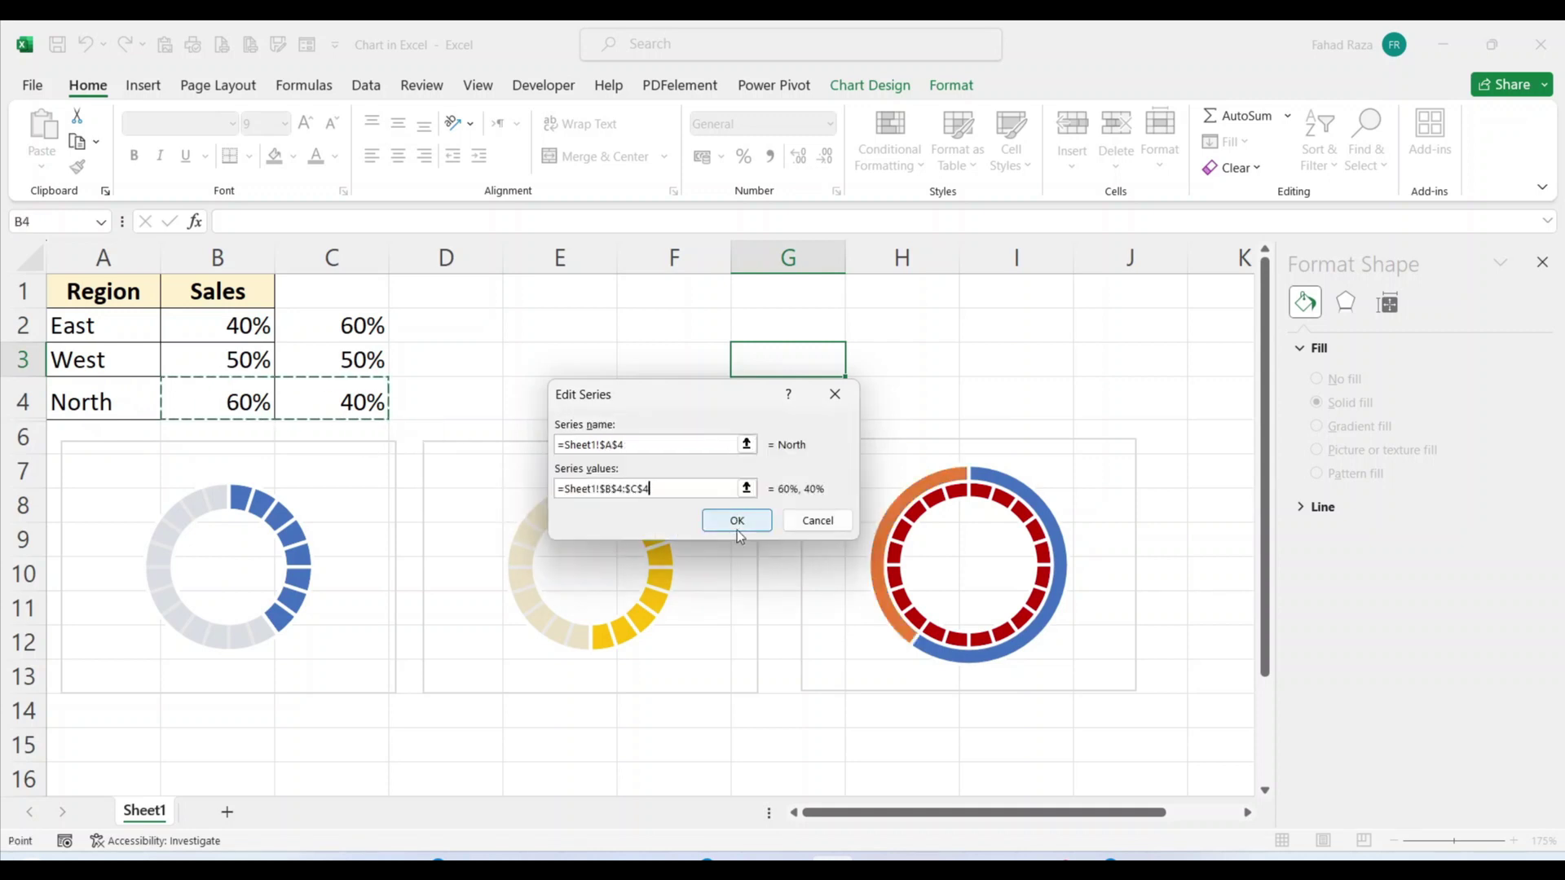
{"action": "left_click", "coordinate": [737, 522]}
{"action": "left_click", "coordinate": [861, 602]}
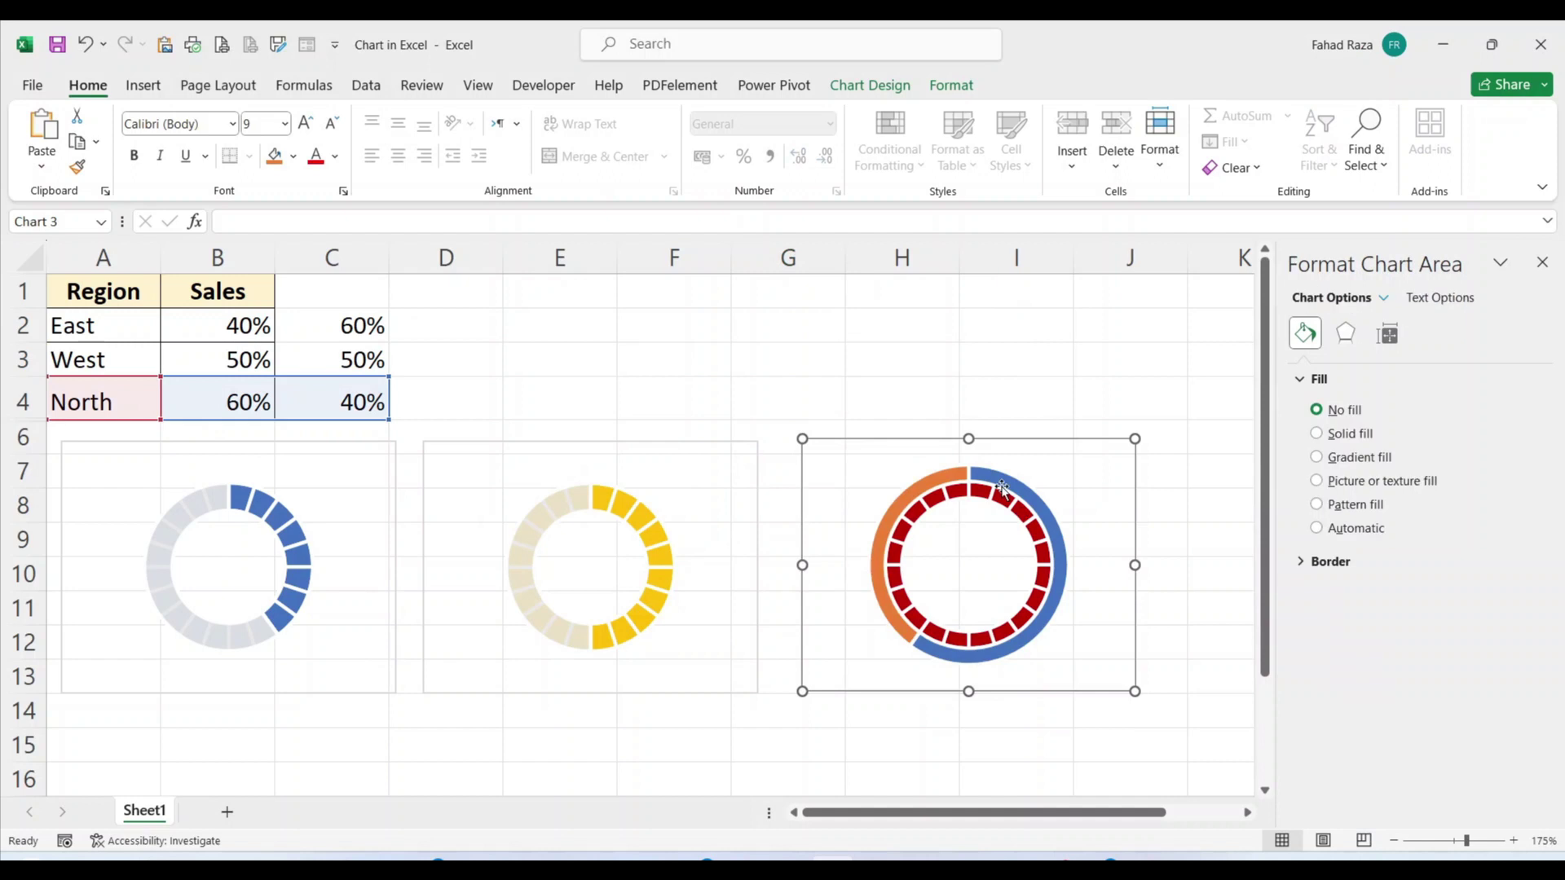
Place the North series of the third chart on the secondary axis, keeping both series as doughnuts
{"action": "left_click", "coordinate": [1059, 563]}
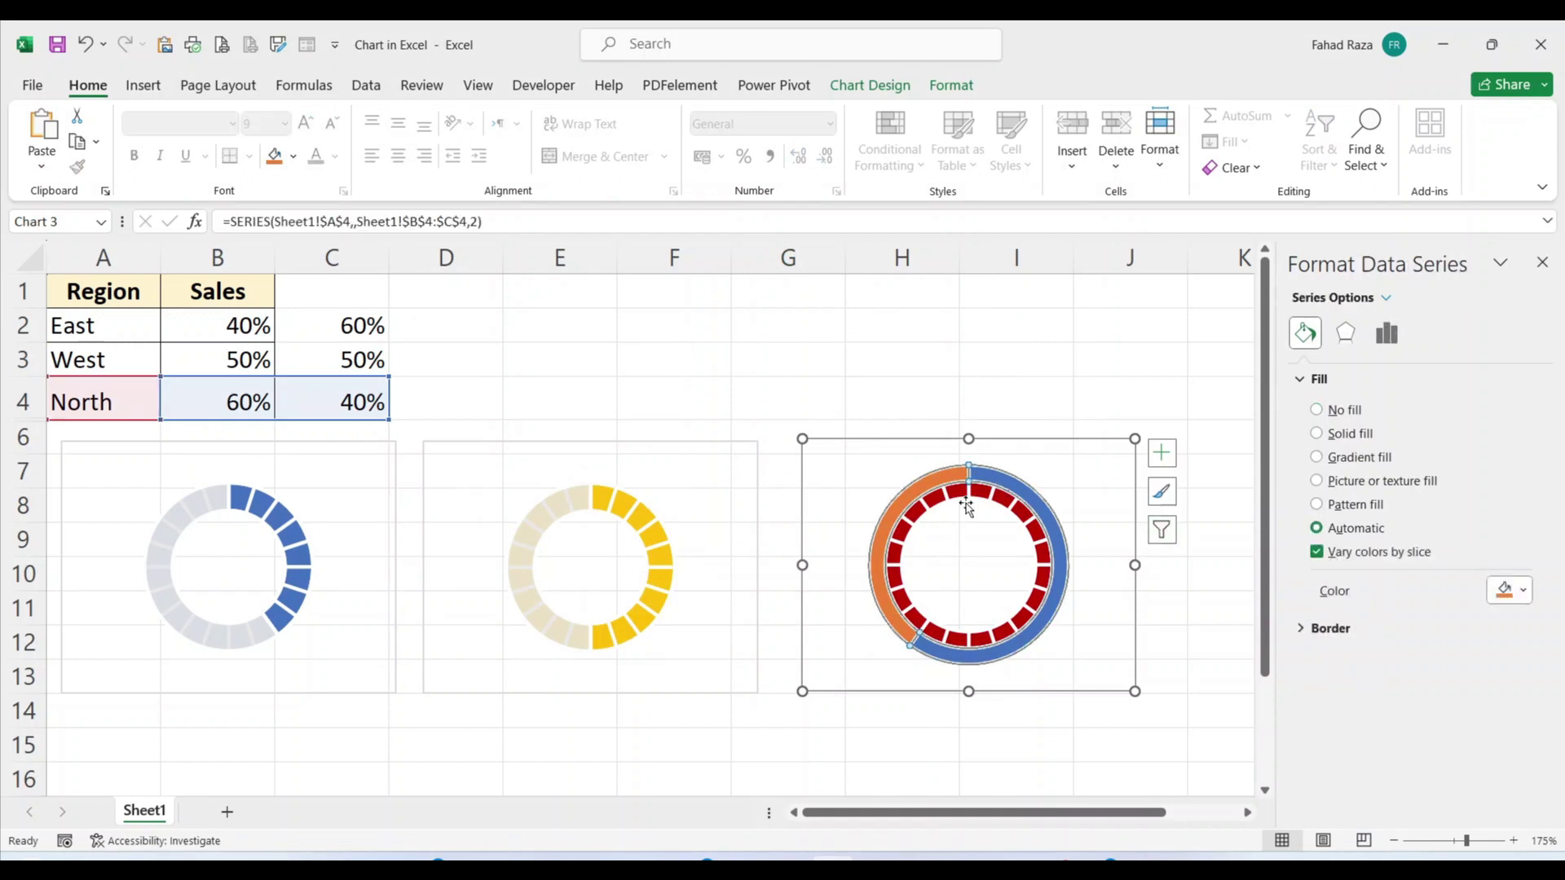
{"action": "left_click", "coordinate": [1004, 484]}
{"action": "right_click", "coordinate": [1005, 484]}
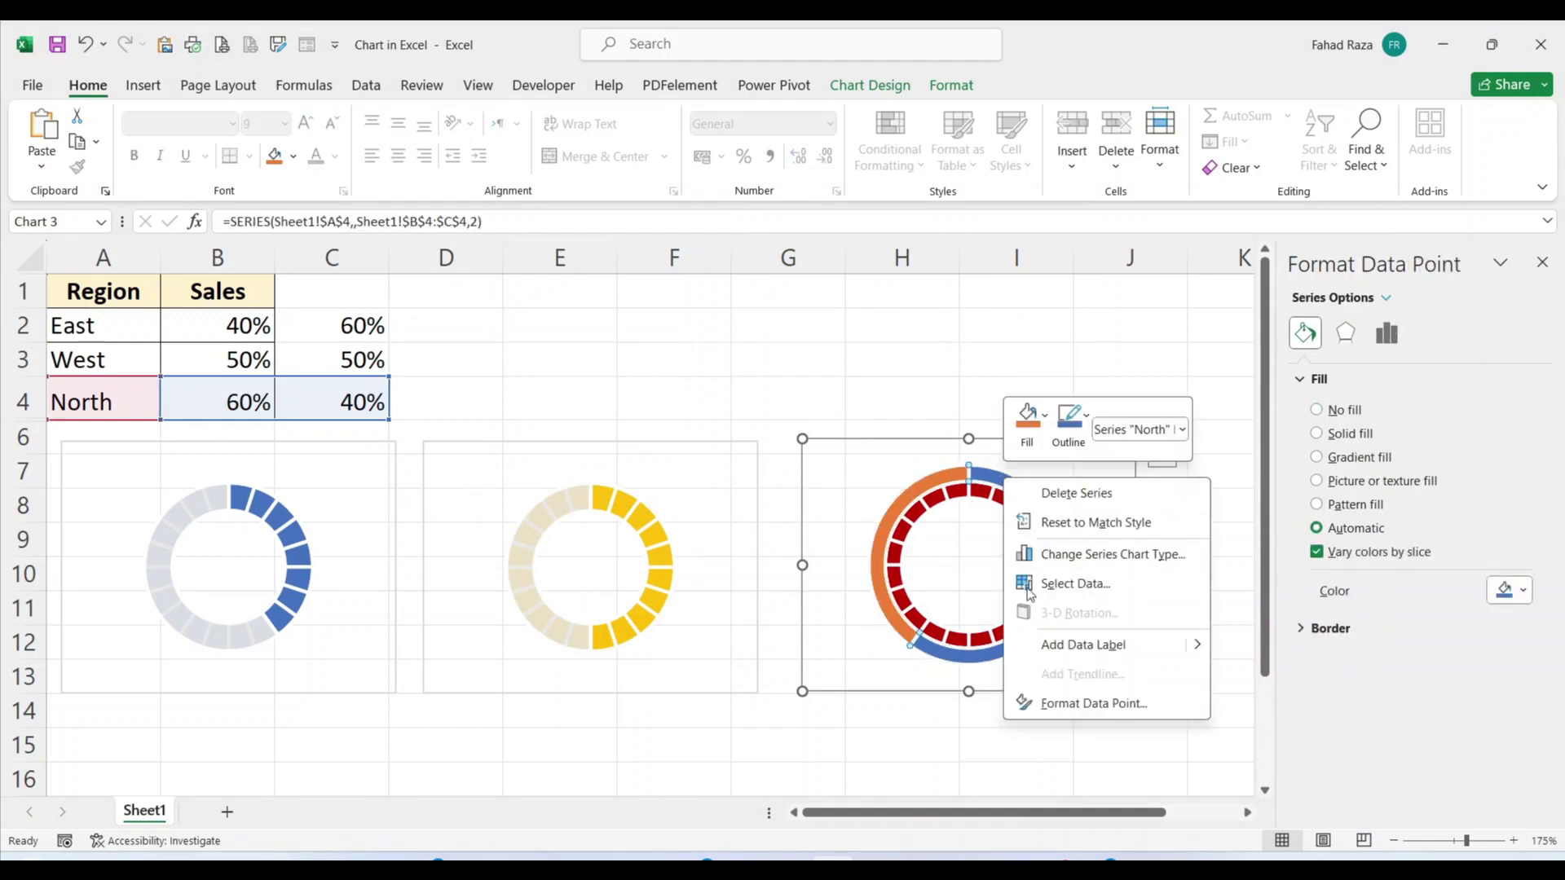
{"action": "left_click", "coordinate": [1068, 556]}
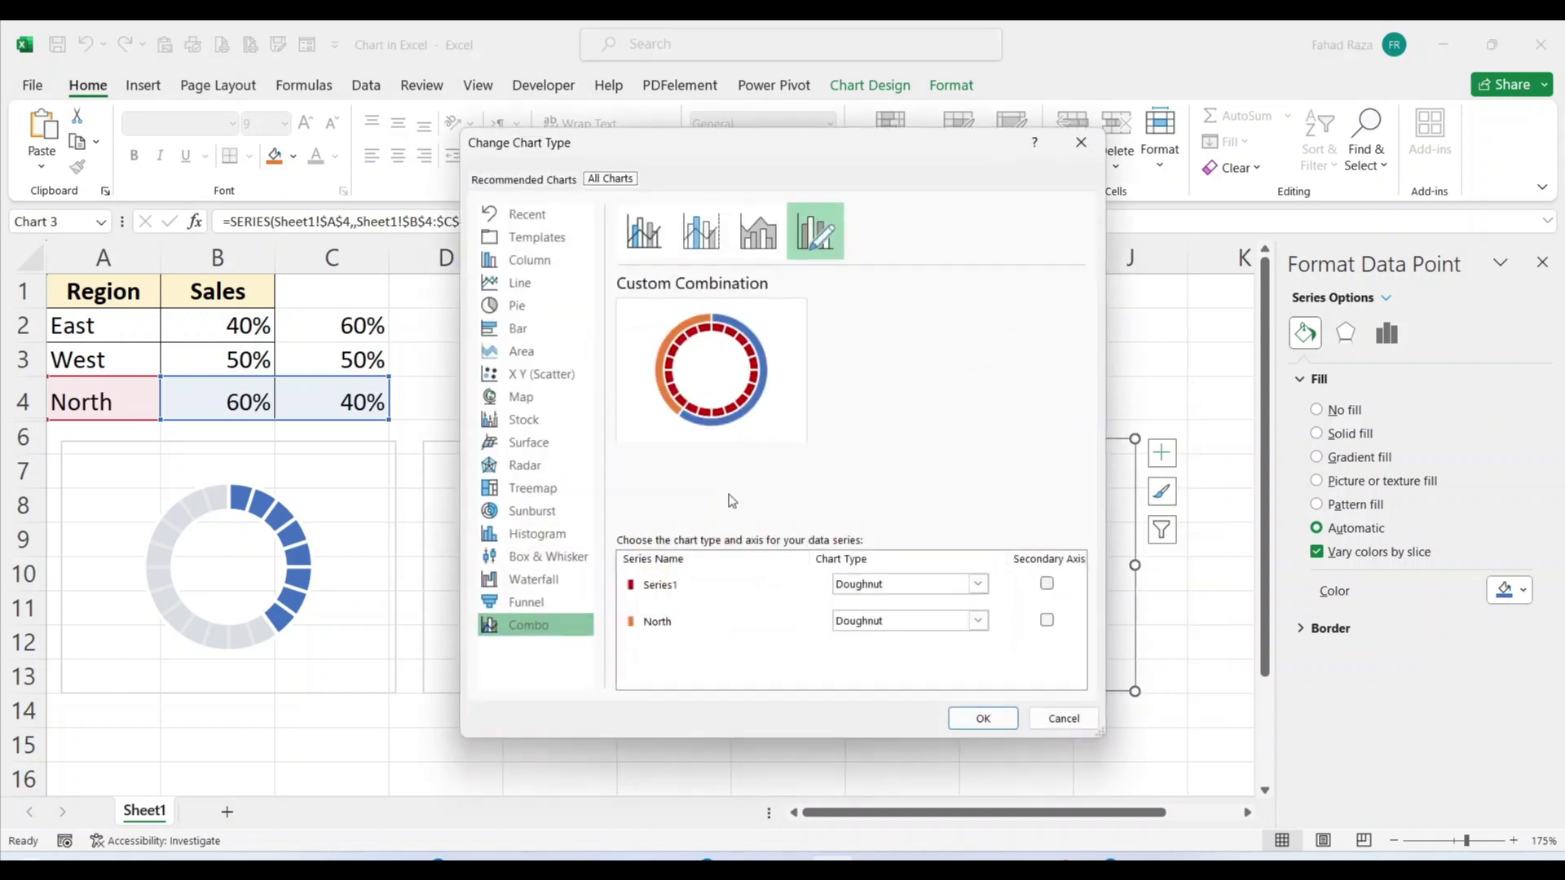
{"action": "left_click", "coordinate": [1047, 621]}
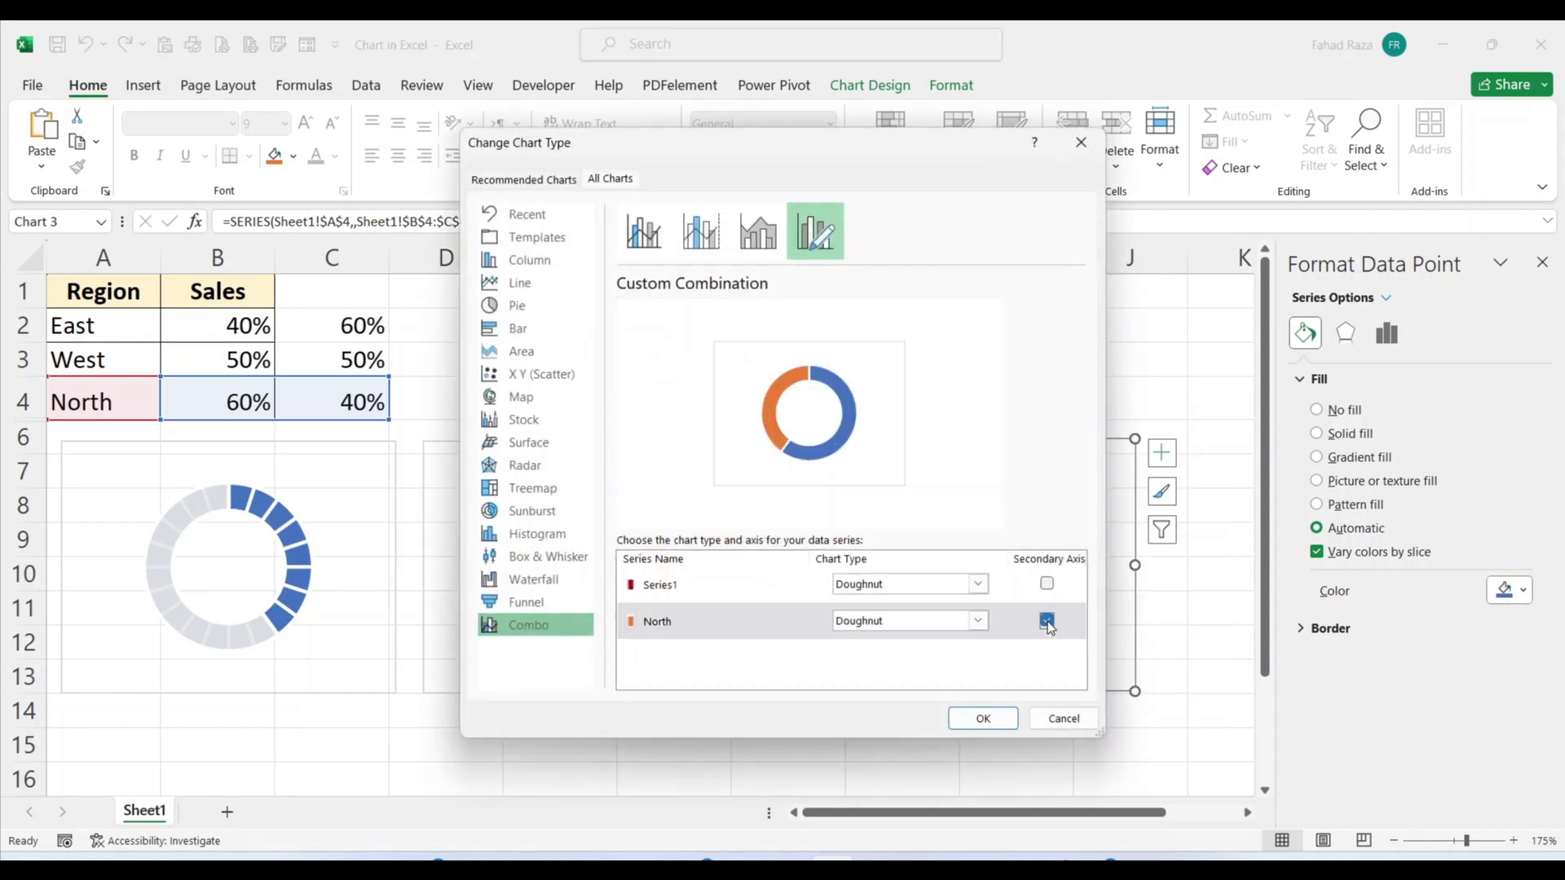
{"action": "left_click", "coordinate": [983, 718]}
Set only the blue 60% slice of the North series to no fill in the third chart
{"action": "left_click", "coordinate": [1004, 509]}
{"action": "left_click", "coordinate": [1019, 502]}
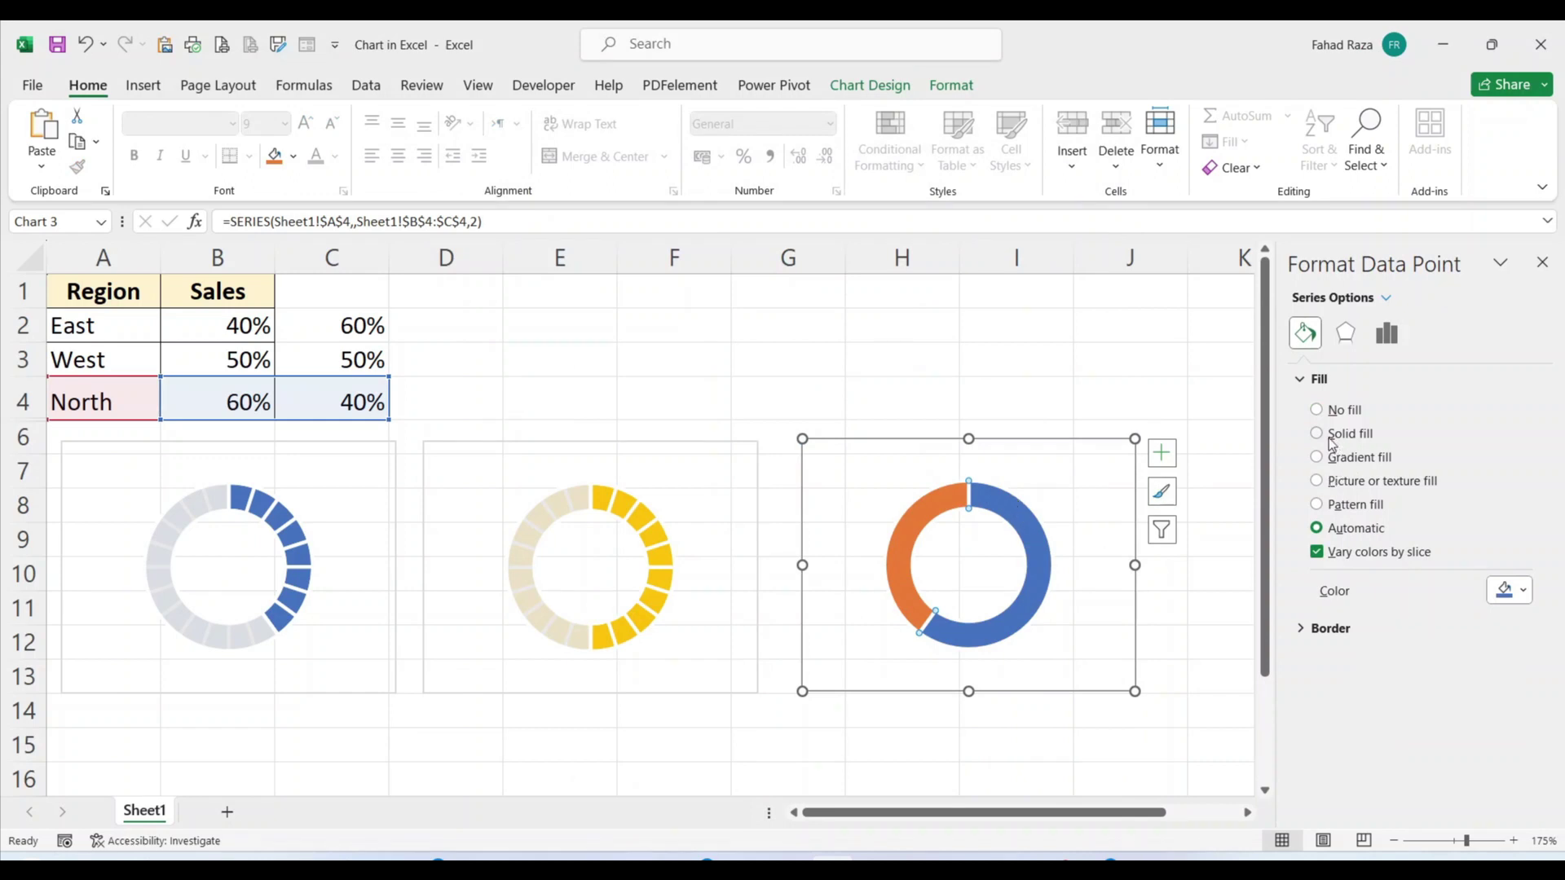
{"action": "left_click", "coordinate": [1316, 410]}
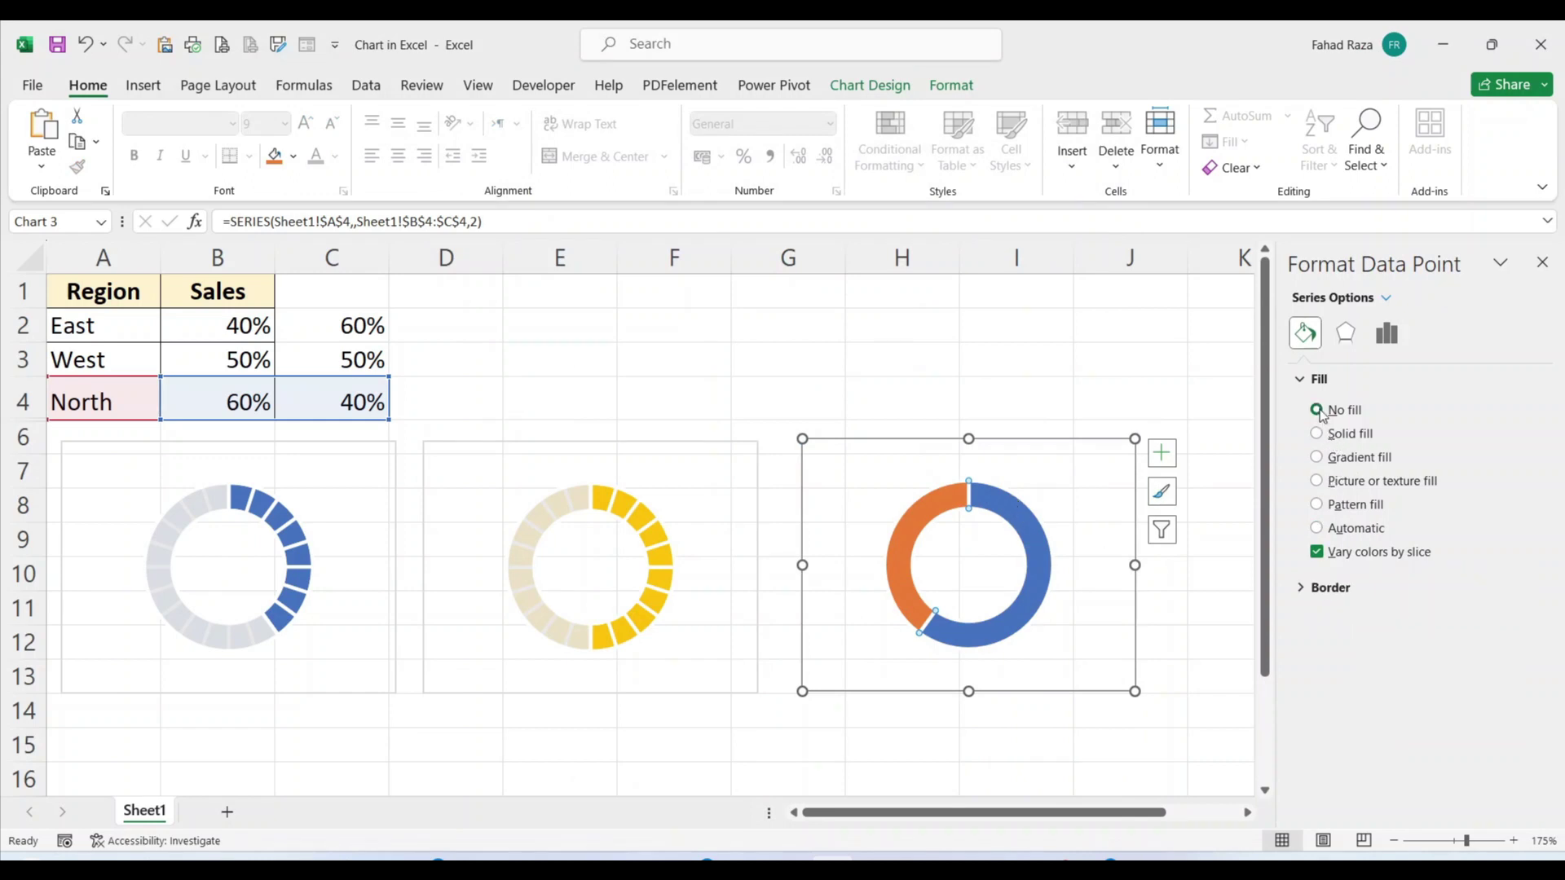
Give the orange 40% slice of the North series a light grey solid fill with slightly more than 8% transparency
{"action": "left_click", "coordinate": [934, 511]}
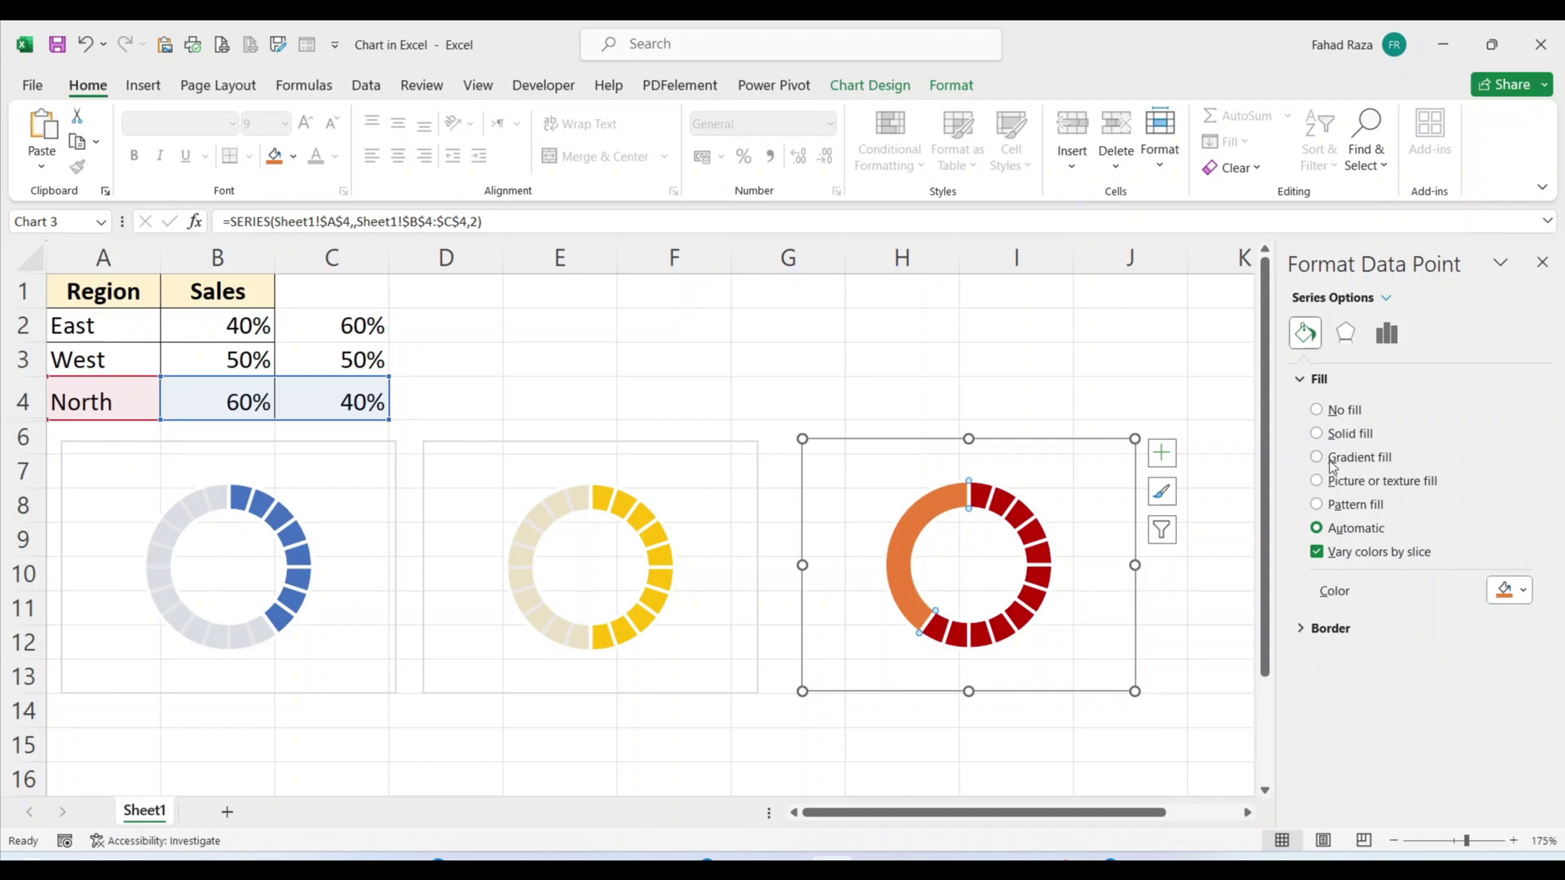
{"action": "left_click", "coordinate": [1337, 438]}
{"action": "left_click", "coordinate": [1522, 590]}
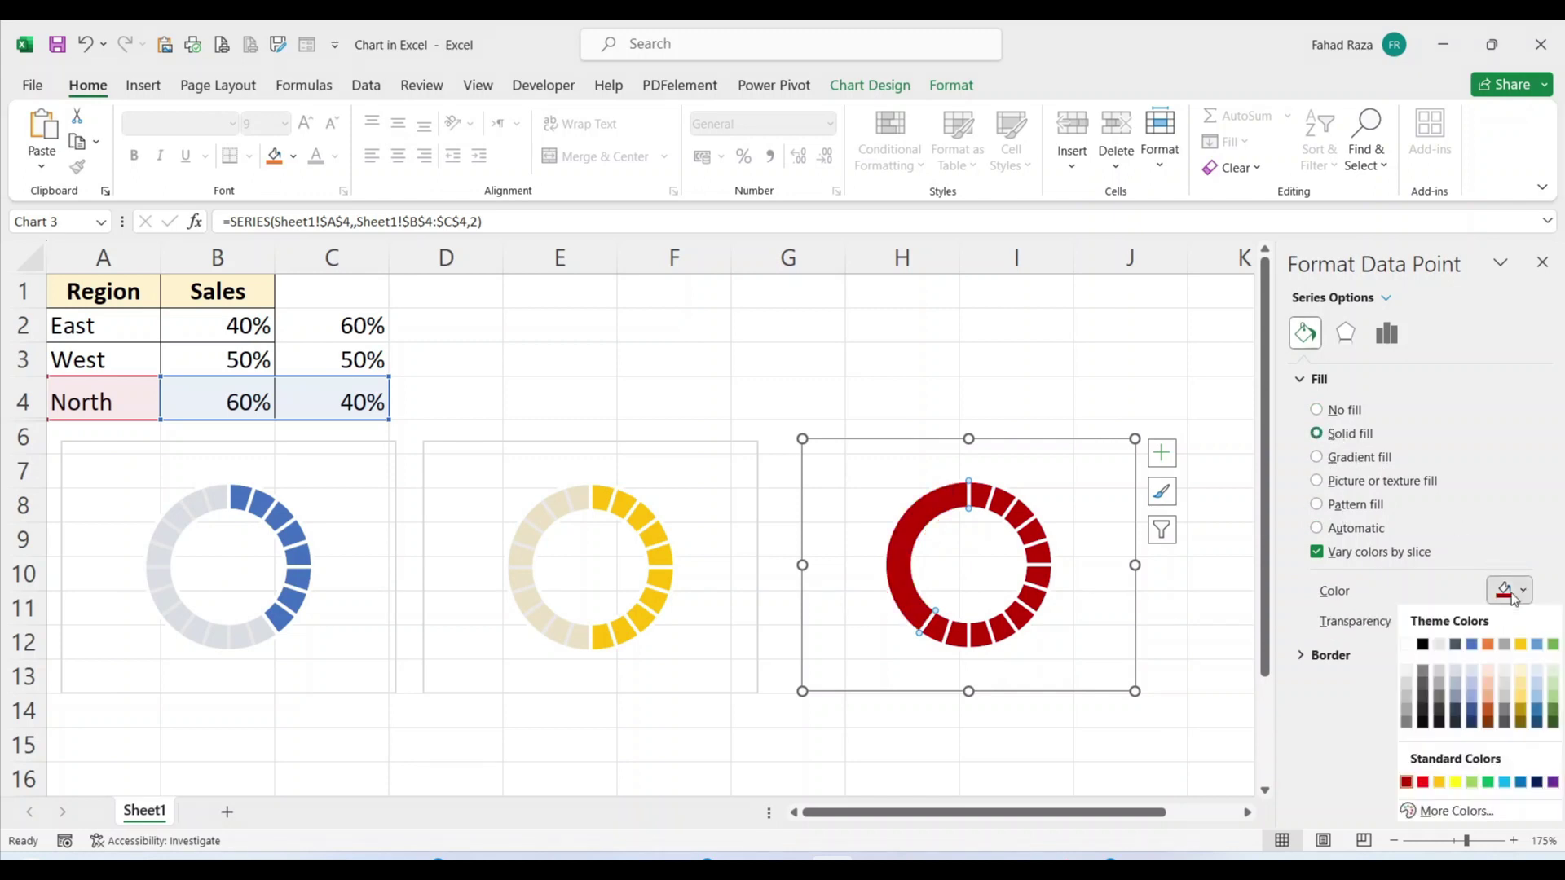
{"action": "left_click", "coordinate": [1439, 644]}
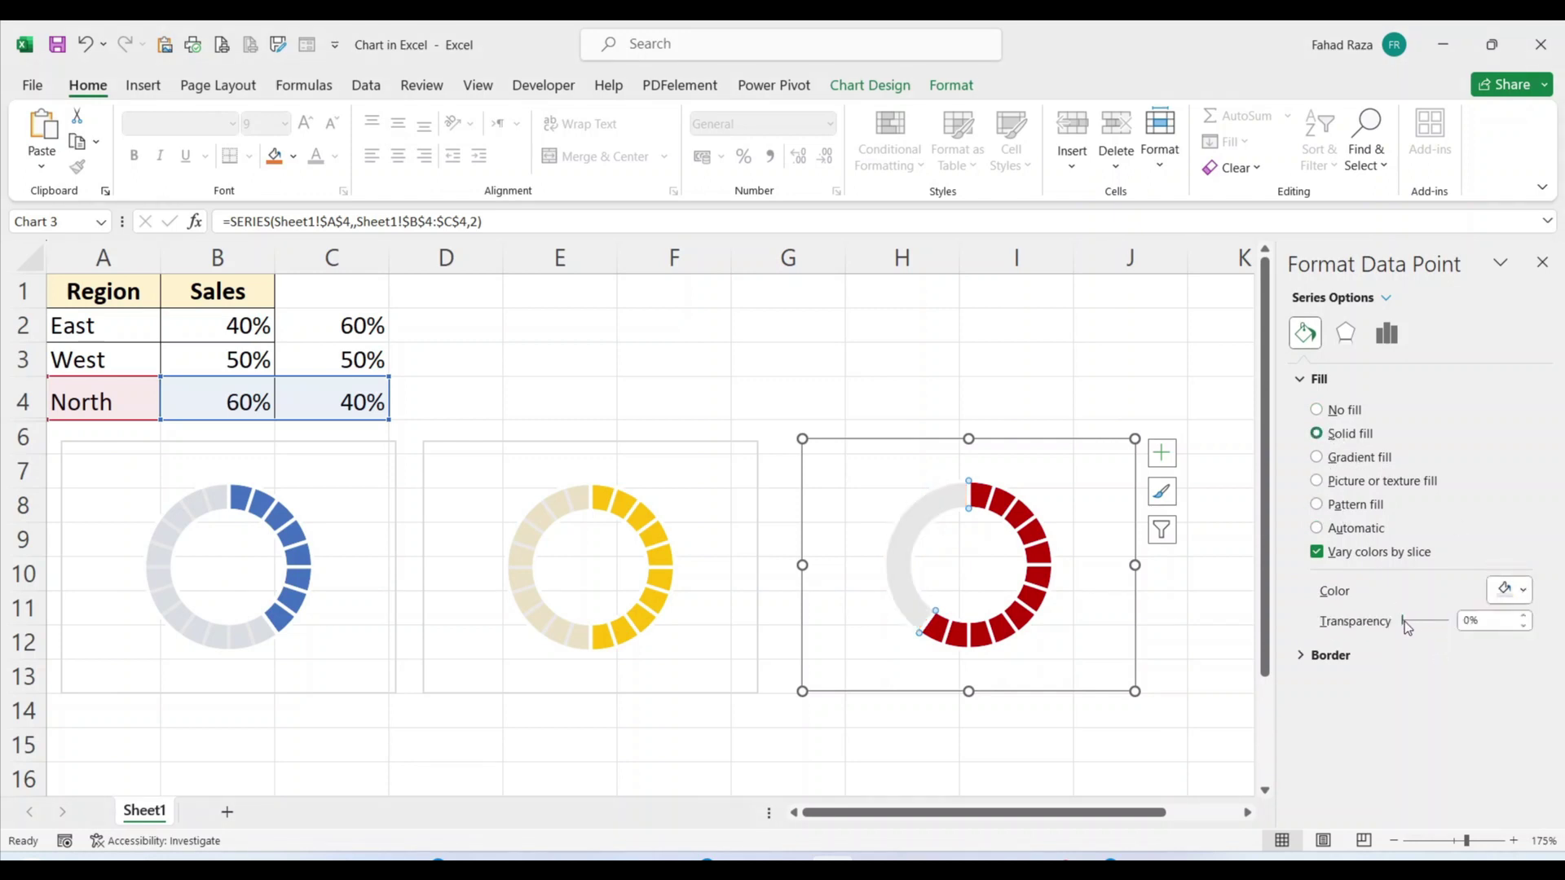
{"action": "left_click_drag", "start_coordinate": [1404, 624], "coordinate": [1410, 626]}
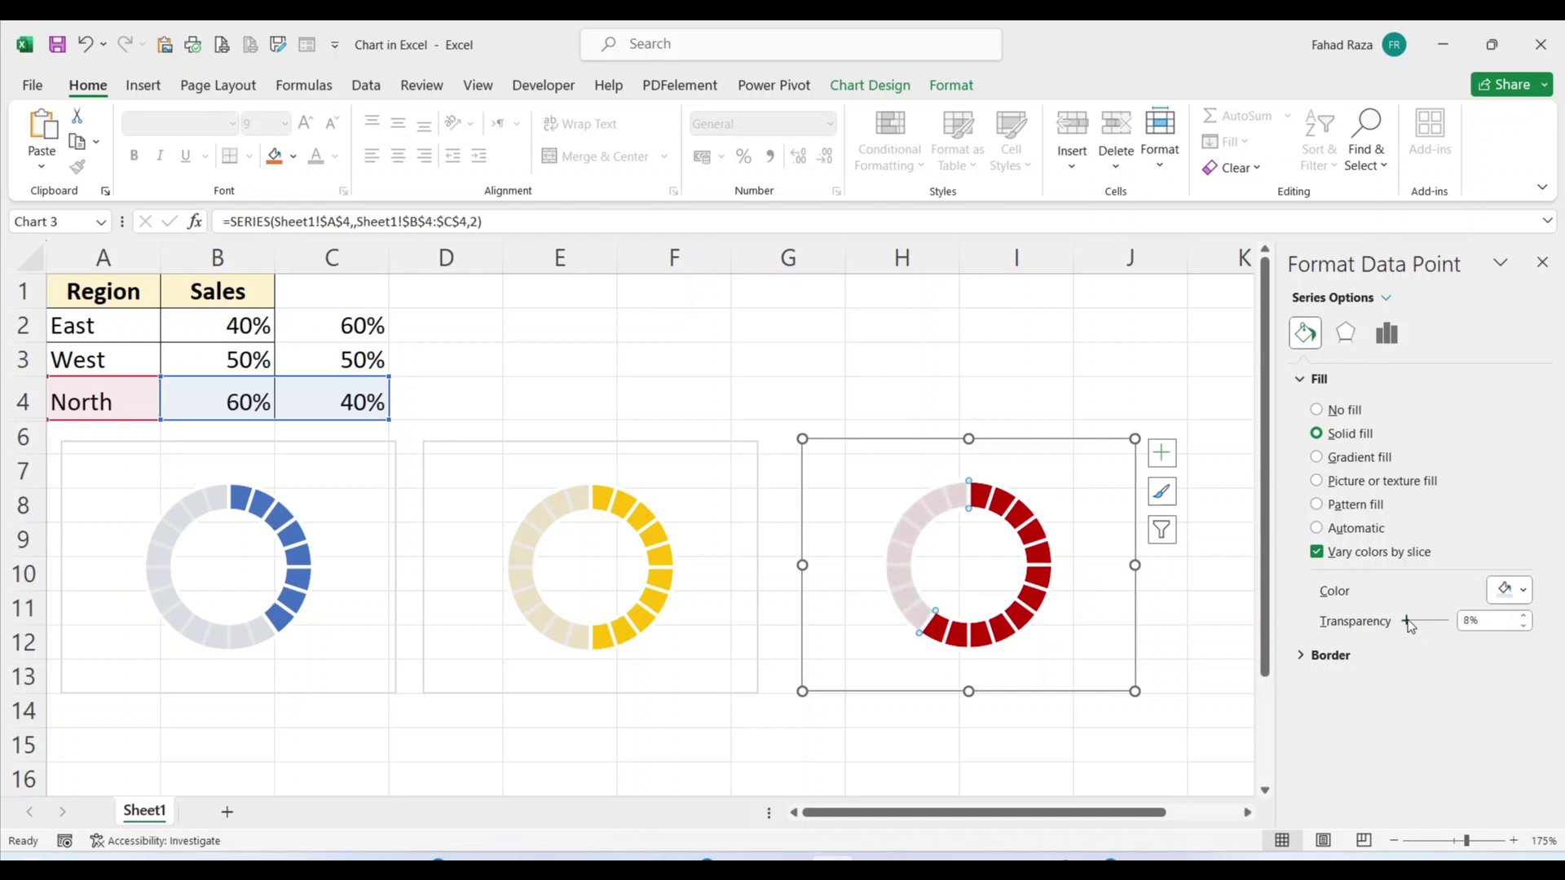
{"action": "left_click", "coordinate": [1523, 616]}
{"action": "left_click", "coordinate": [828, 320]}
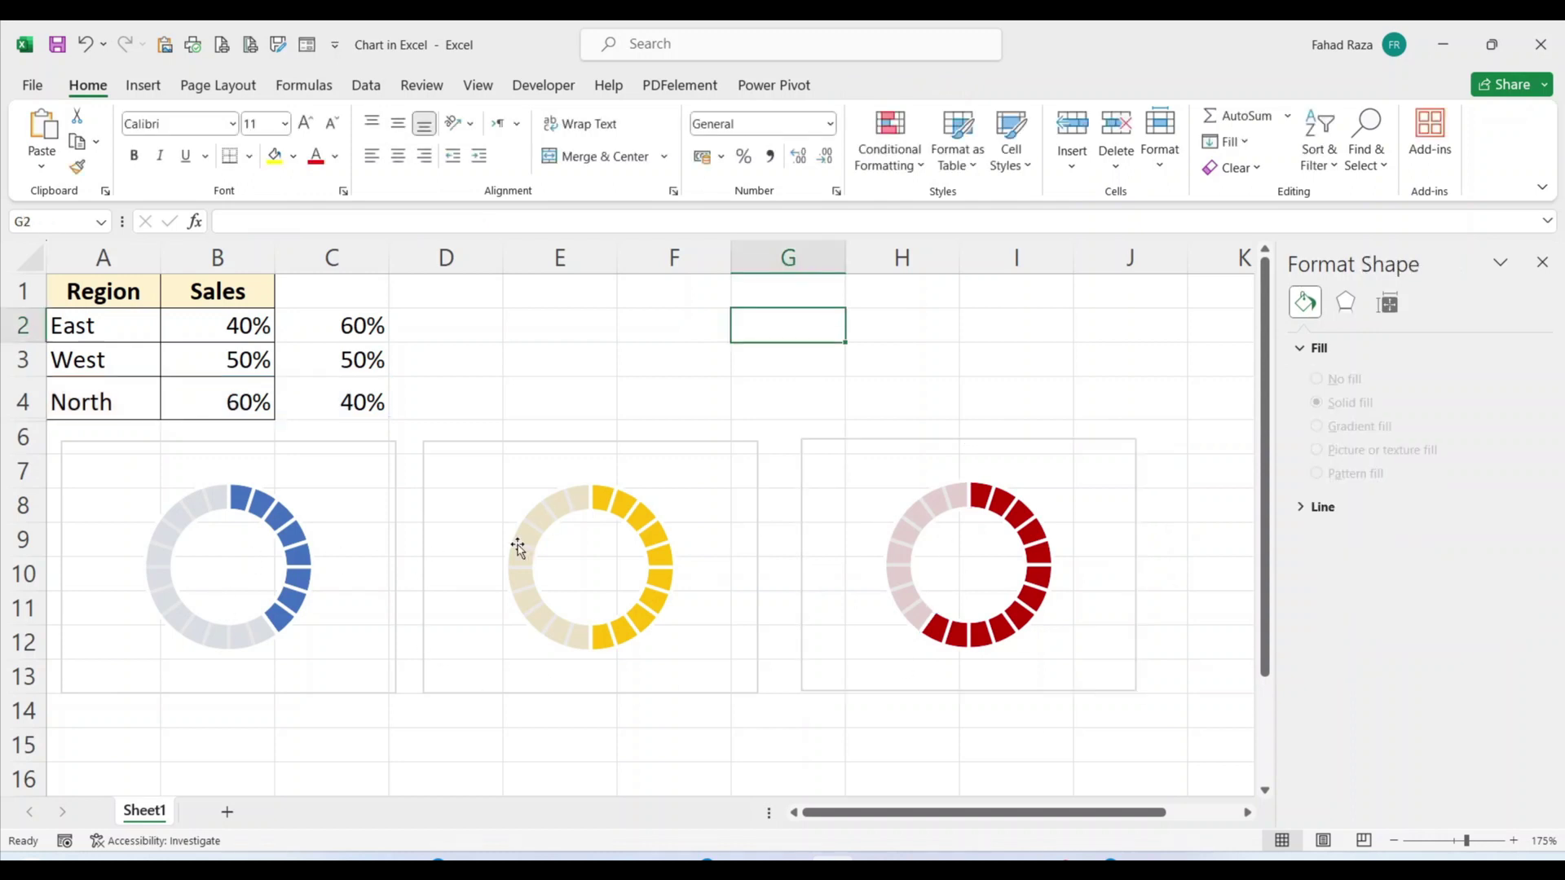
{"action": "left_click", "coordinate": [220, 325]}
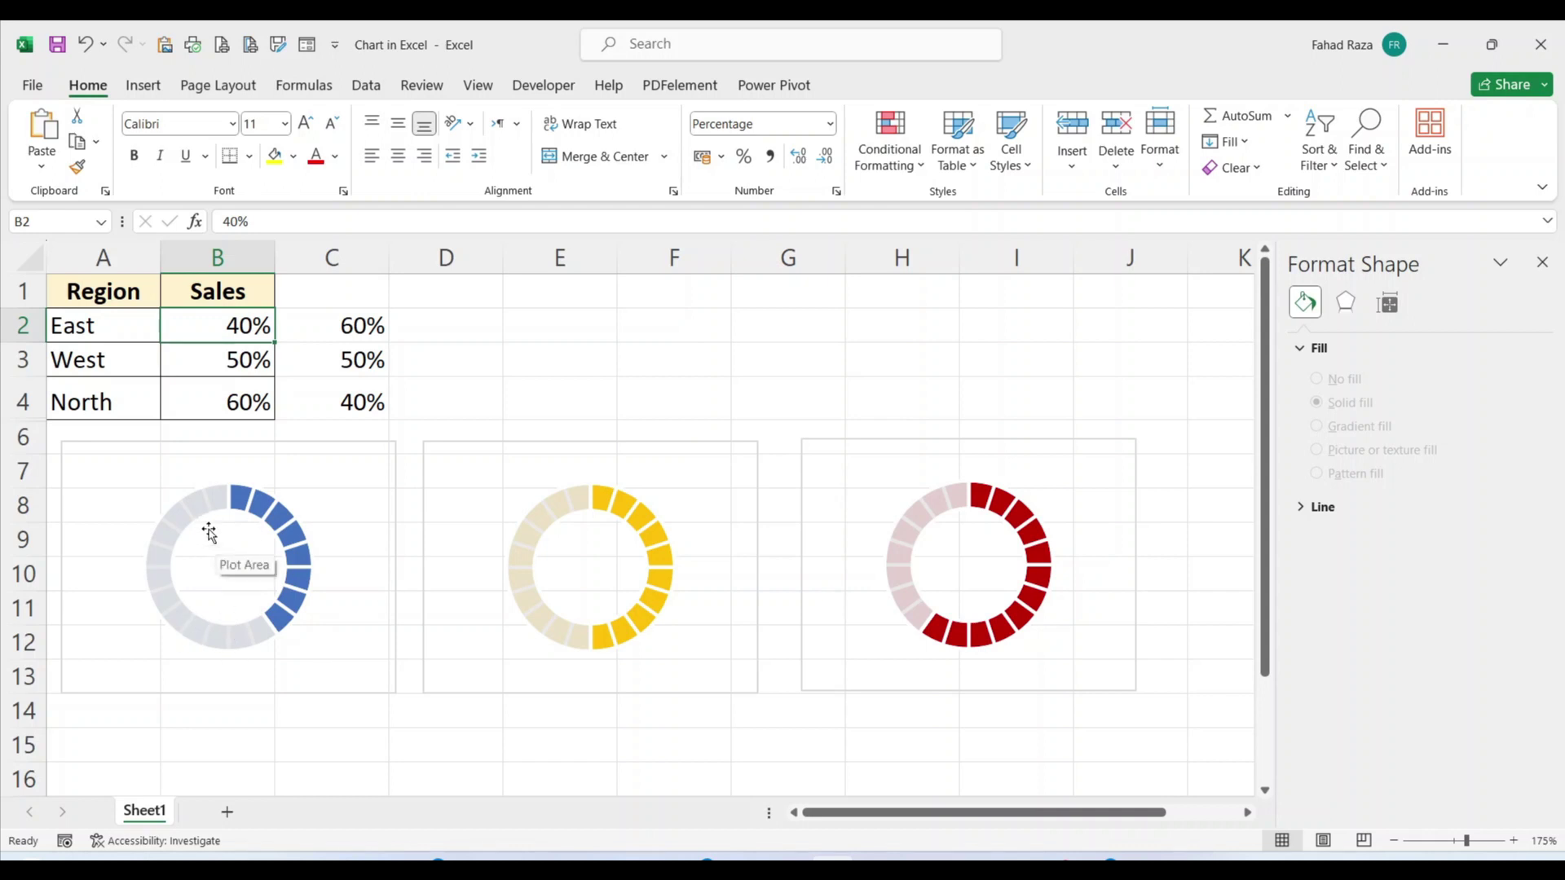
{"action": "left_click", "coordinate": [1058, 874]}
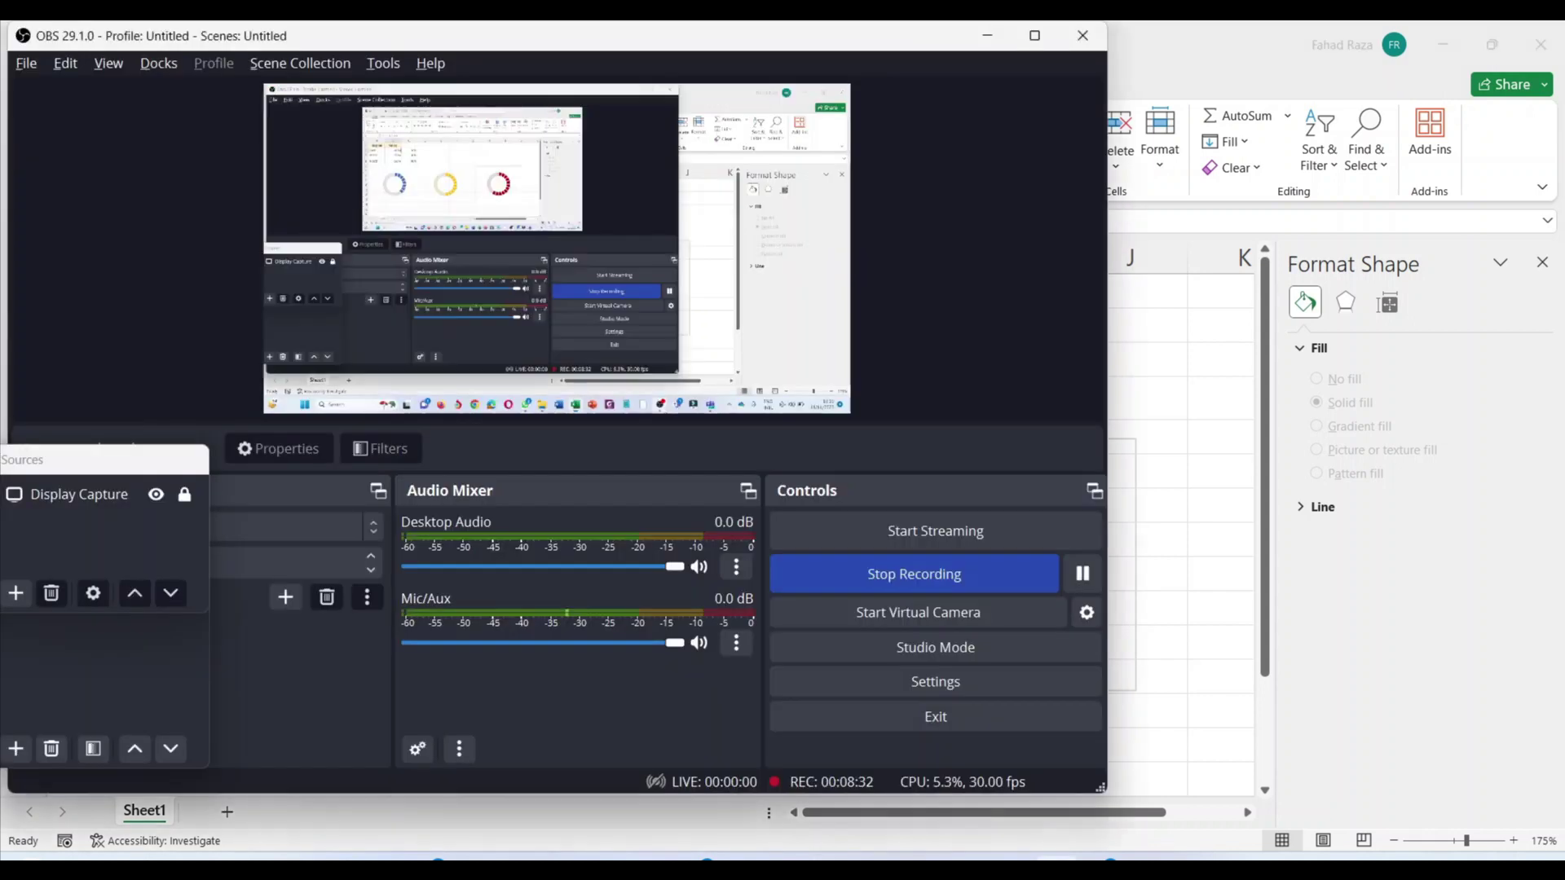
{"action": "left_click", "coordinate": [1090, 571]}
{"action": "left_click", "coordinate": [1083, 575]}
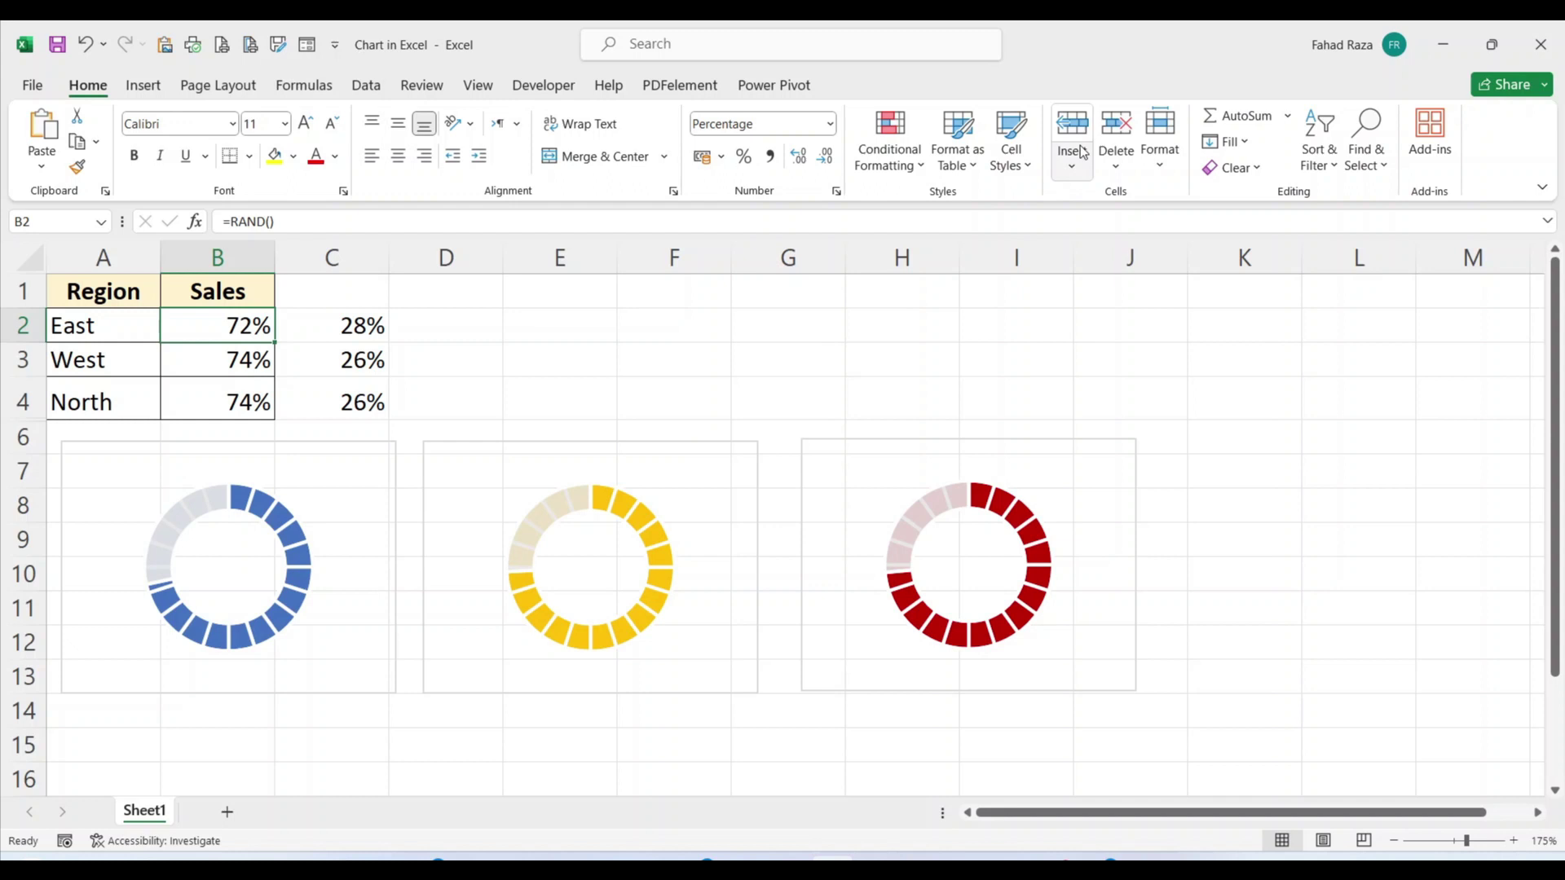
Insert a text box over cells E2:F3 and link it to the East sales value with =$B$2
{"action": "left_click", "coordinate": [143, 87]}
{"action": "left_click", "coordinate": [1238, 127]}
{"action": "left_click_drag", "start_coordinate": [553, 314], "coordinate": [660, 361]}
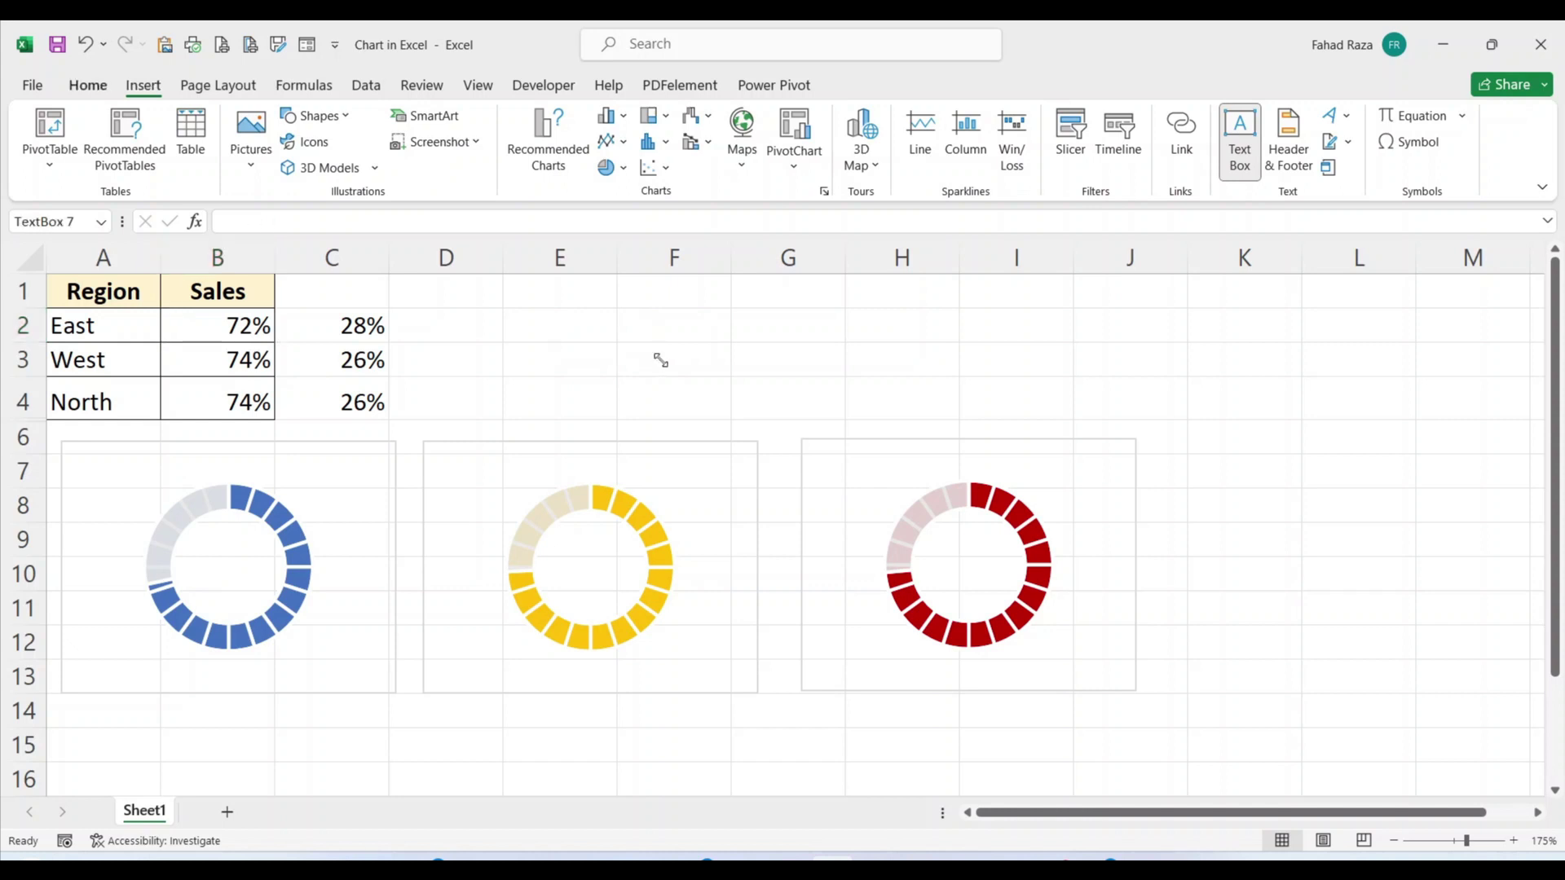
{"action": "left_click", "coordinate": [234, 218]}
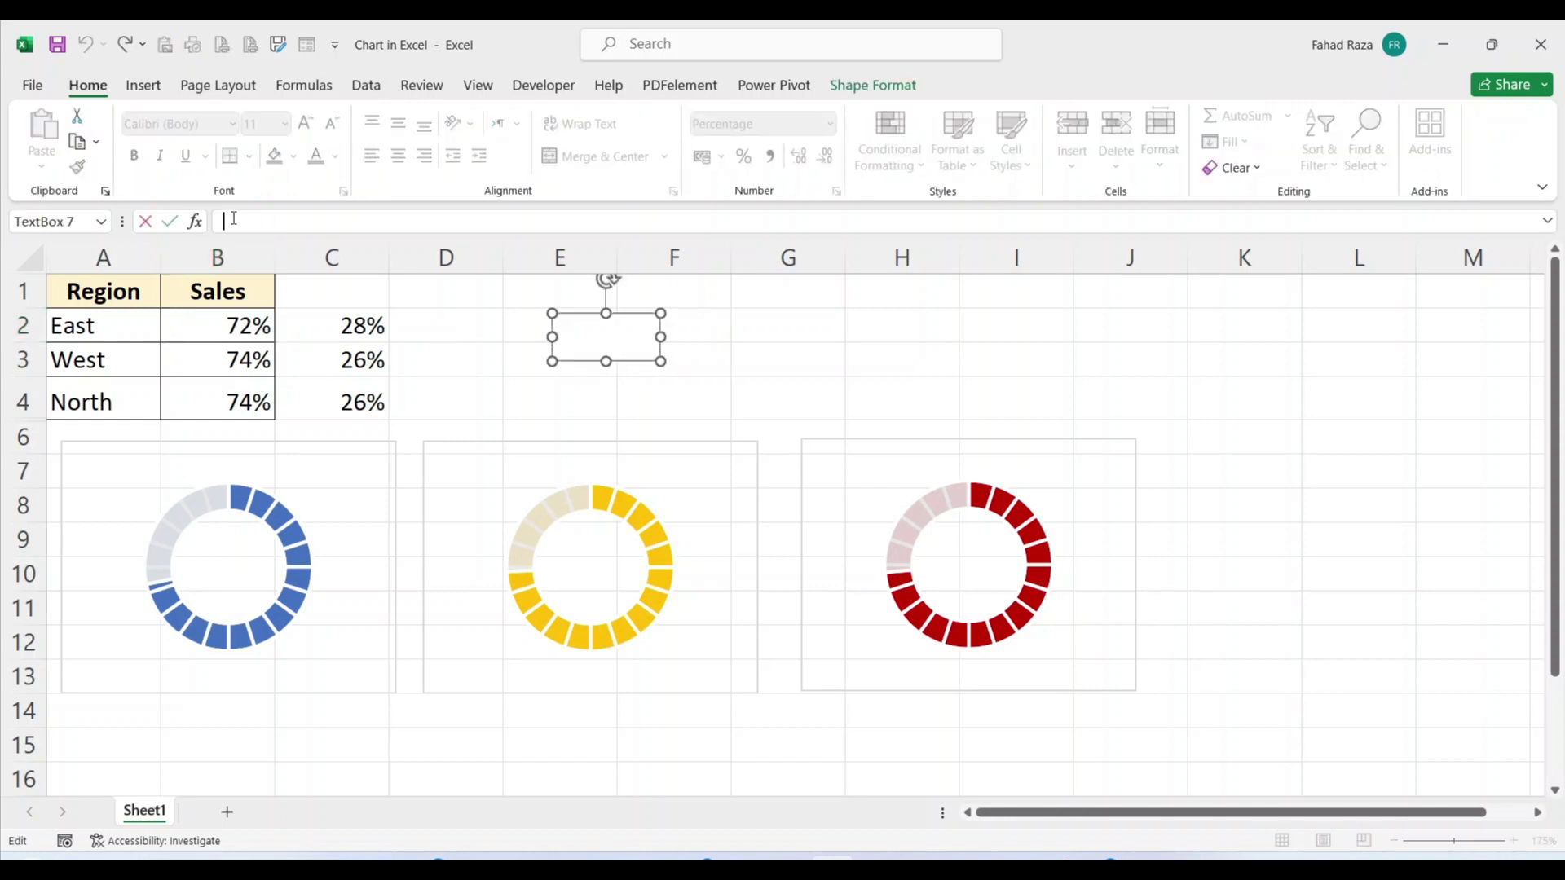
{"action": "type", "text": "="}
{"action": "left_click", "coordinate": [244, 330]}
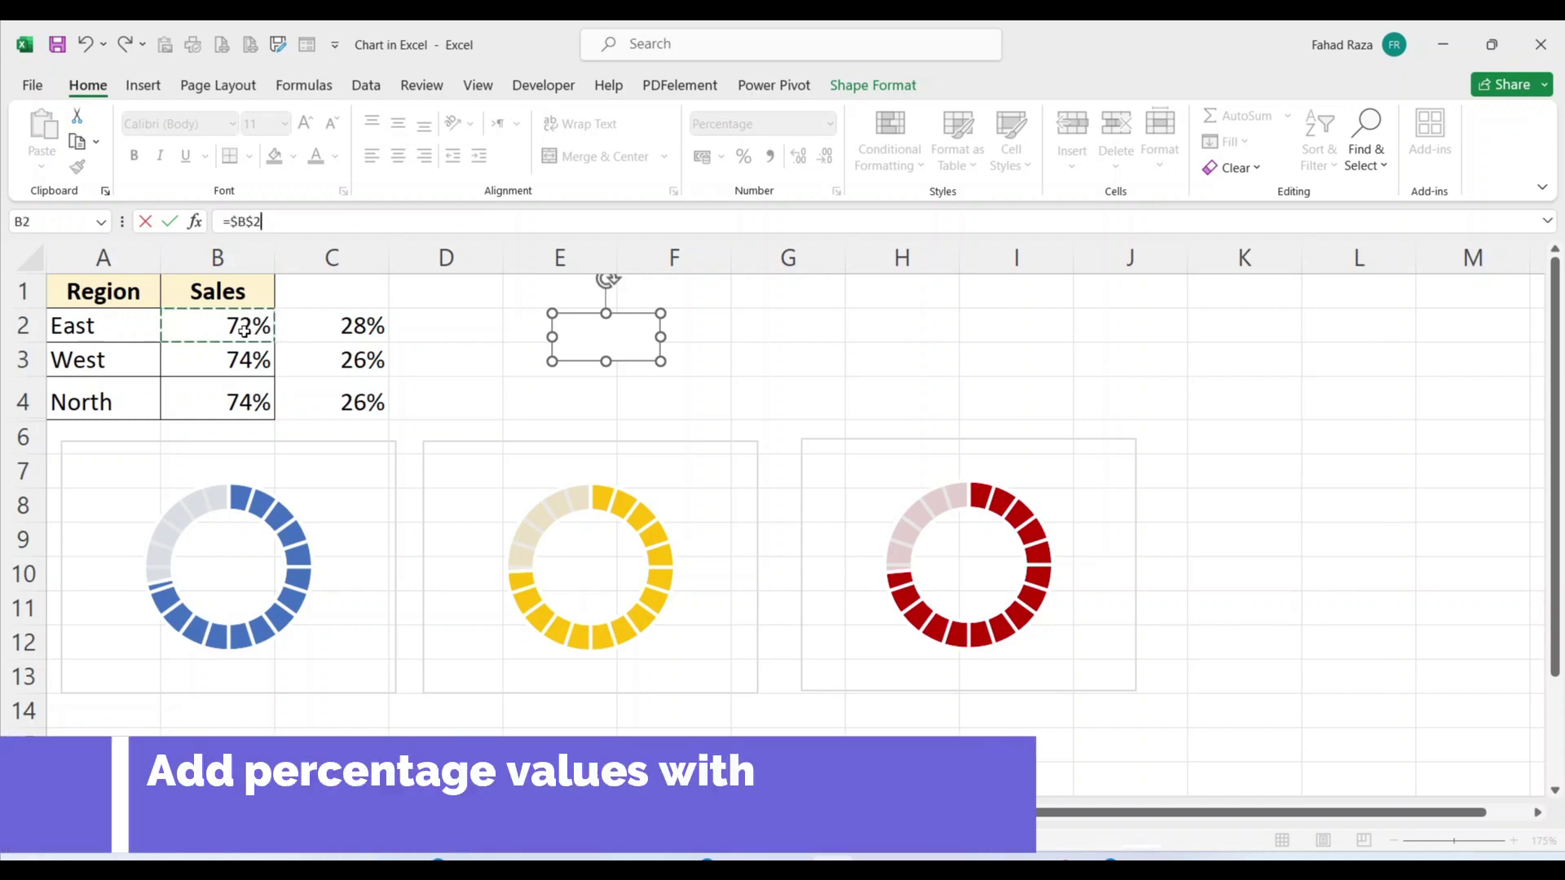
{"action": "key", "text": "Return"}
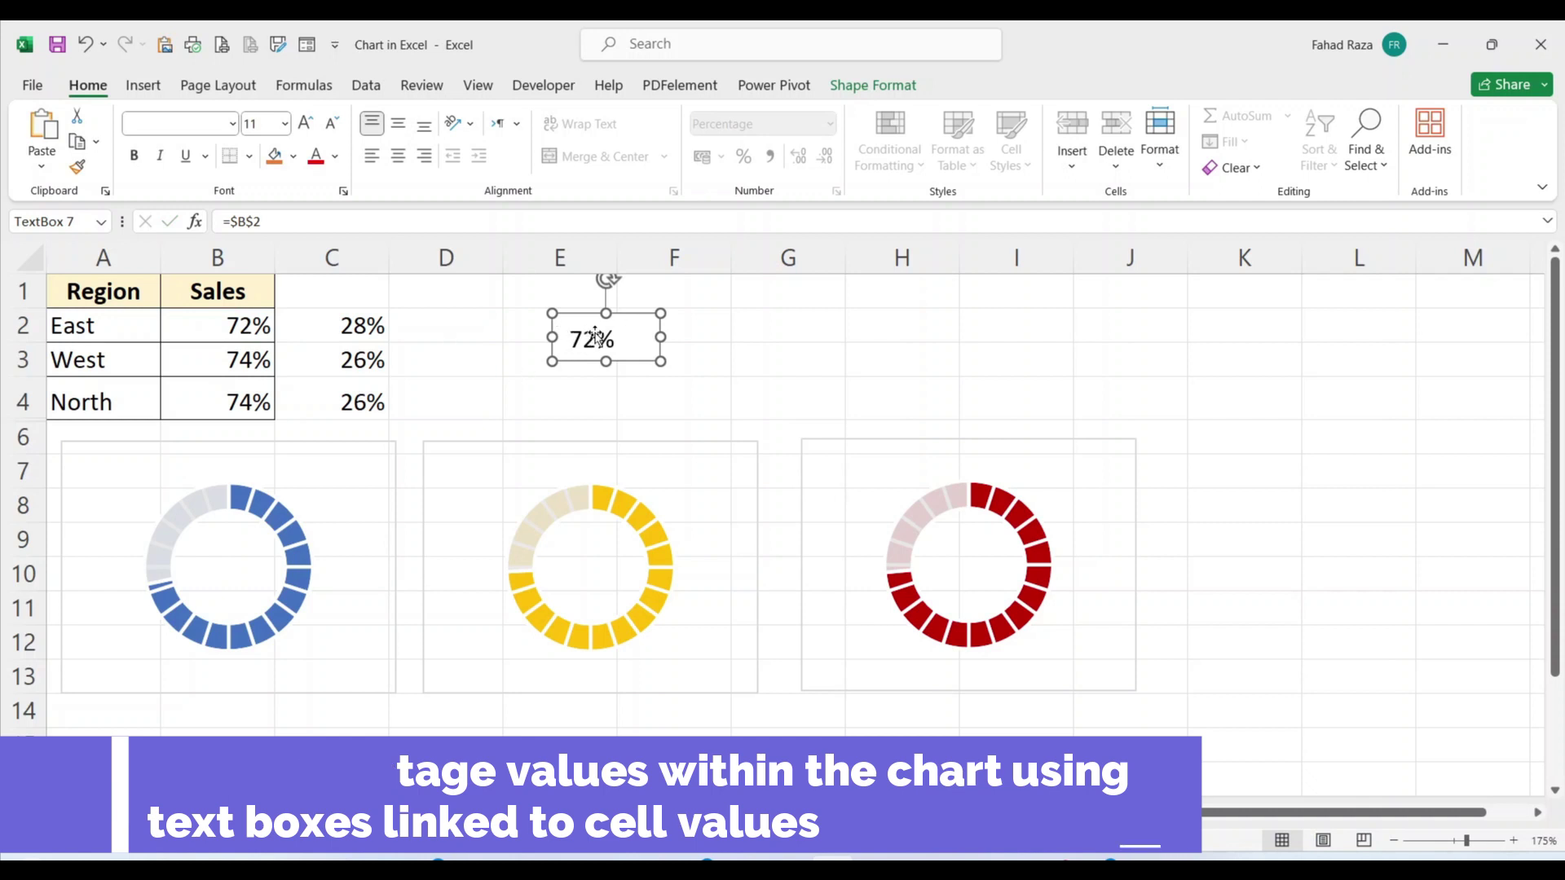
Narrow the East percentage text box to fit its text more closely and make the text bold
{"action": "left_click_drag", "start_coordinate": [660, 338], "coordinate": [639, 339]}
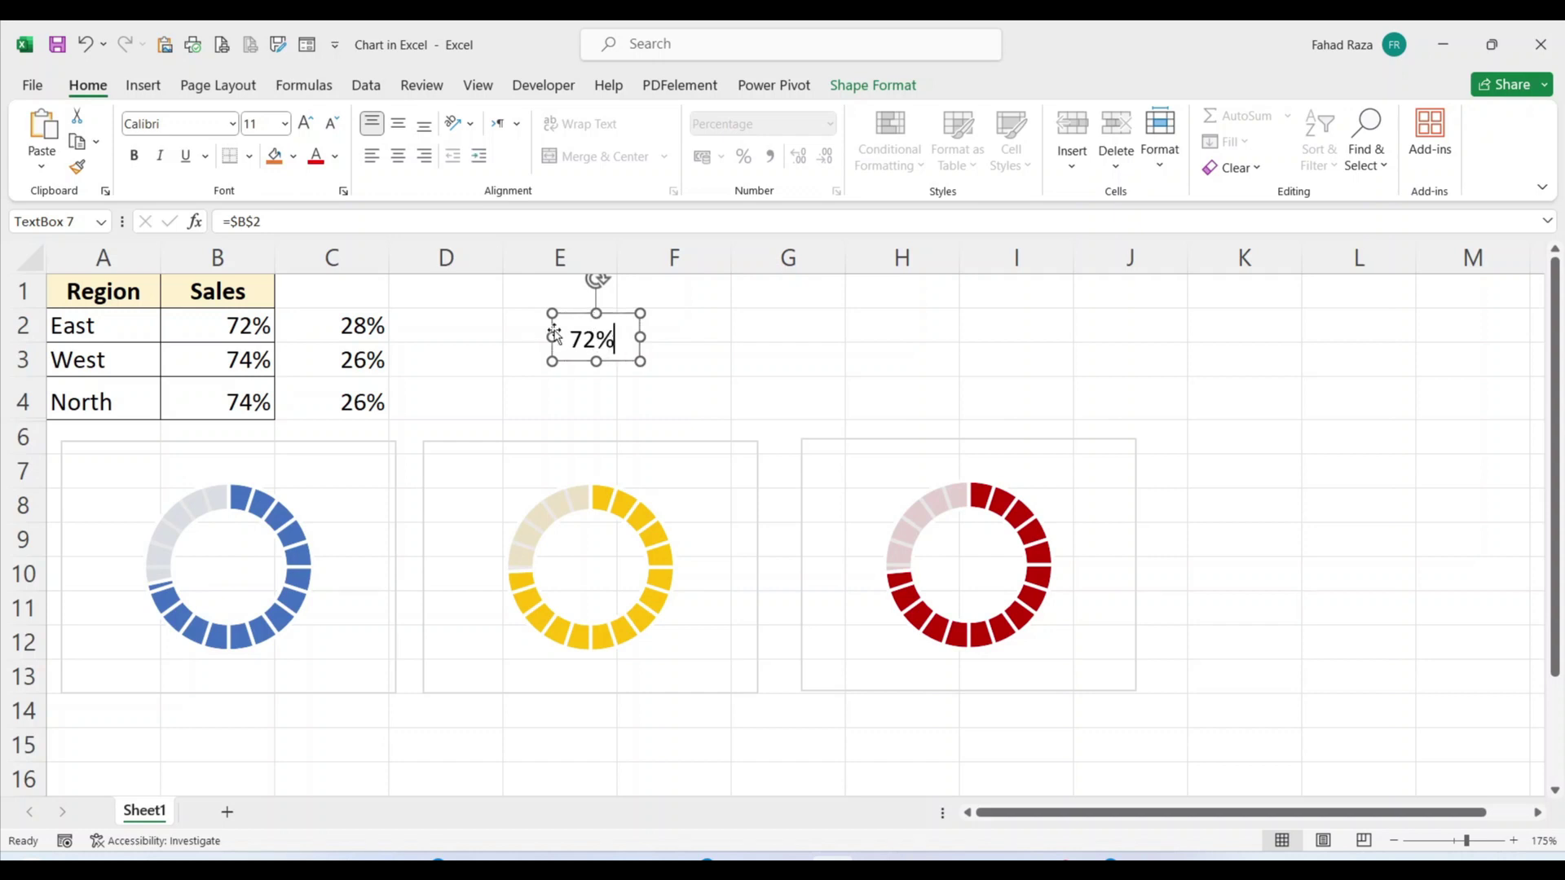
{"action": "left_click", "coordinate": [691, 387]}
{"action": "left_click", "coordinate": [612, 335]}
{"action": "key", "text": "ctrl+b"}
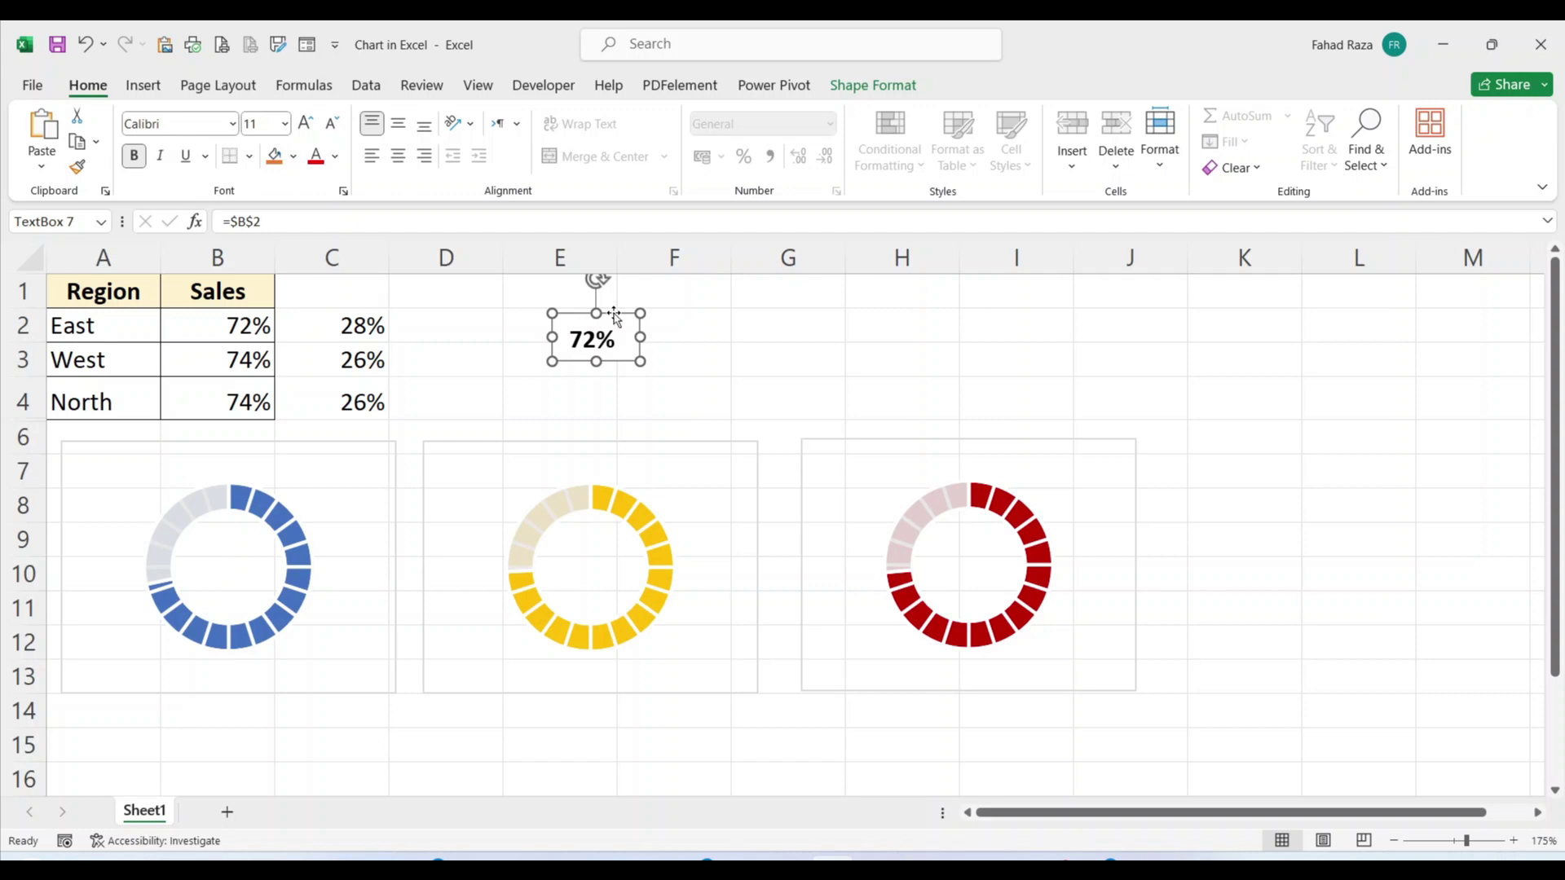
Duplicate the East percentage text box twice, spacing the copies evenly in the same row around columns G and H
{"action": "key", "text": "ctrl+d"}
{"action": "left_click_drag", "start_coordinate": [650, 346], "coordinate": [794, 318]}
{"action": "key", "text": "ctrl+d"}
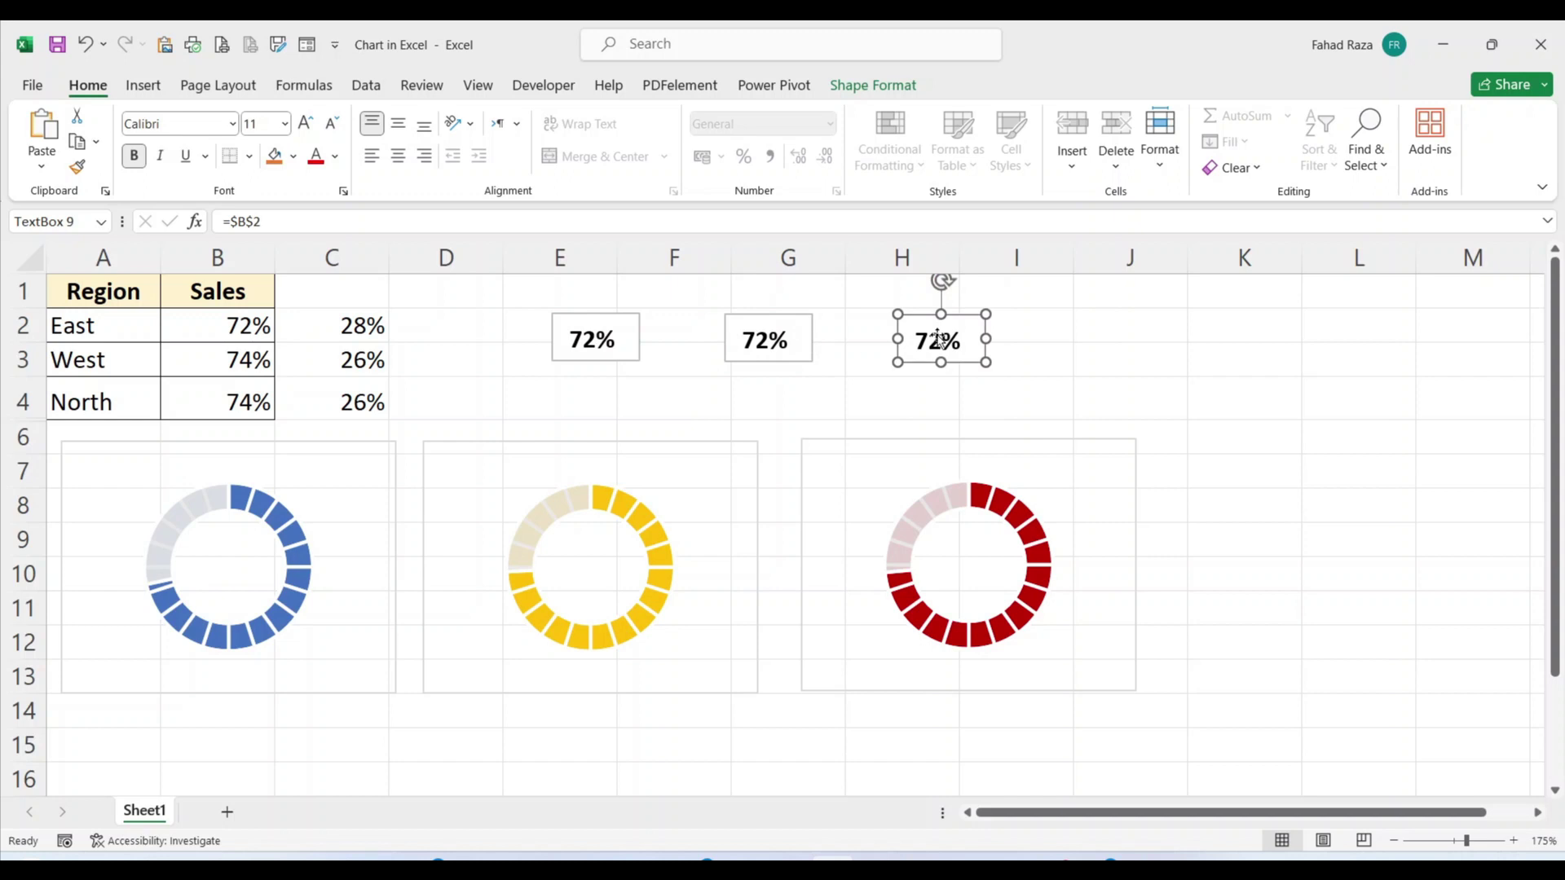
Relink the middle text box to the West sales value with =$B$3
{"action": "left_click", "coordinate": [786, 341]}
{"action": "left_click_drag", "start_coordinate": [271, 220], "coordinate": [222, 220]}
{"action": "type", "text": "="}
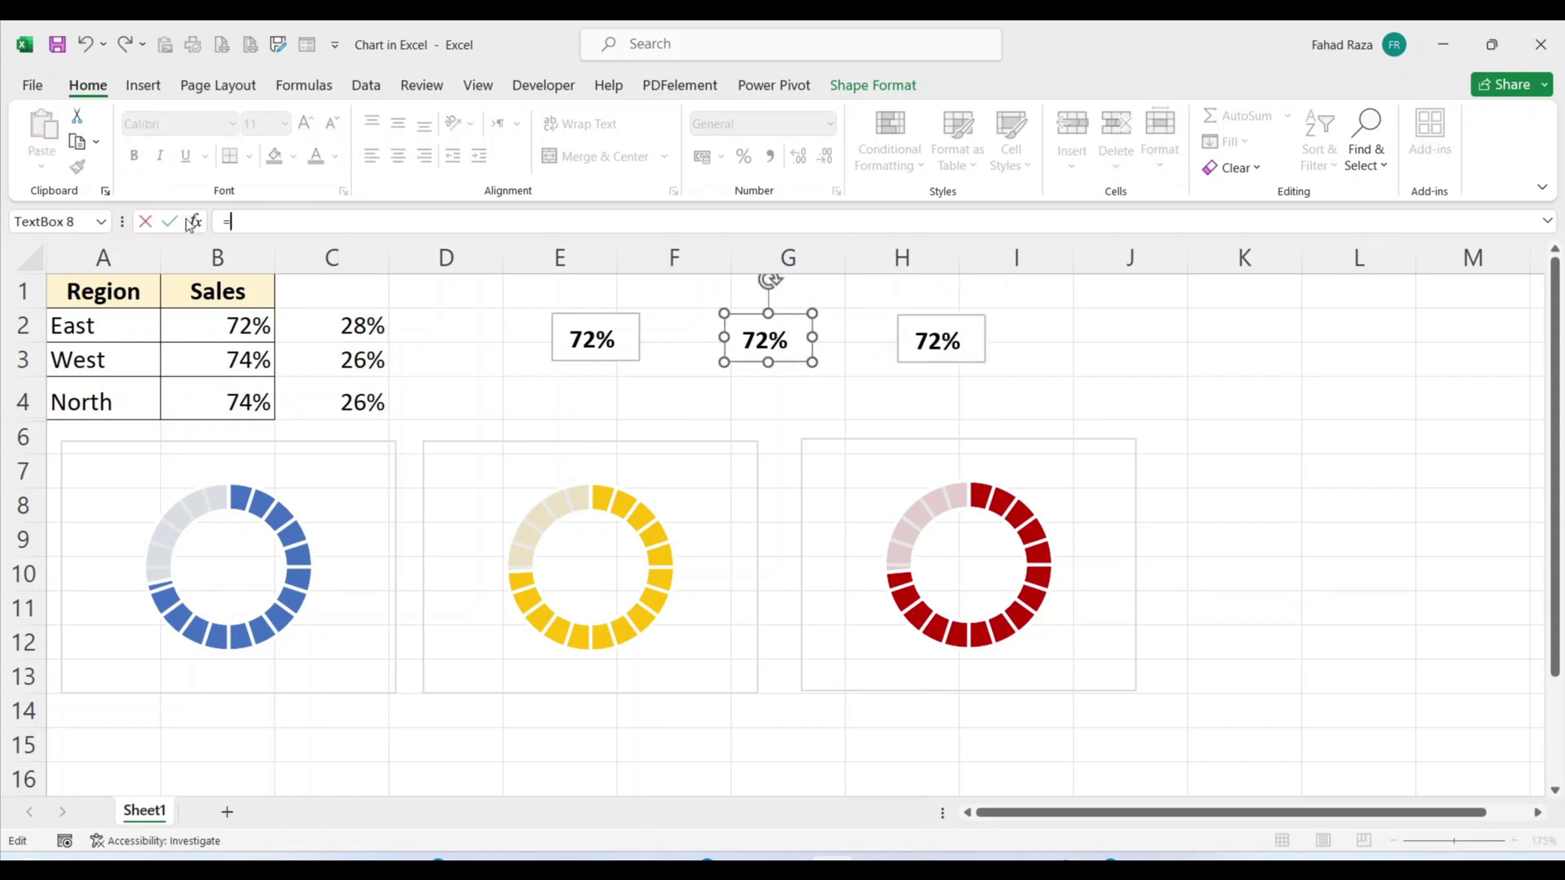
{"action": "left_click", "coordinate": [226, 362]}
{"action": "key", "text": "Return"}
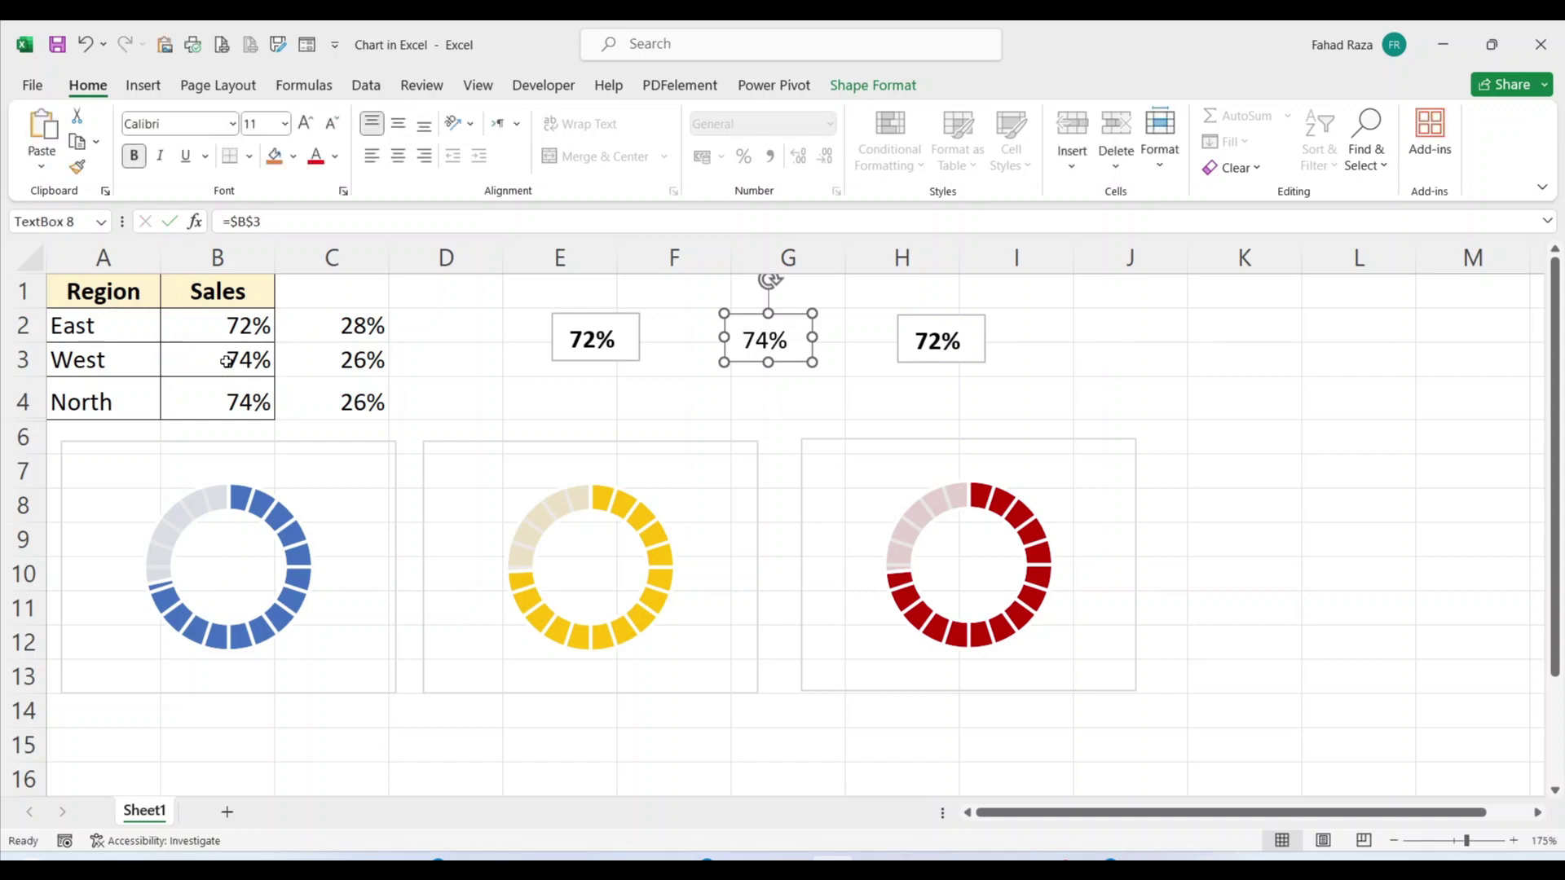
Relink the third text box to the North sales value with =$B$4
{"action": "left_click", "coordinate": [942, 339]}
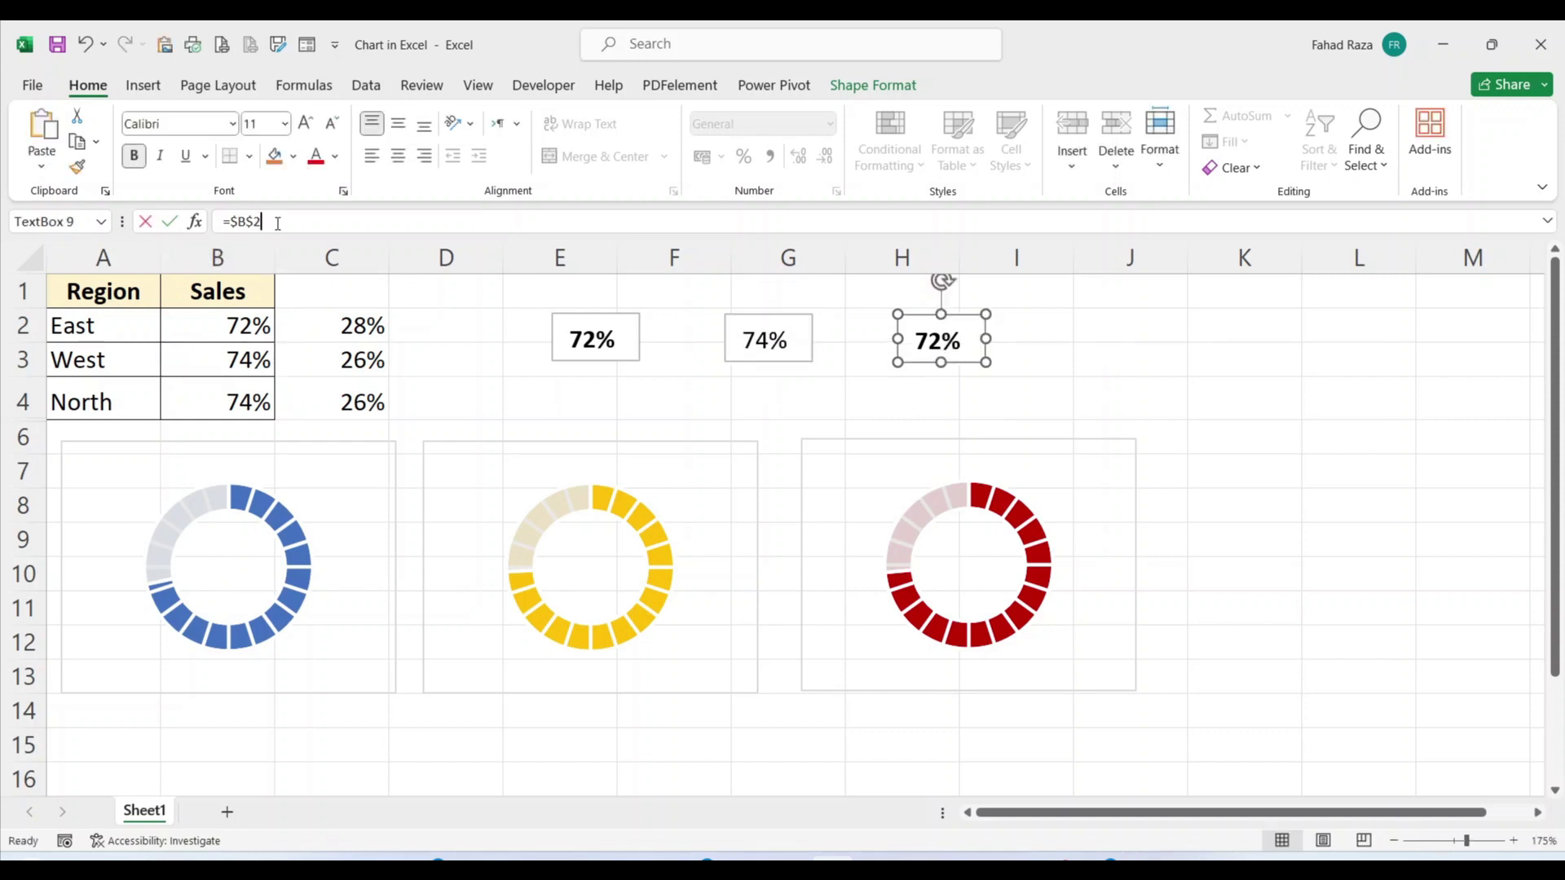
{"action": "left_click_drag", "start_coordinate": [272, 220], "coordinate": [209, 224]}
{"action": "type", "text": "="}
{"action": "left_click", "coordinate": [187, 399]}
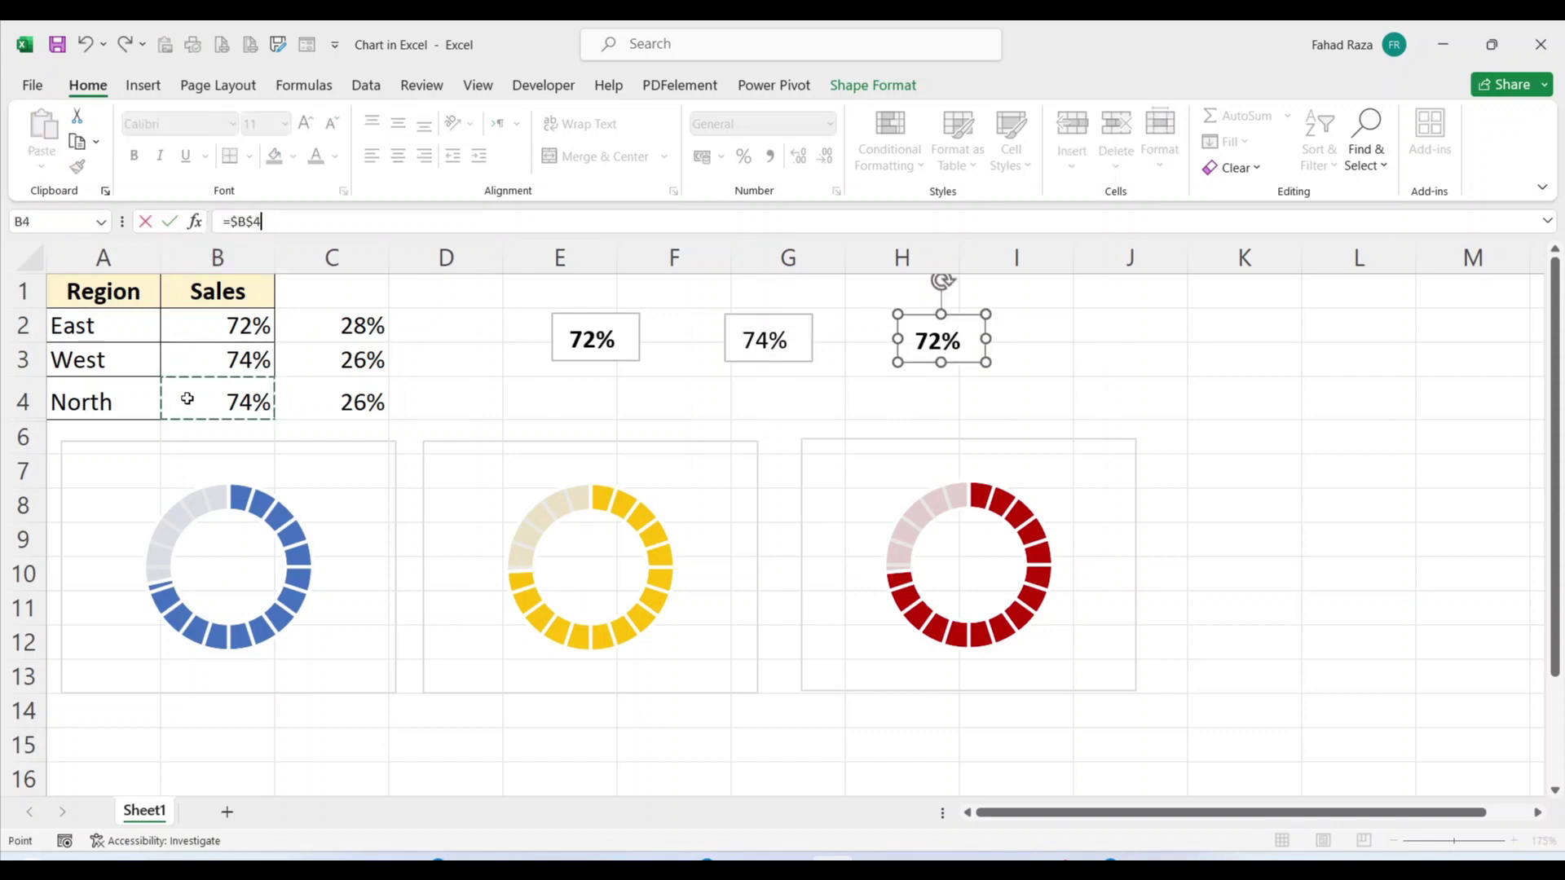
{"action": "key", "text": "Return"}
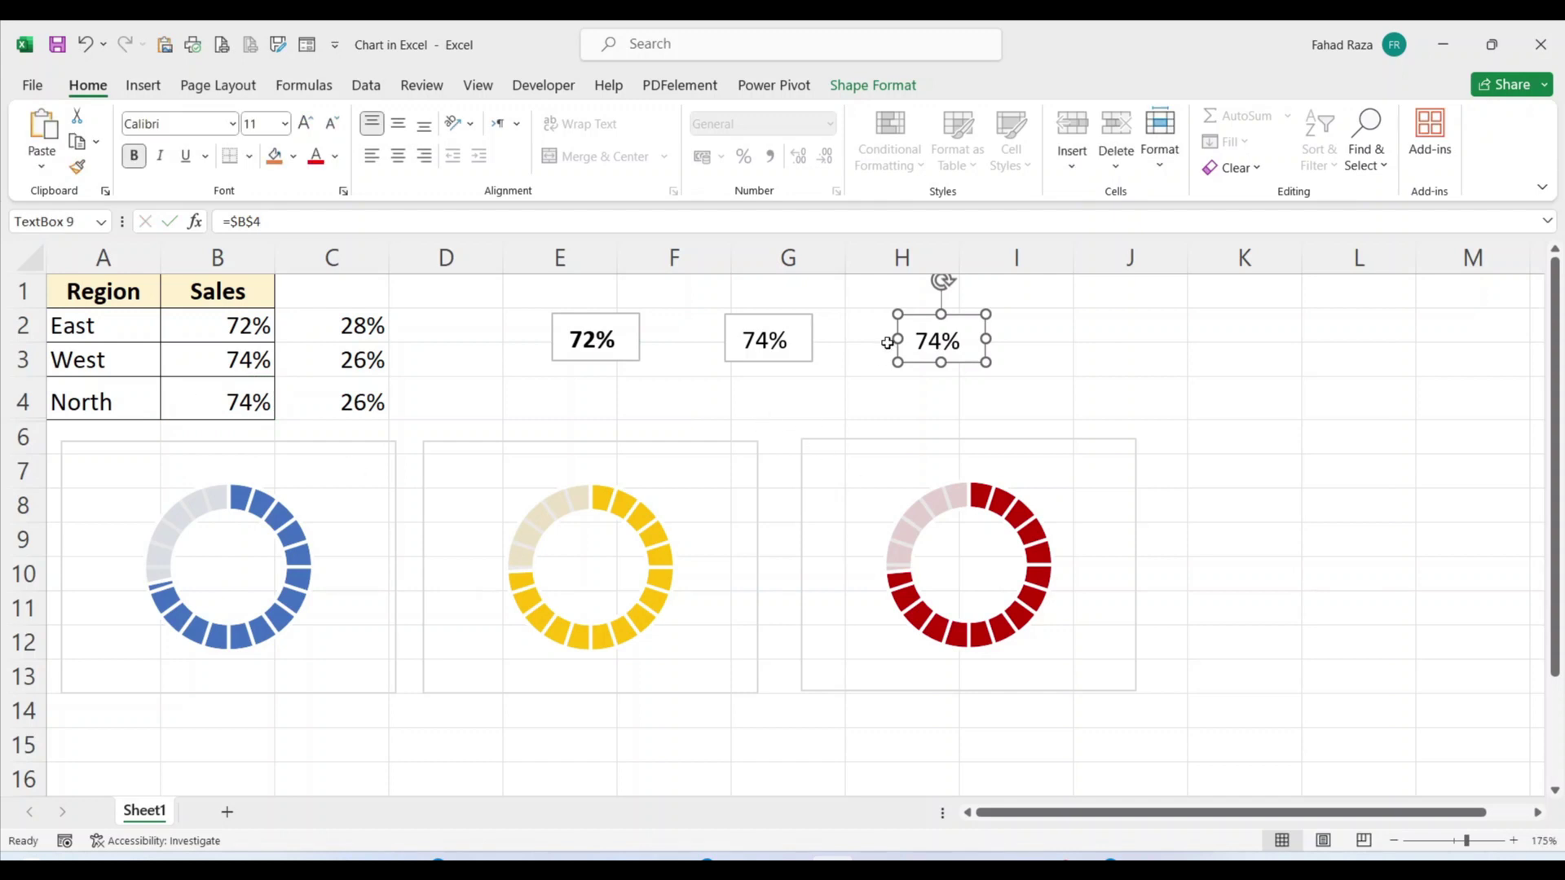
{"action": "left_click", "coordinate": [604, 321]}
{"action": "left_click_drag", "start_coordinate": [607, 320], "coordinate": [241, 550]}
{"action": "right_click", "coordinate": [240, 550]}
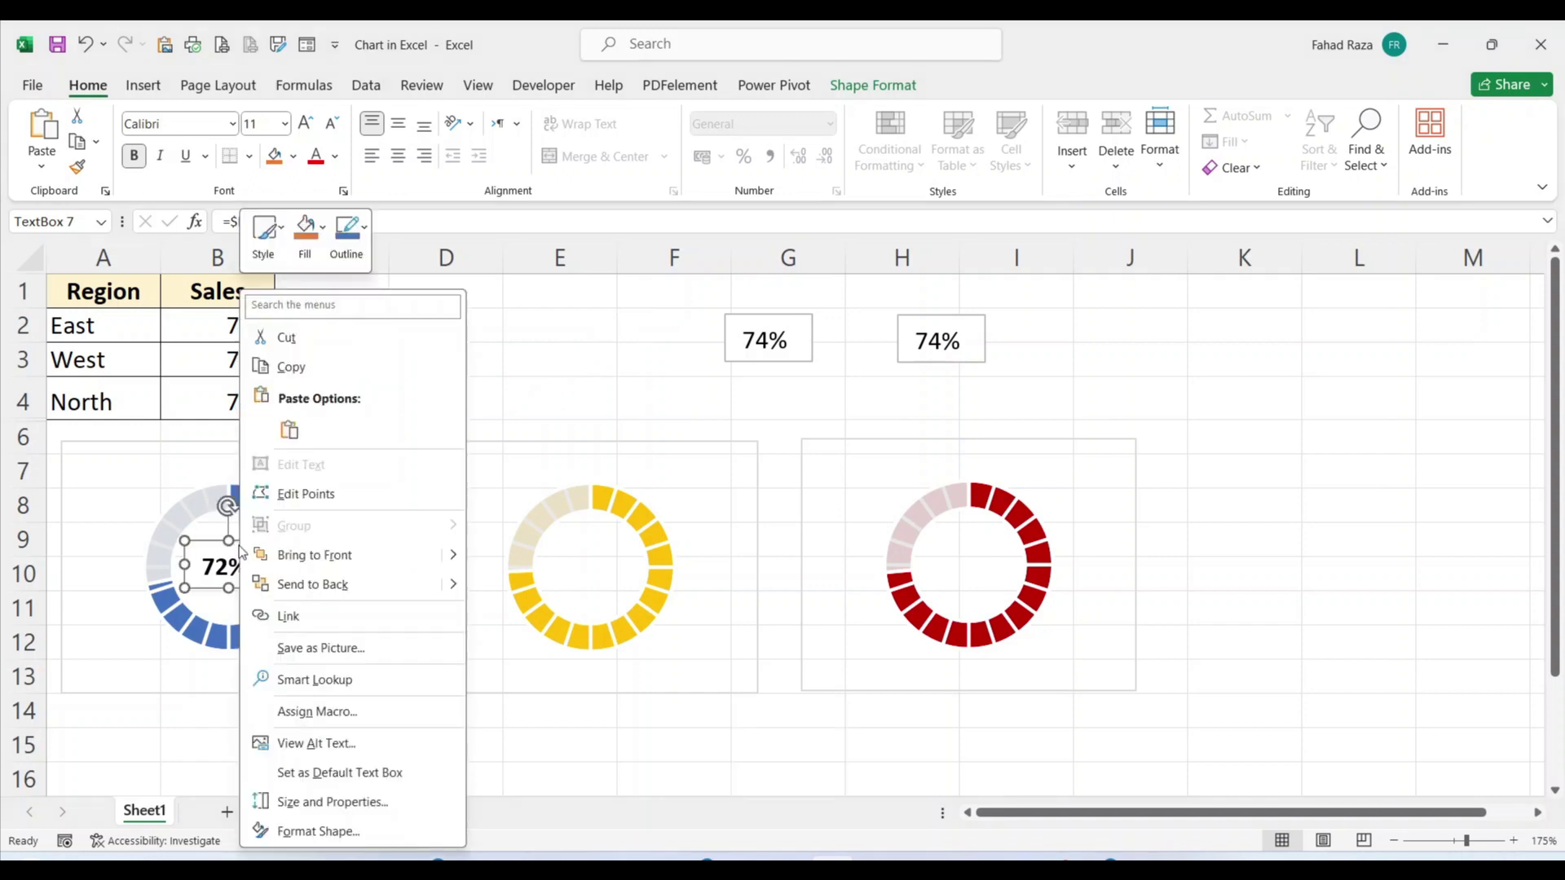
{"action": "key", "text": "Escape"}
{"action": "key", "text": "ctrl+z"}
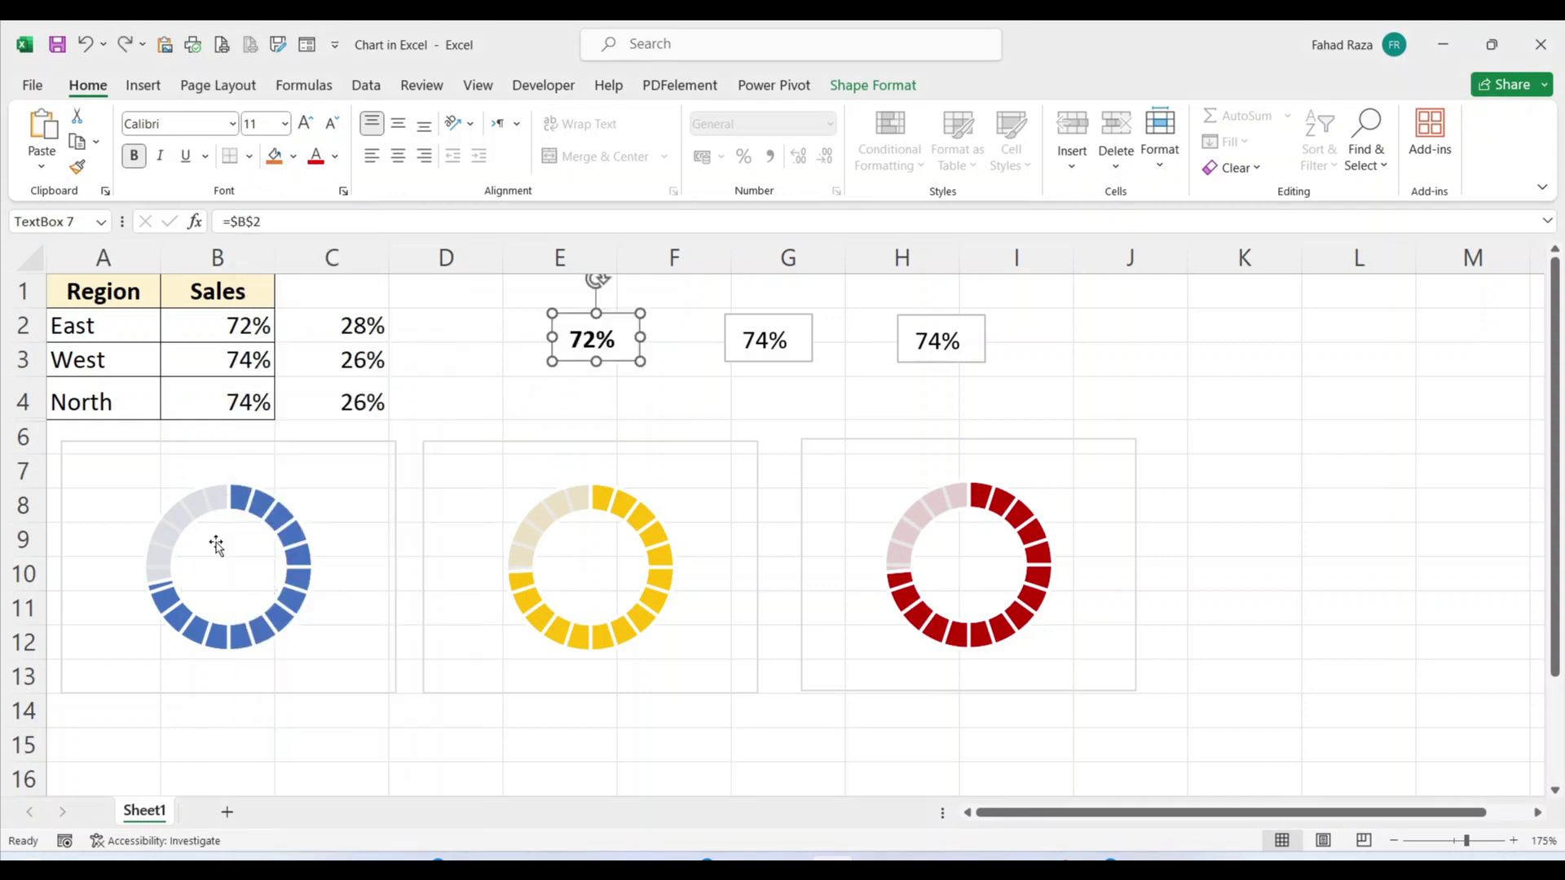
Set all three percentage text boxes to no fill and no line
{"action": "left_click", "coordinate": [764, 314], "text": "ctrl"}
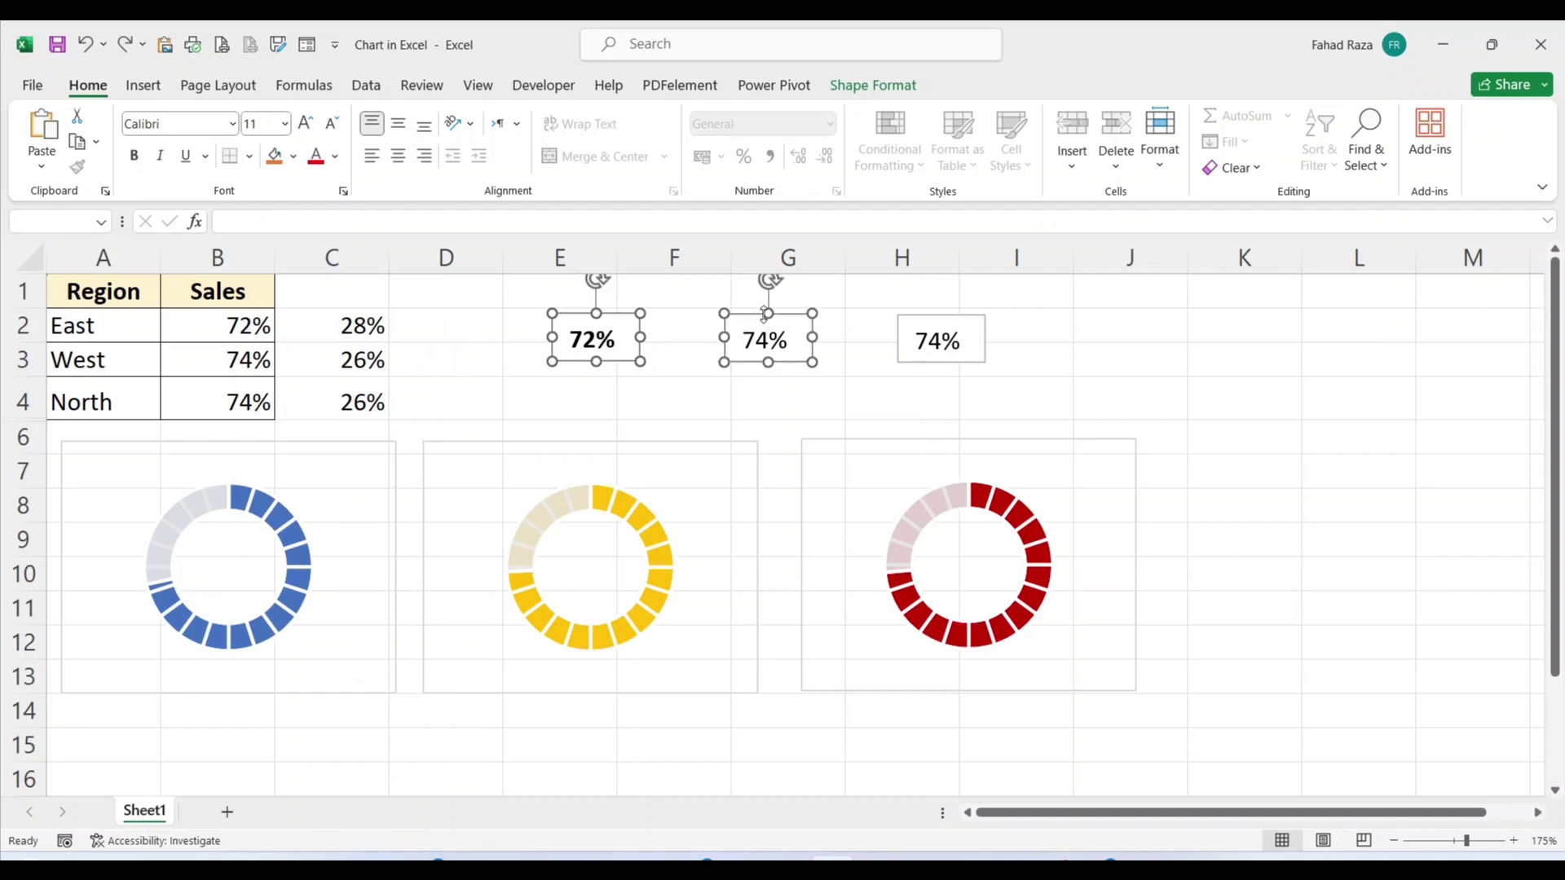
{"action": "left_click", "coordinate": [918, 317], "text": "ctrl"}
{"action": "right_click", "coordinate": [919, 318]}
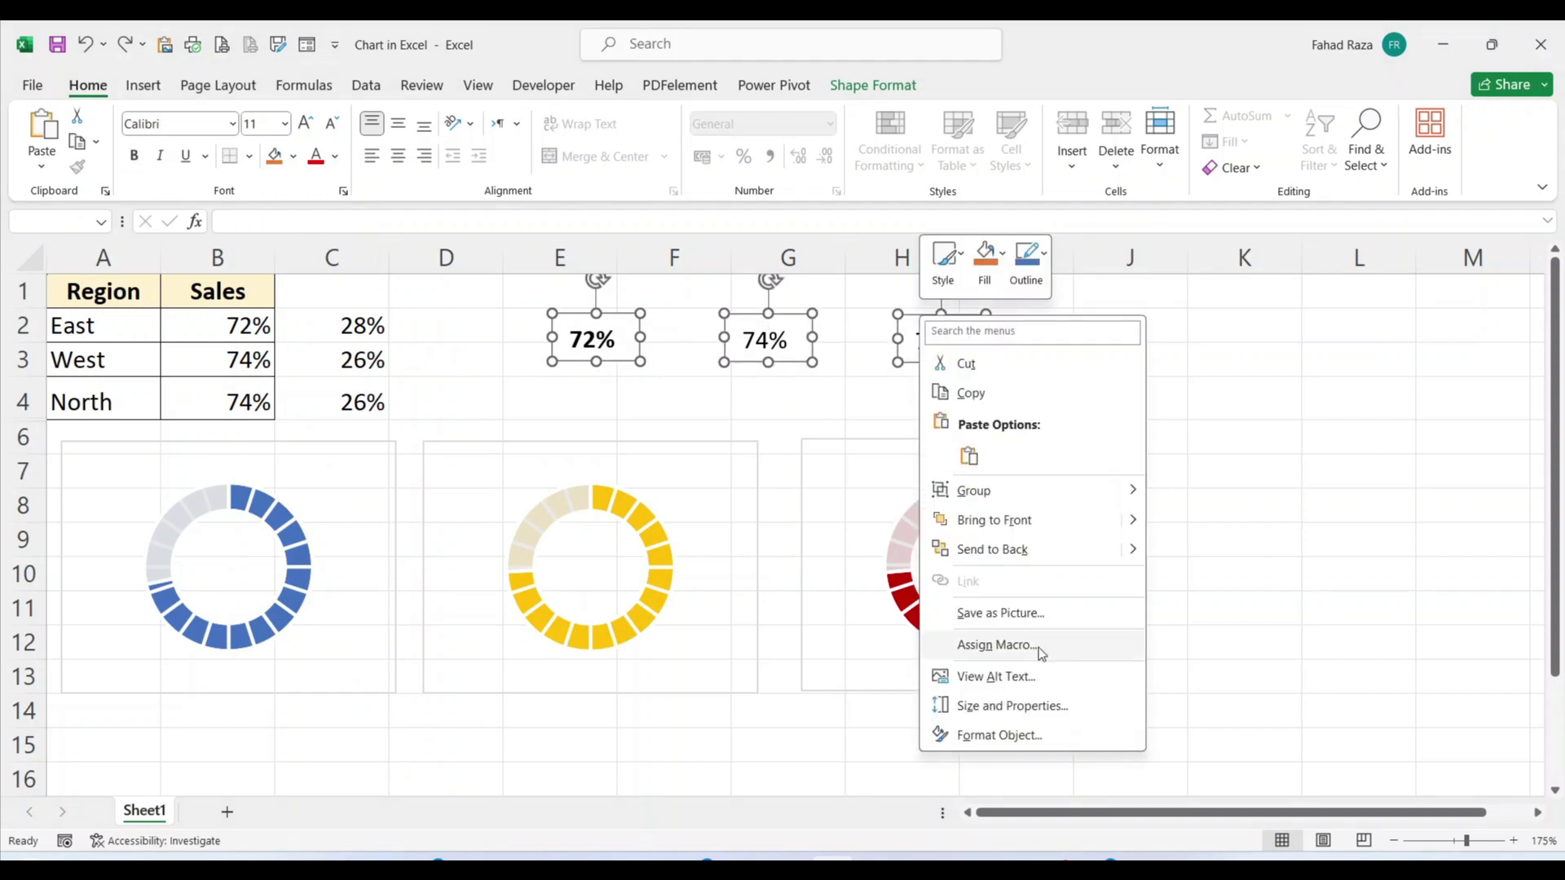
{"action": "left_click", "coordinate": [1010, 733]}
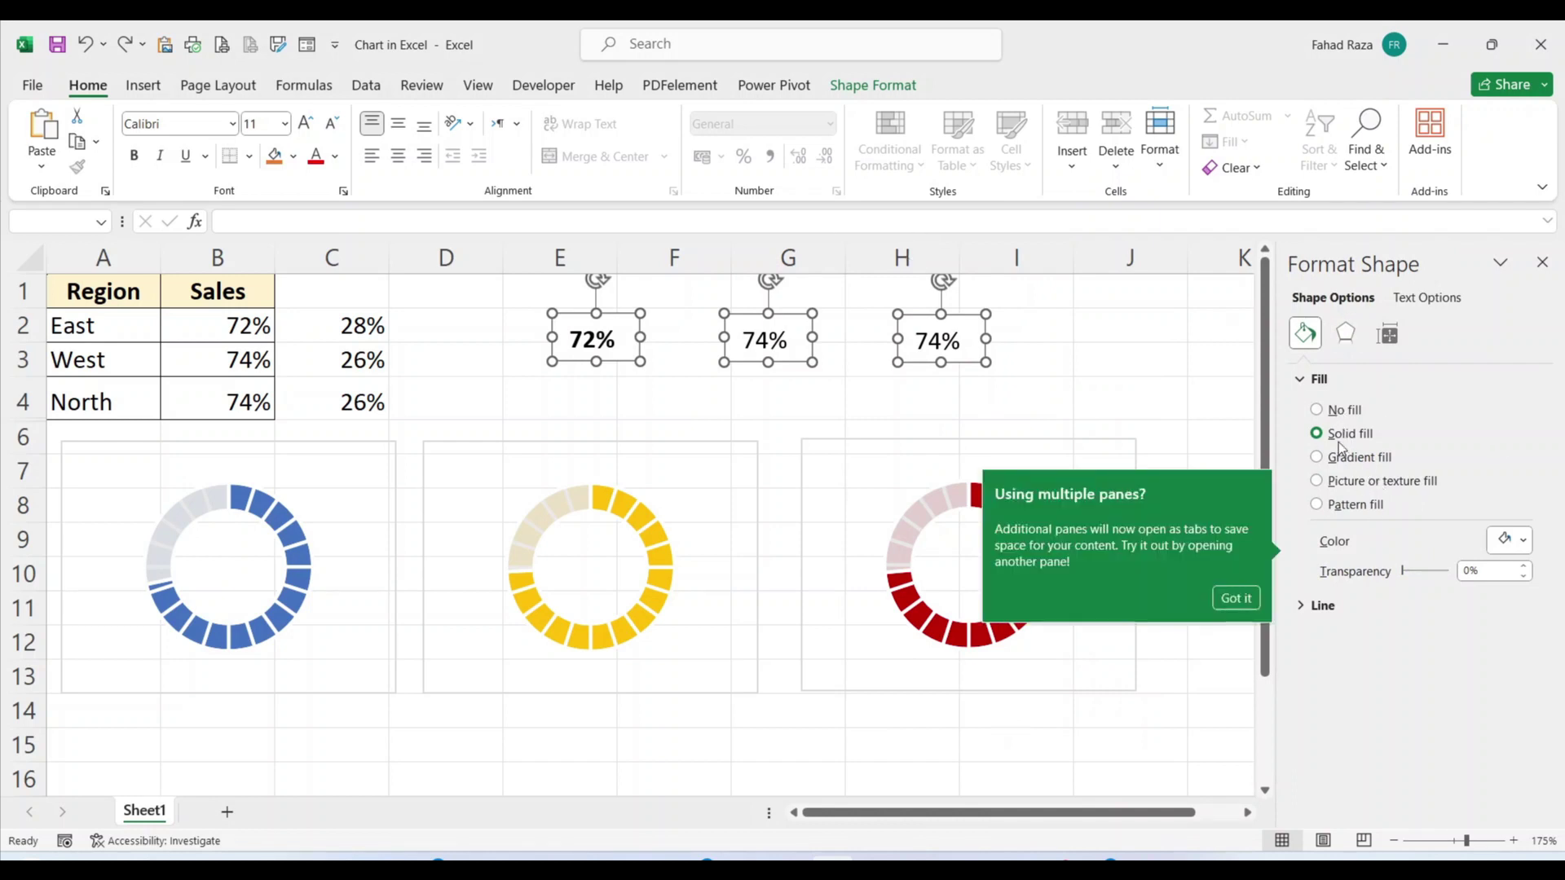
{"action": "left_click", "coordinate": [1344, 412]}
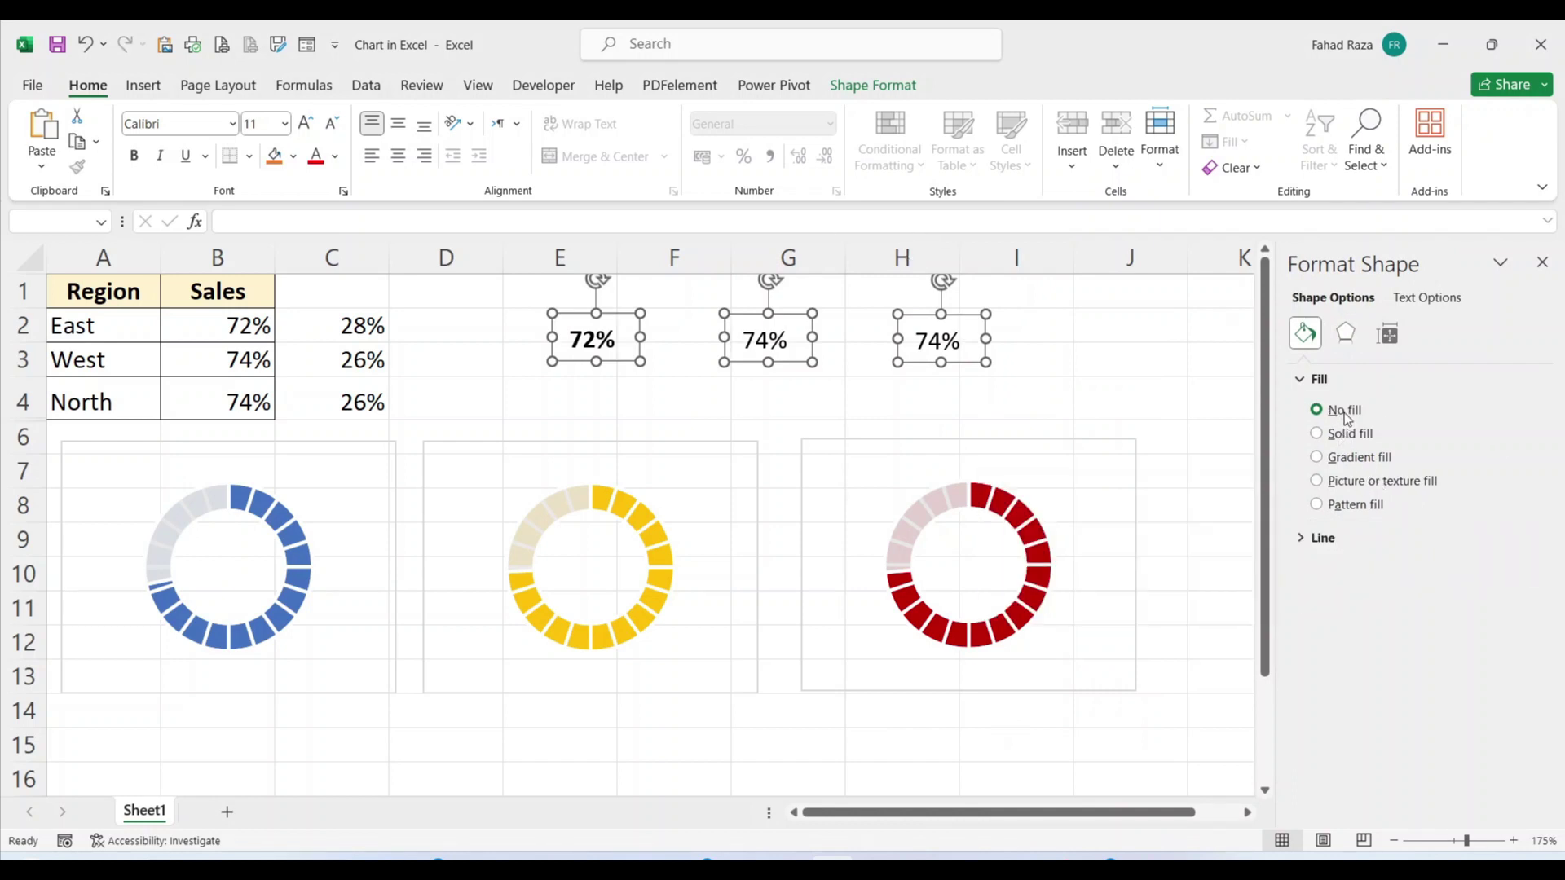
{"action": "left_click", "coordinate": [1316, 538]}
{"action": "left_click", "coordinate": [1334, 571]}
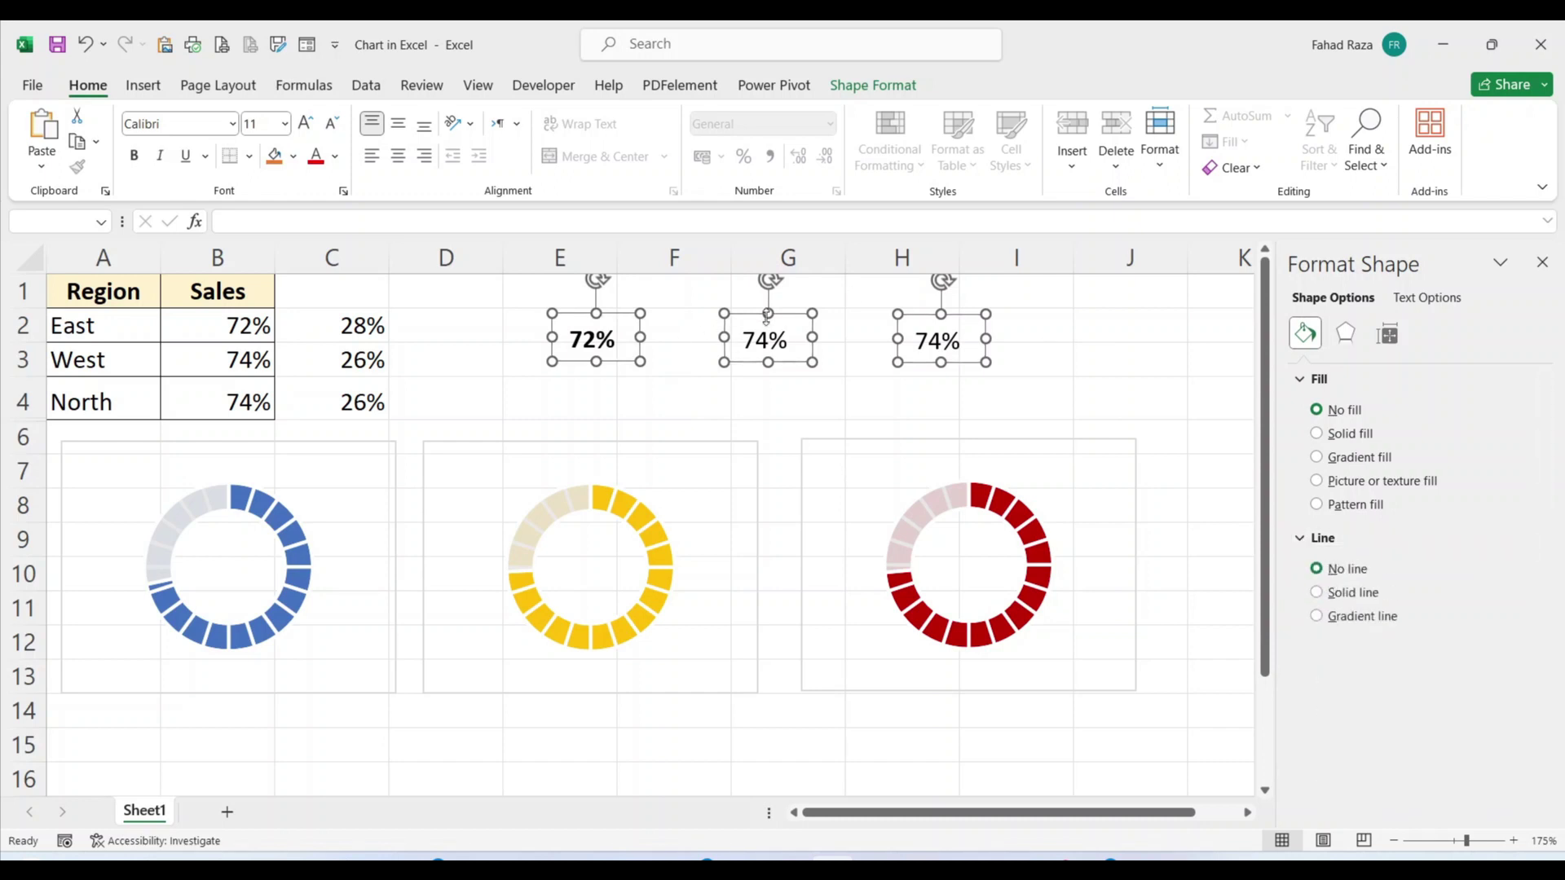
Make the text in all three percentage boxes bold and select only the one linked to B3
{"action": "key", "text": "ctrl+b"}
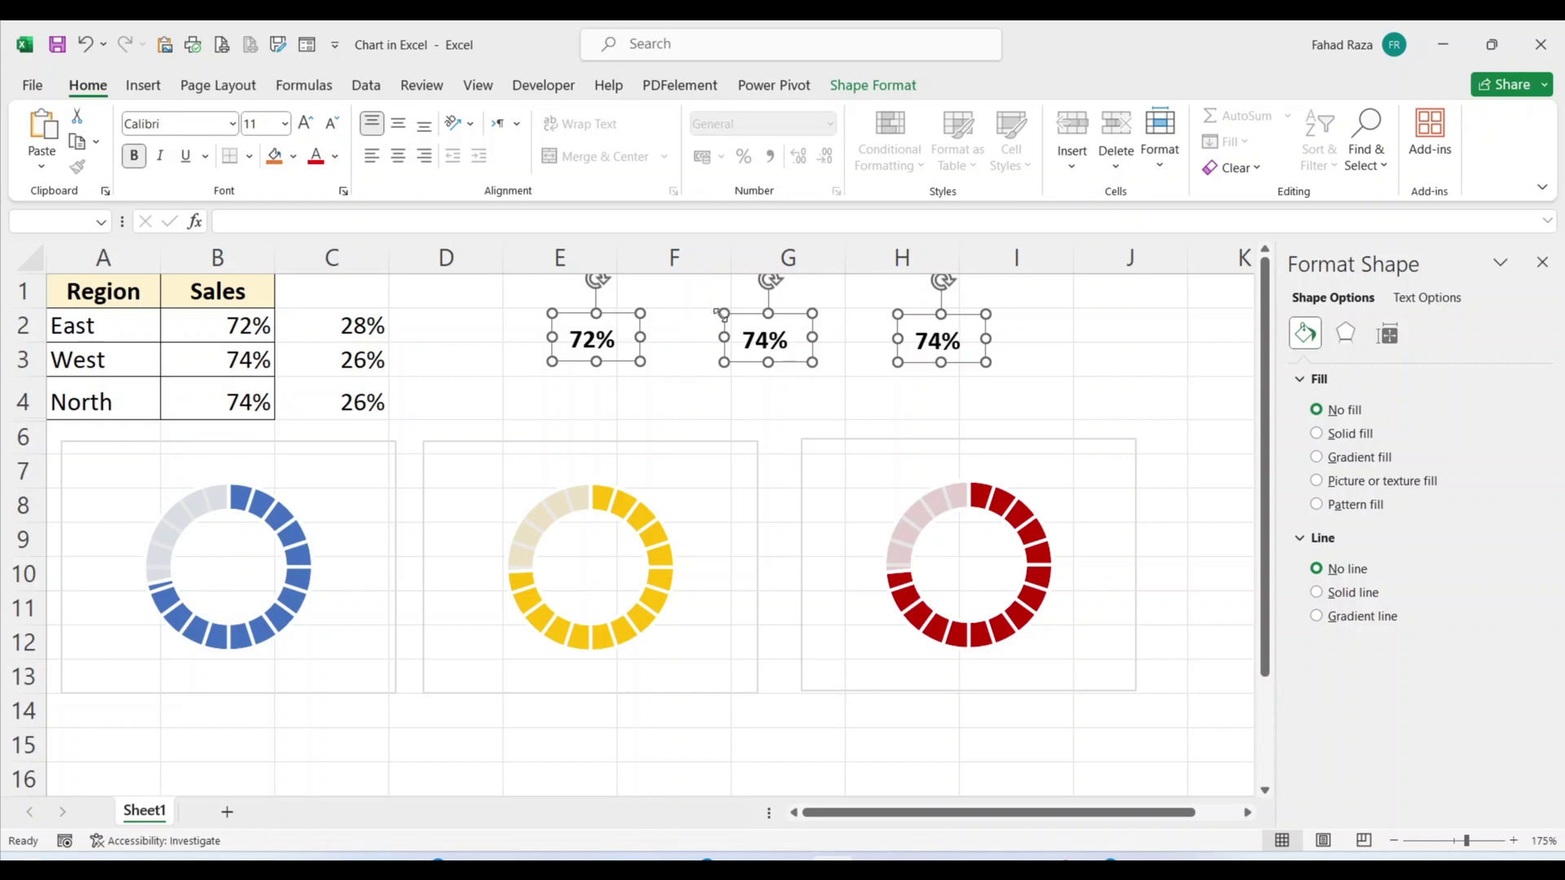
{"action": "left_click", "coordinate": [705, 361]}
{"action": "left_click", "coordinate": [754, 347]}
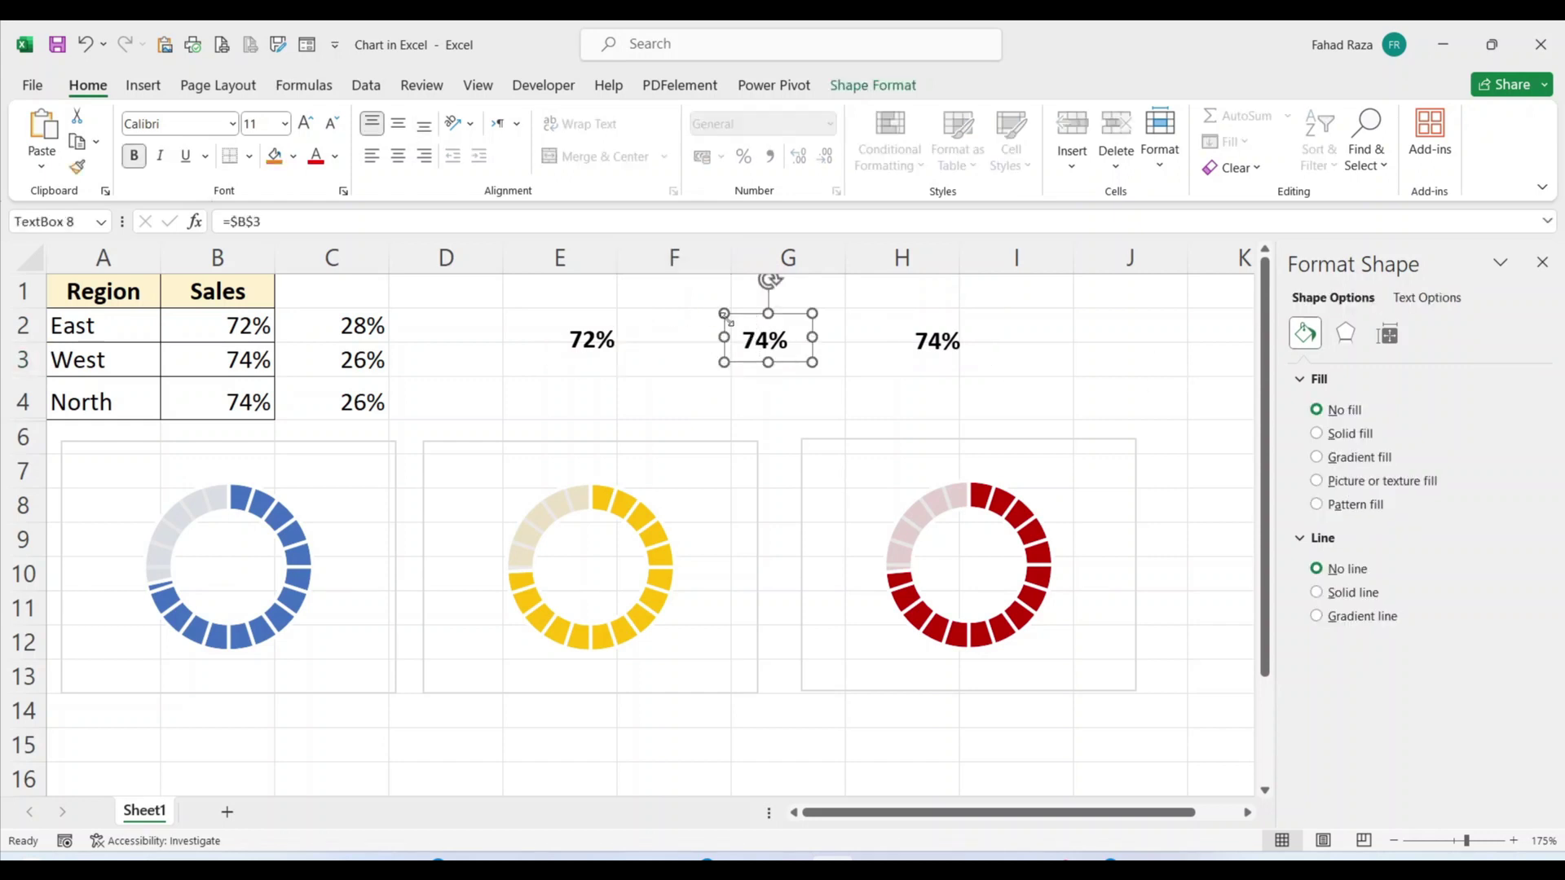
Match the percentage text to the rings with standard font colours: blue for East, orange for West, and dark red for North
{"action": "left_click", "coordinate": [577, 365]}
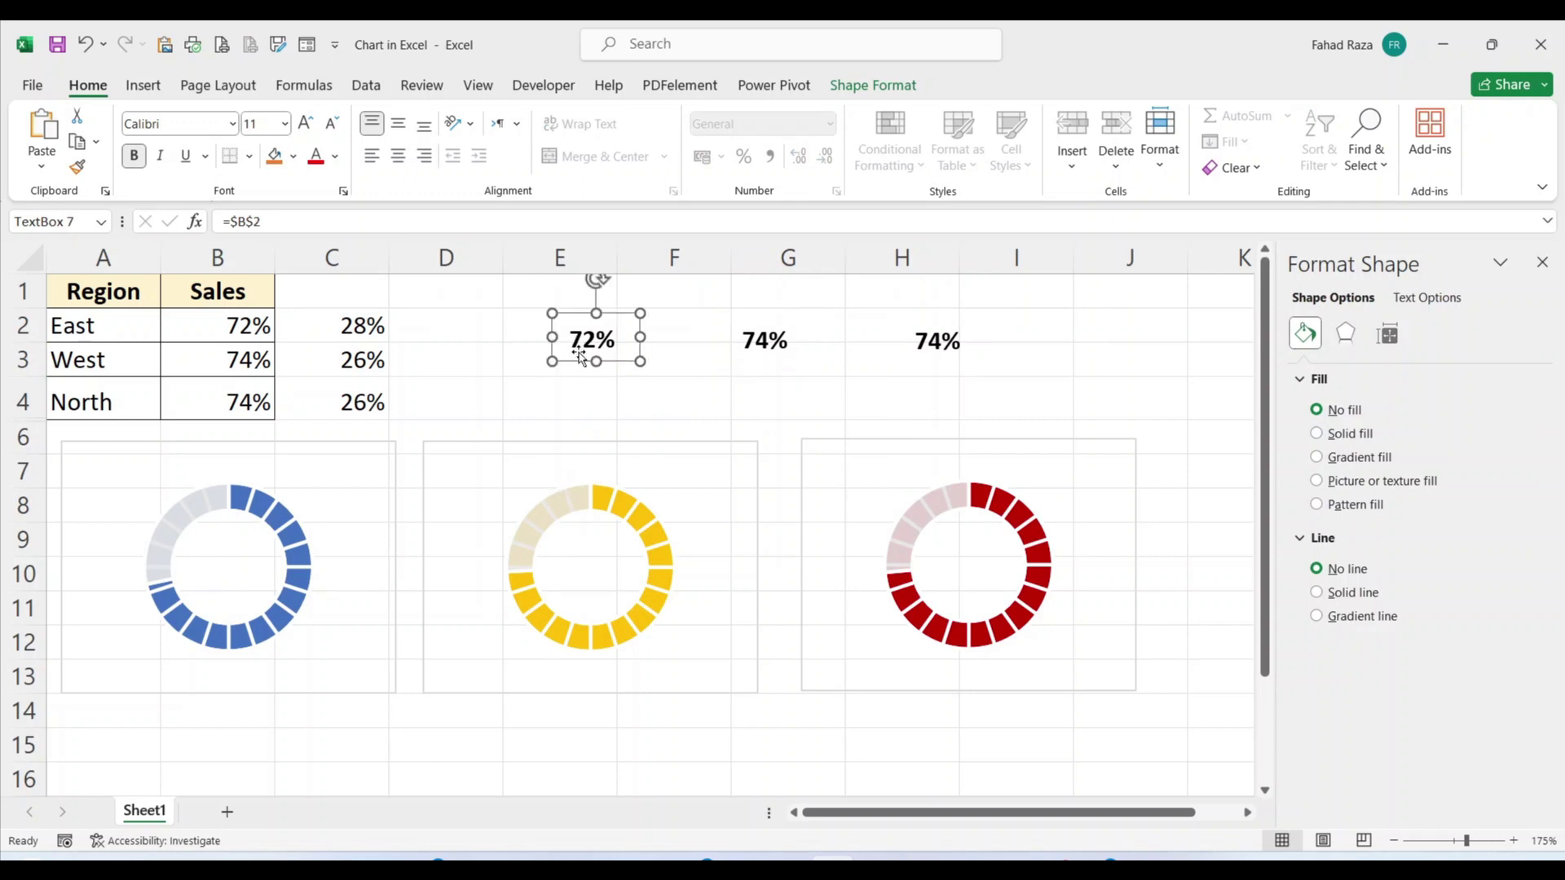
{"action": "left_click", "coordinate": [334, 156]}
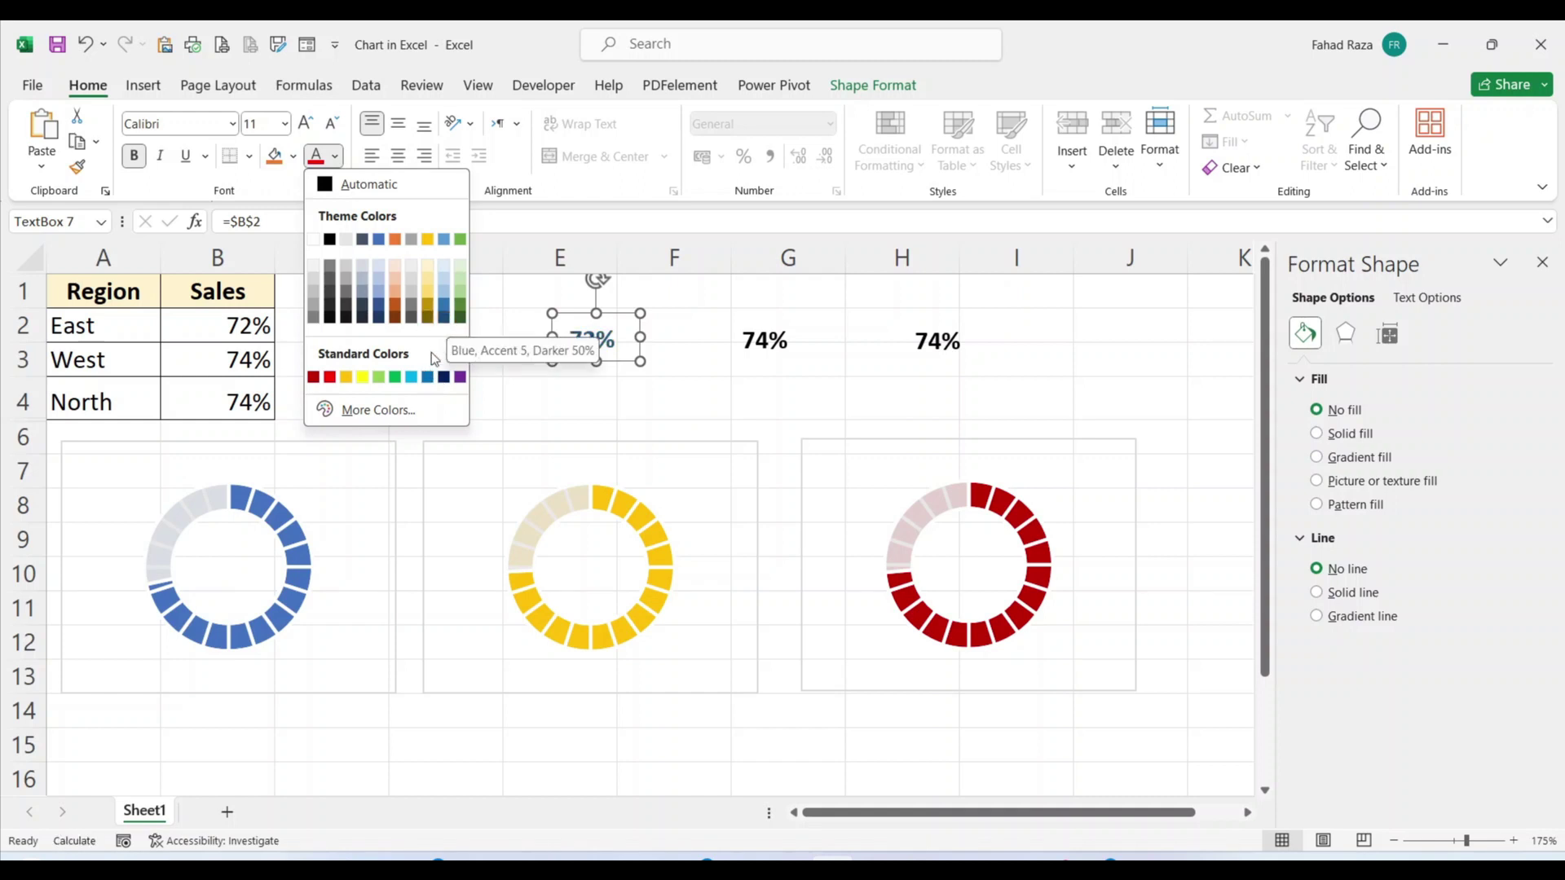
{"action": "left_click", "coordinate": [427, 376]}
{"action": "left_click", "coordinate": [769, 348]}
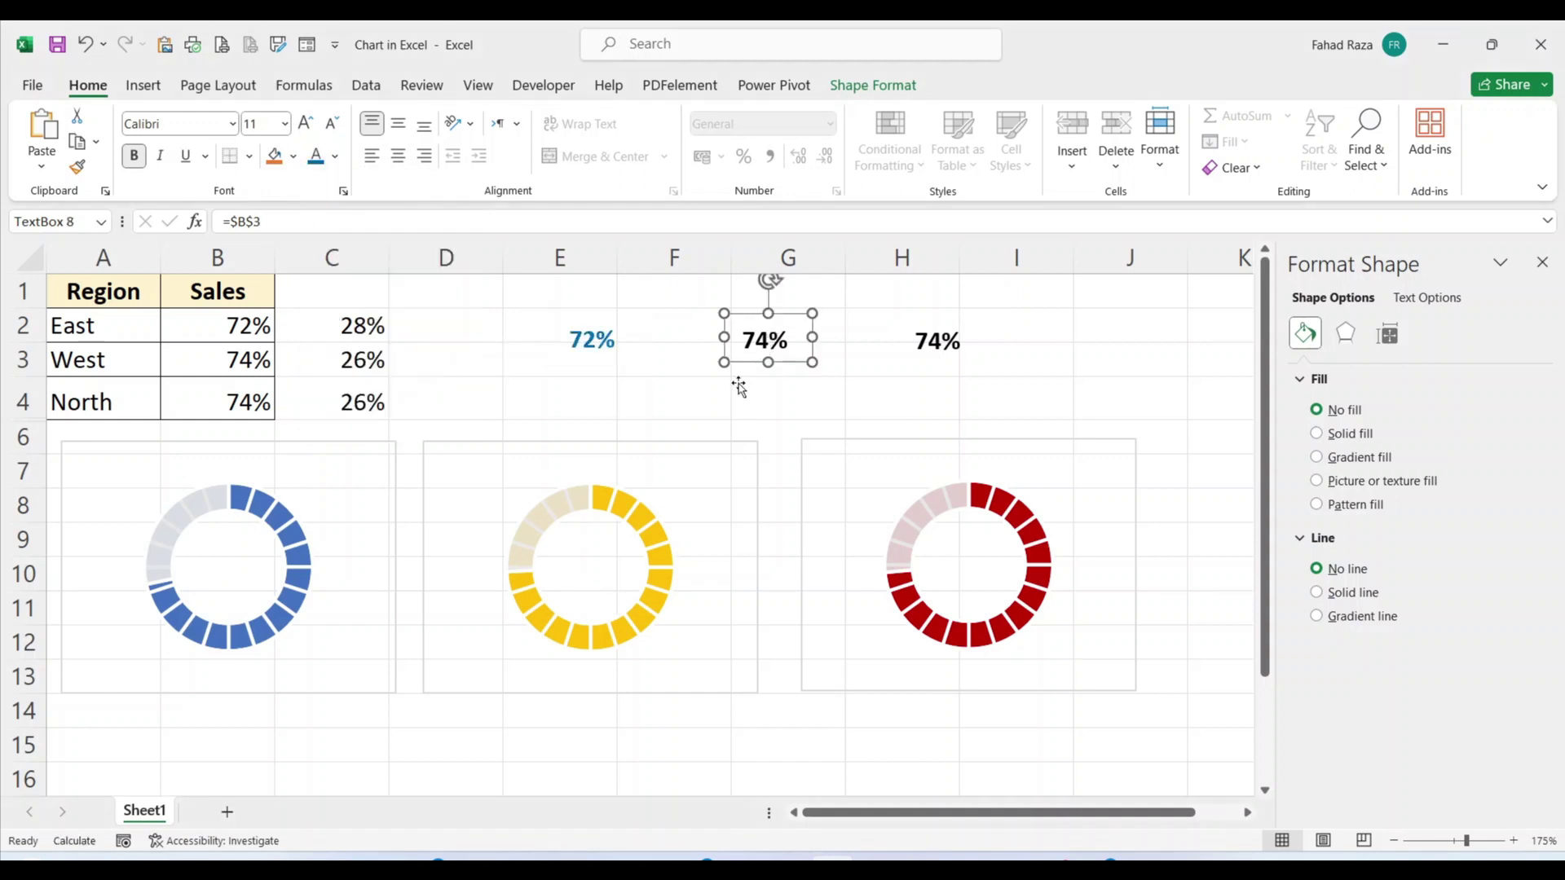
{"action": "left_click", "coordinate": [334, 156]}
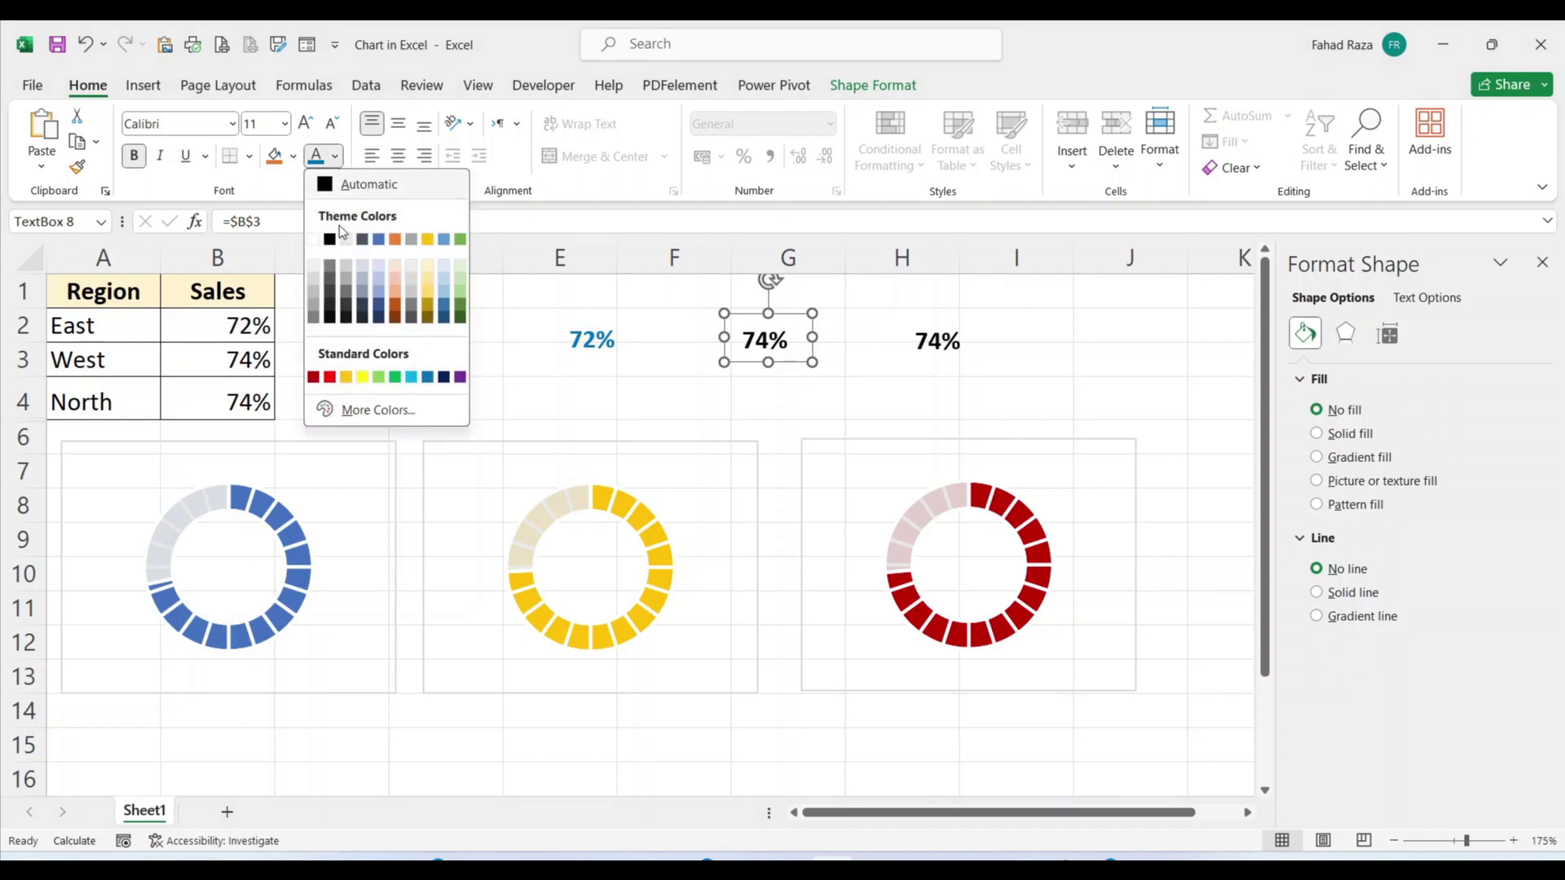
{"action": "left_click", "coordinate": [347, 377]}
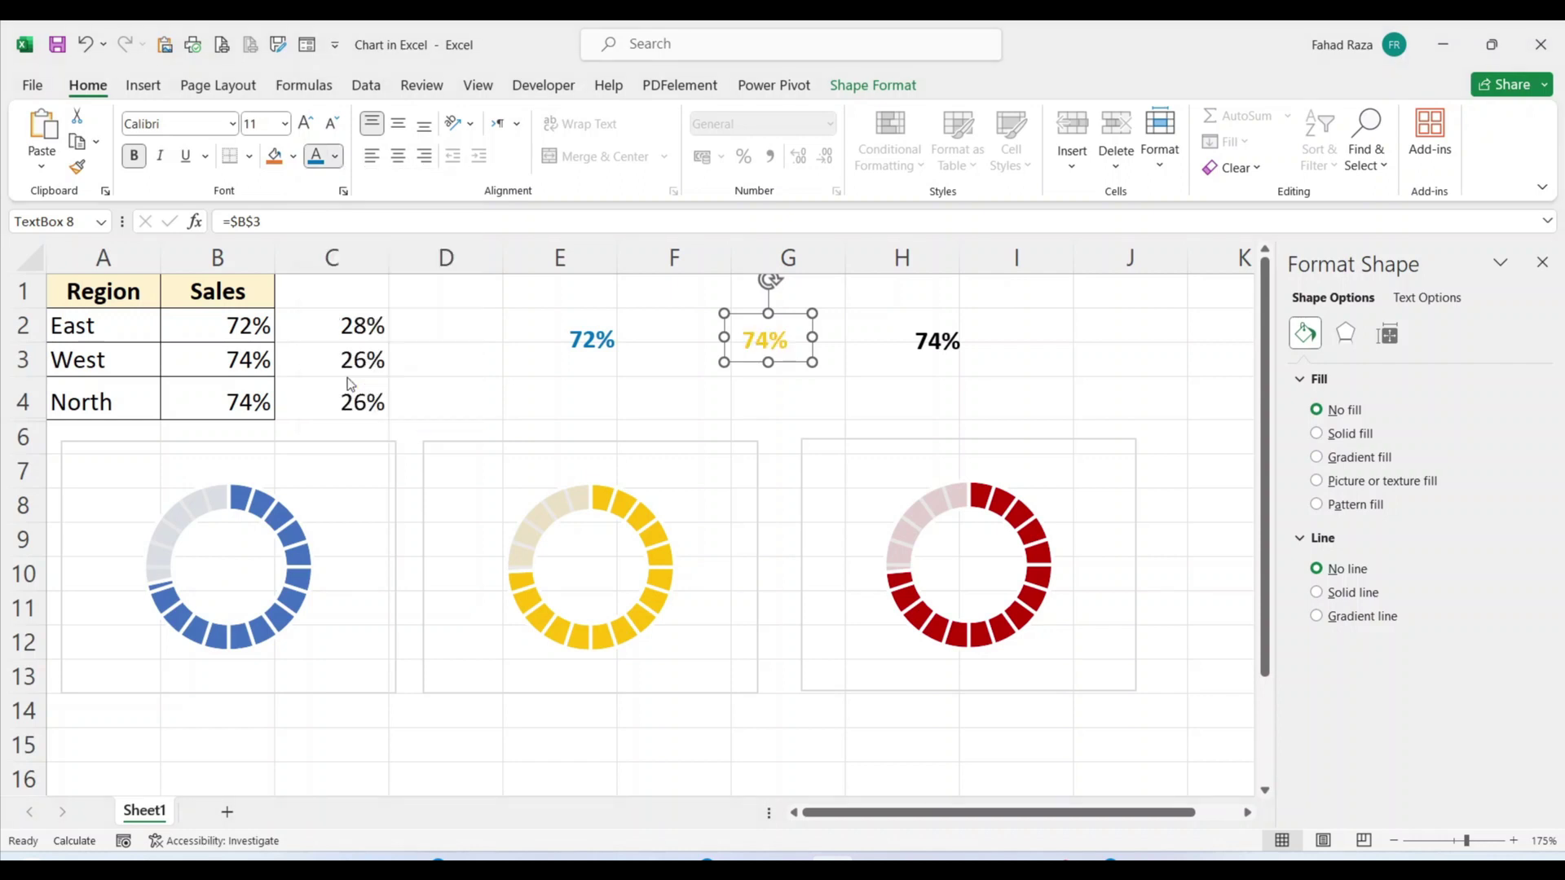
{"action": "left_click", "coordinate": [940, 350]}
{"action": "left_click", "coordinate": [335, 156]}
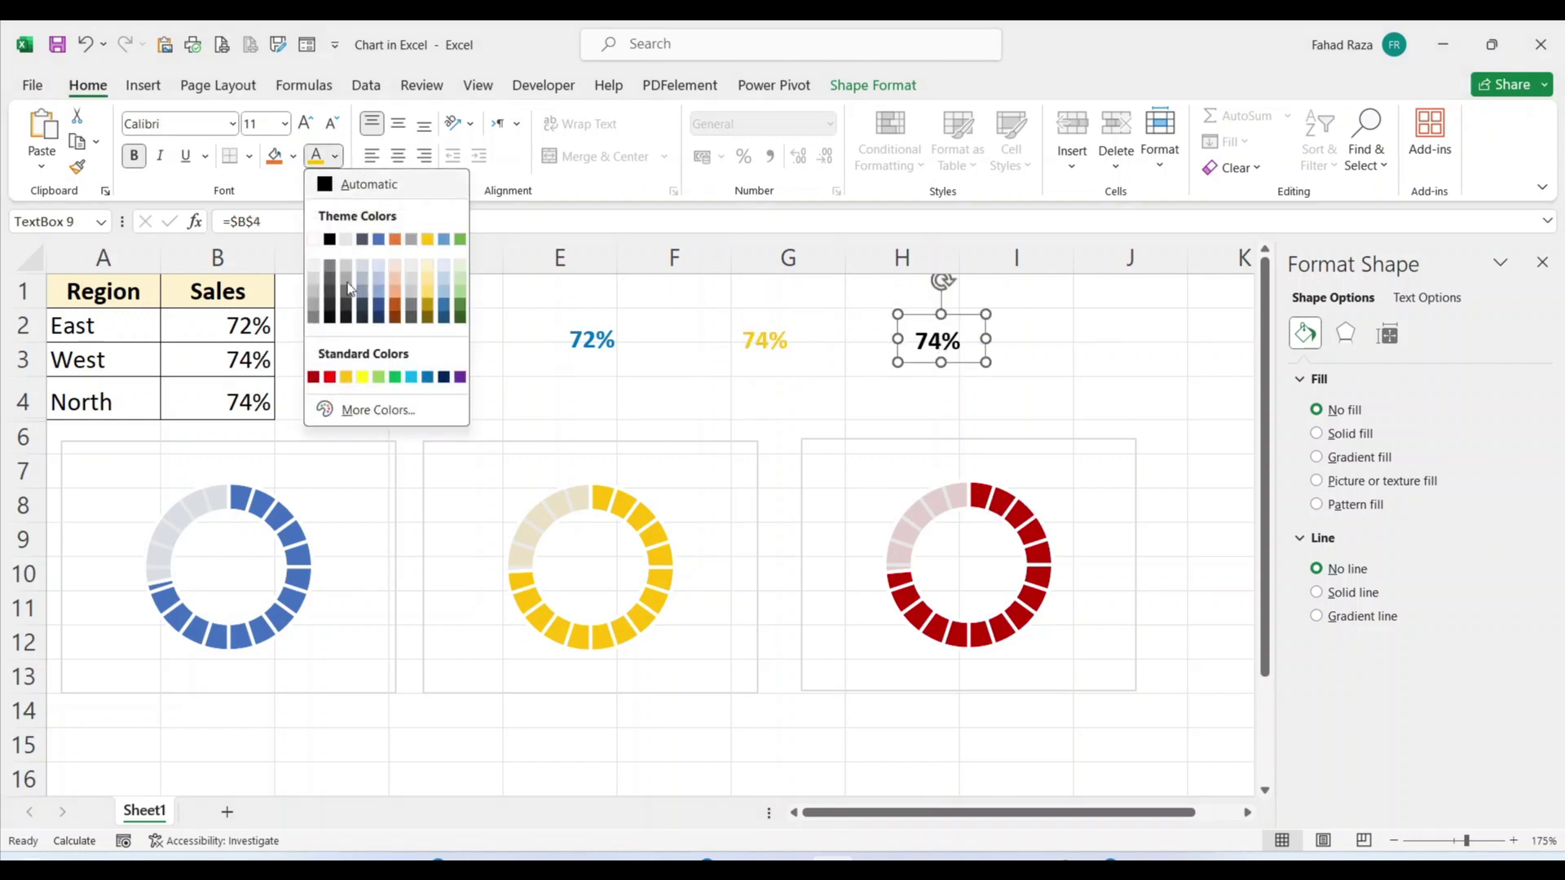
{"action": "left_click", "coordinate": [315, 377]}
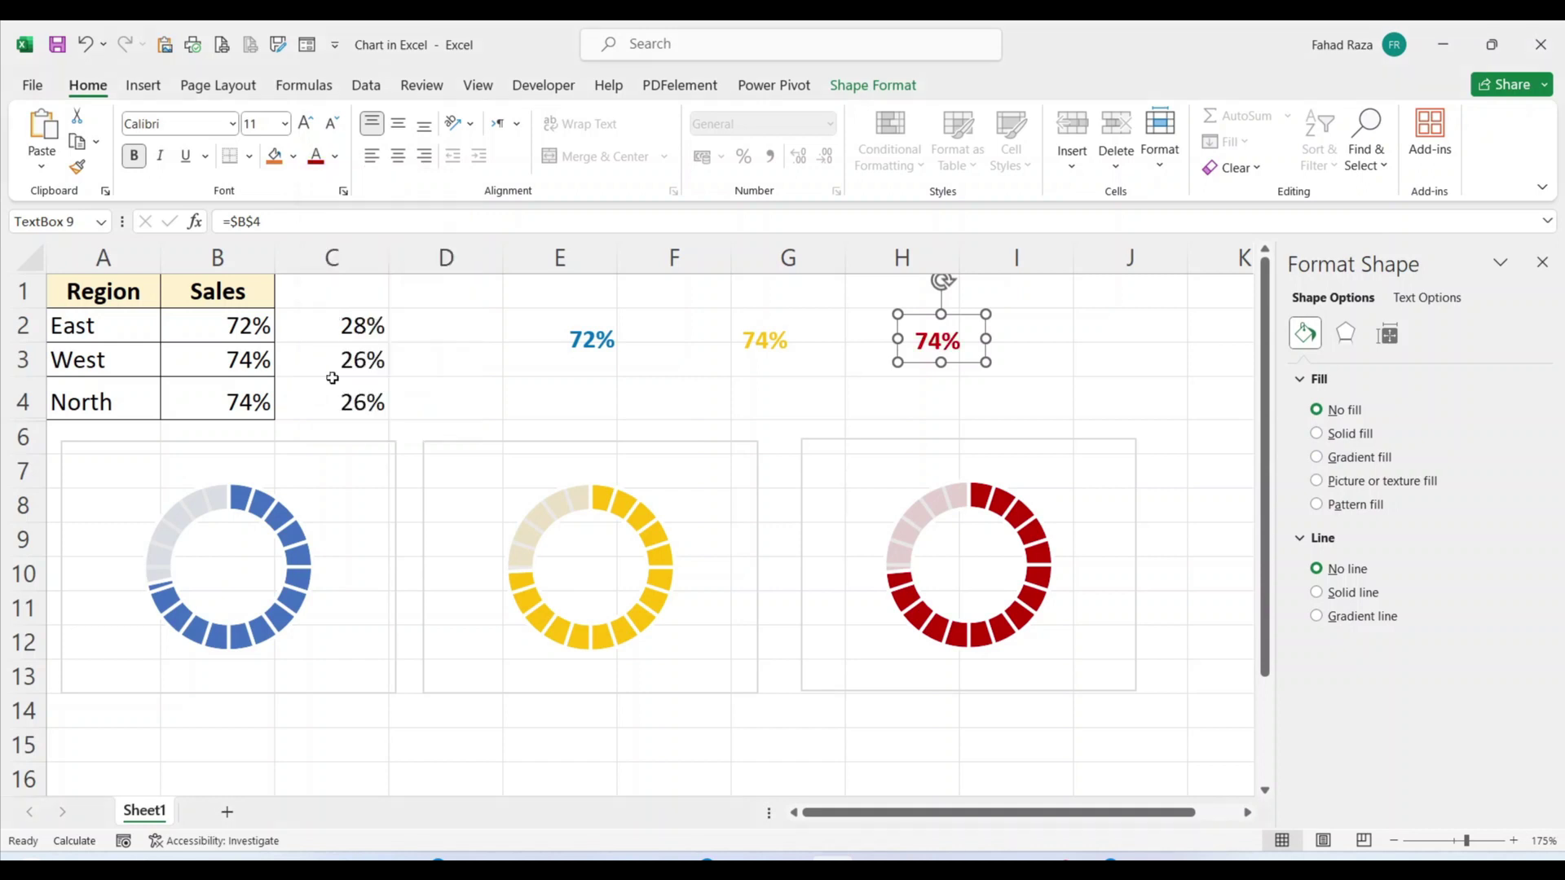
Place the East percentage box in the centre of the blue ring and enlarge its text by three font-size steps
{"action": "left_click_drag", "start_coordinate": [589, 349], "coordinate": [230, 572]}
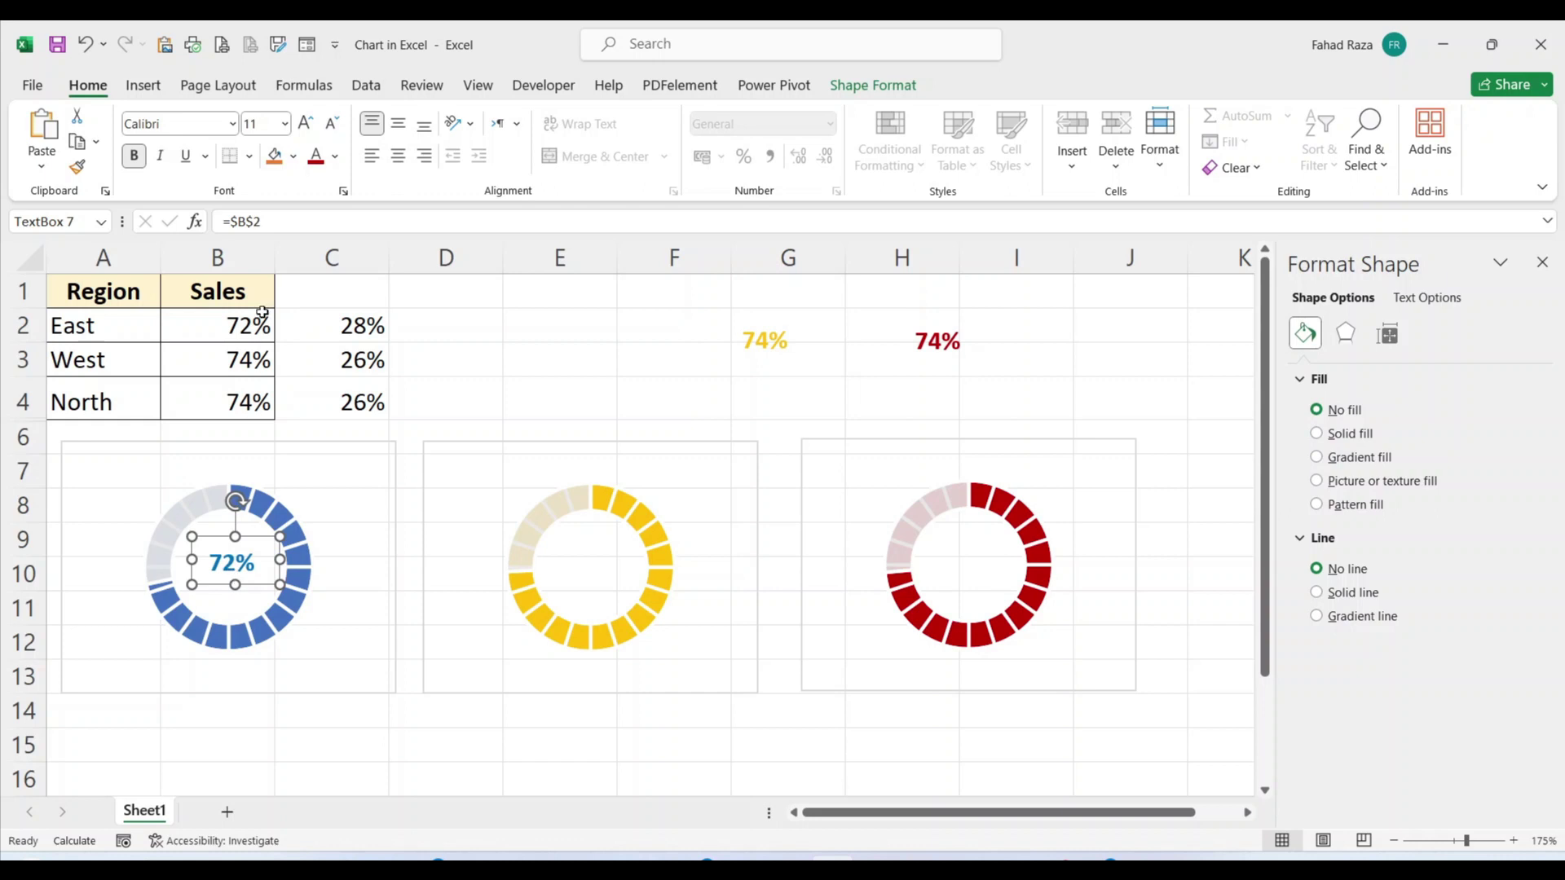
{"action": "left_click", "coordinate": [305, 123]}
{"action": "left_click", "coordinate": [306, 123]}
{"action": "left_click", "coordinate": [306, 123]}
{"action": "left_click_drag", "start_coordinate": [279, 561], "coordinate": [250, 531]}
Place the West and North percentage boxes inside their rings and enlarge them to fit 14-point text
{"action": "left_click_drag", "start_coordinate": [766, 343], "coordinate": [600, 572]}
{"action": "left_click_drag", "start_coordinate": [931, 340], "coordinate": [954, 560]}
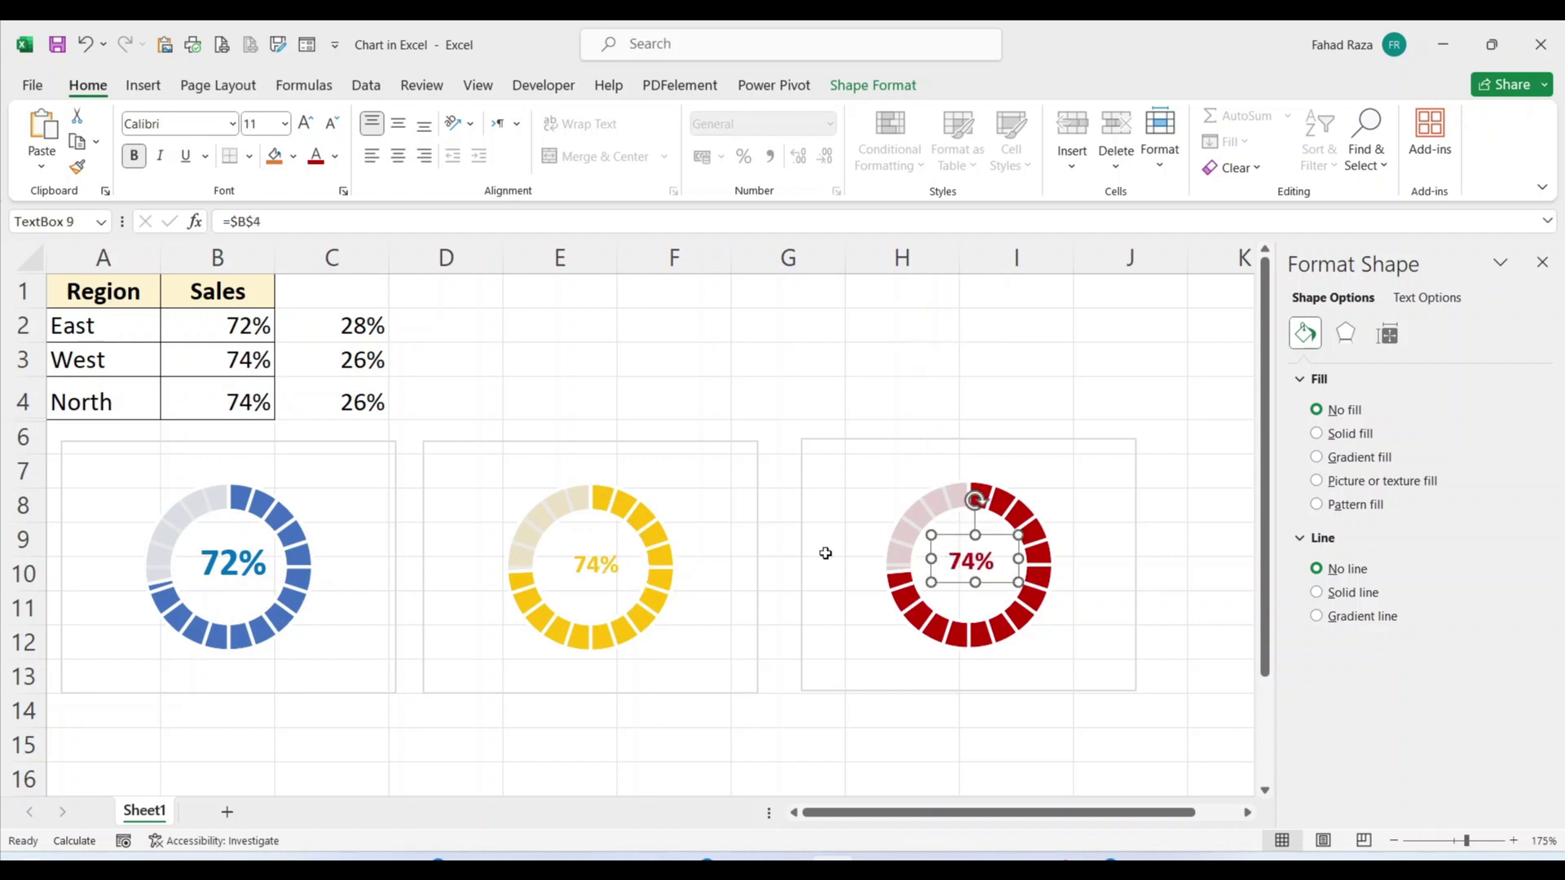
{"action": "left_click", "coordinate": [611, 562], "text": "ctrl"}
{"action": "left_click", "coordinate": [307, 122]}
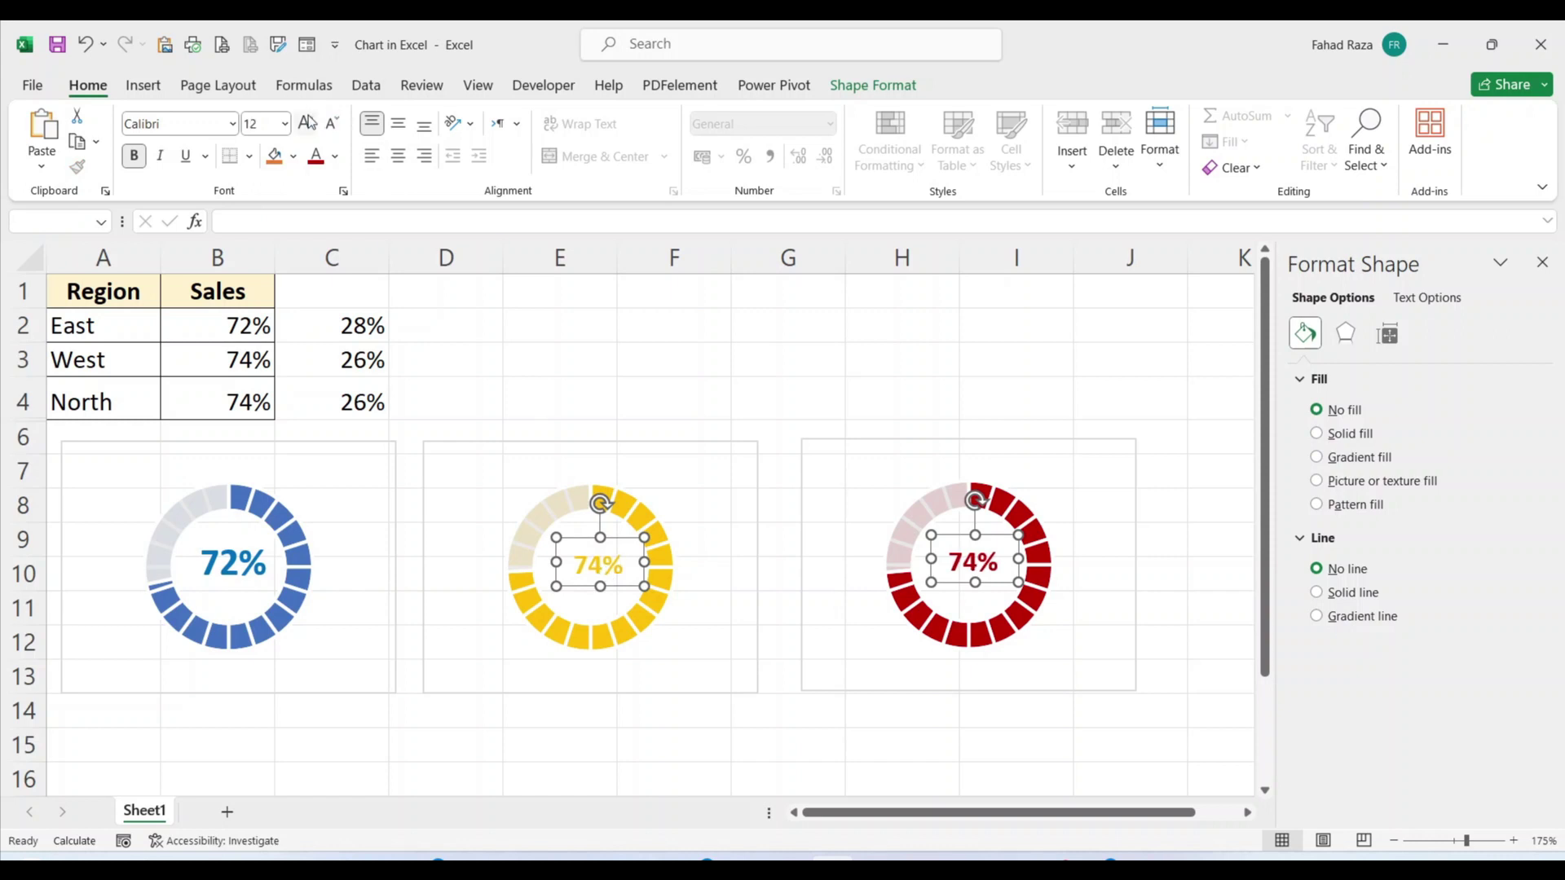
{"action": "left_click", "coordinate": [307, 123]}
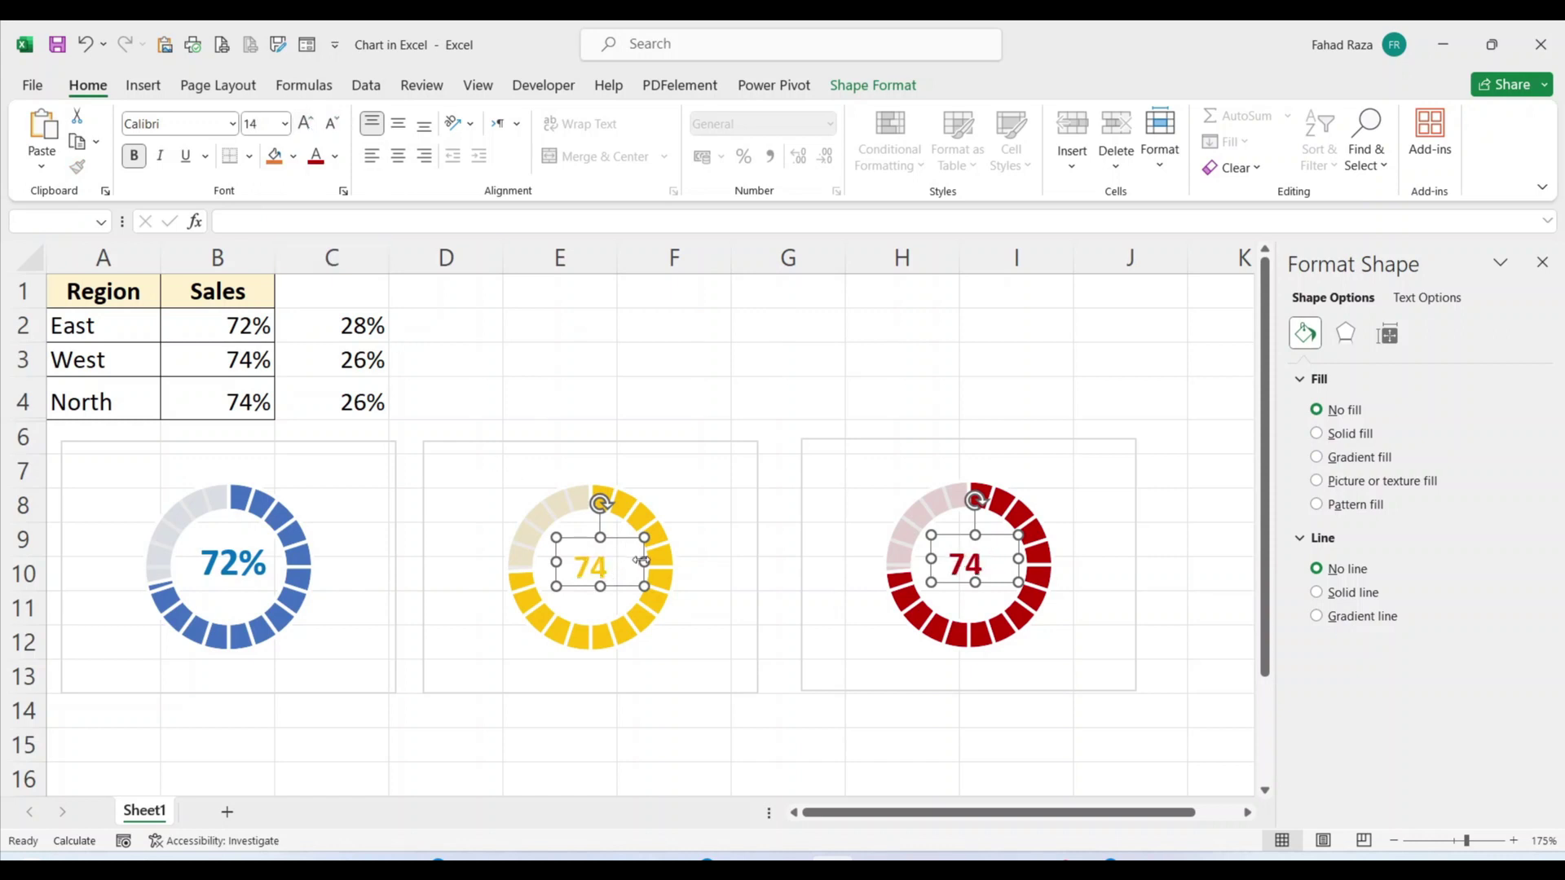
{"action": "left_click_drag", "start_coordinate": [646, 558], "coordinate": [630, 537]}
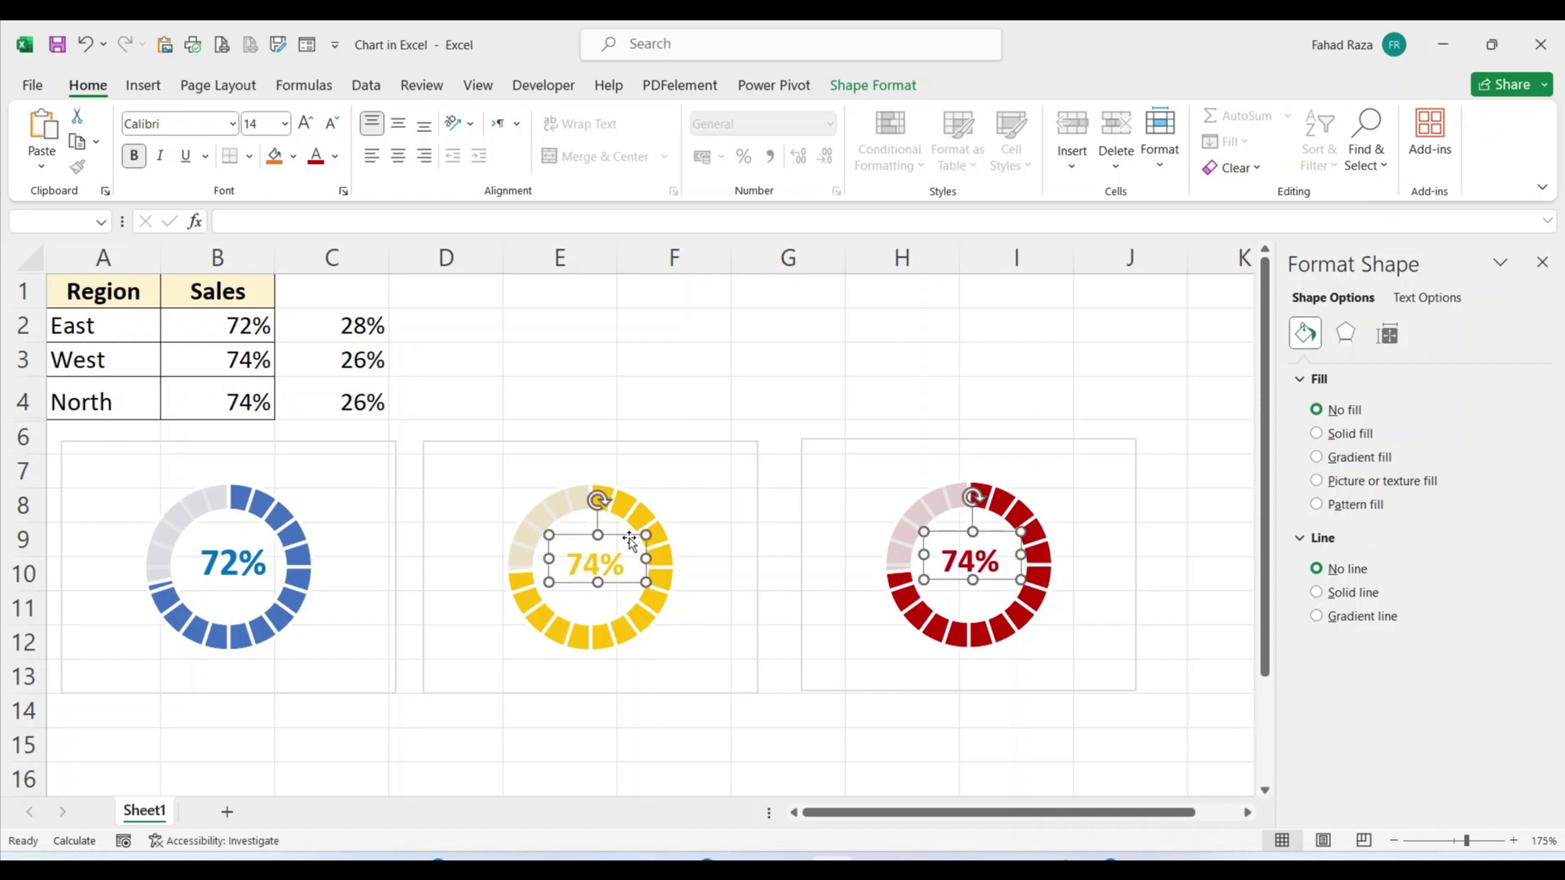
{"action": "left_click", "coordinate": [668, 367]}
Draw a text box about 1.55 cm wide above the East ring for the chart title
{"action": "left_click", "coordinate": [82, 329]}
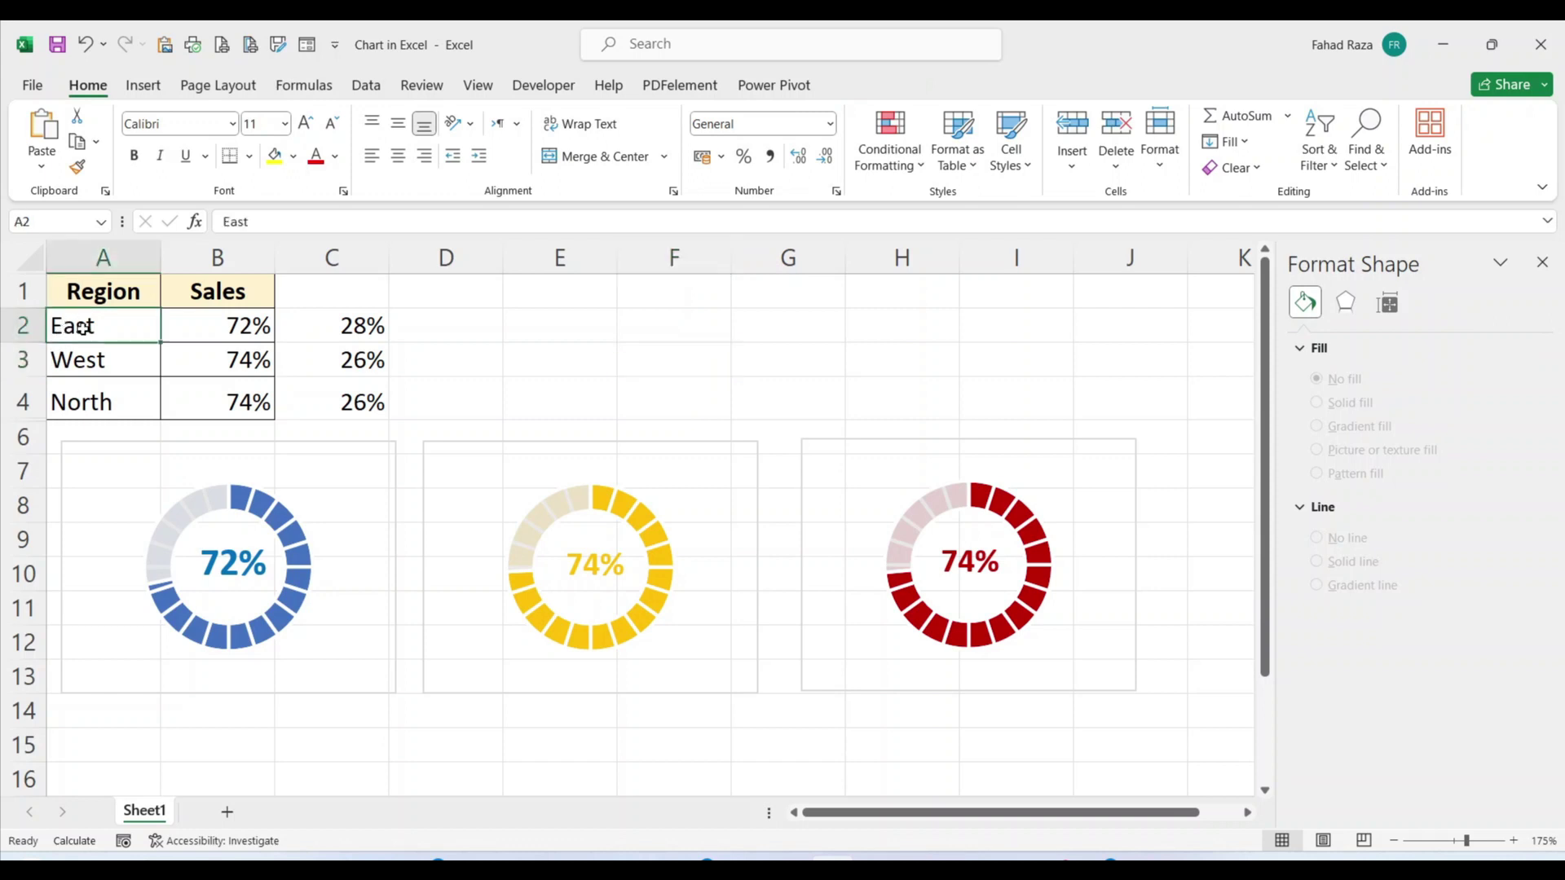
{"action": "left_click", "coordinate": [1073, 167]}
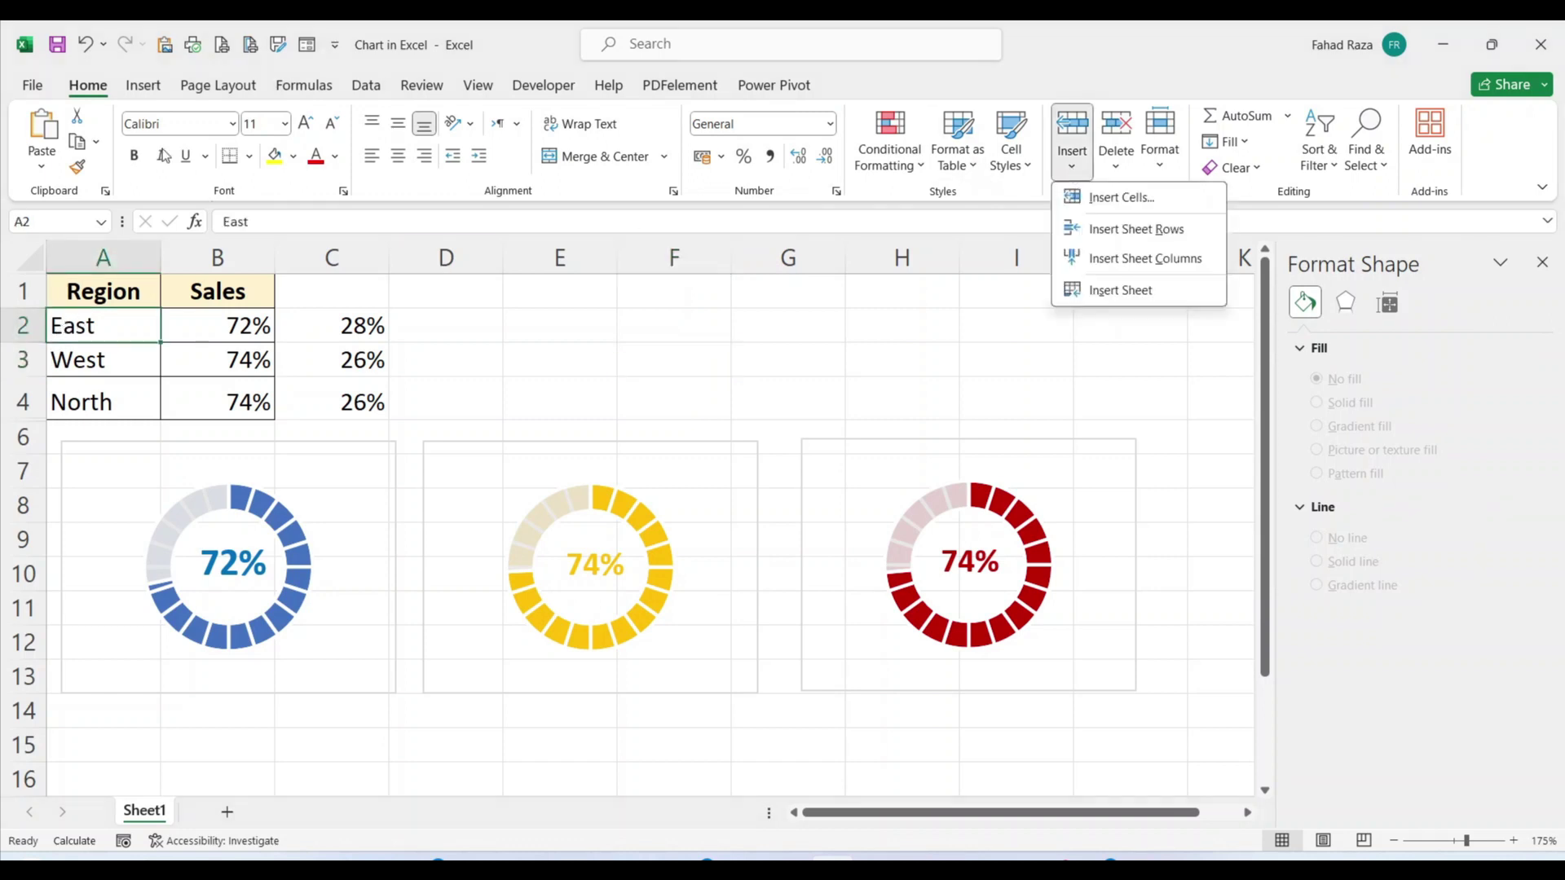
{"action": "left_click", "coordinate": [159, 94]}
{"action": "left_click", "coordinate": [143, 85]}
{"action": "left_click", "coordinate": [1239, 139]}
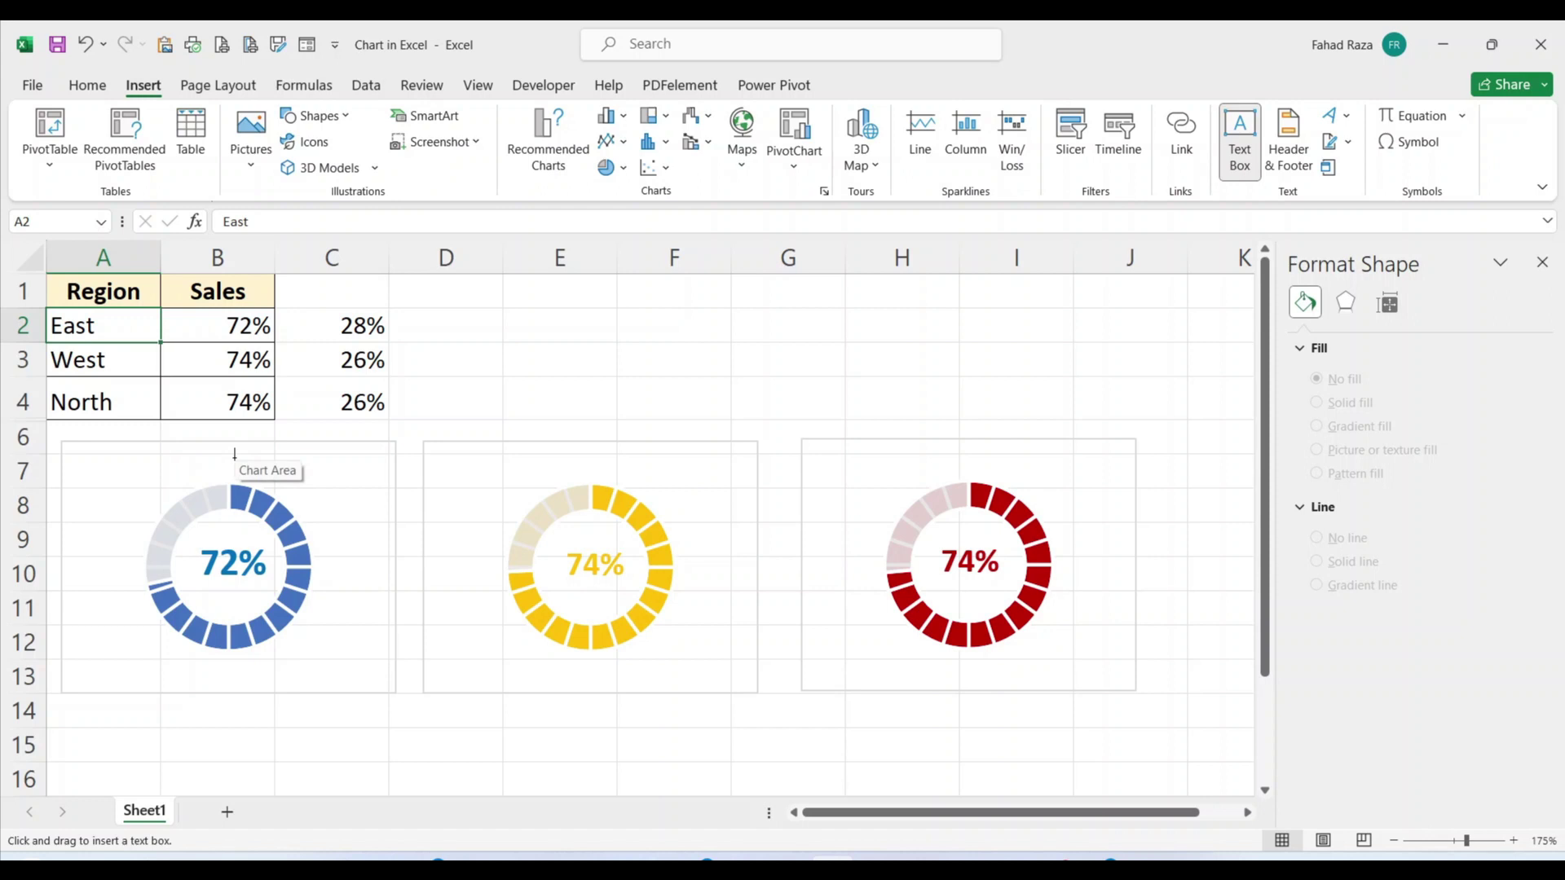
{"action": "left_click_drag", "start_coordinate": [191, 453], "coordinate": [245, 449]}
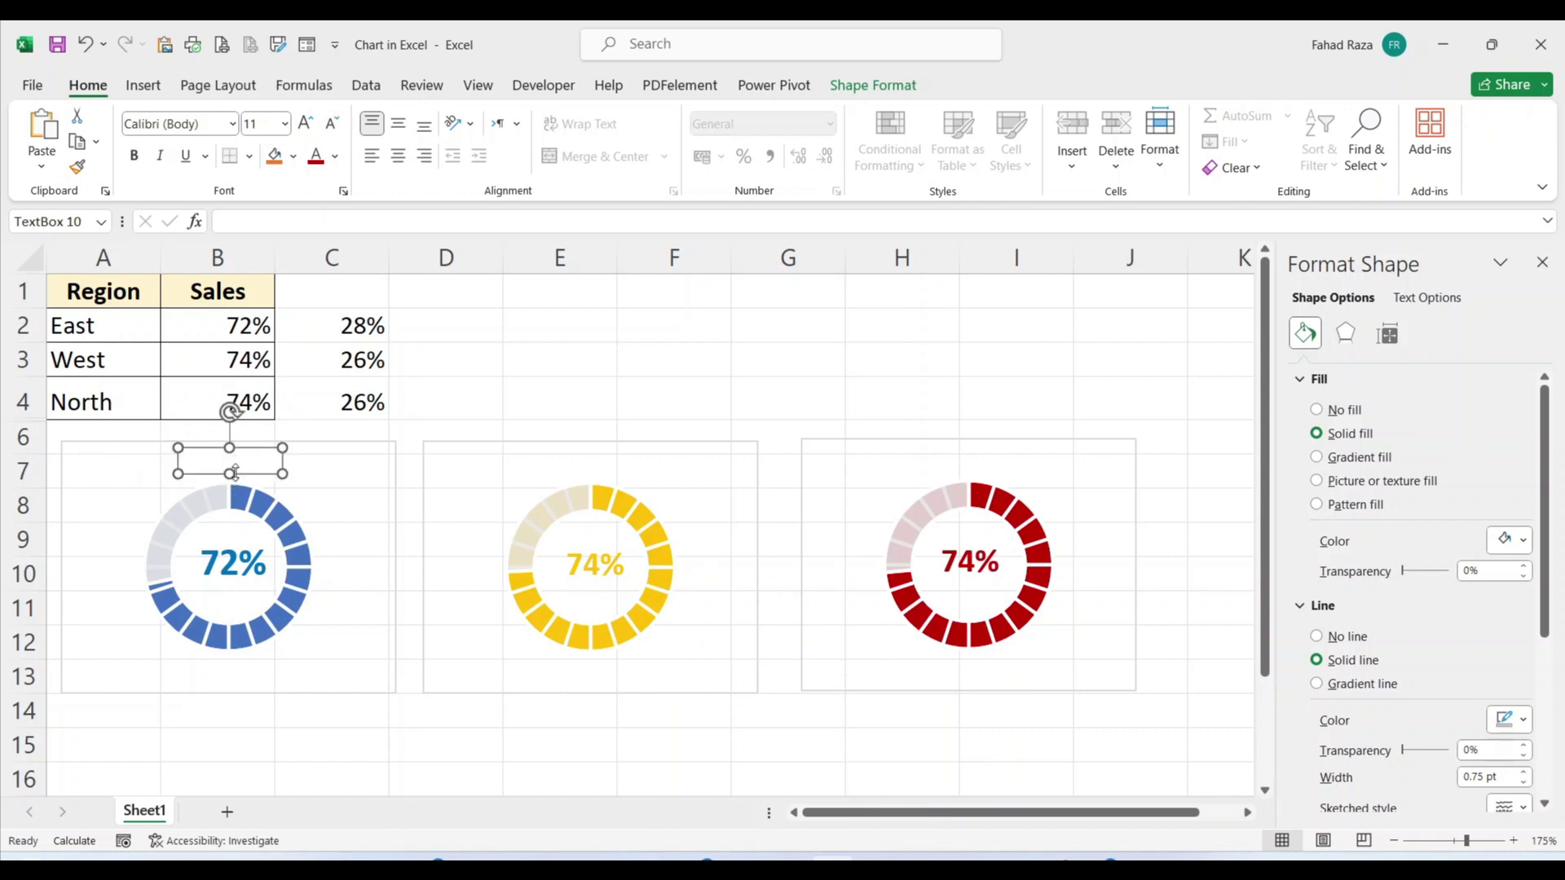
Link the East title box to its region name with =$A$2 and make the box about 0.61 cm high
{"action": "left_click", "coordinate": [238, 219]}
{"action": "type", "text": "="}
{"action": "left_click", "coordinate": [106, 318]}
{"action": "key", "text": "Return"}
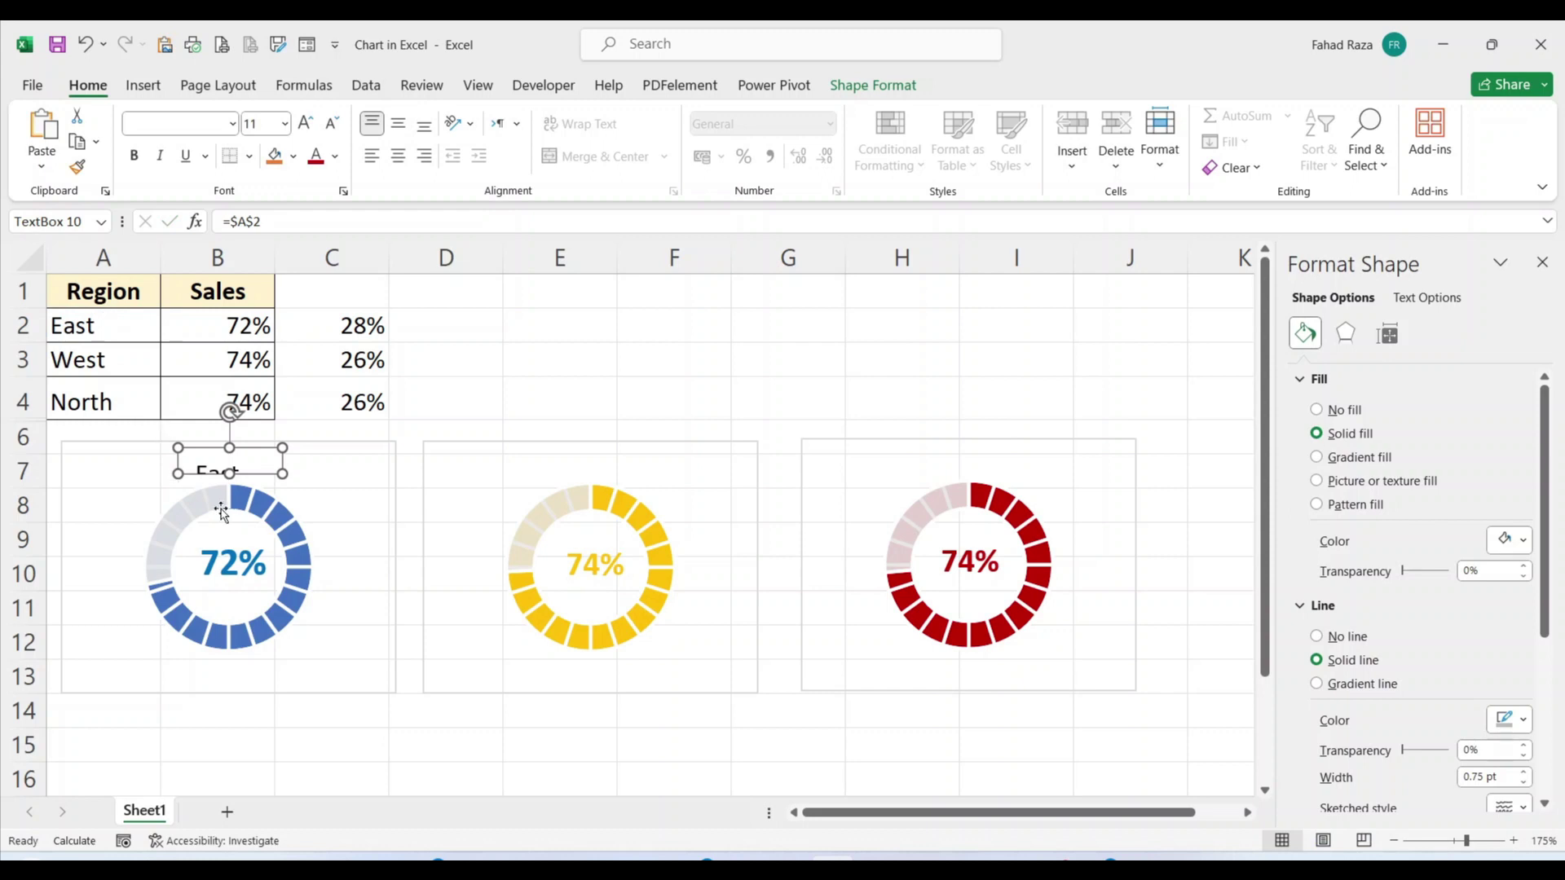
{"action": "left_click", "coordinate": [231, 476]}
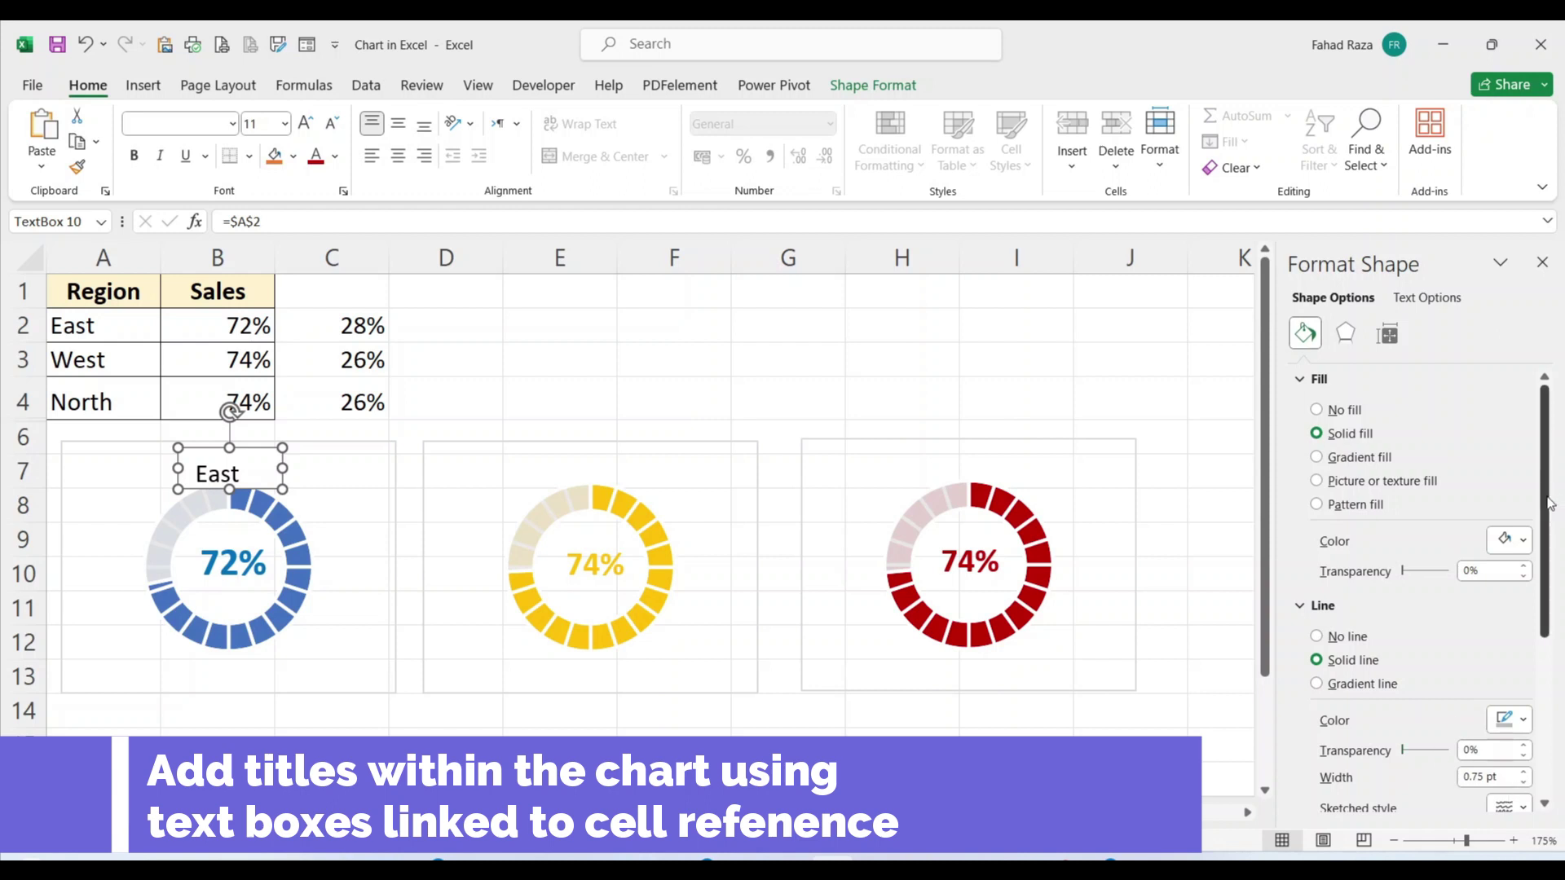
Set the East title's vertical alignment to Middle and centre its text horizontally
{"action": "left_click", "coordinate": [1391, 337]}
{"action": "left_click", "coordinate": [1341, 377]}
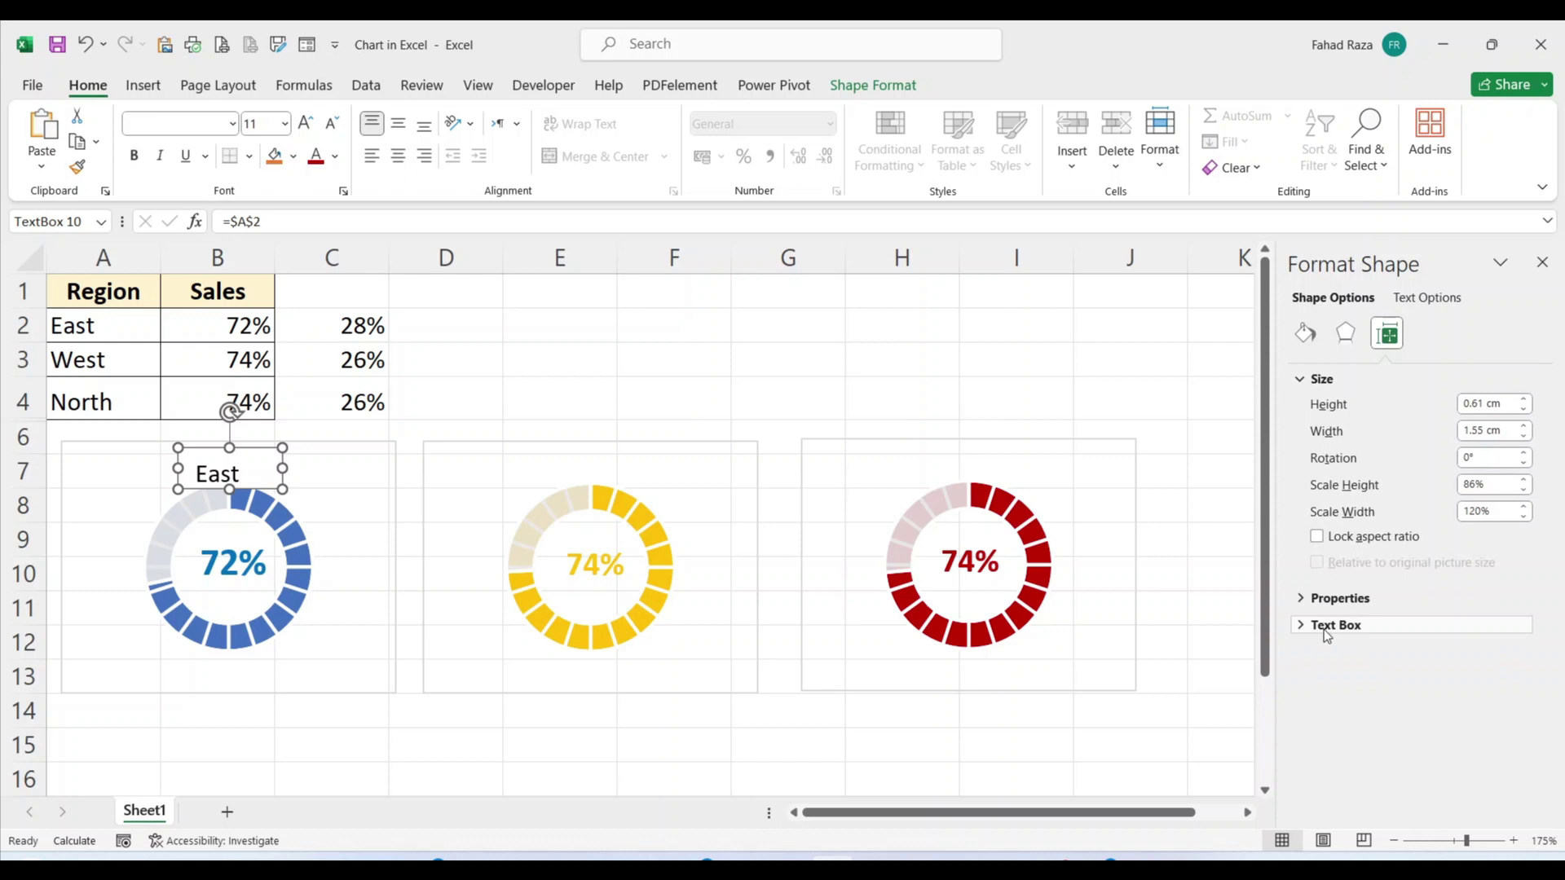
{"action": "left_click", "coordinate": [1321, 626]}
{"action": "left_click", "coordinate": [1523, 554]}
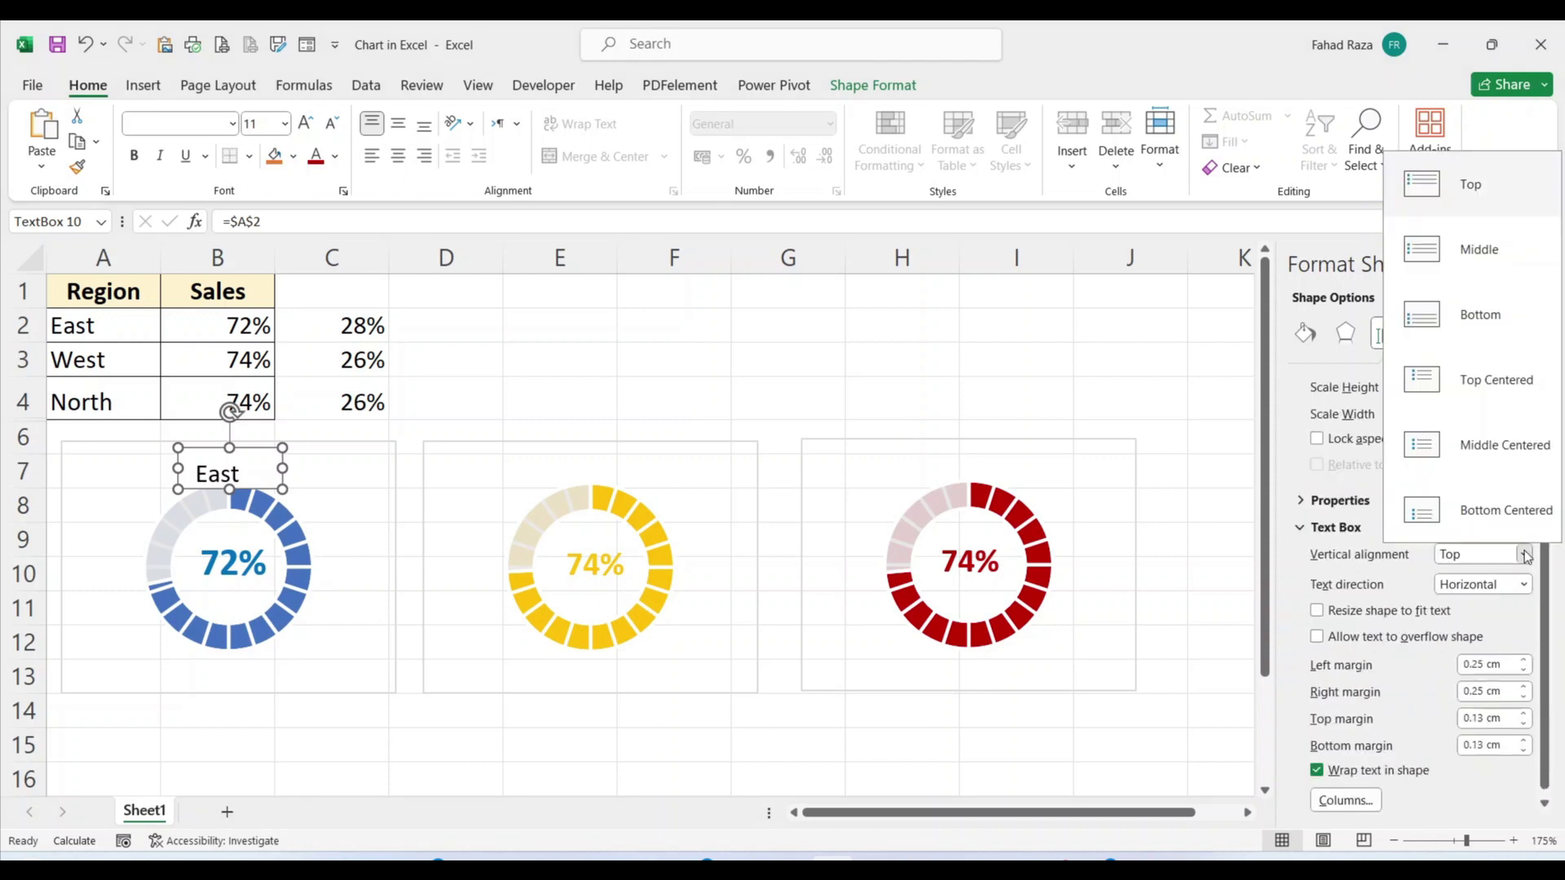
{"action": "left_click", "coordinate": [1475, 251]}
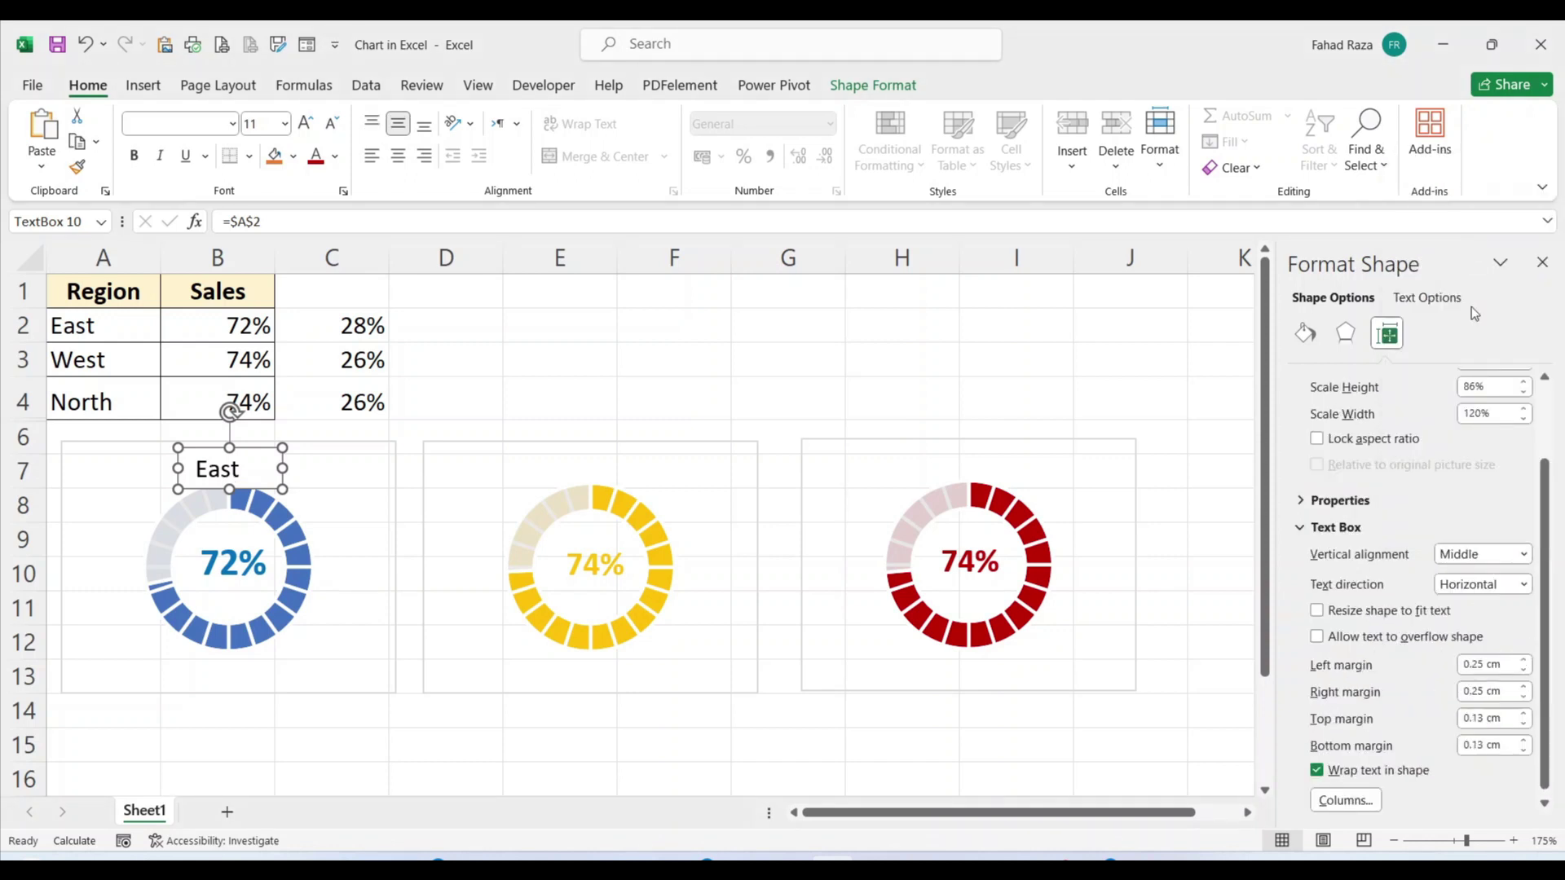
{"action": "left_click", "coordinate": [1522, 585]}
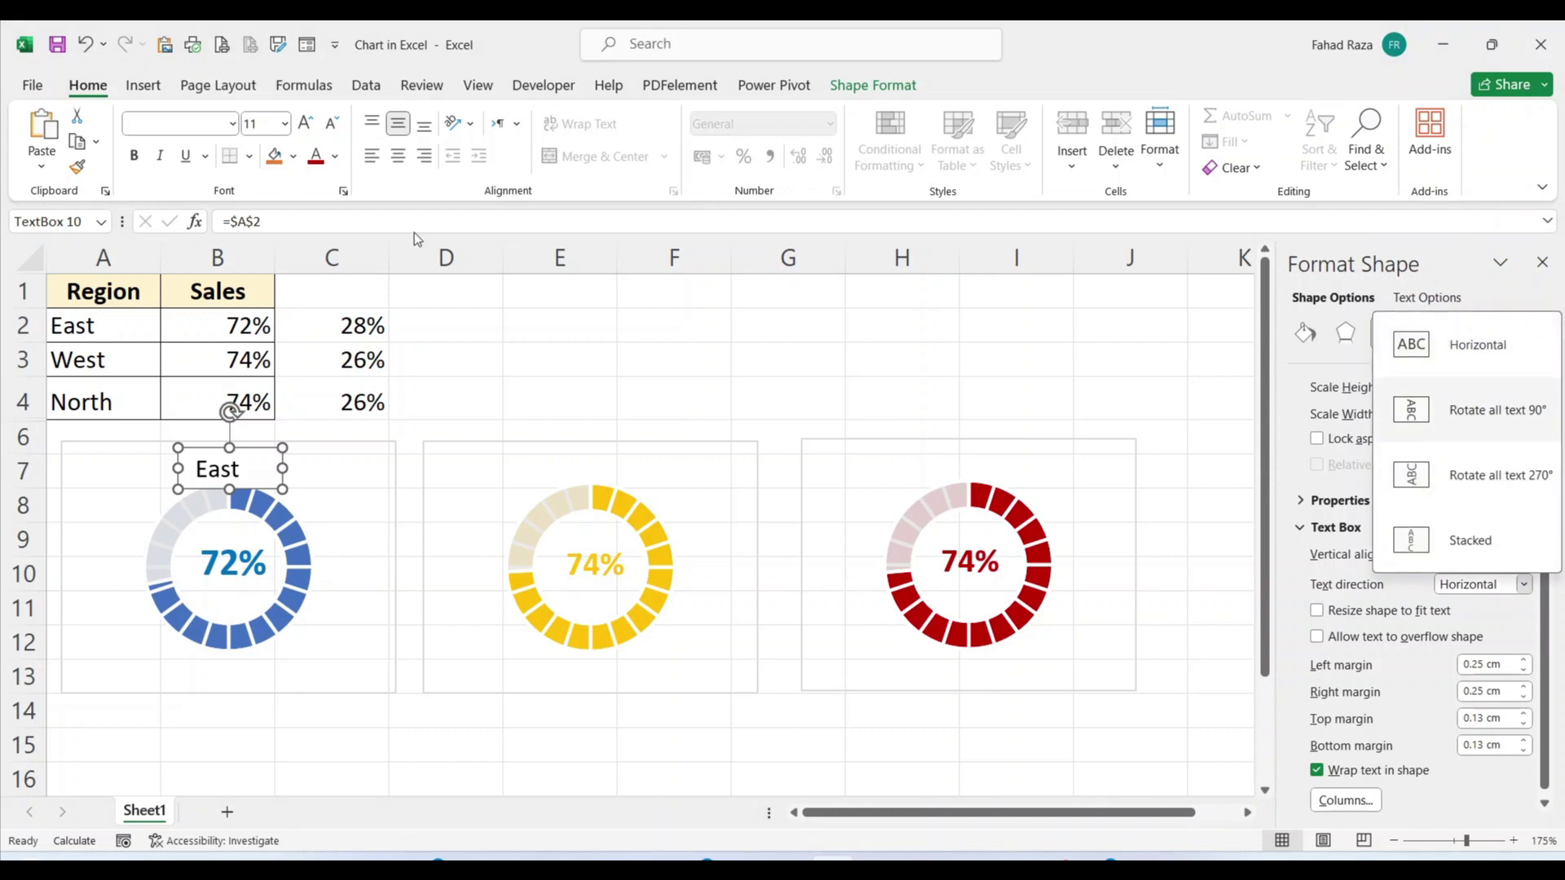
{"action": "left_click", "coordinate": [392, 170]}
{"action": "left_click", "coordinate": [398, 155]}
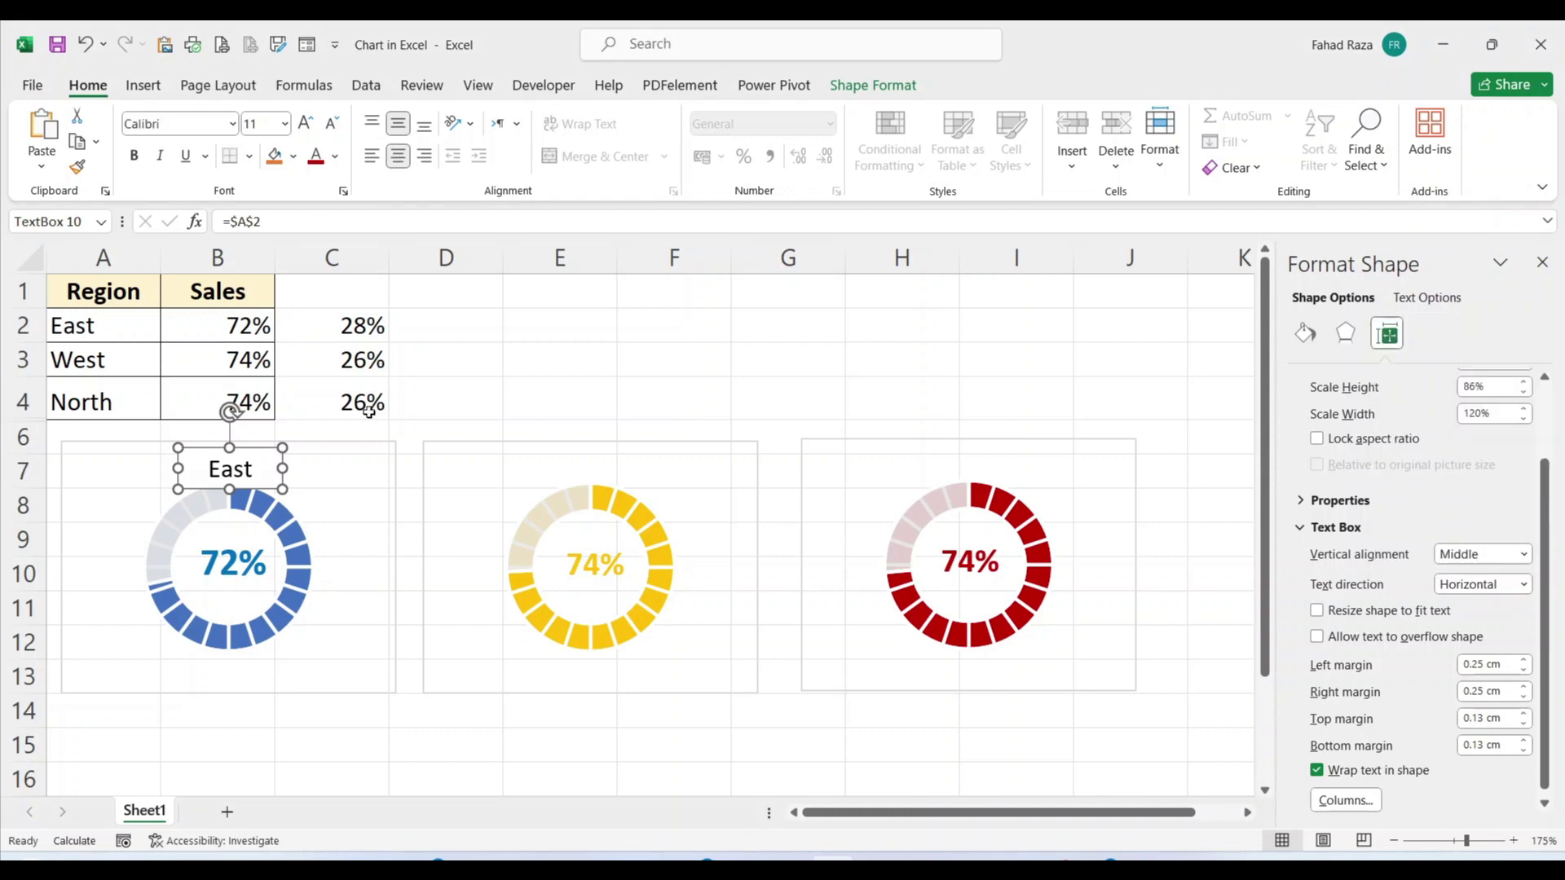
Make the East title bold and reduce its box height so it sits clear of the ring
{"action": "key", "text": "ctrl+b"}
{"action": "left_click_drag", "start_coordinate": [229, 490], "coordinate": [230, 480]}
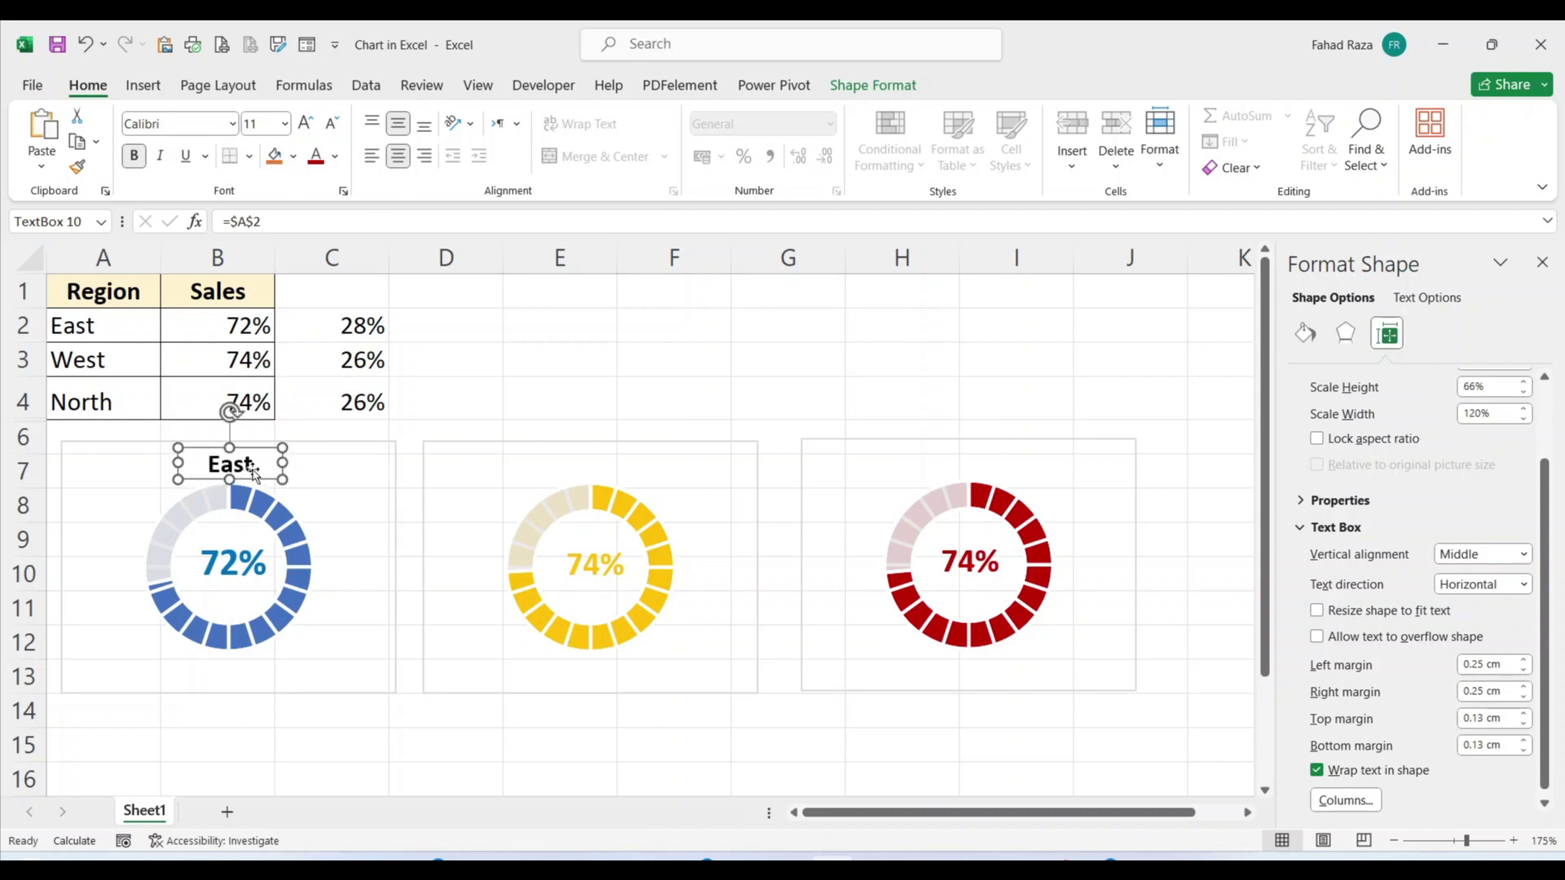
{"action": "left_click", "coordinate": [335, 158]}
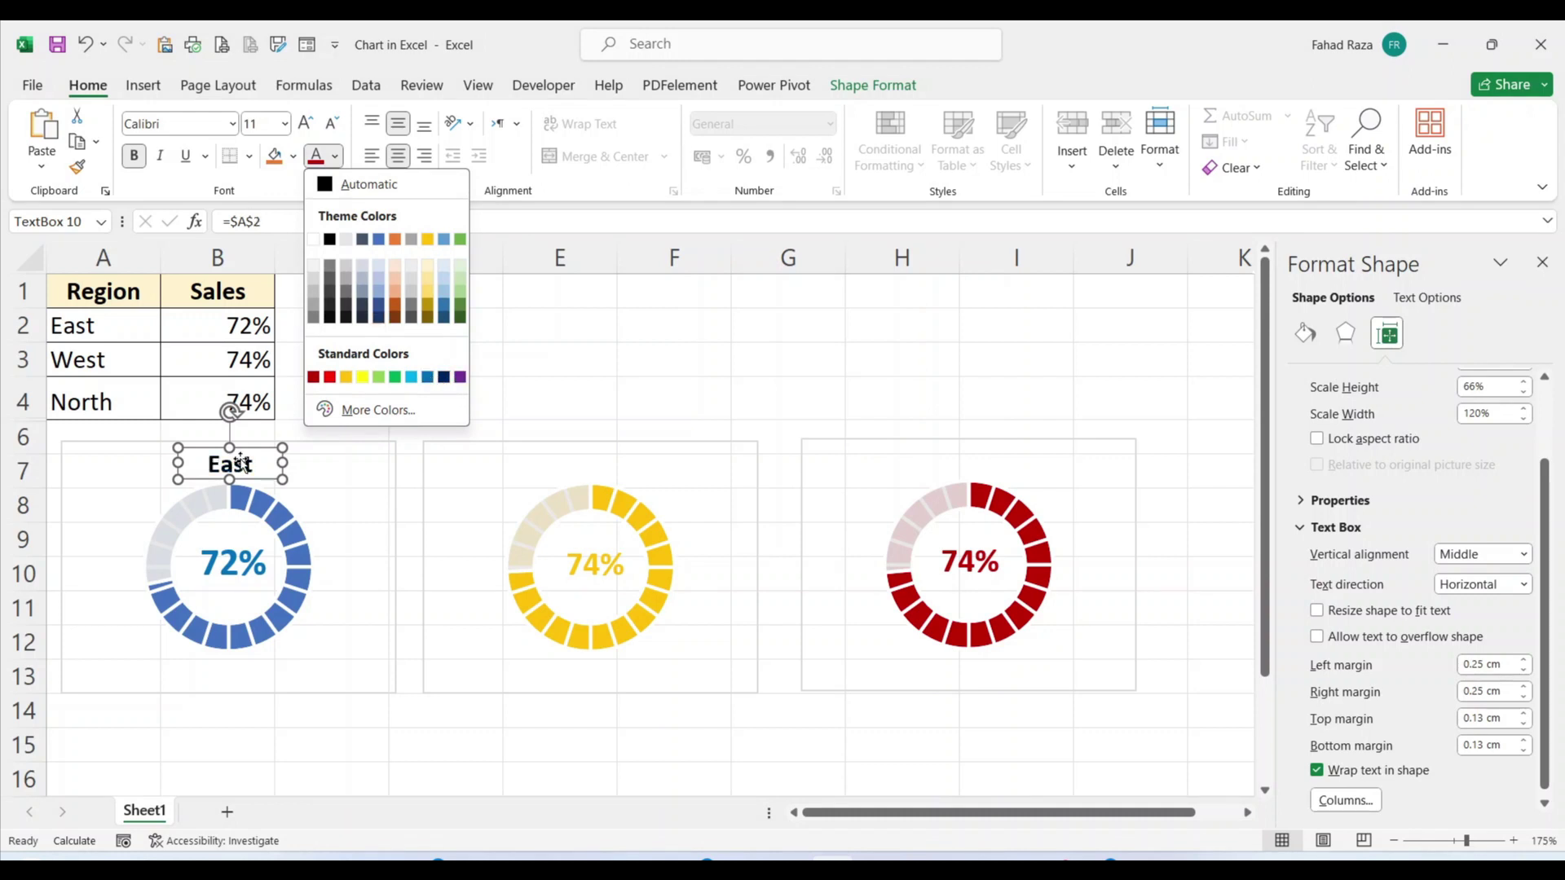
{"action": "left_click", "coordinate": [351, 469]}
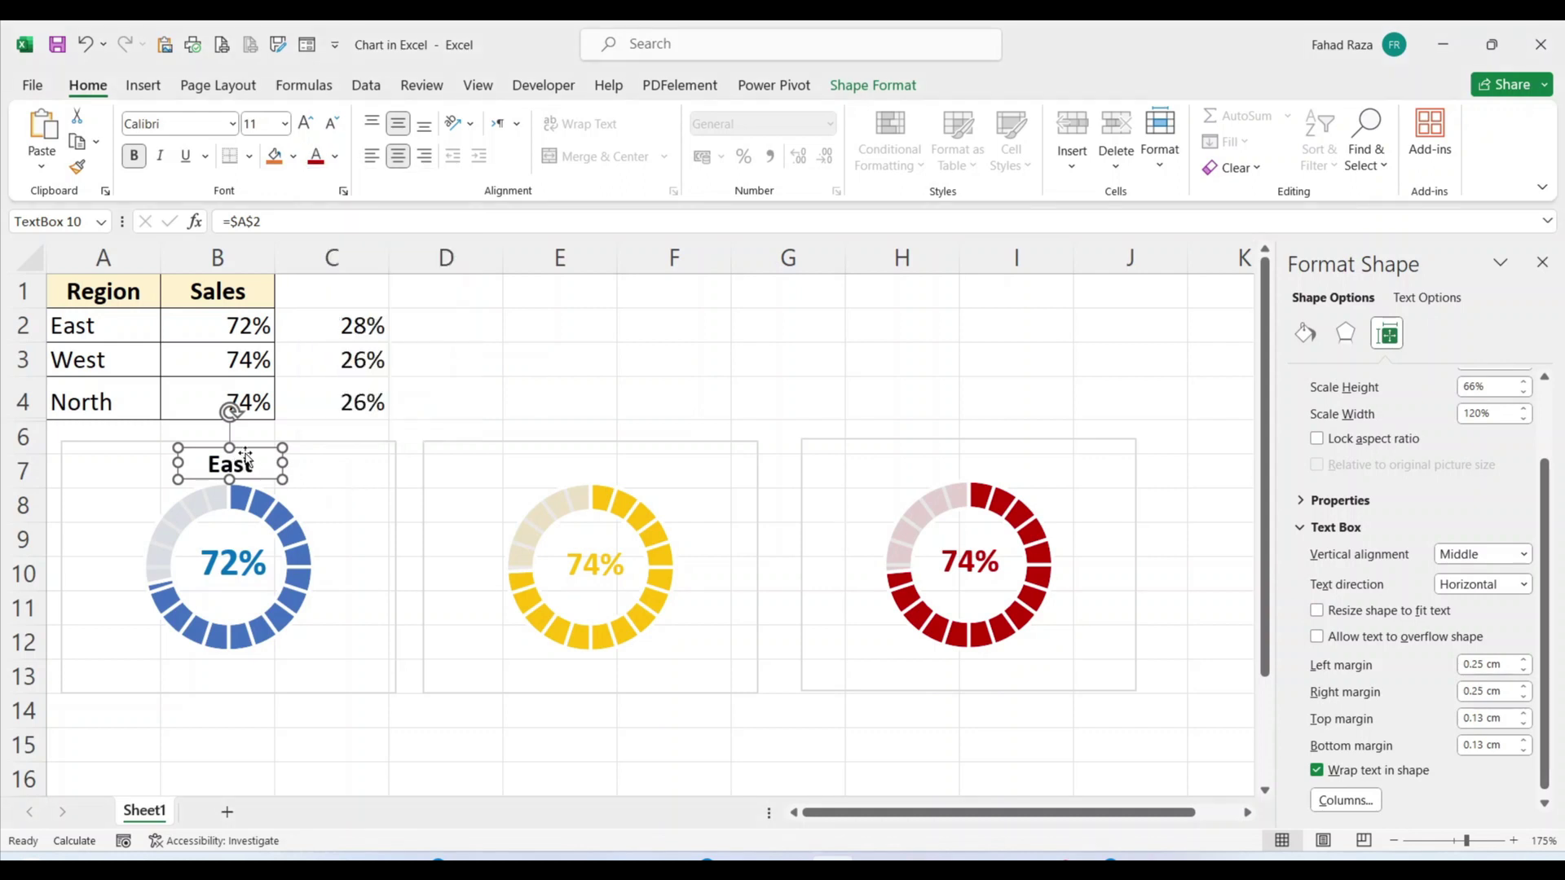
Duplicate the East title box twice, placing the copies centred above the West and North rings
{"action": "key", "text": "ctrl+d"}
{"action": "left_click_drag", "start_coordinate": [283, 482], "coordinate": [618, 449]}
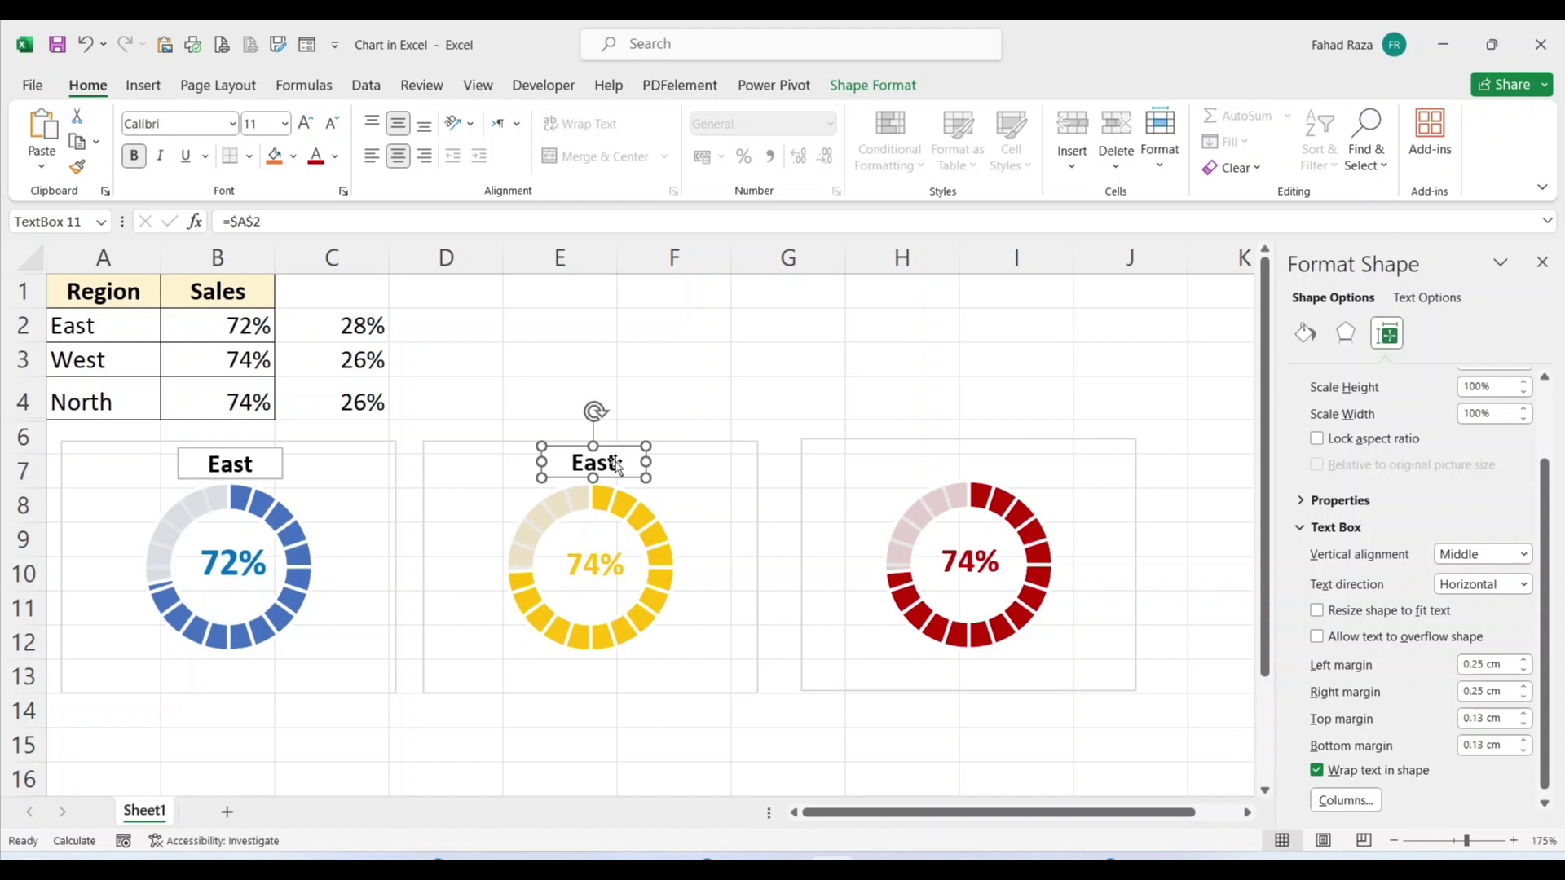
{"action": "key", "text": "ctrl+d"}
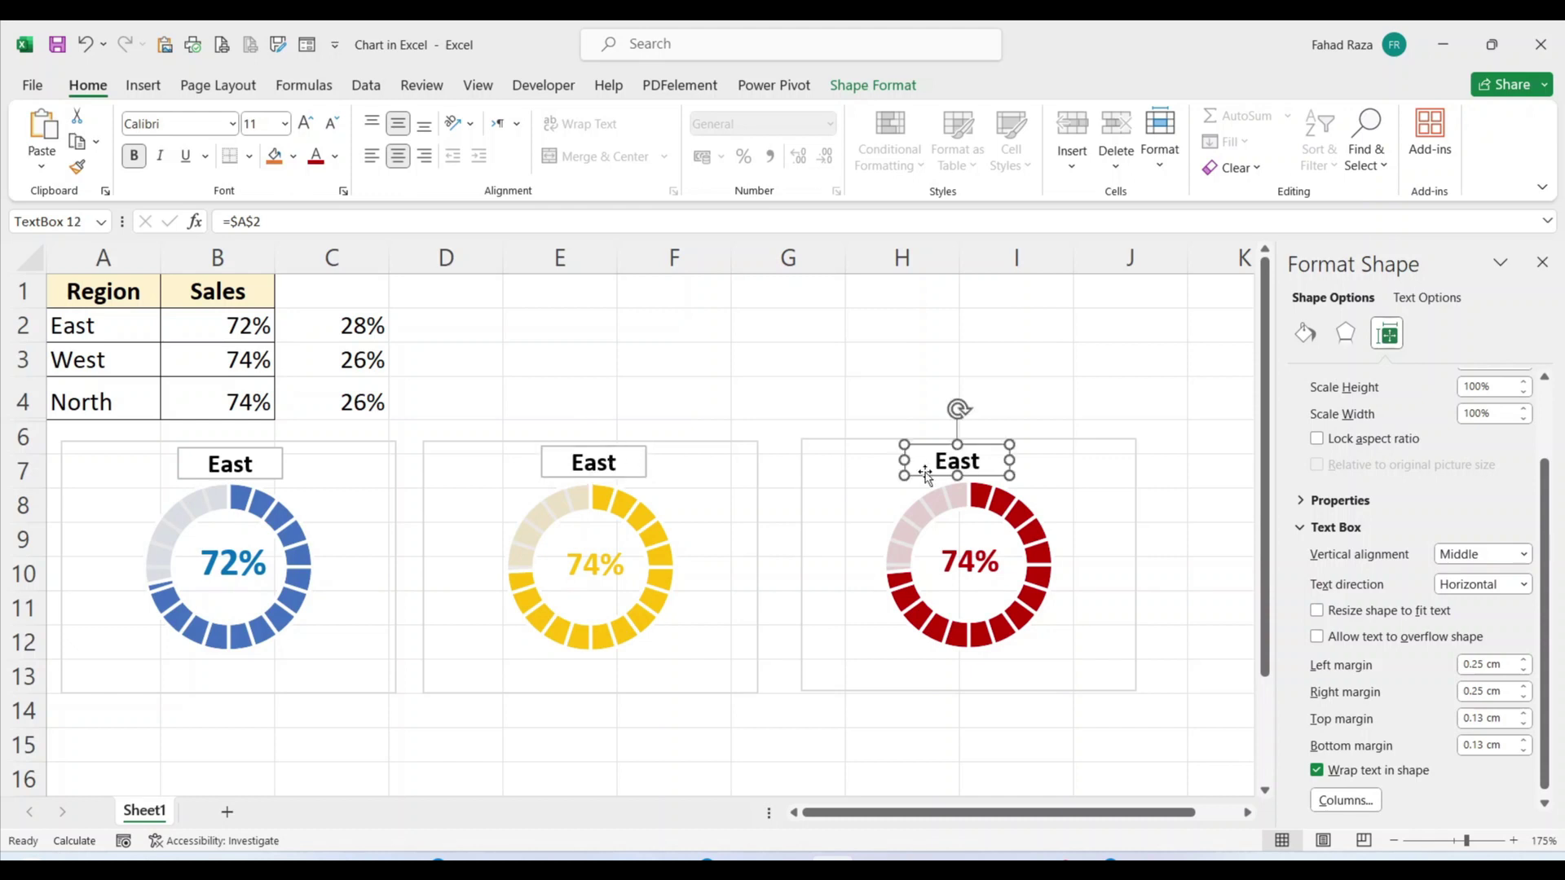
{"action": "key", "text": "Right"}
{"action": "key", "text": "Right"}
{"action": "key", "text": "Right"}
{"action": "key", "text": "Right"}
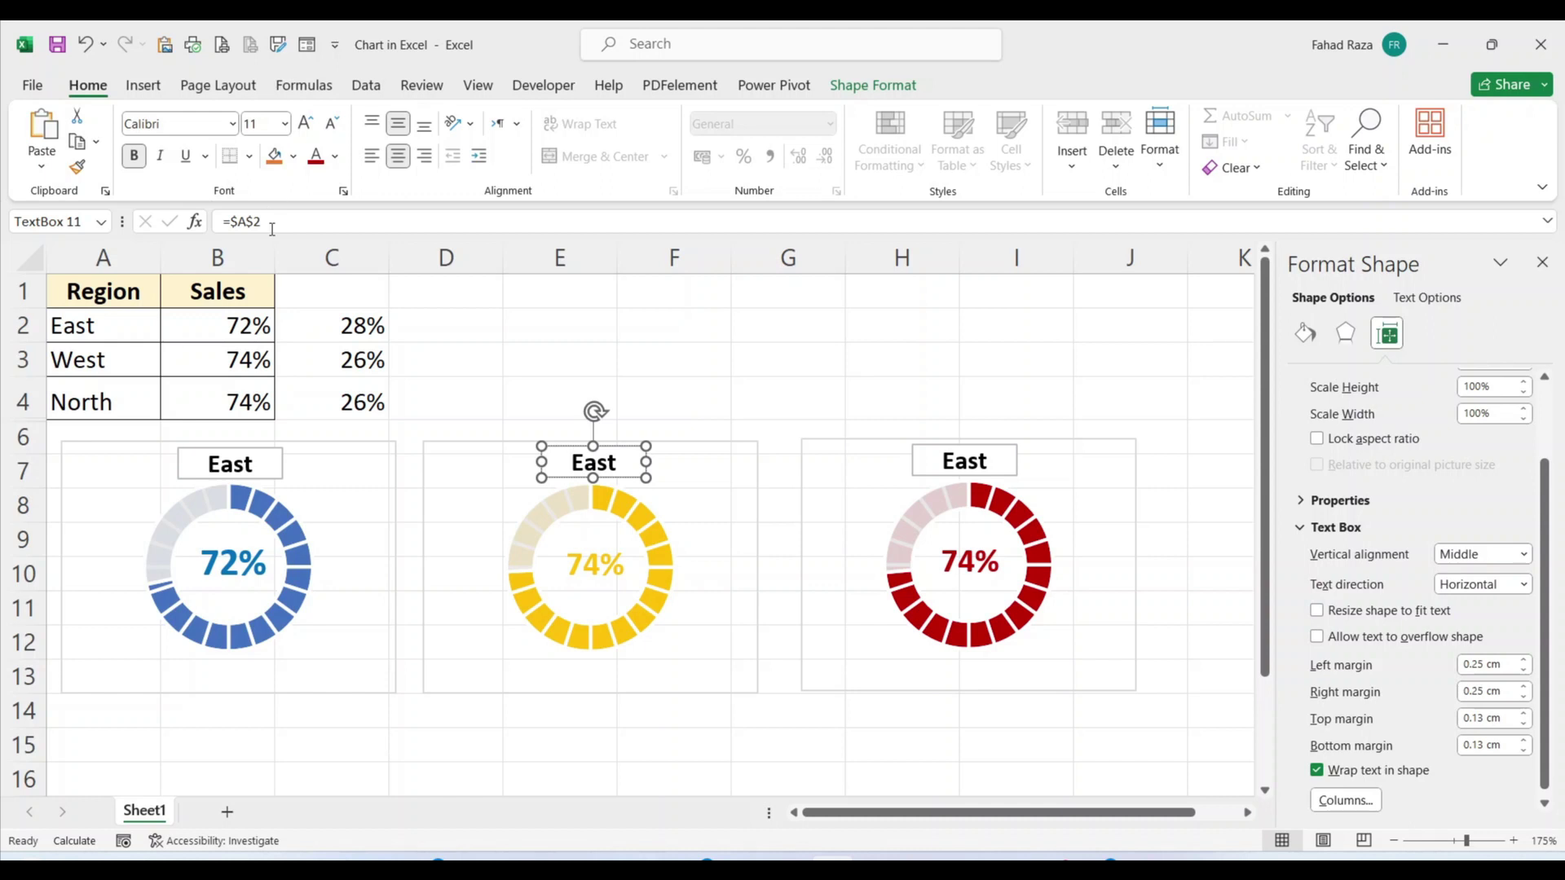
Relink the title above the yellow ring to the West region name with =$A$3
{"action": "left_click_drag", "start_coordinate": [272, 228], "coordinate": [184, 219]}
{"action": "type", "text": "="}
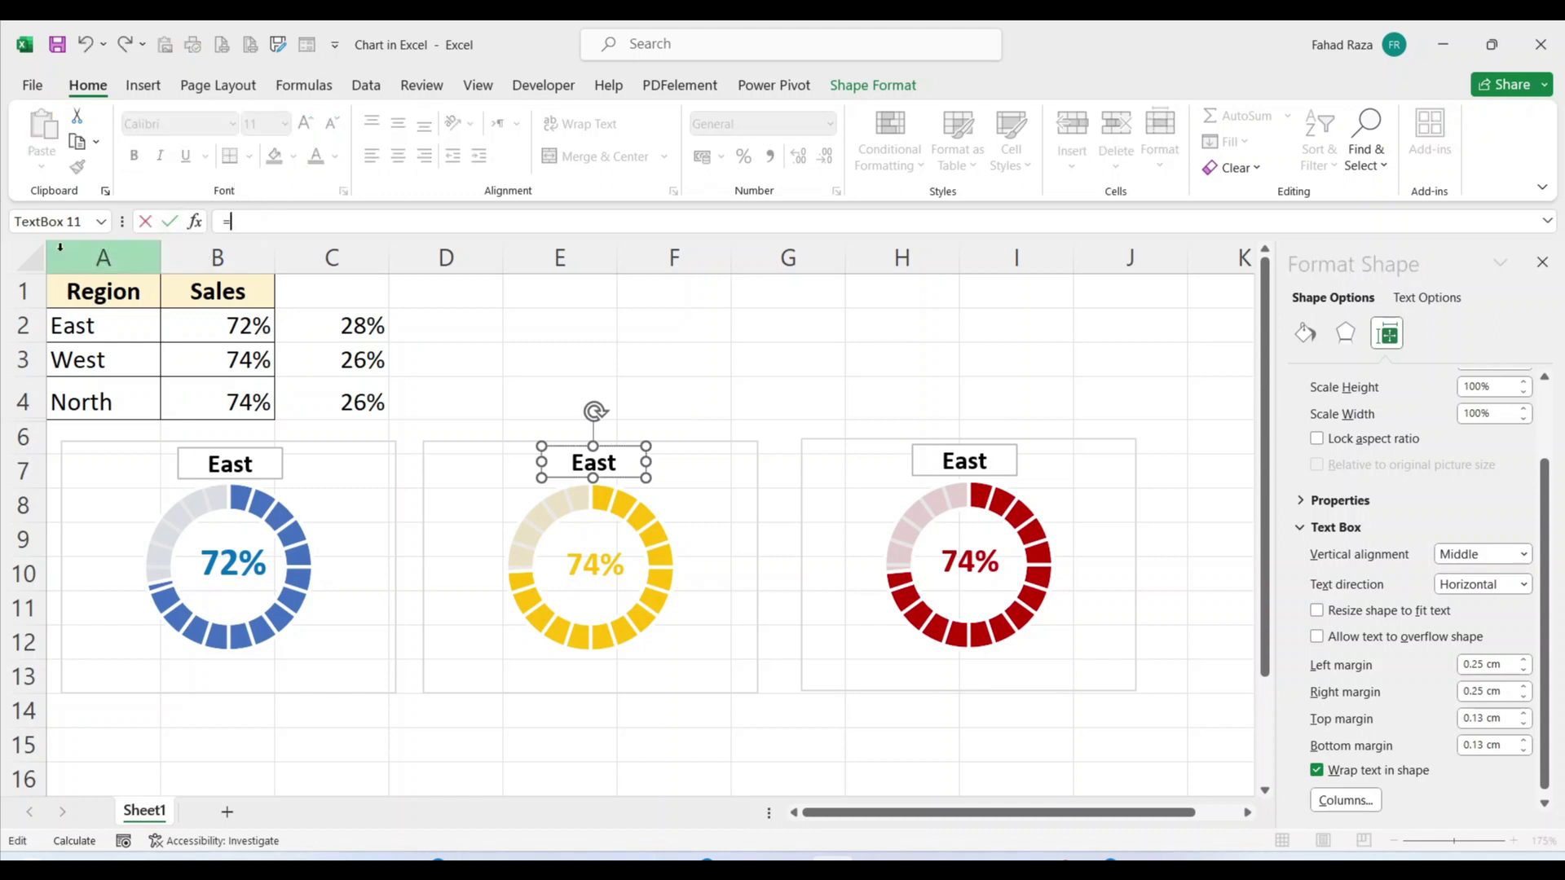
{"action": "left_click", "coordinate": [79, 367]}
{"action": "key", "text": "Return"}
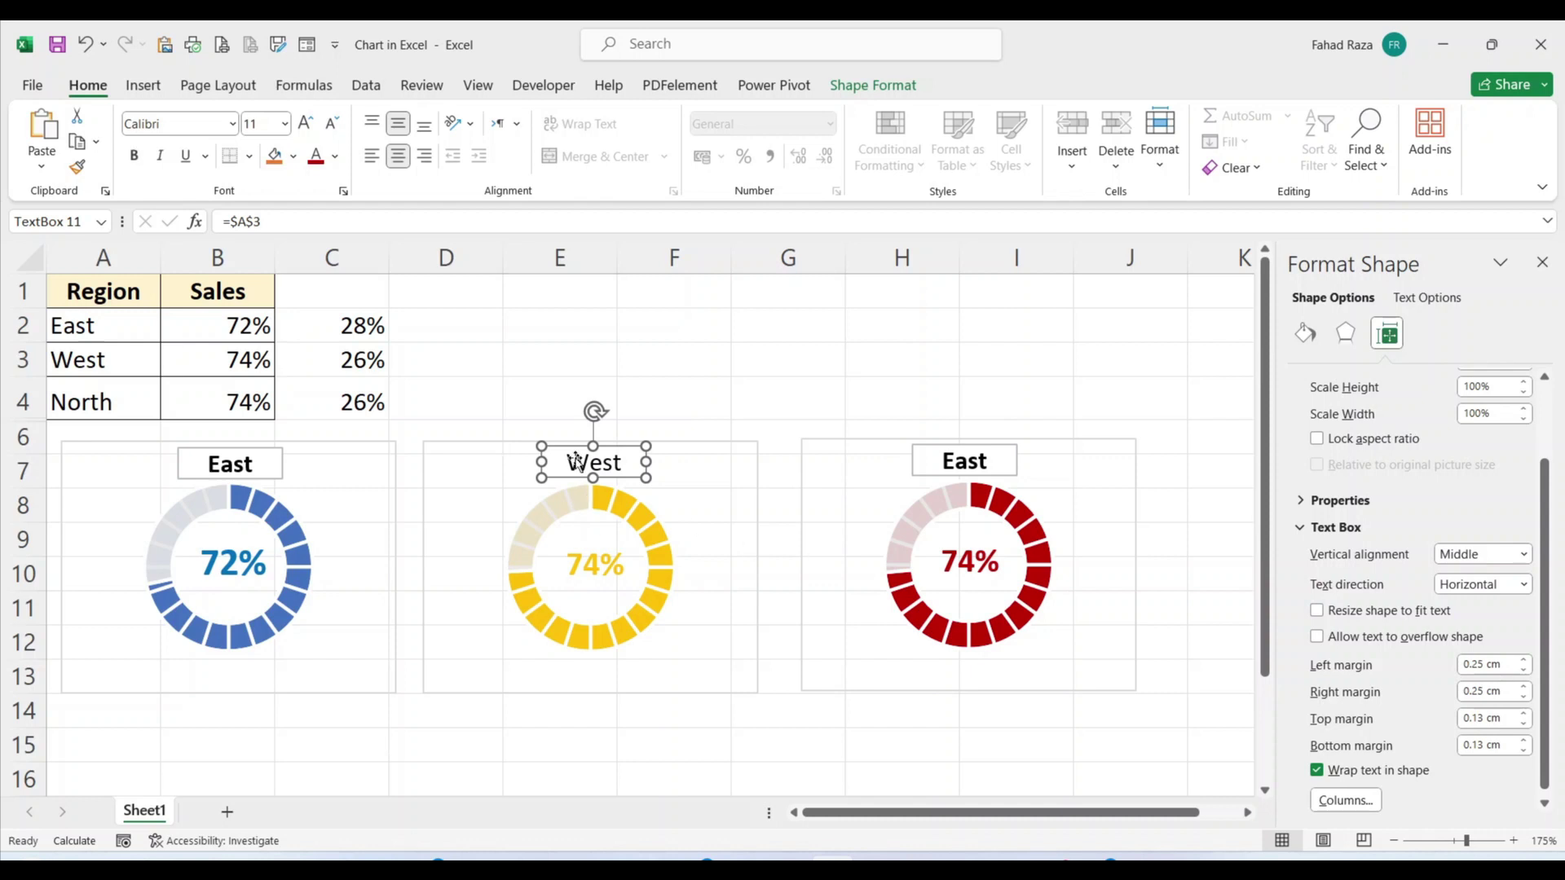
Relink the title above the red ring to the North region name with =$A$4
{"action": "left_click", "coordinate": [947, 462]}
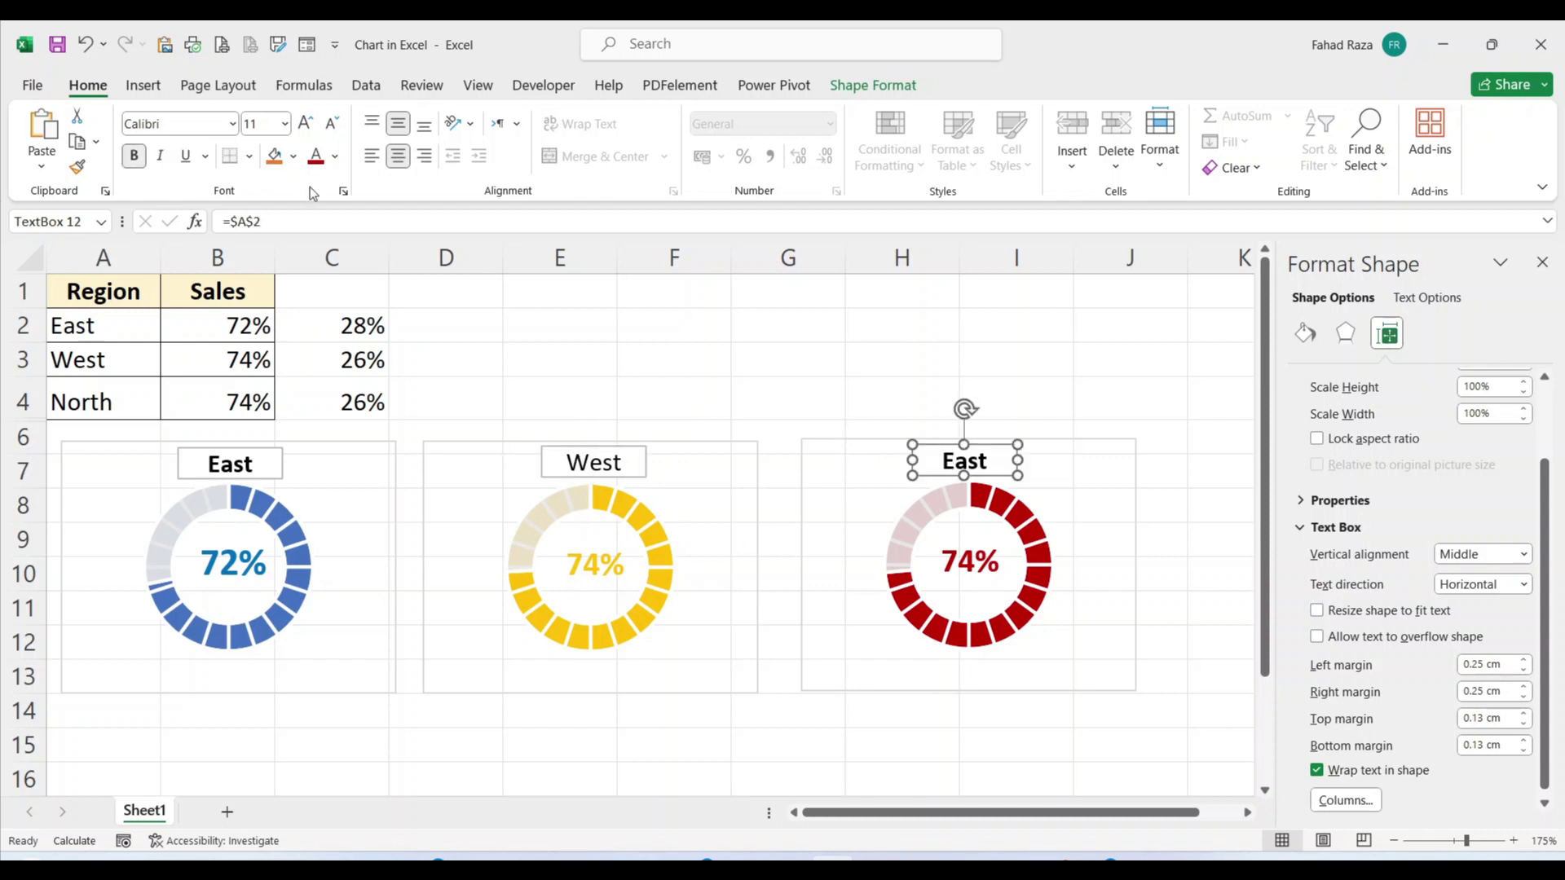
{"action": "left_click_drag", "start_coordinate": [260, 221], "coordinate": [230, 221]}
{"action": "key", "text": "BackSpace"}
{"action": "left_click", "coordinate": [96, 412]}
{"action": "key", "text": "Return"}
Make the West and North titles bold and select all three region title boxes together
{"action": "left_click", "coordinate": [617, 469]}
{"action": "left_click", "coordinate": [134, 155]}
{"action": "left_click", "coordinate": [1027, 456]}
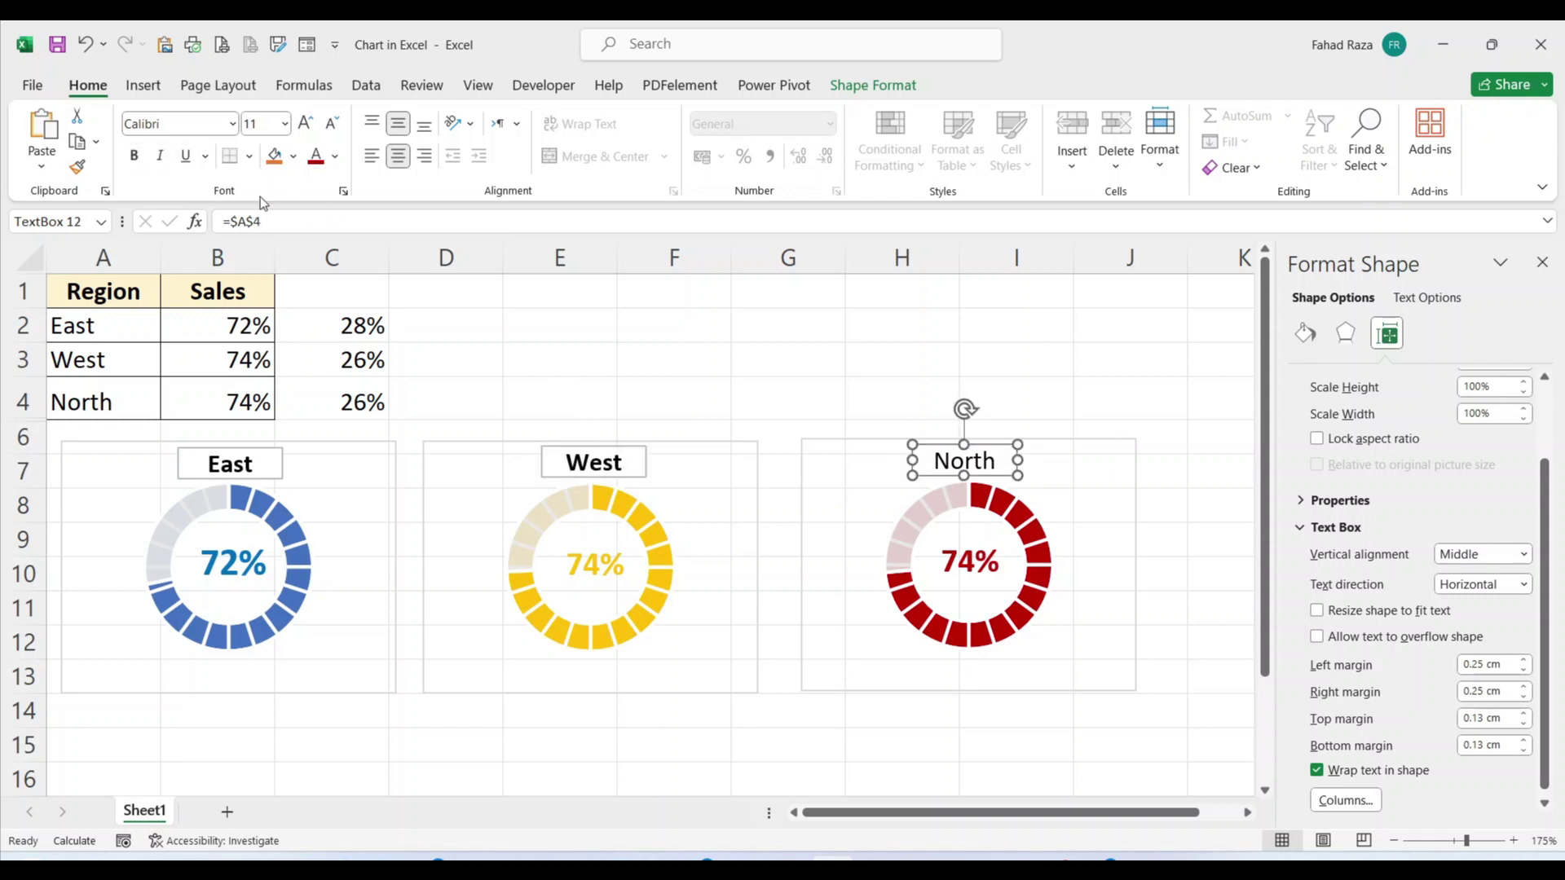
{"action": "left_click", "coordinate": [135, 157]}
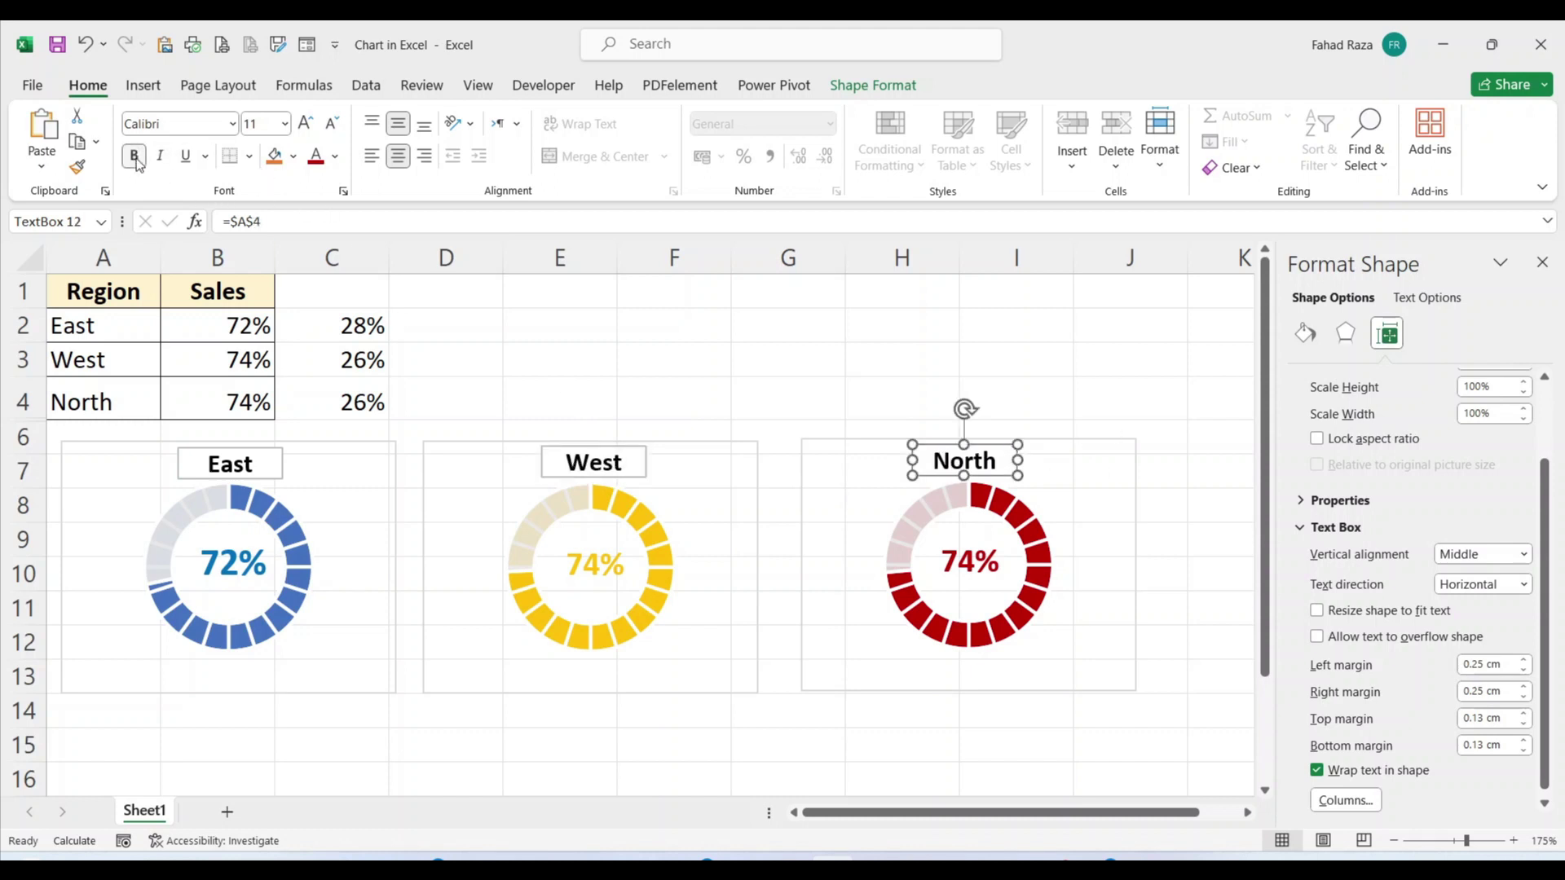
{"action": "left_click", "coordinate": [627, 481], "text": "ctrl"}
{"action": "left_click", "coordinate": [262, 467], "text": "ctrl"}
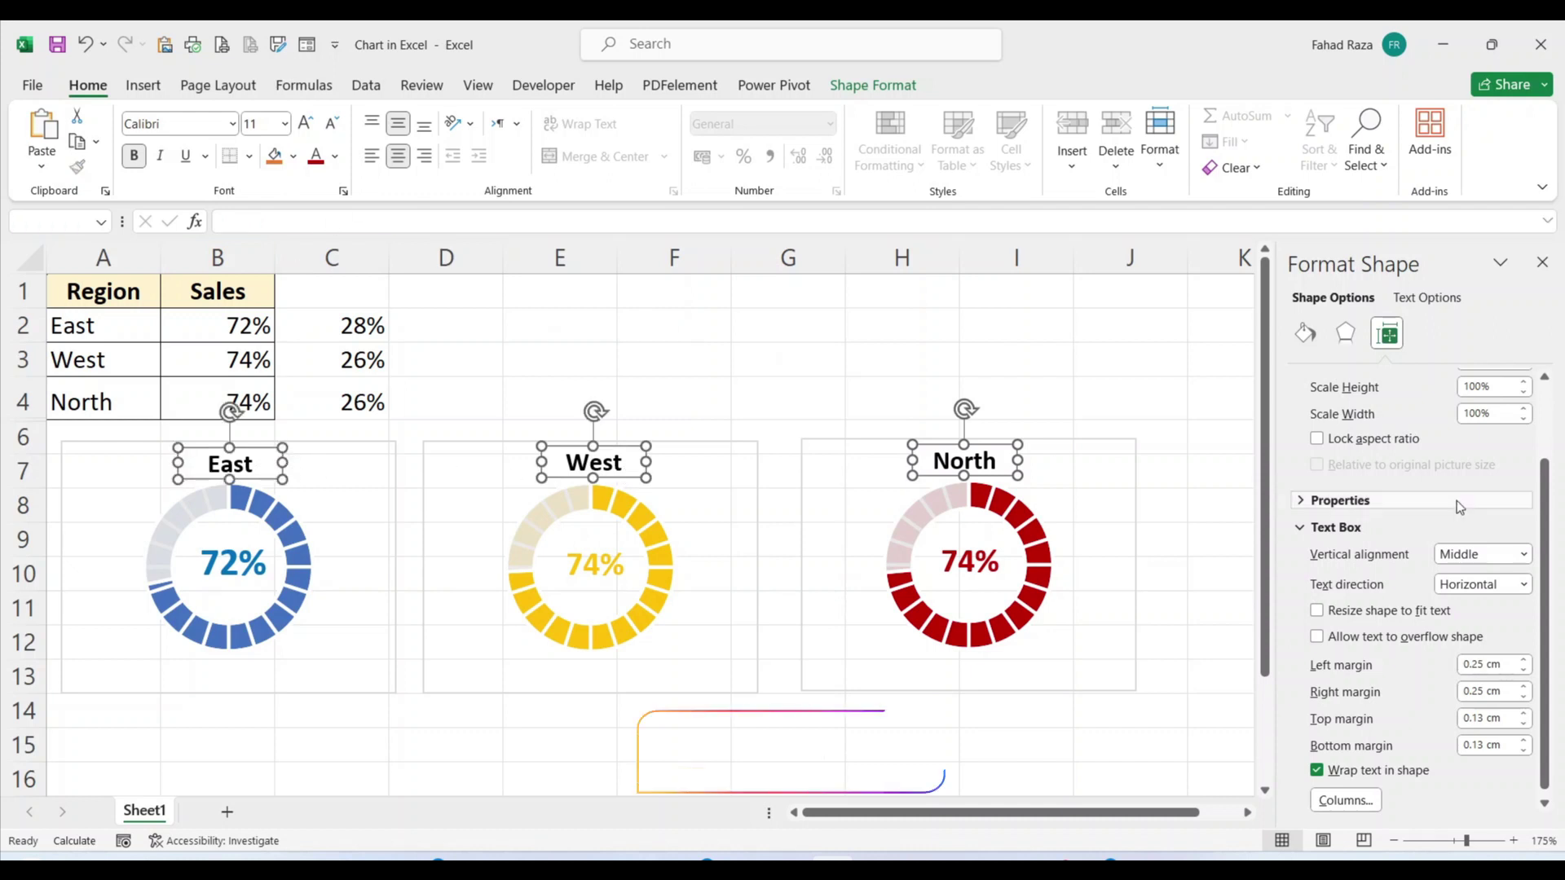
Remove the fill and outline from the selected East, West and North title boxes
{"action": "left_click", "coordinate": [1306, 336]}
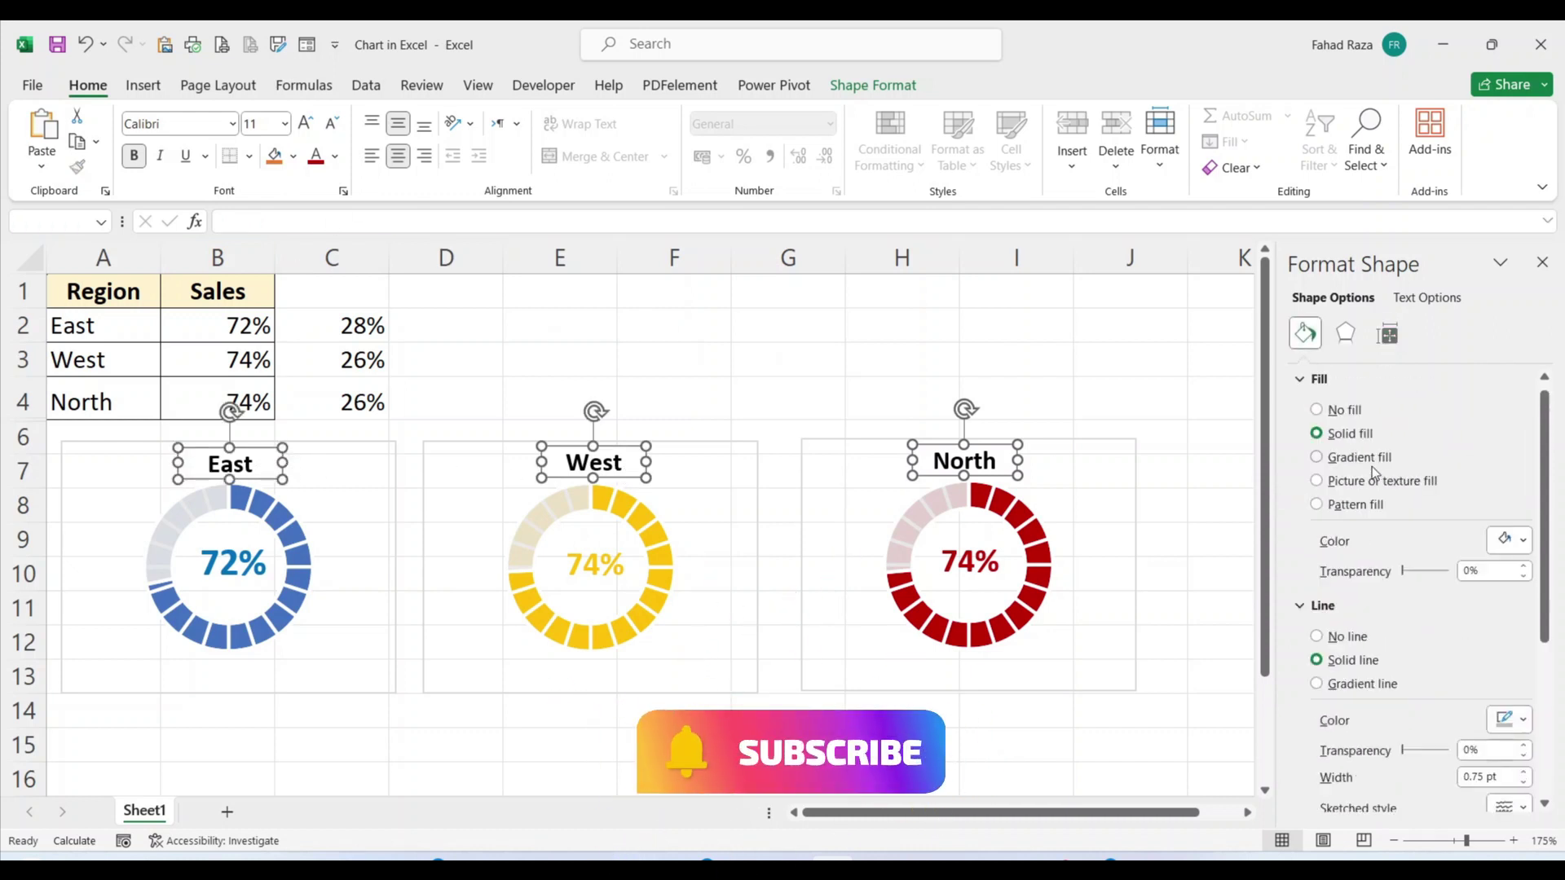
{"action": "left_click", "coordinate": [1335, 412]}
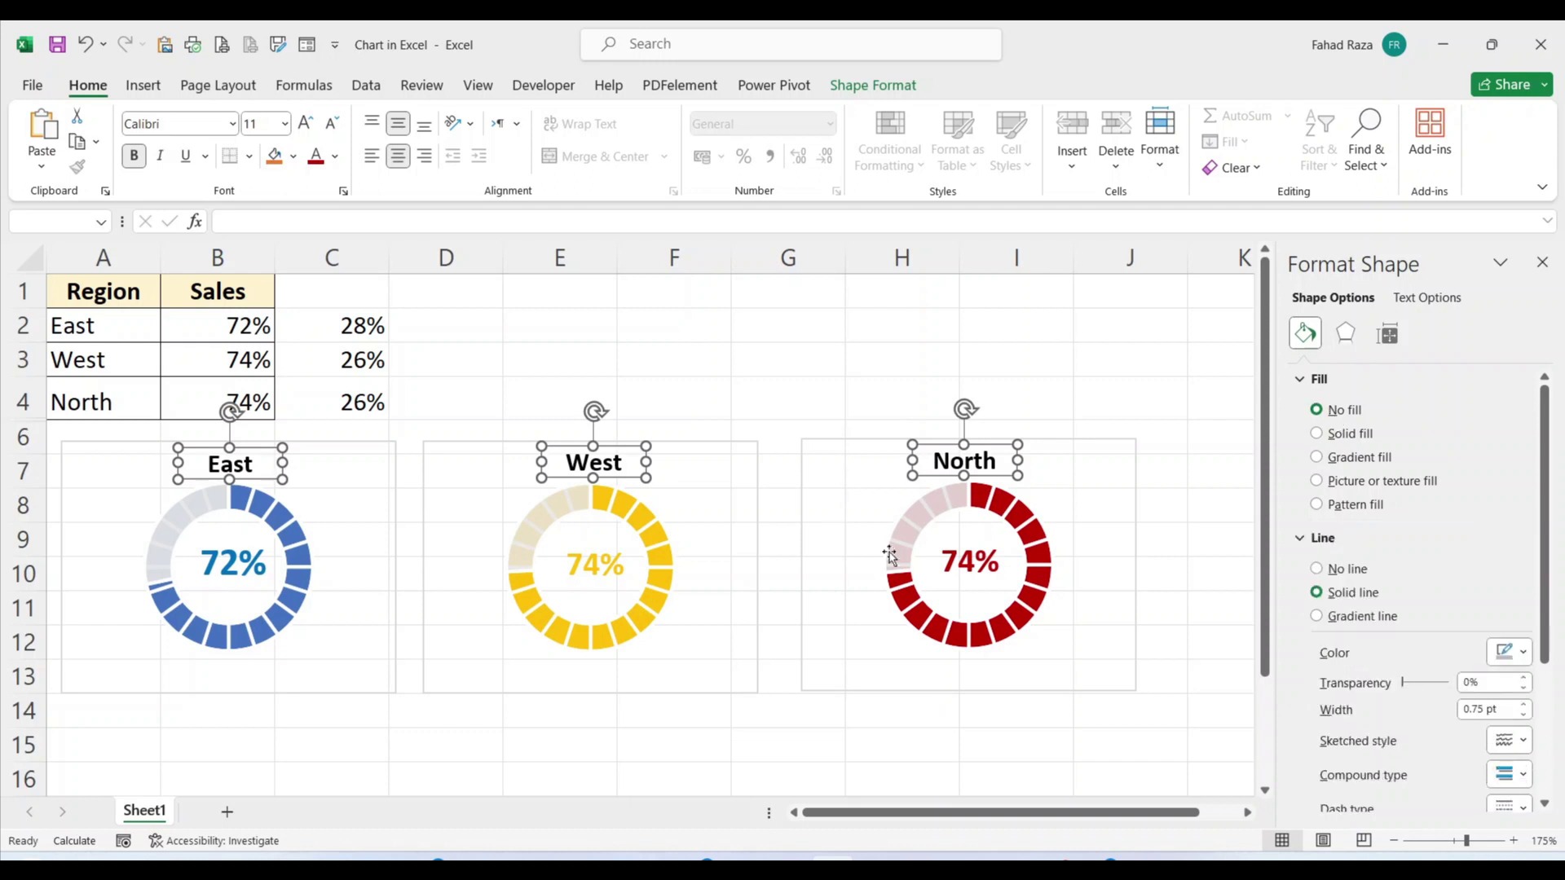
{"action": "left_click", "coordinate": [1333, 569]}
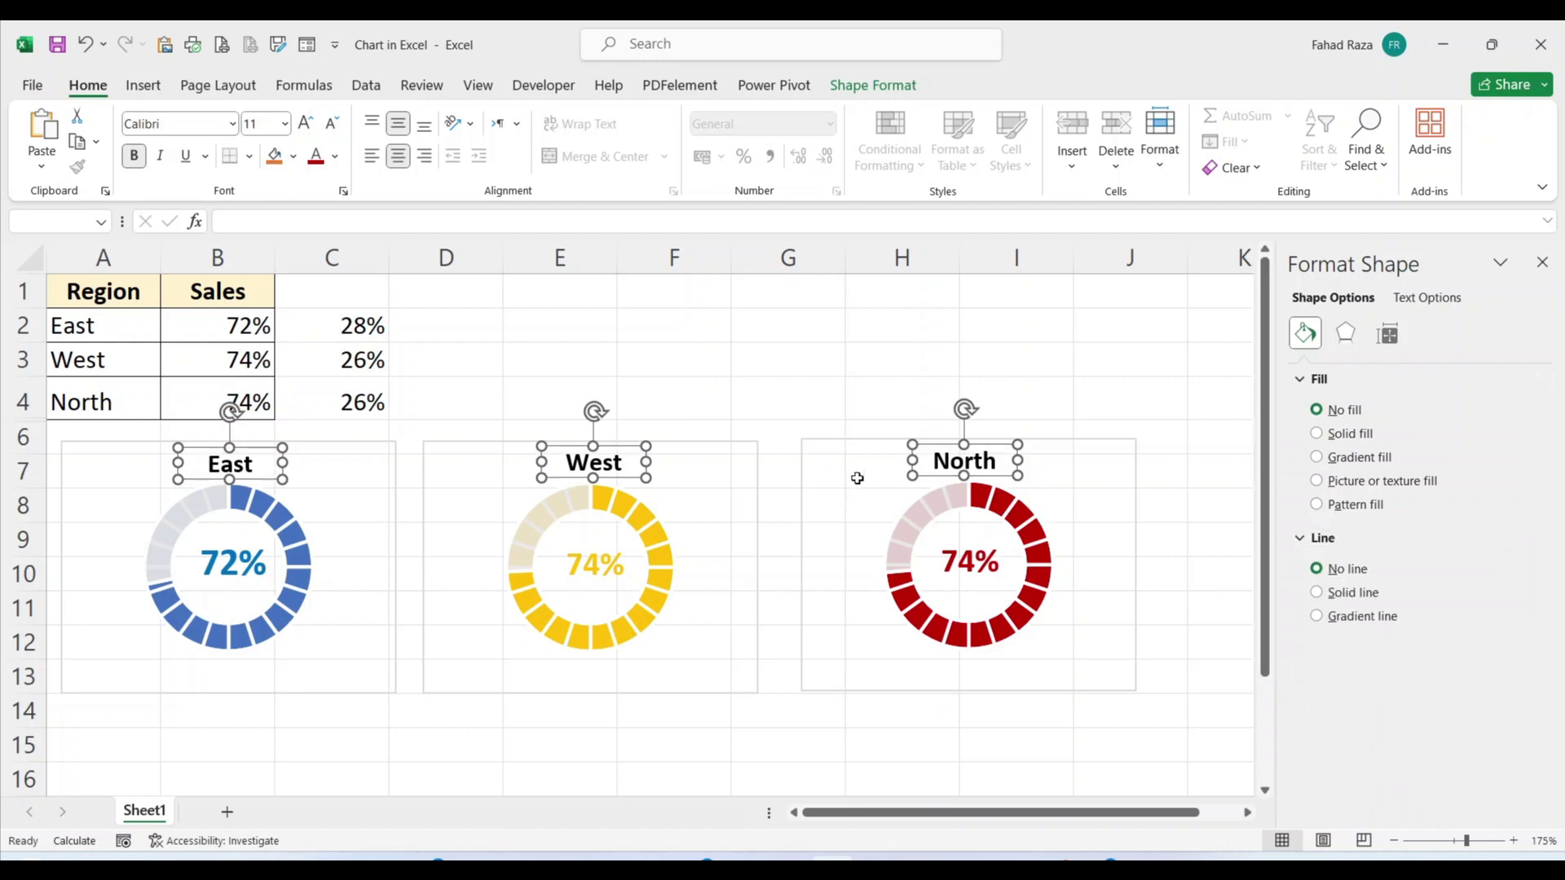
{"action": "left_click", "coordinate": [1101, 461]}
{"action": "left_click", "coordinate": [1076, 442]}
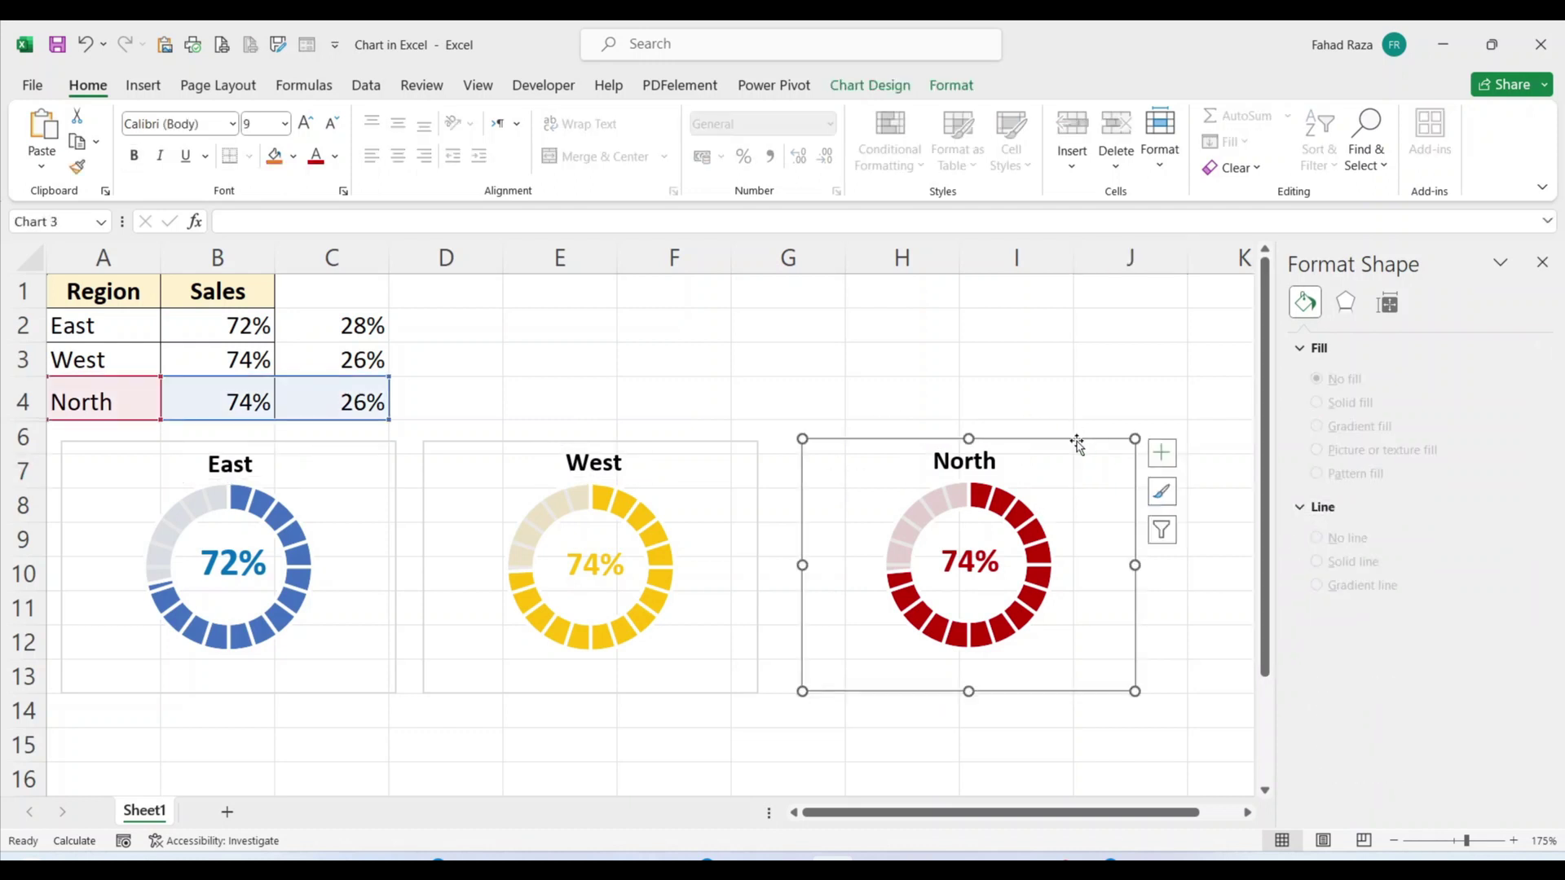
{"action": "left_click", "coordinate": [744, 445], "text": "ctrl"}
{"action": "left_click", "coordinate": [314, 447], "text": "ctrl"}
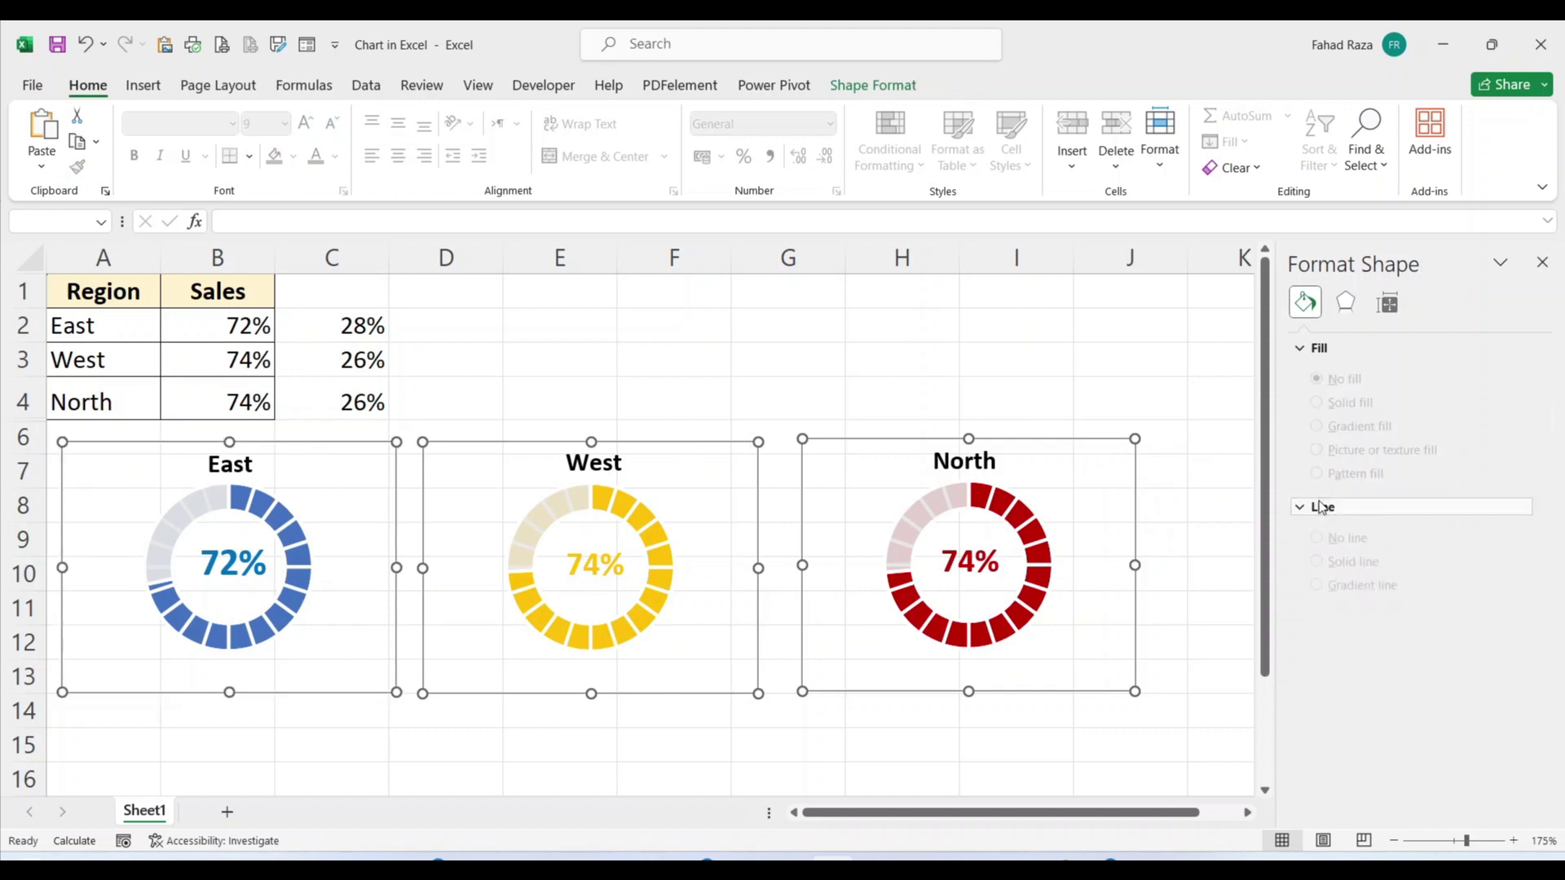
{"action": "left_click", "coordinate": [1219, 447]}
{"action": "left_click", "coordinate": [1127, 455]}
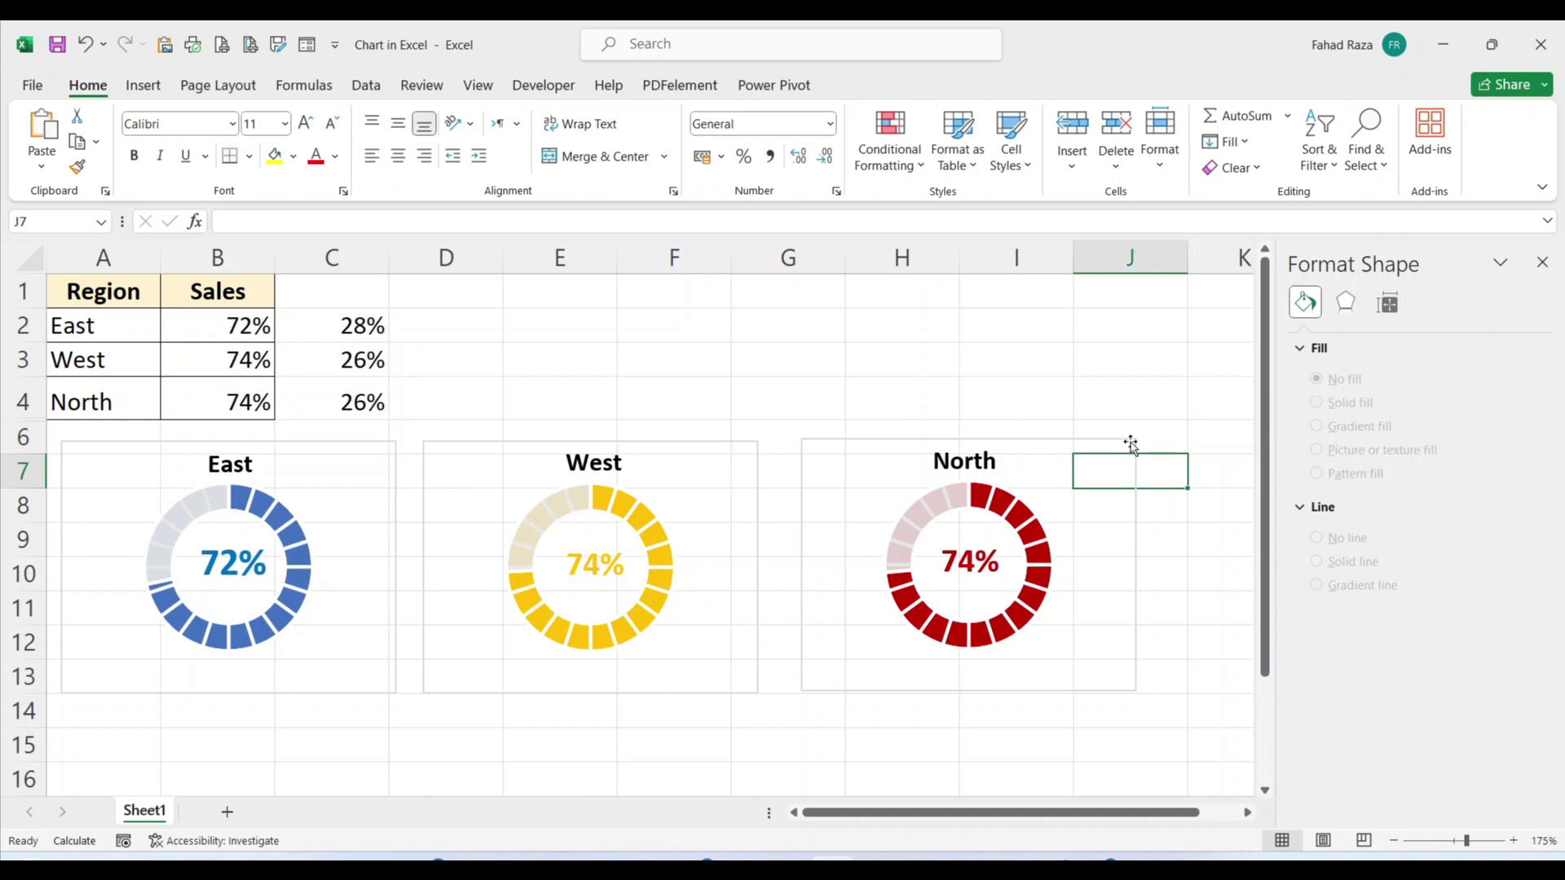
Set the chart area border to No line on the North, West and East doughnut charts
{"action": "left_click", "coordinate": [1130, 444]}
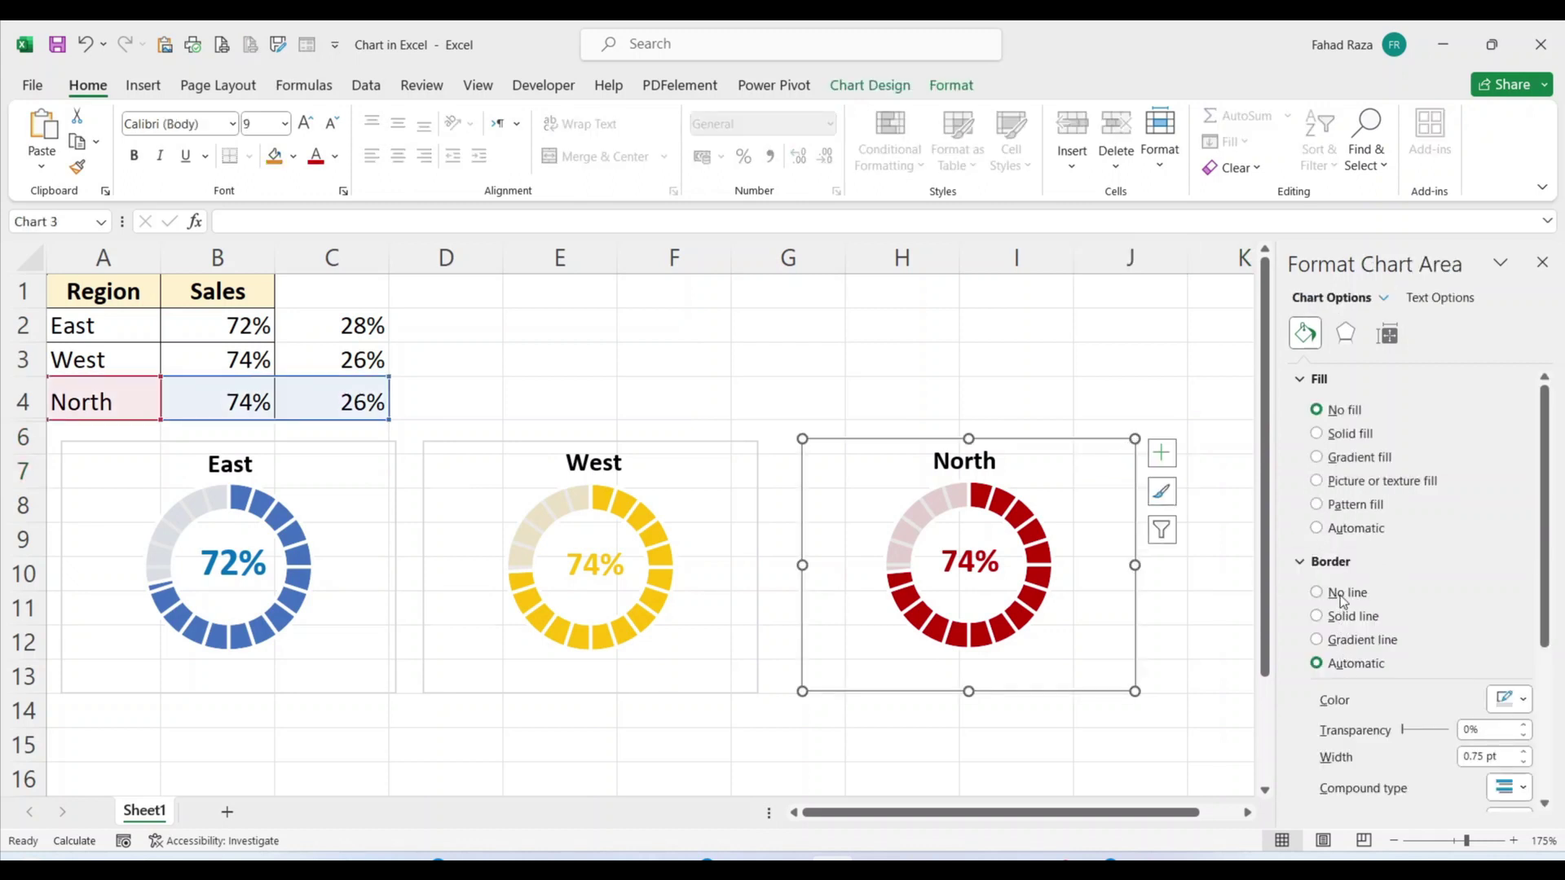
{"action": "left_click", "coordinate": [1340, 594]}
{"action": "left_click", "coordinate": [743, 445]}
{"action": "left_click", "coordinate": [716, 444]}
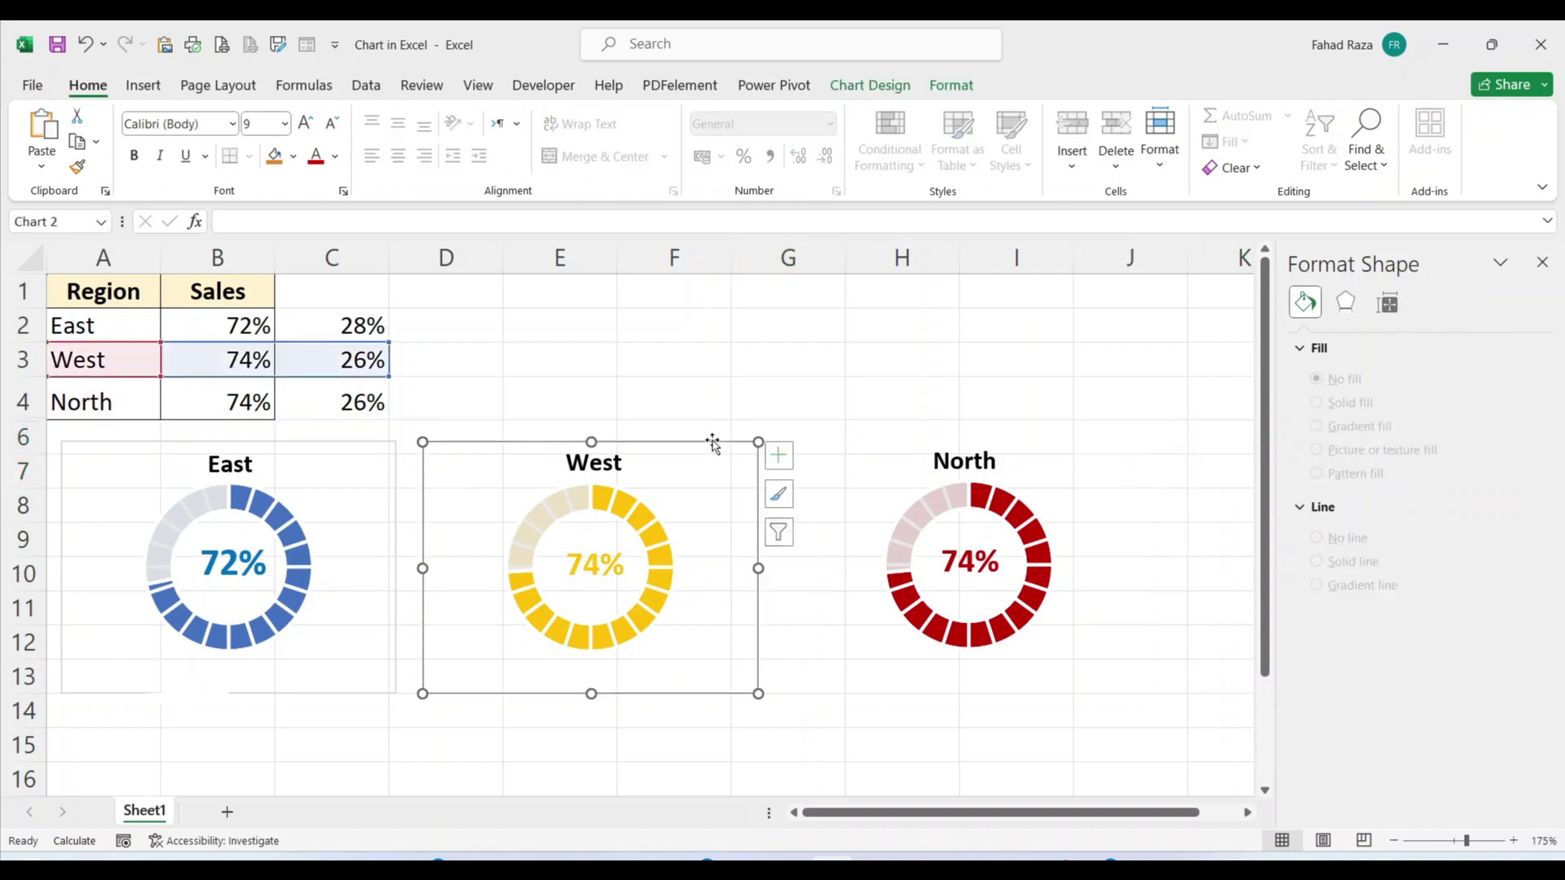
{"action": "left_click", "coordinate": [350, 448]}
{"action": "left_click", "coordinate": [1337, 593]}
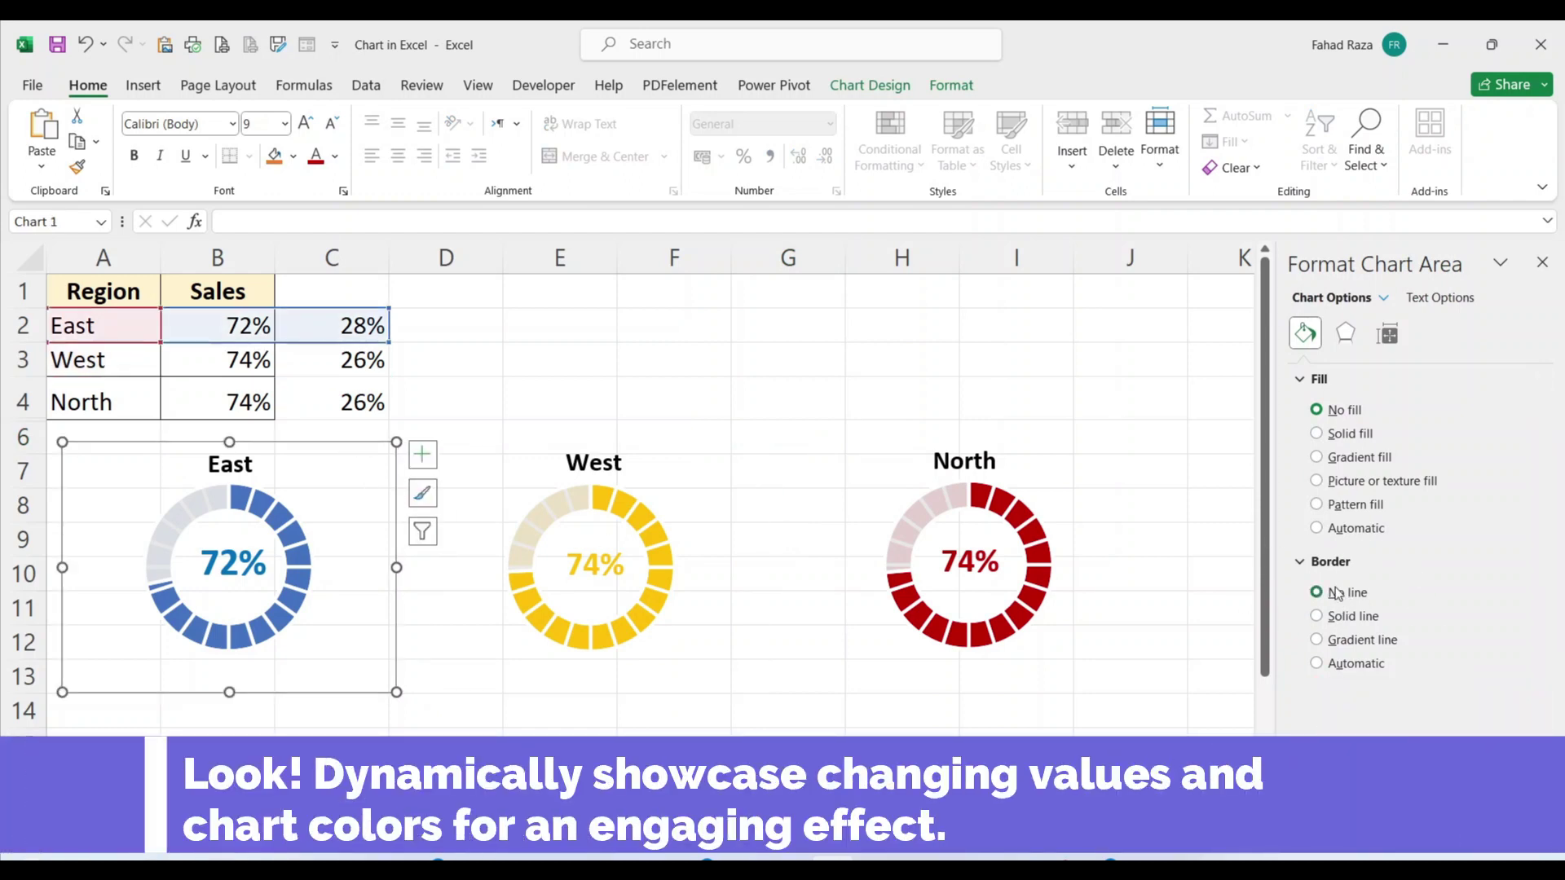
{"action": "left_click", "coordinate": [1163, 437]}
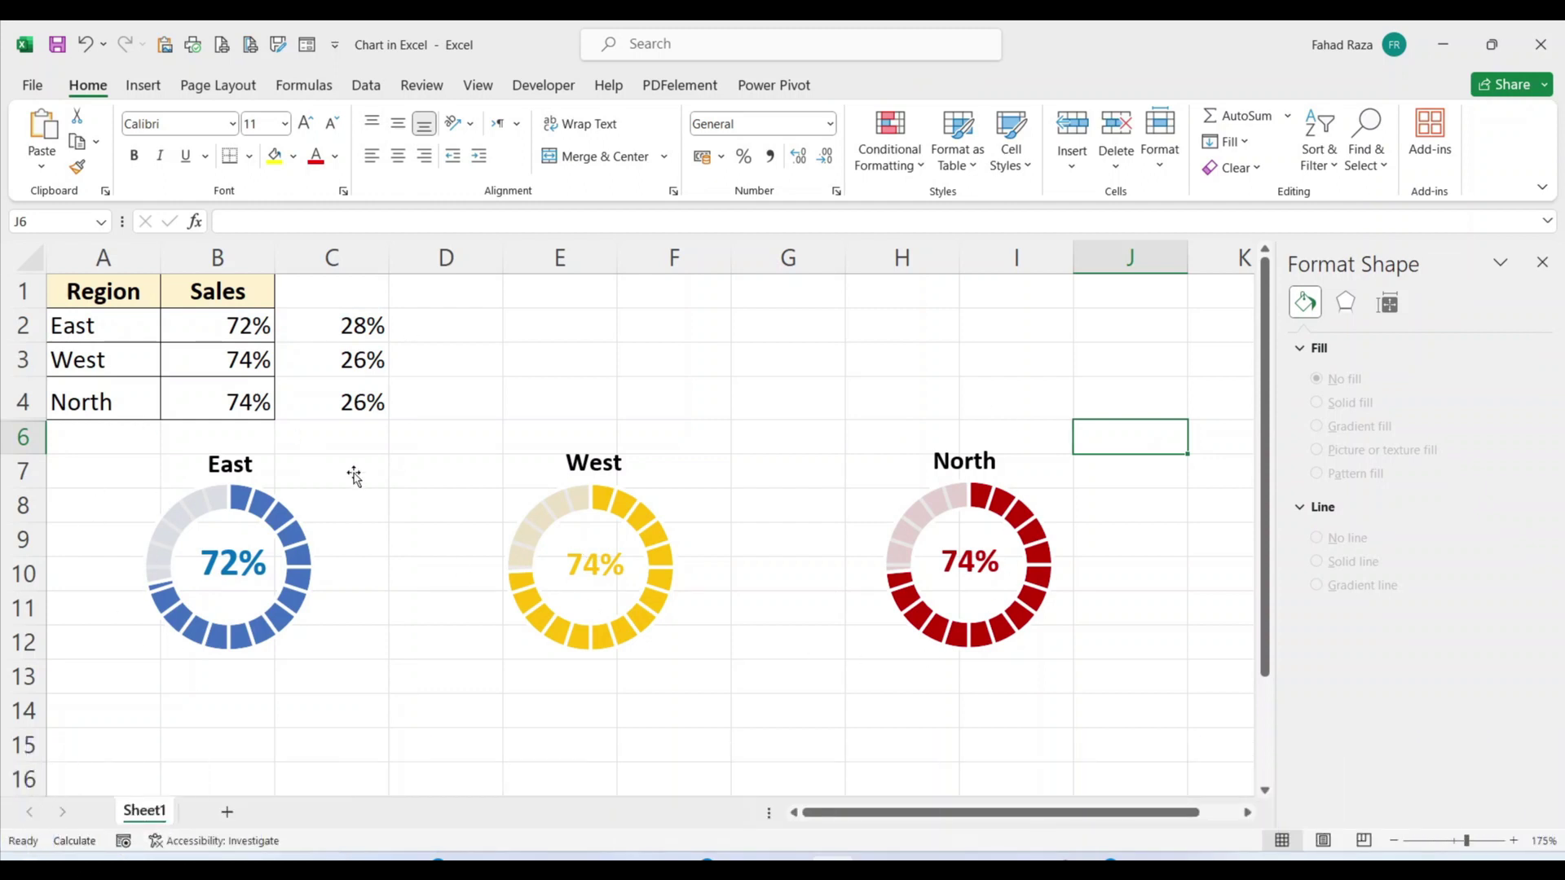
{"action": "left_click", "coordinate": [707, 462]}
{"action": "left_click", "coordinate": [707, 533]}
{"action": "left_click", "coordinate": [660, 553]}
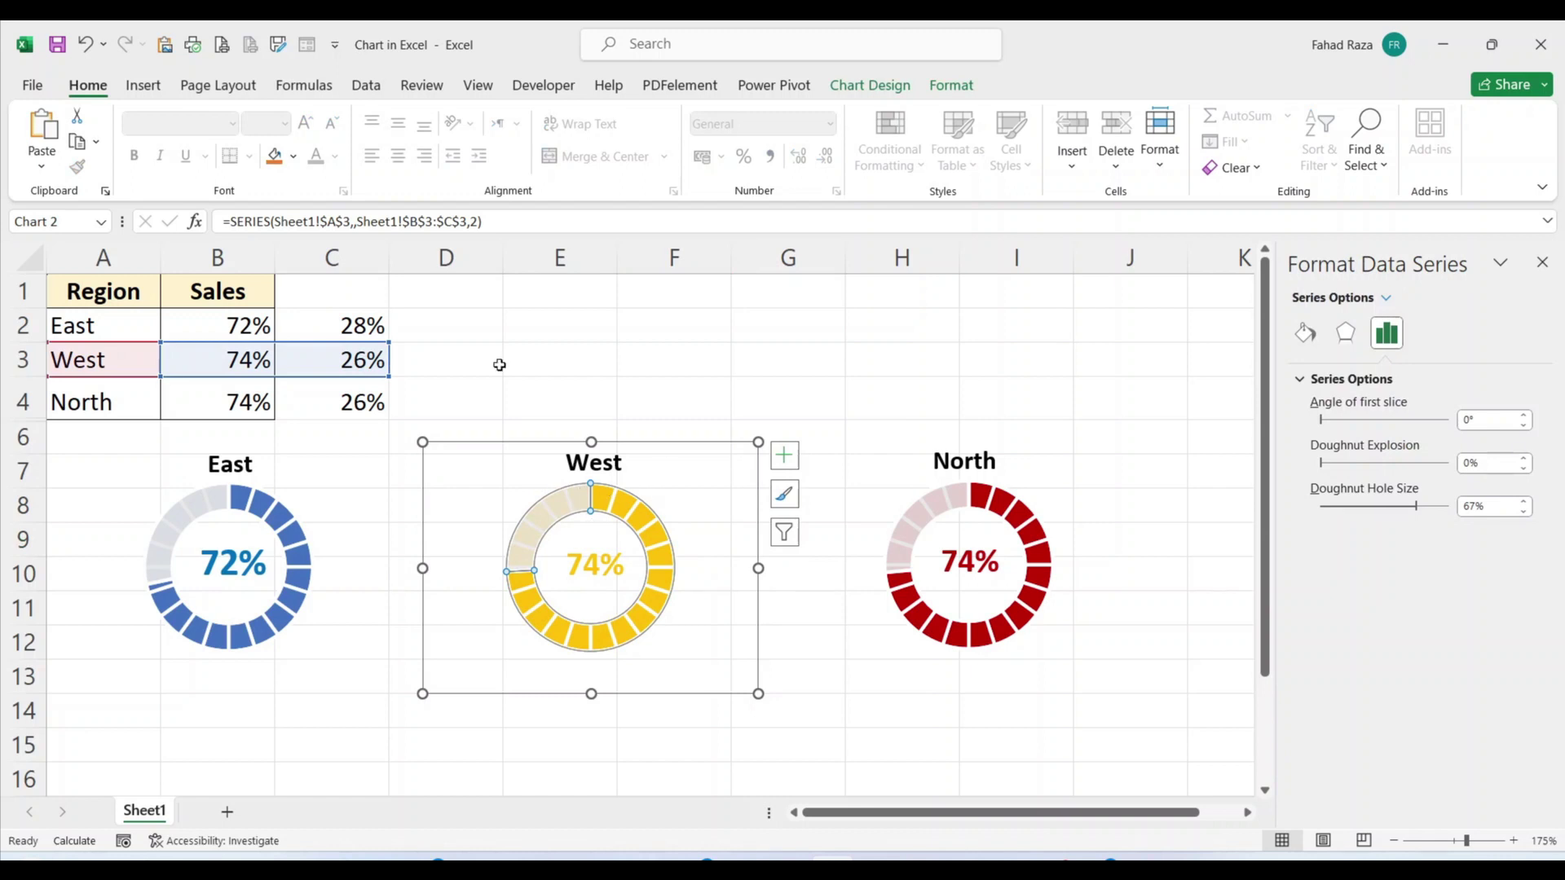
{"action": "left_click", "coordinate": [1167, 437]}
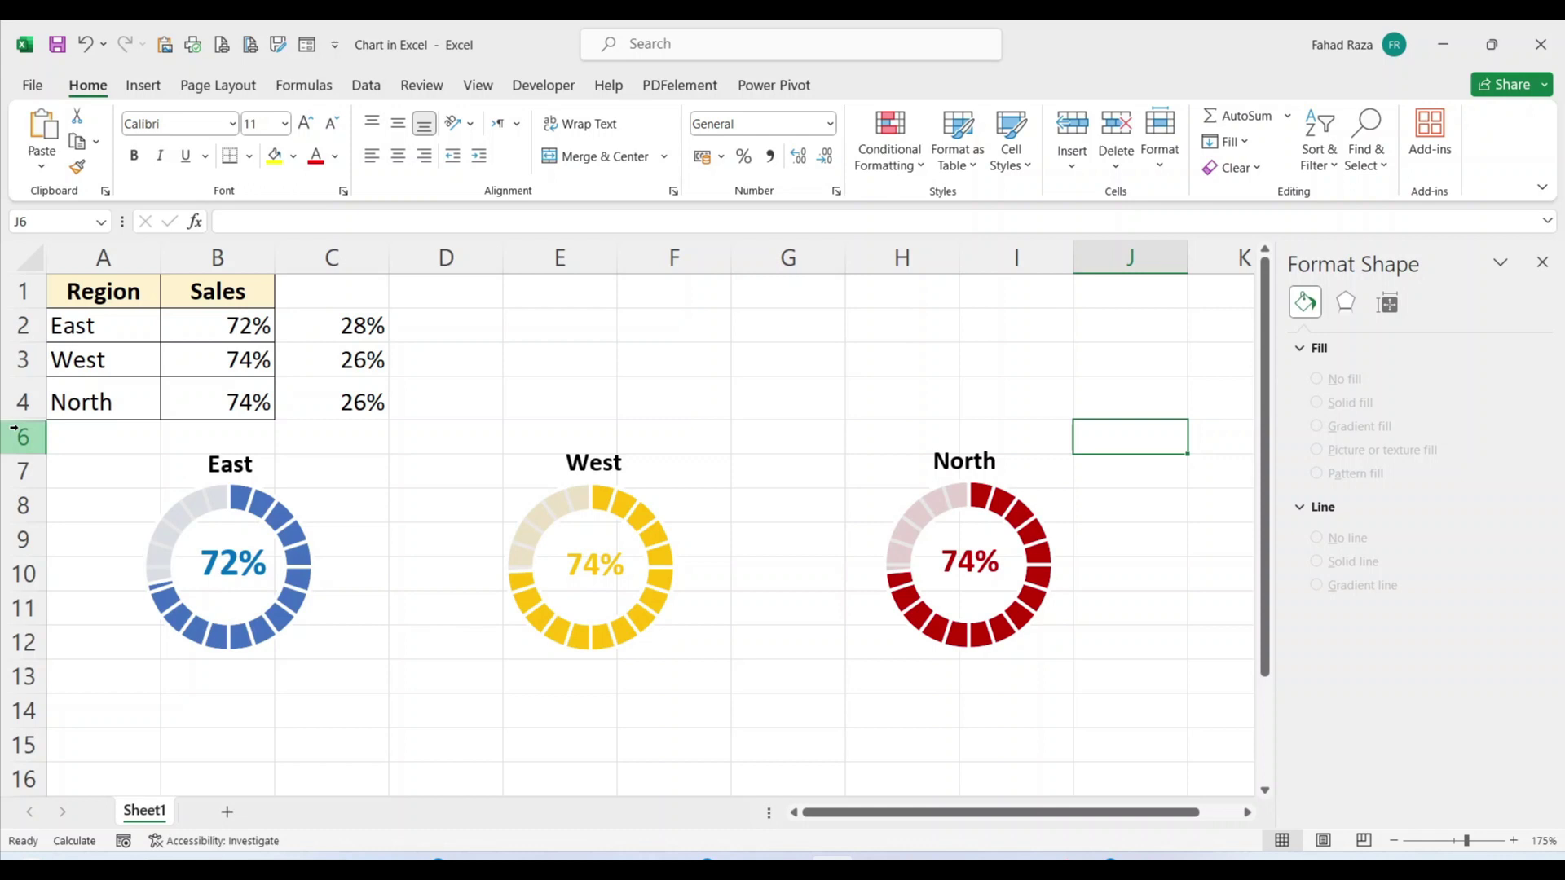
Recalculate the sales percentages repeatedly by entering edit mode in empty cells, and check how the three rings and their linked labels follow
{"action": "left_click", "coordinate": [1229, 780]}
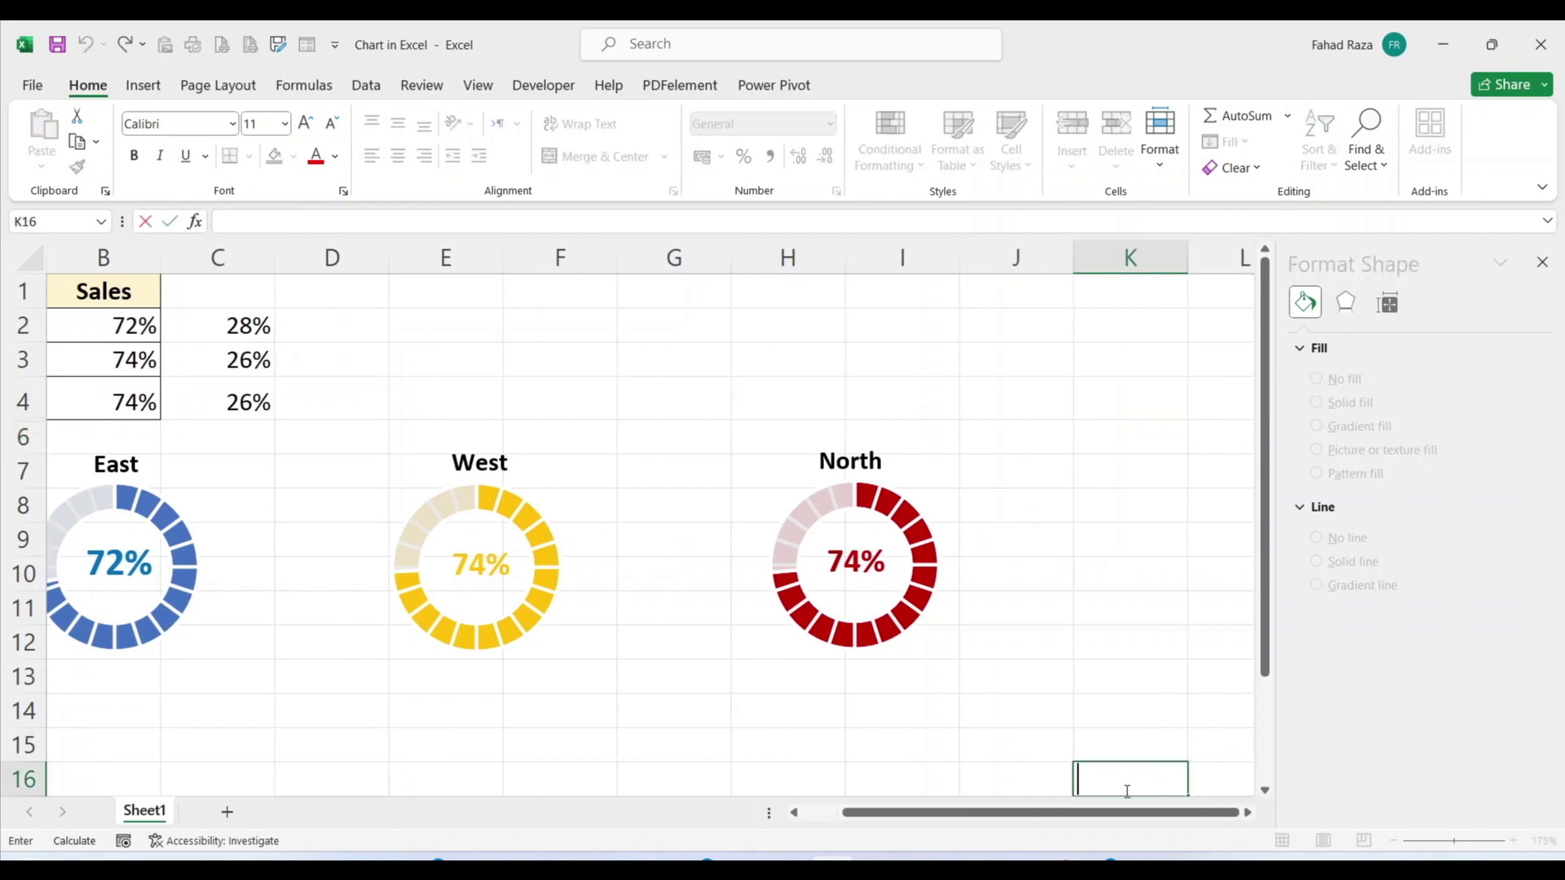
{"action": "left_click_drag", "start_coordinate": [1068, 812], "coordinate": [1028, 813]}
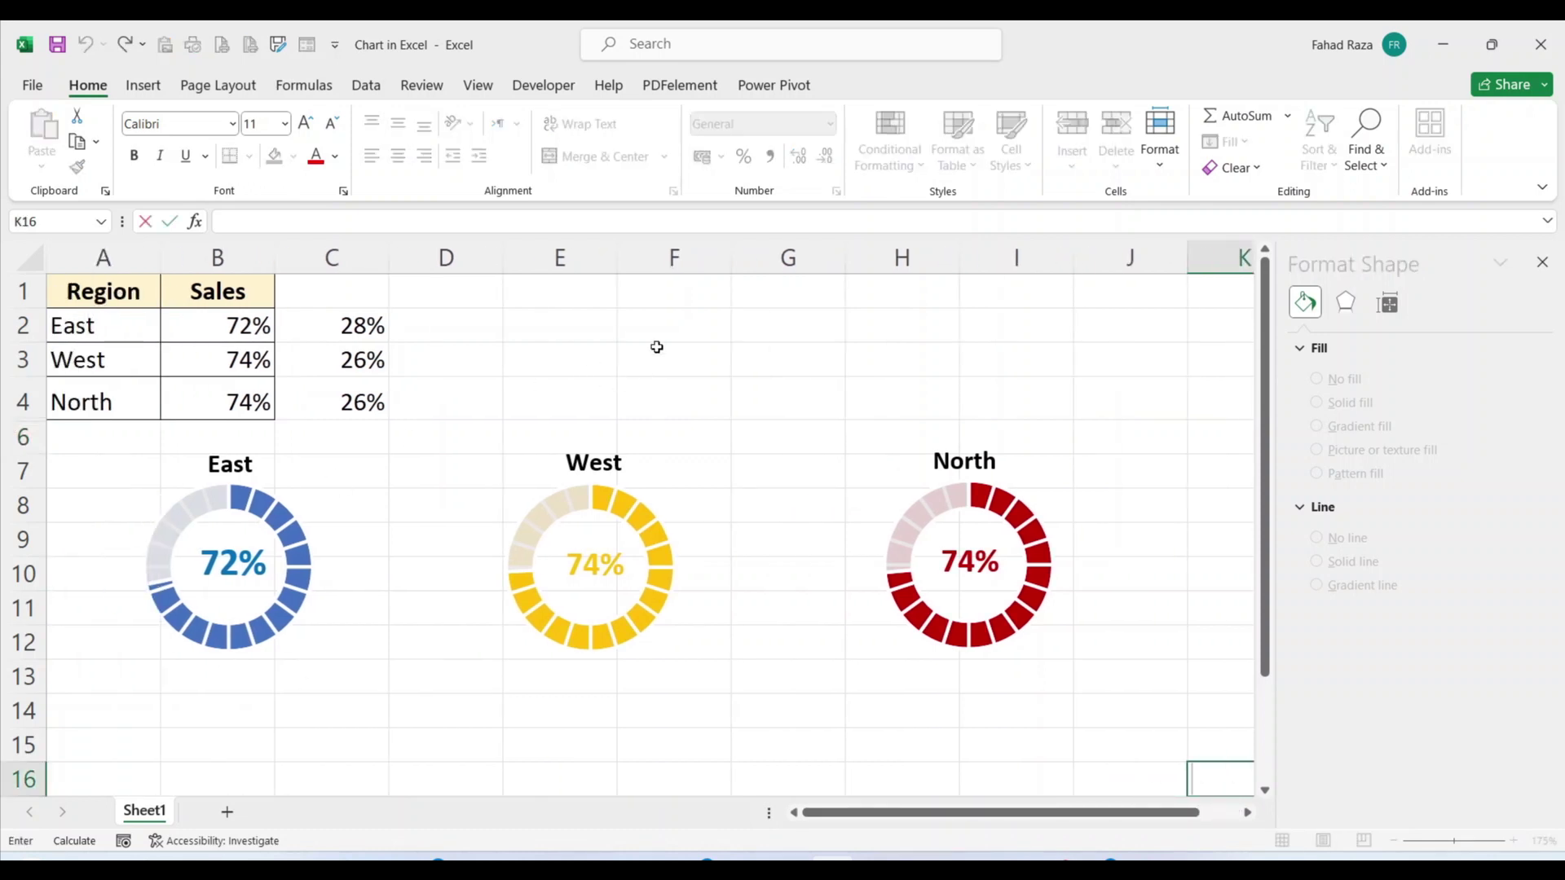
{"action": "double_click", "coordinate": [657, 348]}
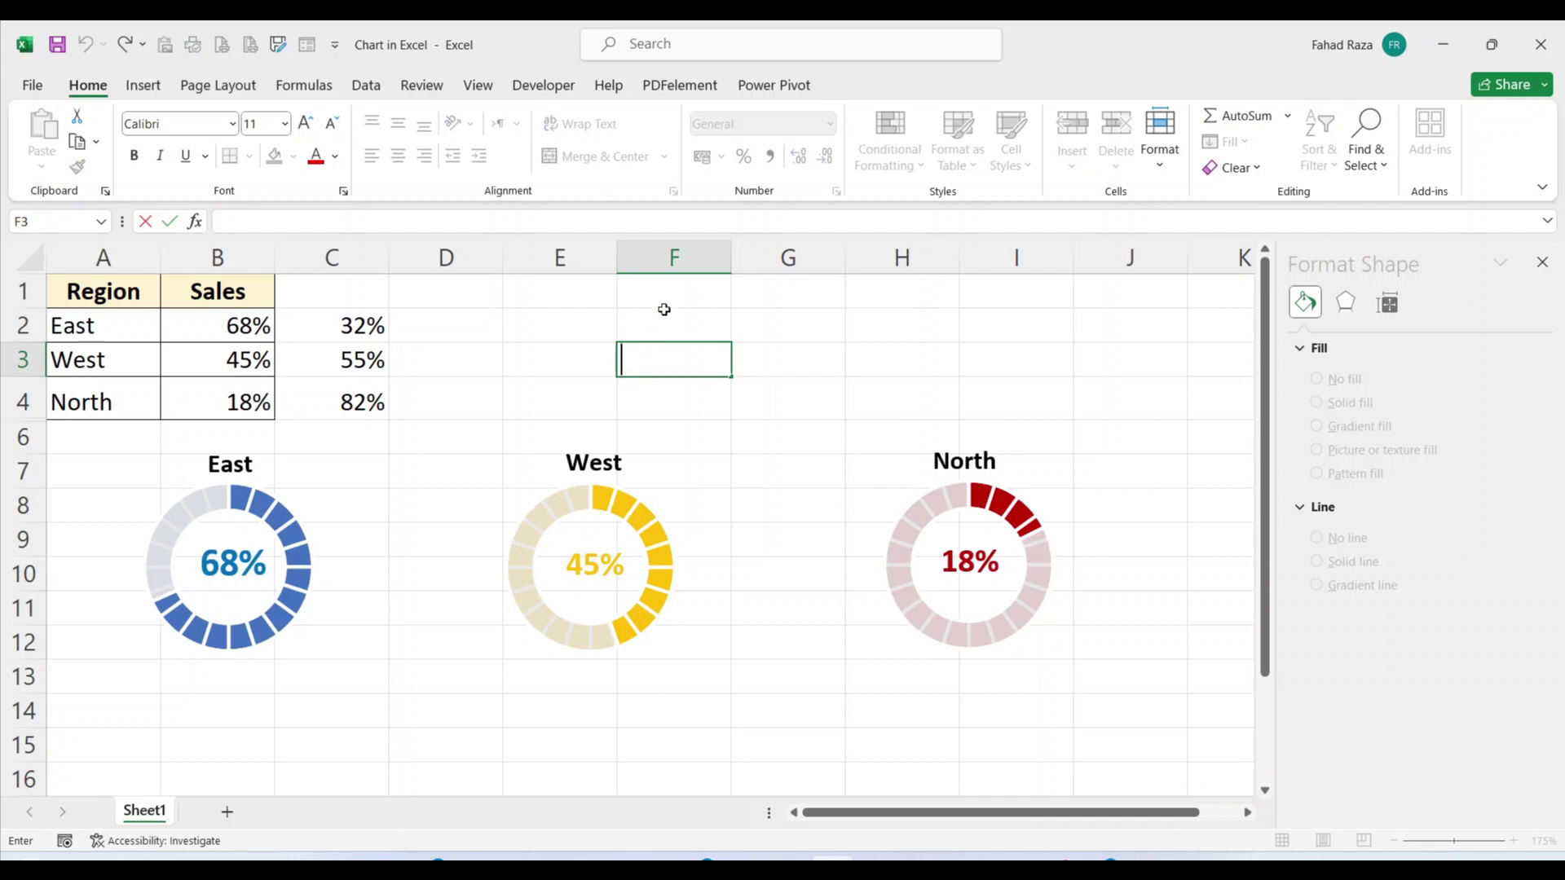
{"action": "double_click", "coordinate": [664, 320]}
{"action": "double_click", "coordinate": [775, 326]}
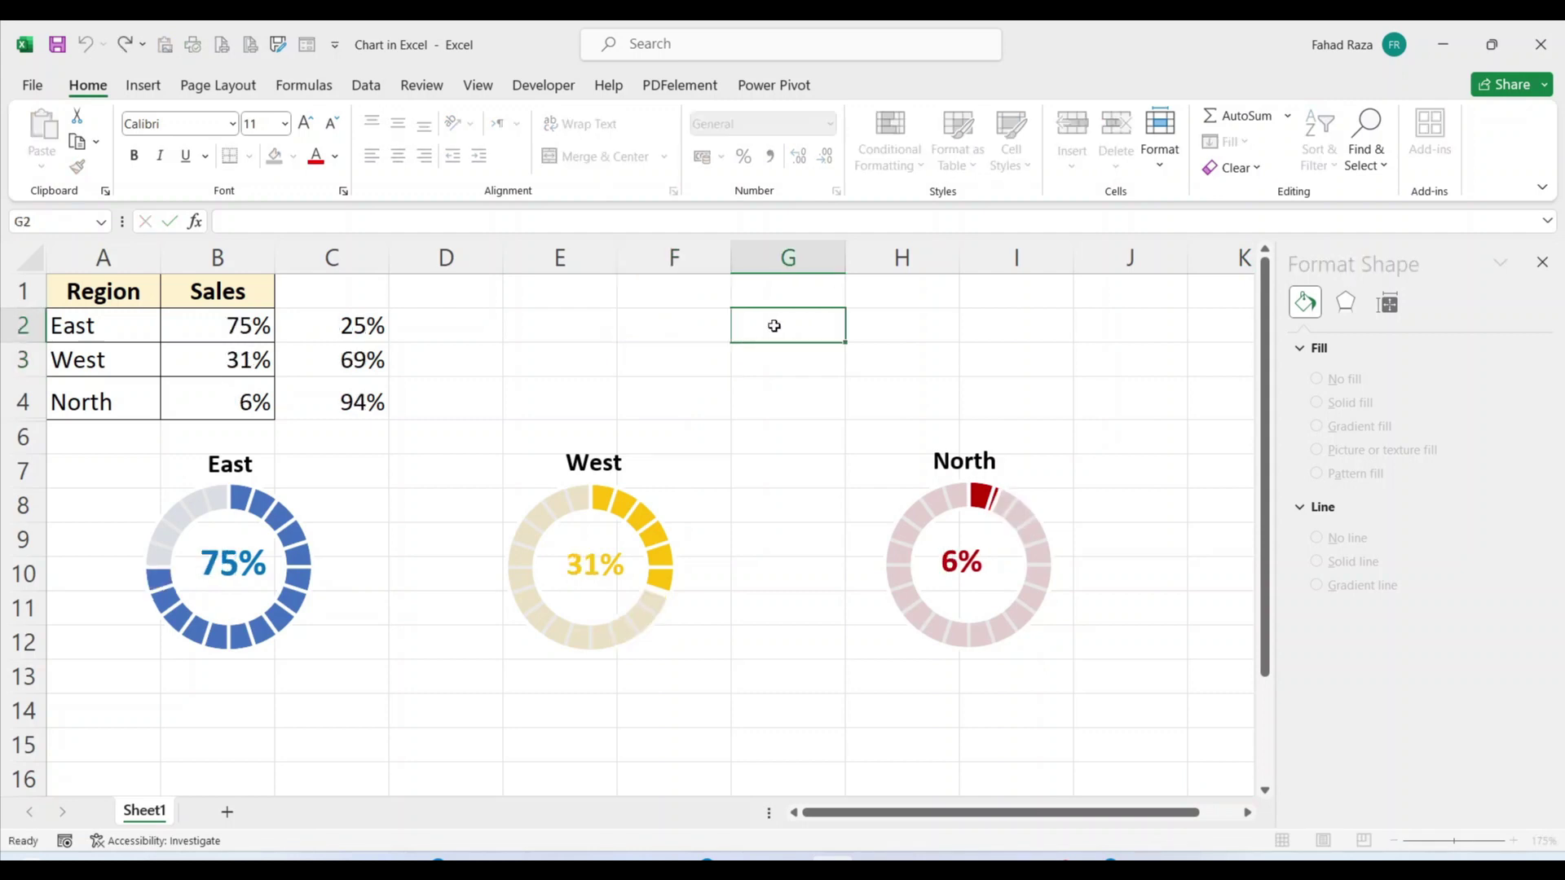
{"action": "double_click", "coordinate": [315, 296]}
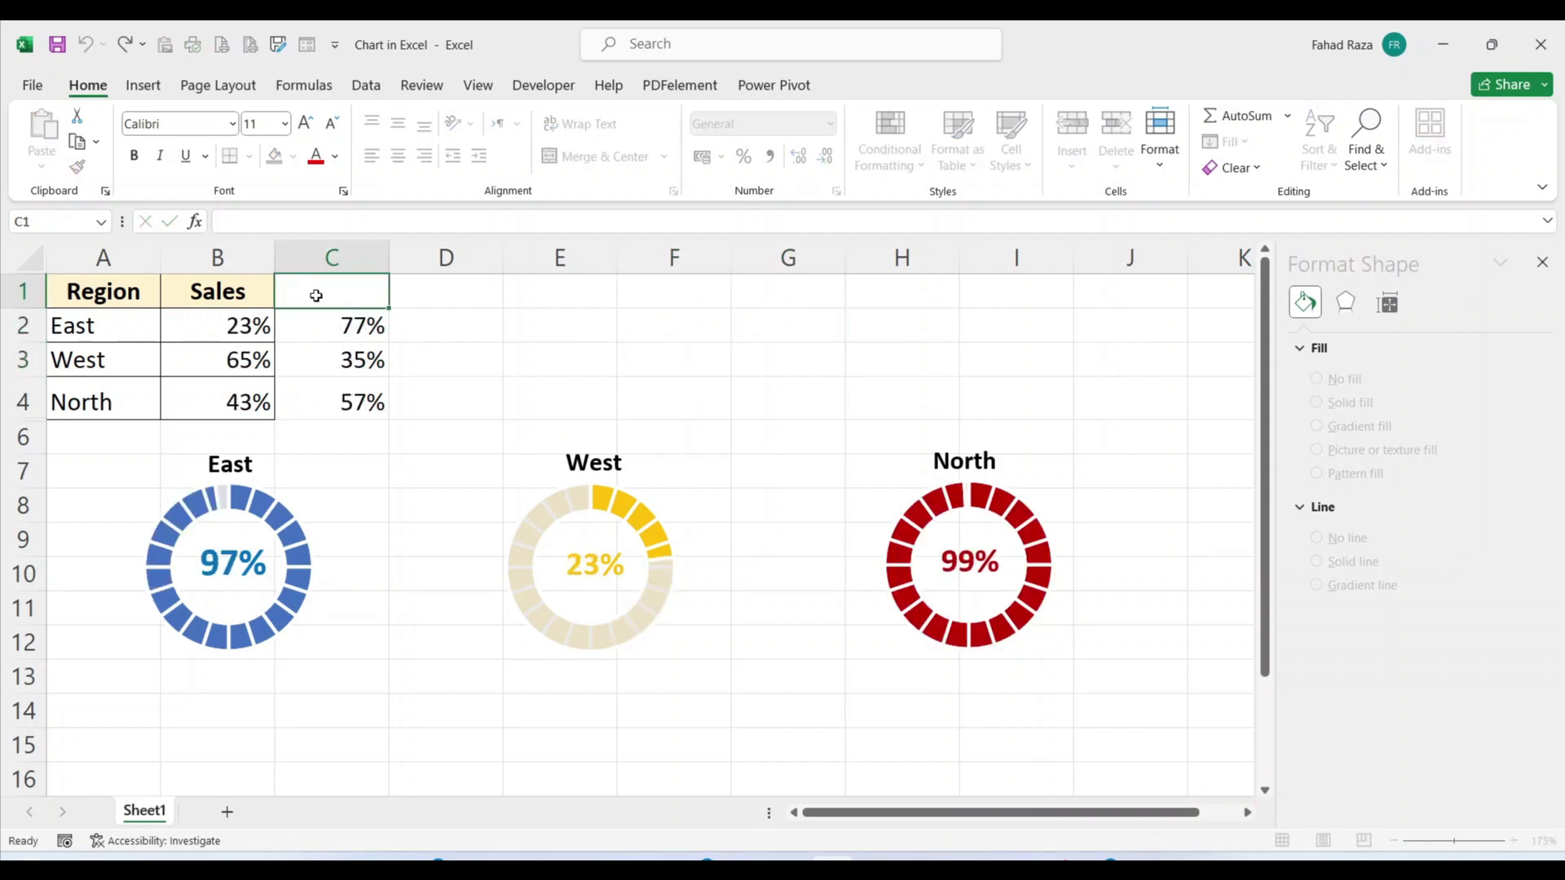
{"action": "double_click", "coordinate": [434, 286]}
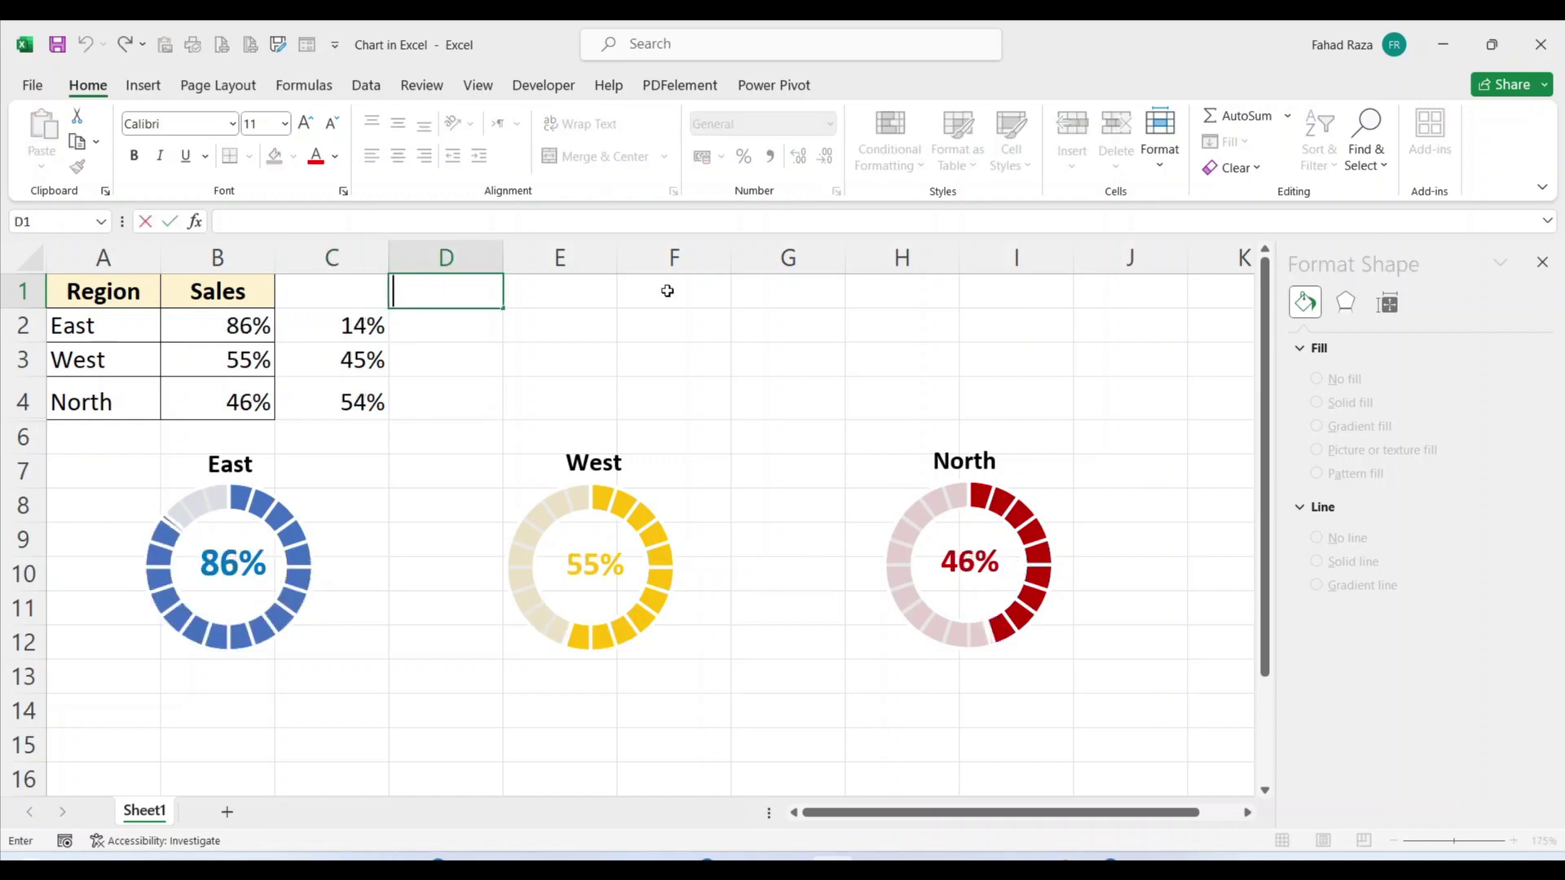
{"action": "double_click", "coordinate": [585, 337]}
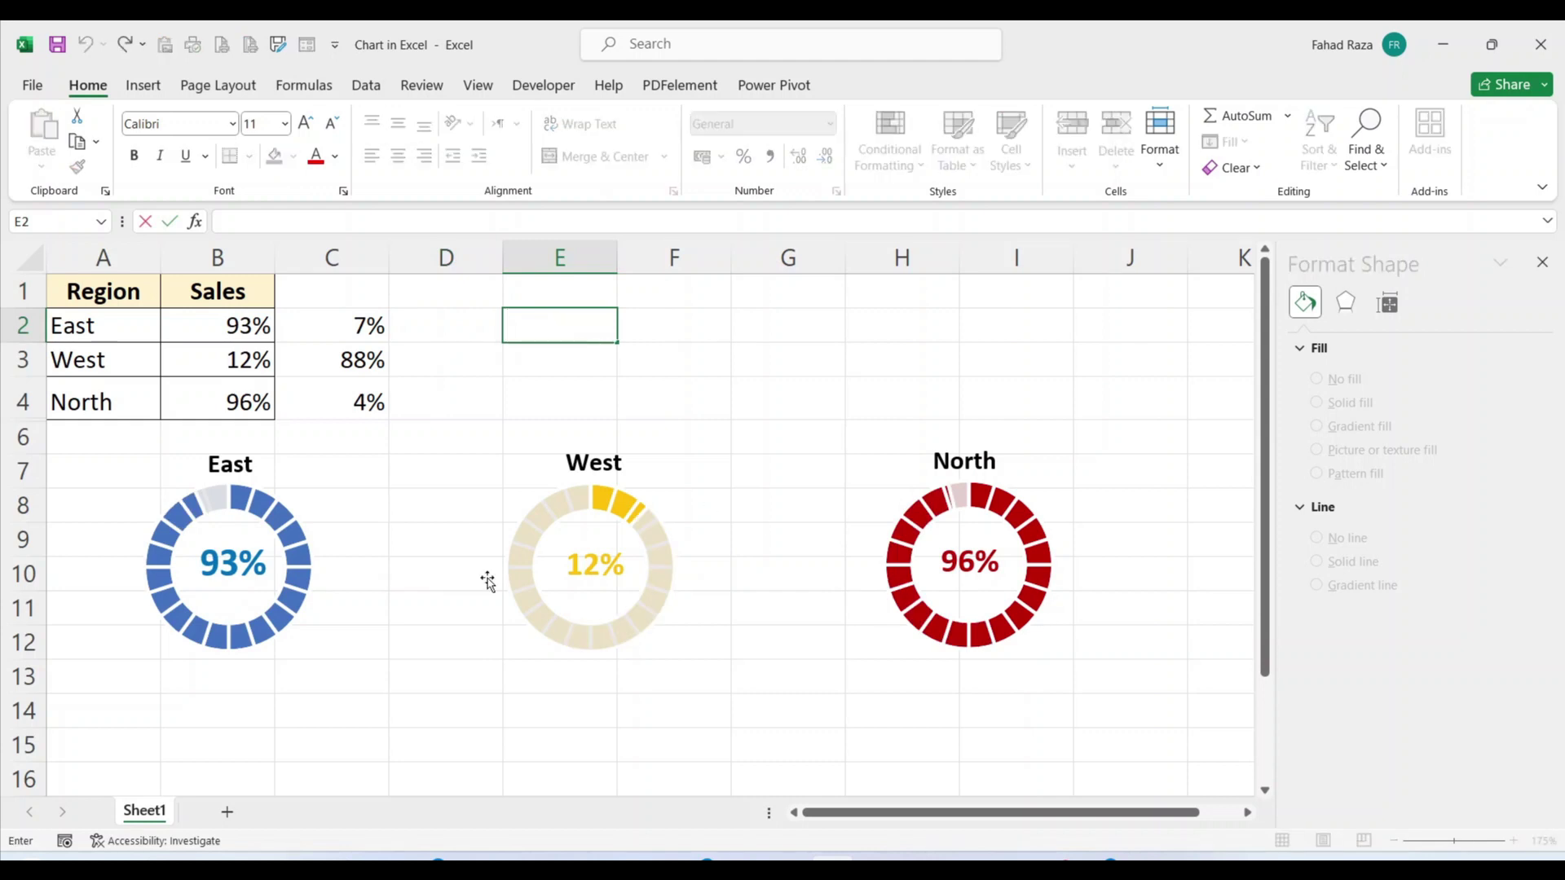
{"action": "double_click", "coordinate": [668, 323]}
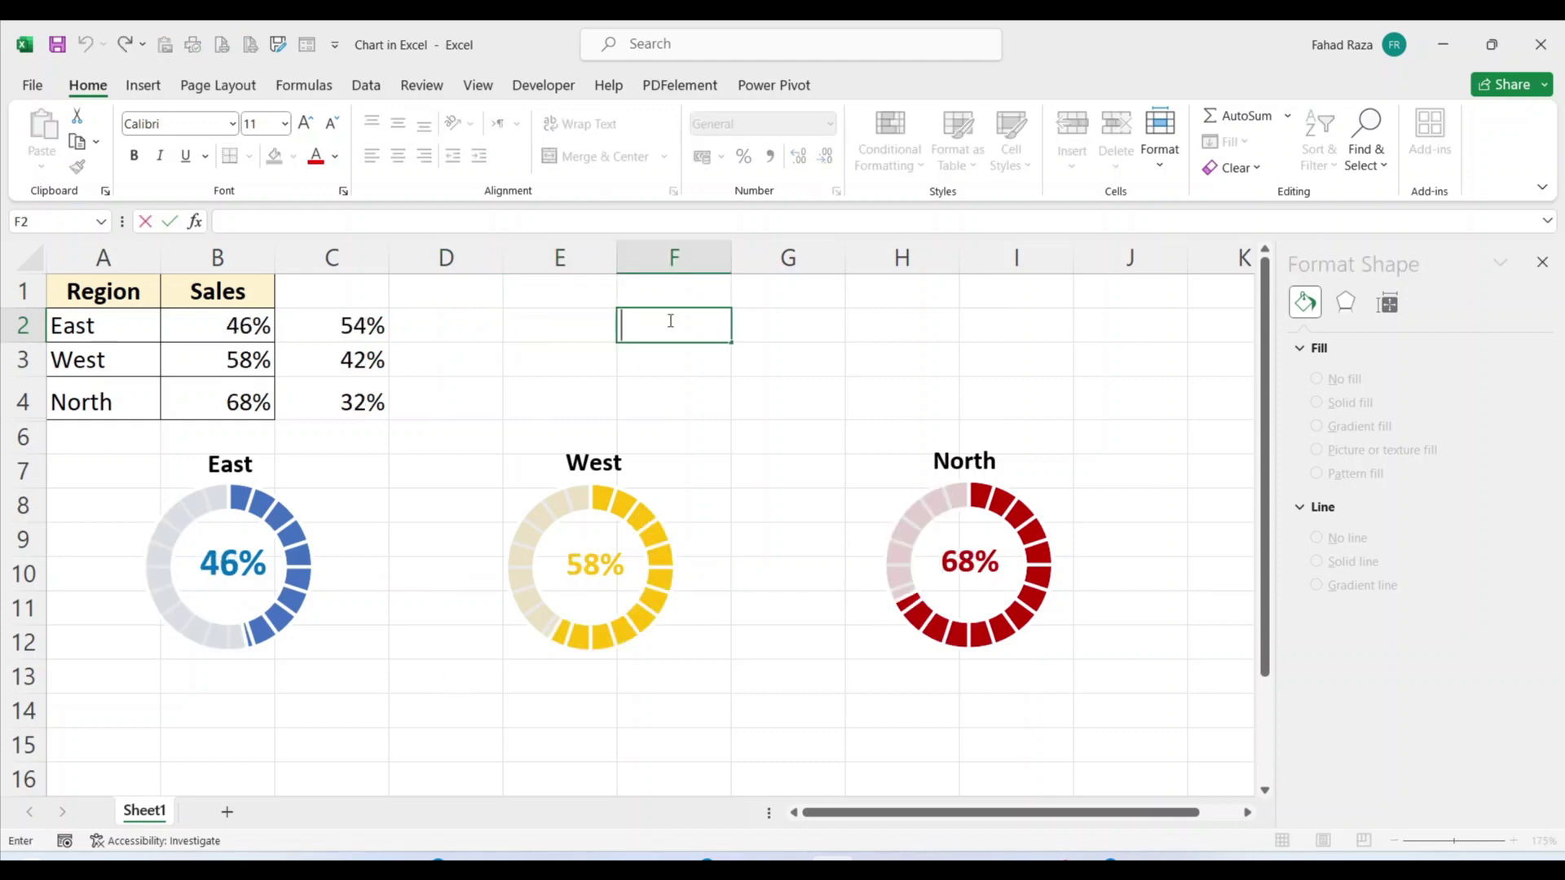